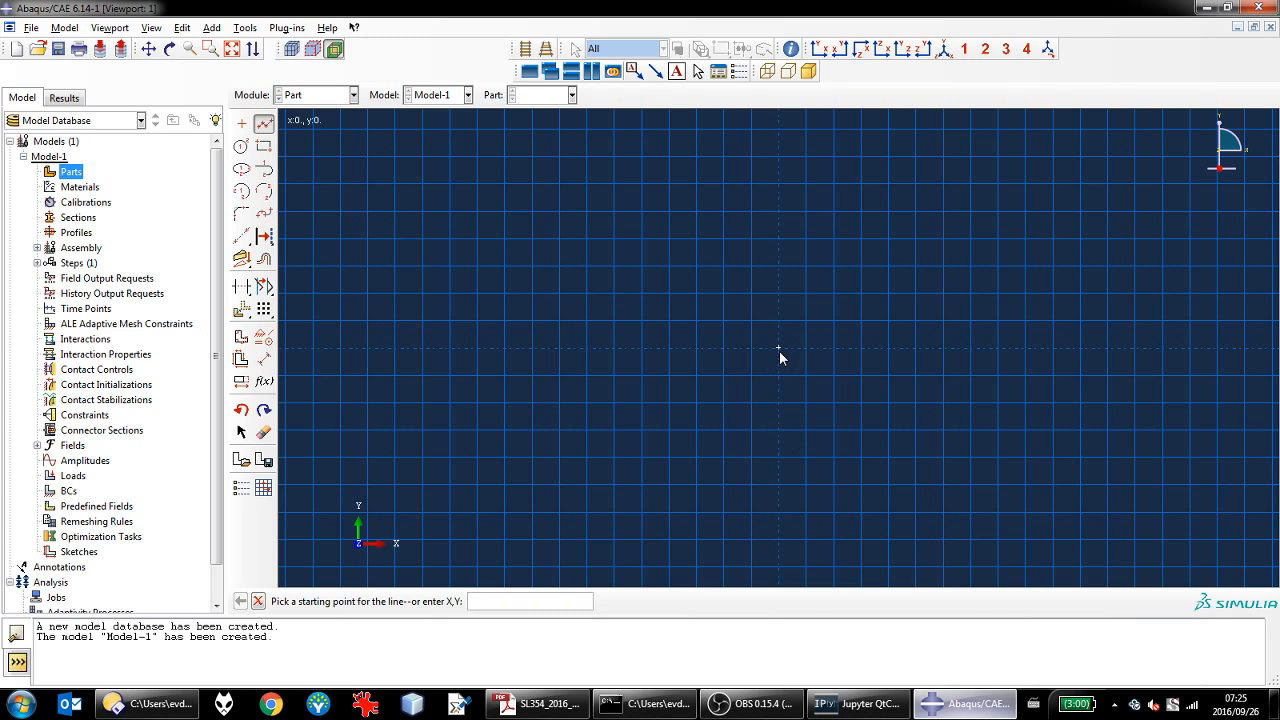
# Step: Draw a vertical web line from the origin to 0,0.45, continuing with a horizontal flange line to 0.4,0.45
pyautogui.click(779, 350)
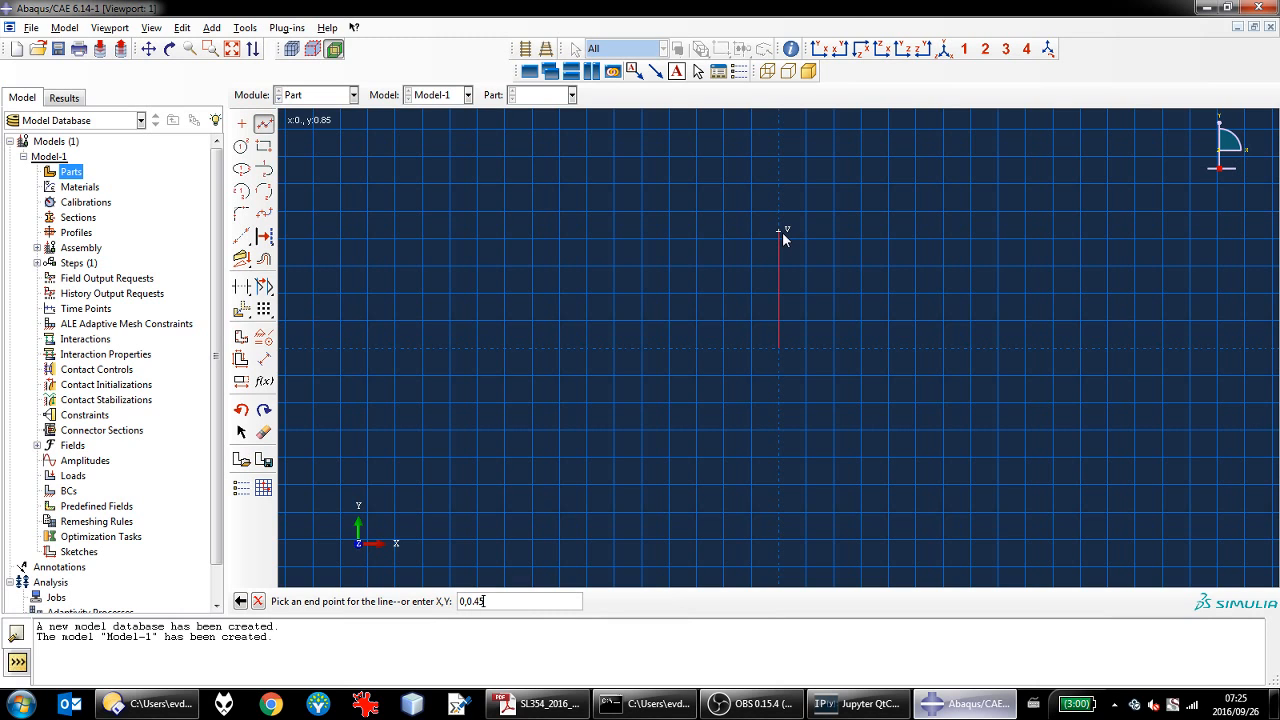
pyautogui.press('Return')
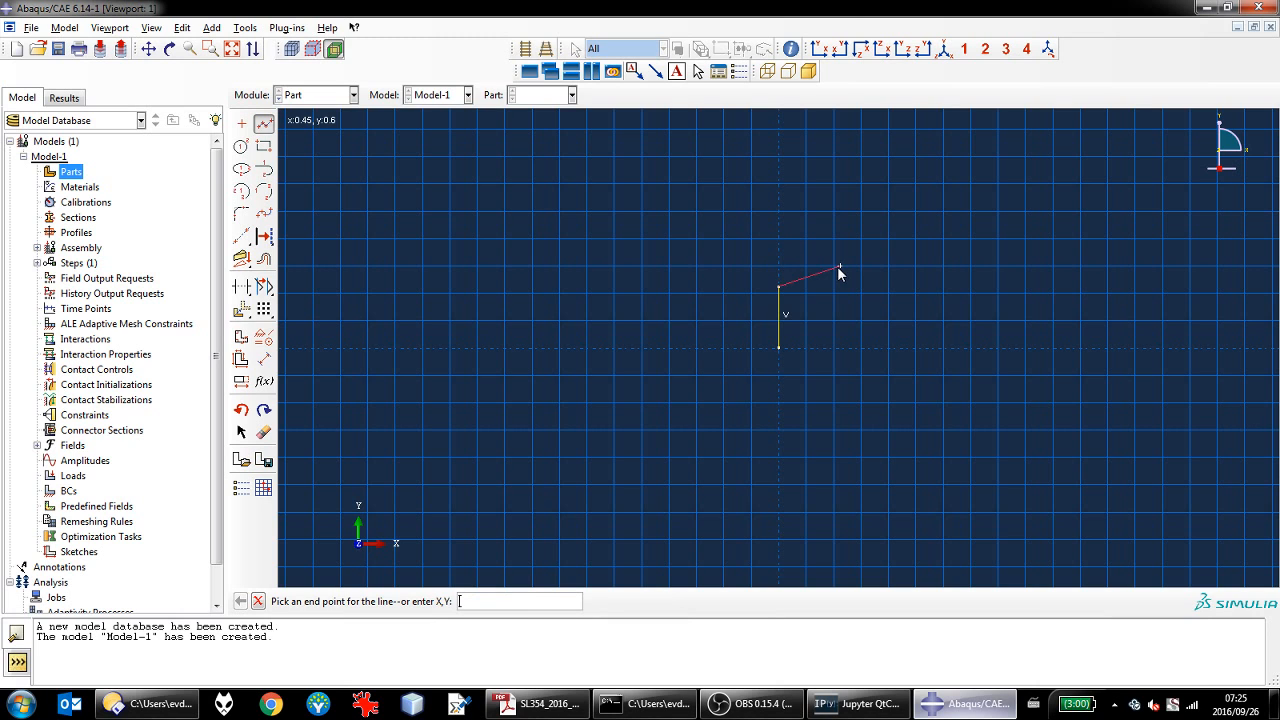
pyautogui.scroll(4, 831, 284)
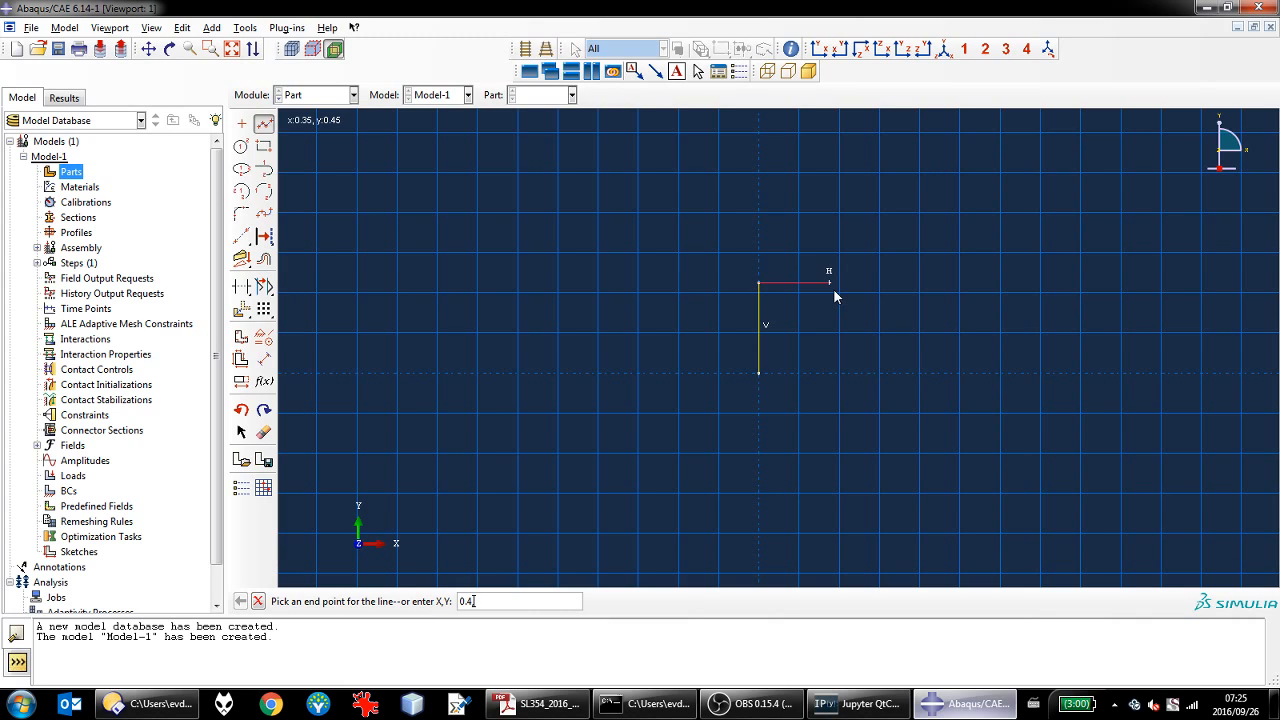
pyautogui.write('5')
pyautogui.press('Return')
pyautogui.press('Escape')
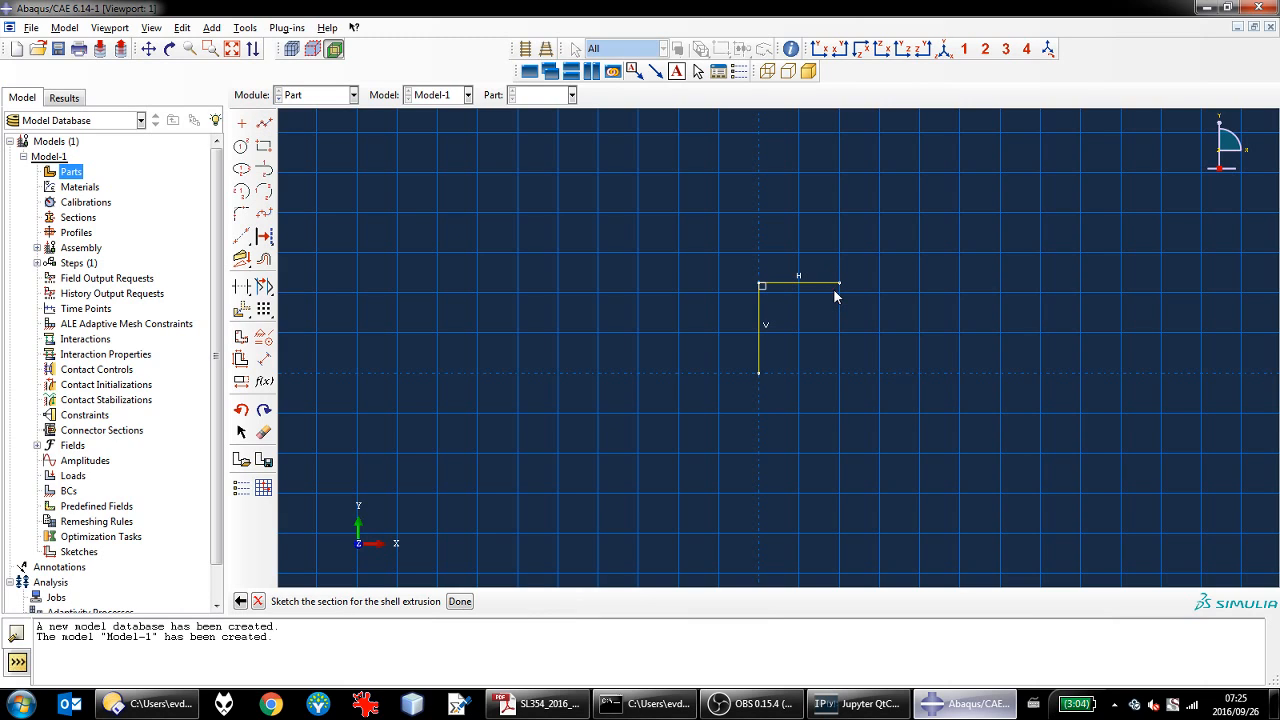
# Step: Draw the opposite flange half as a line from the top of the web to -0.4,0.45
pyautogui.click(264, 123)
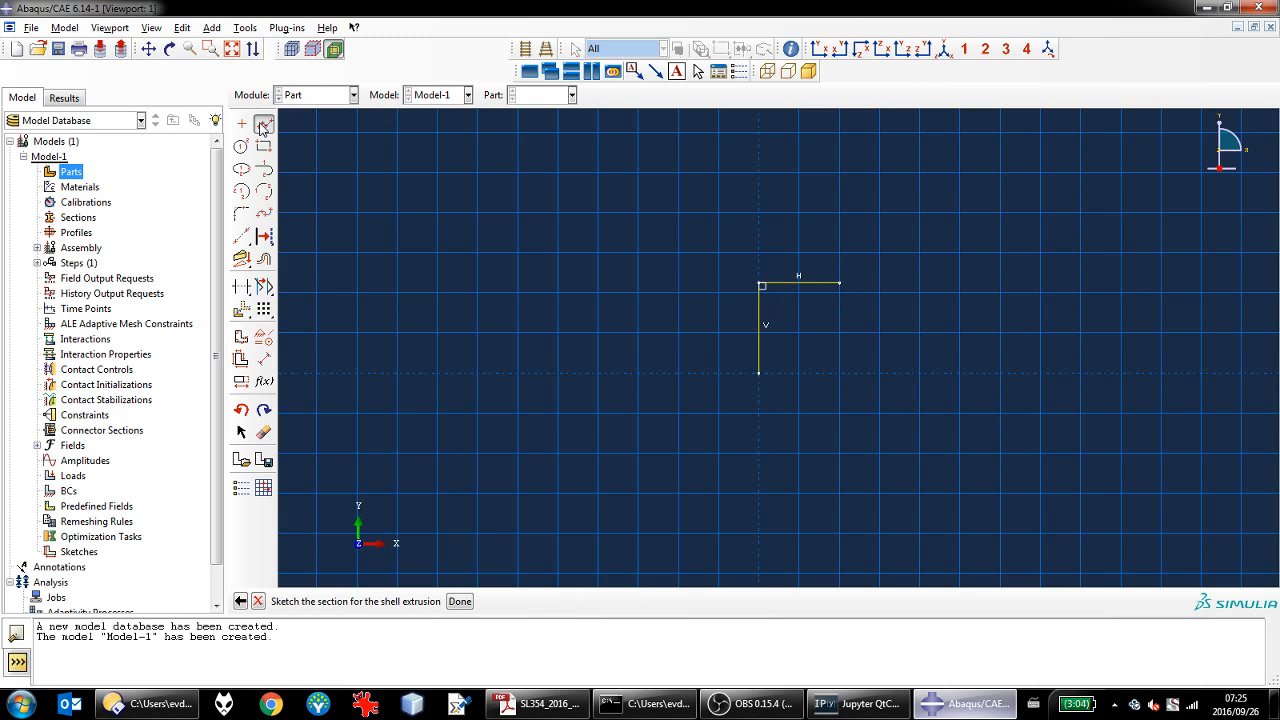
pyautogui.click(760, 286)
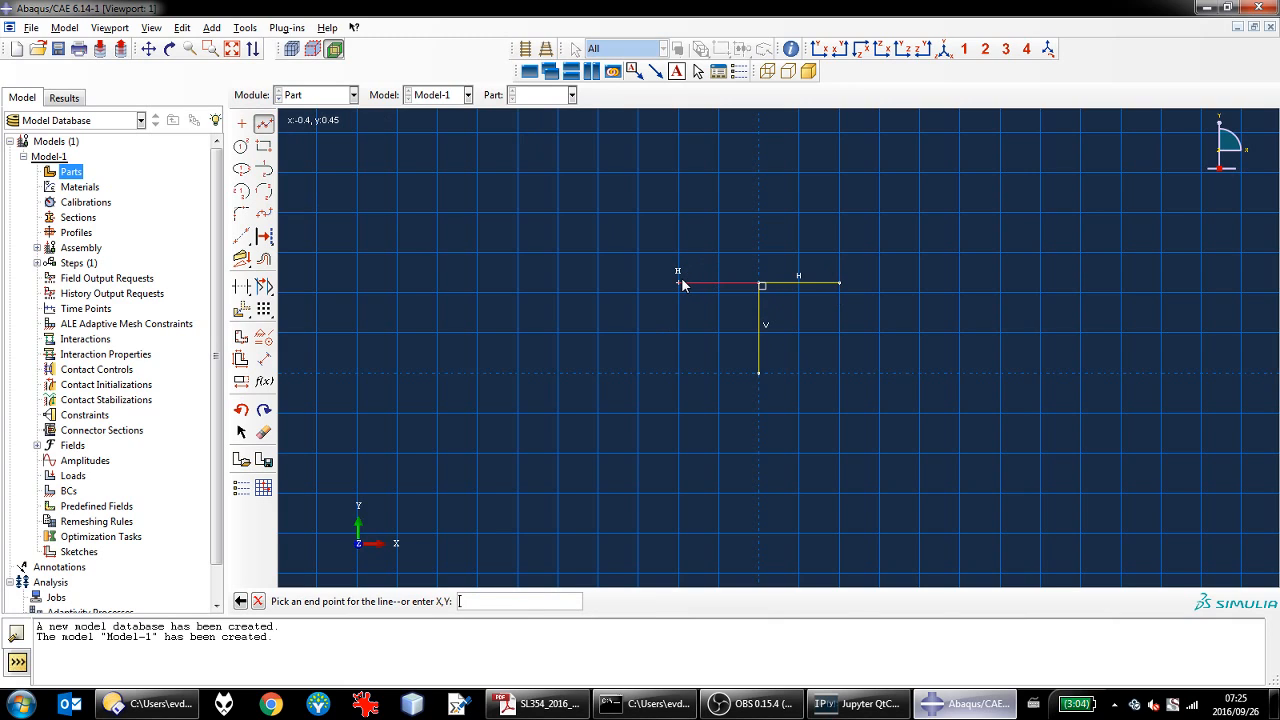
pyautogui.write('0')
pyautogui.press('BackSpace')
pyautogui.write('-.04')
pyautogui.press('BackSpace')
pyautogui.press('BackSpace')
pyautogui.press('BackSpace')
pyautogui.write('-0.4,0.45')
pyautogui.press('Return')
pyautogui.press('Escape')
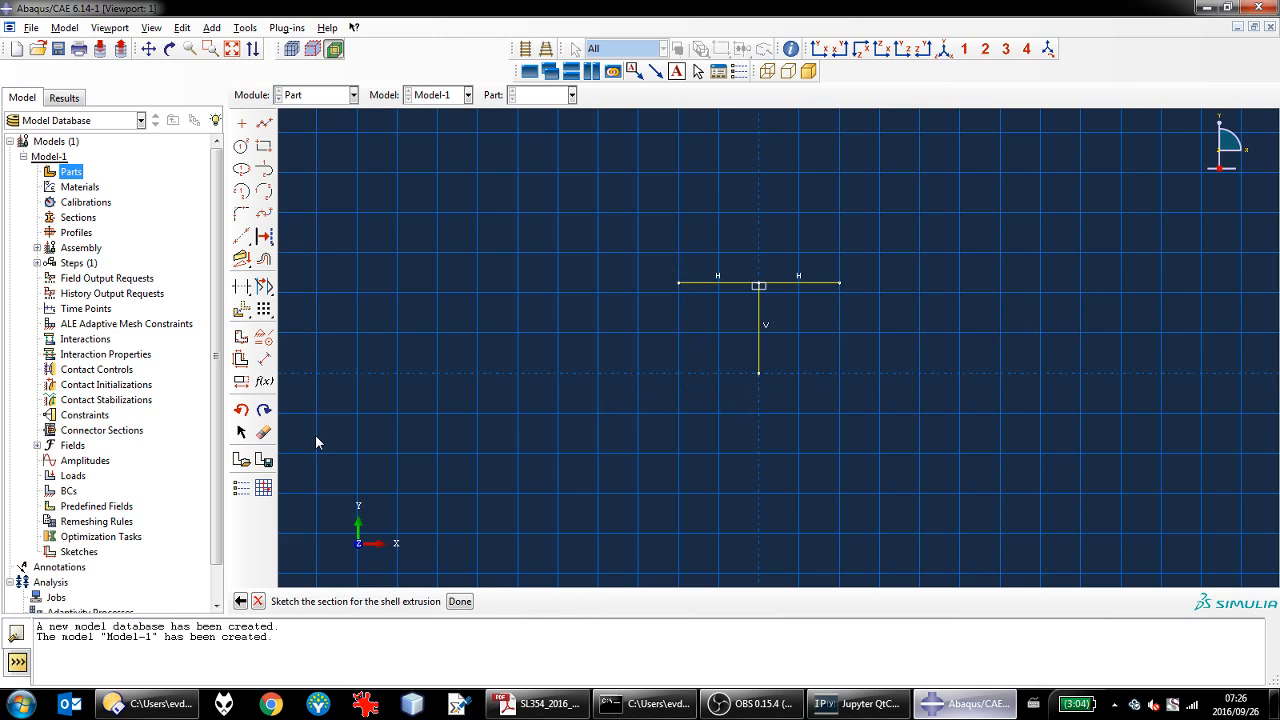
# Step: Extrude the T-shaped shell section to a depth of 10.1, checking the beam dimensions against the figure in the assignment PDF
pyautogui.click(556, 706)
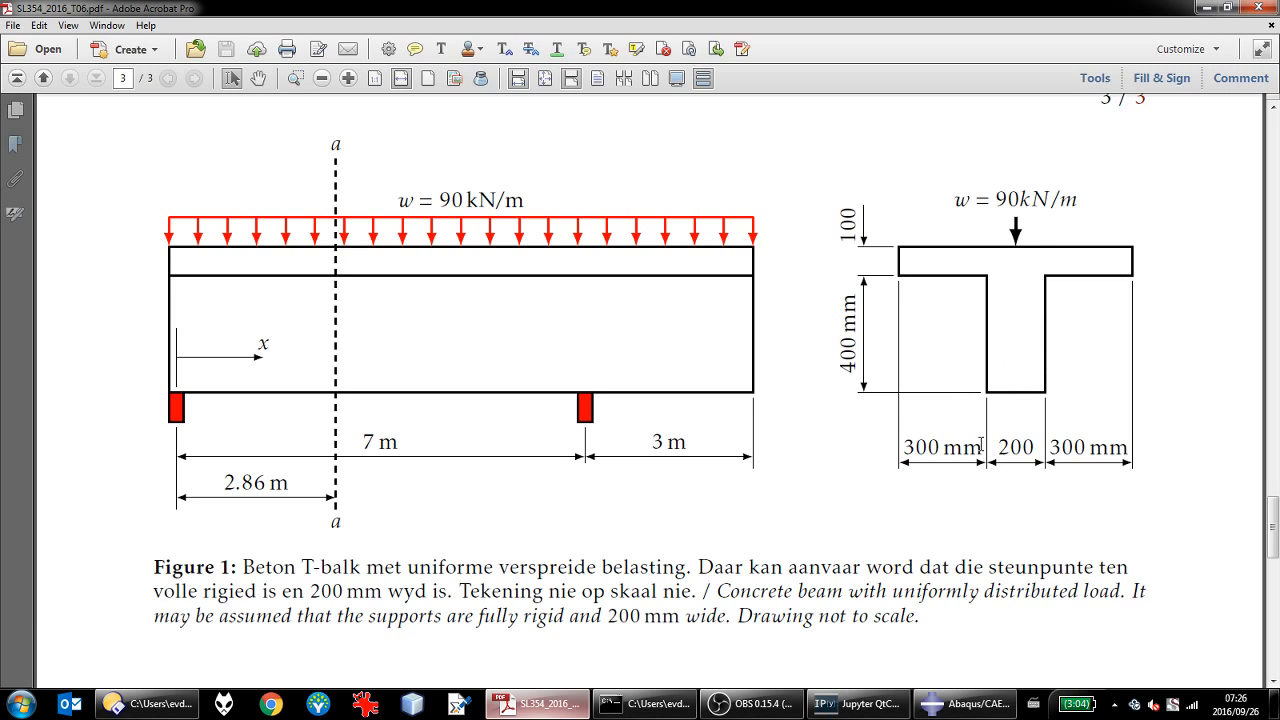
pyautogui.click(975, 704)
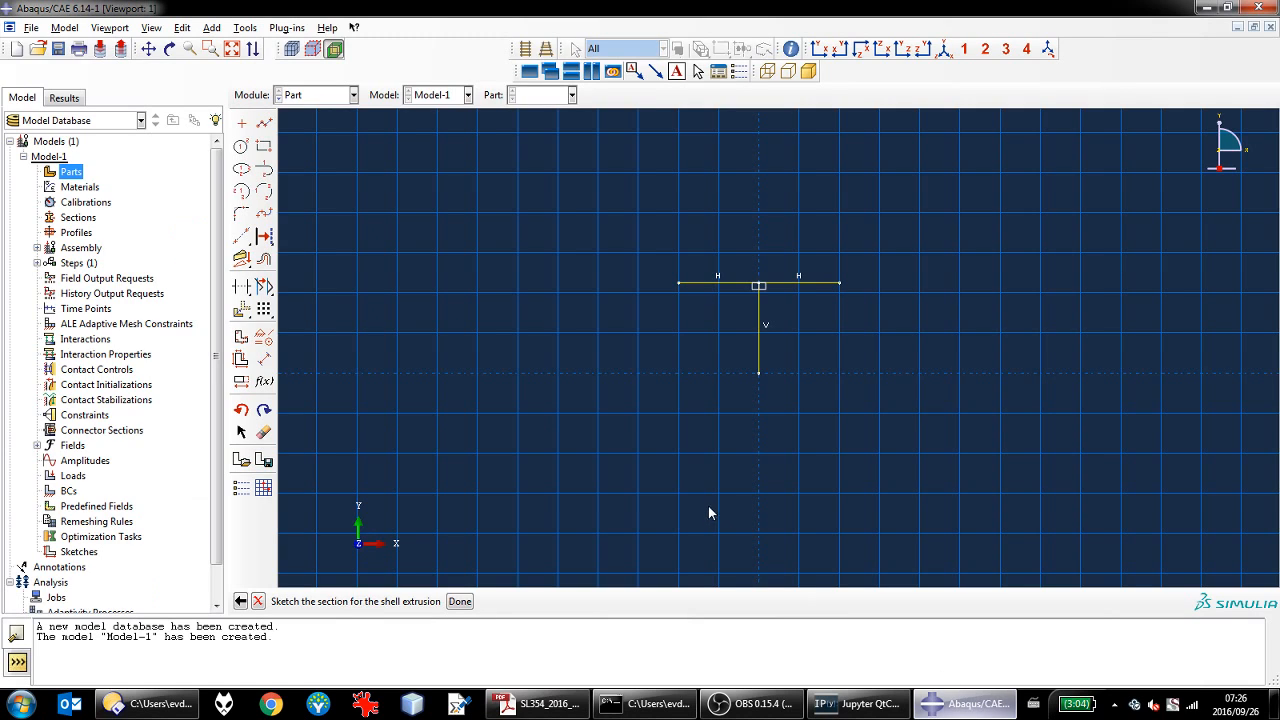
pyautogui.click(460, 601)
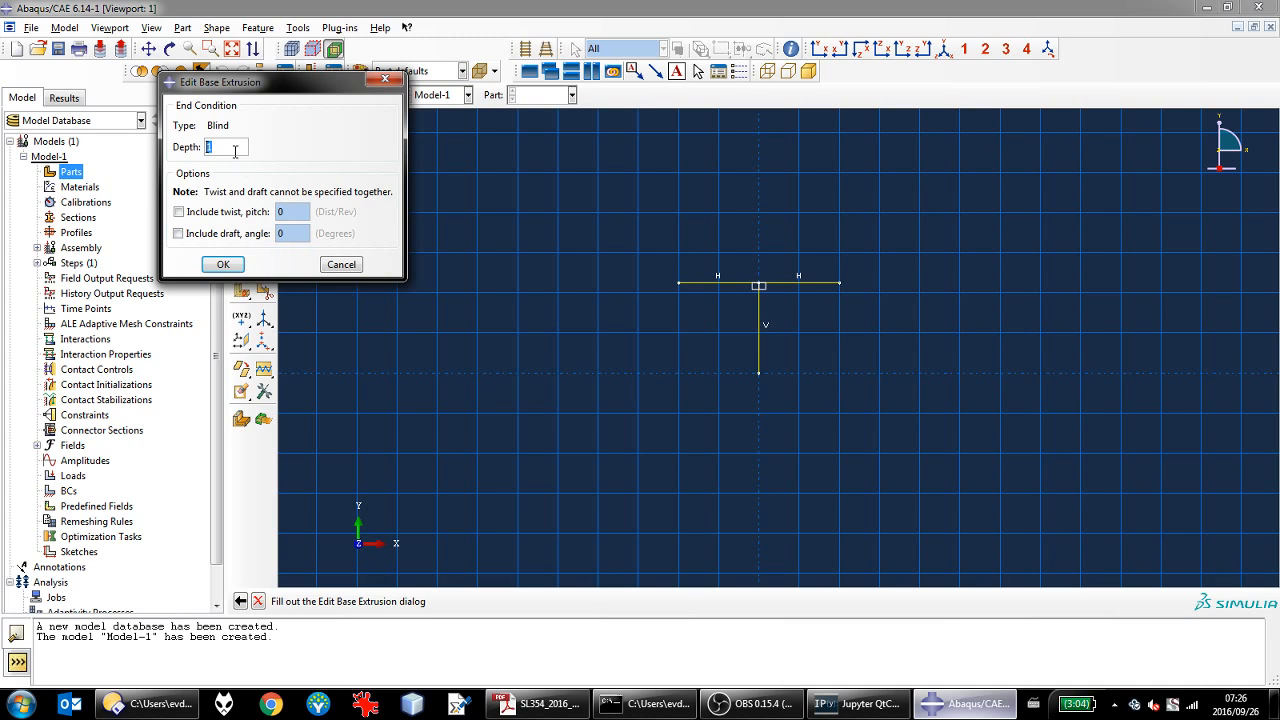
pyautogui.write('10.1')
pyautogui.click(223, 264)
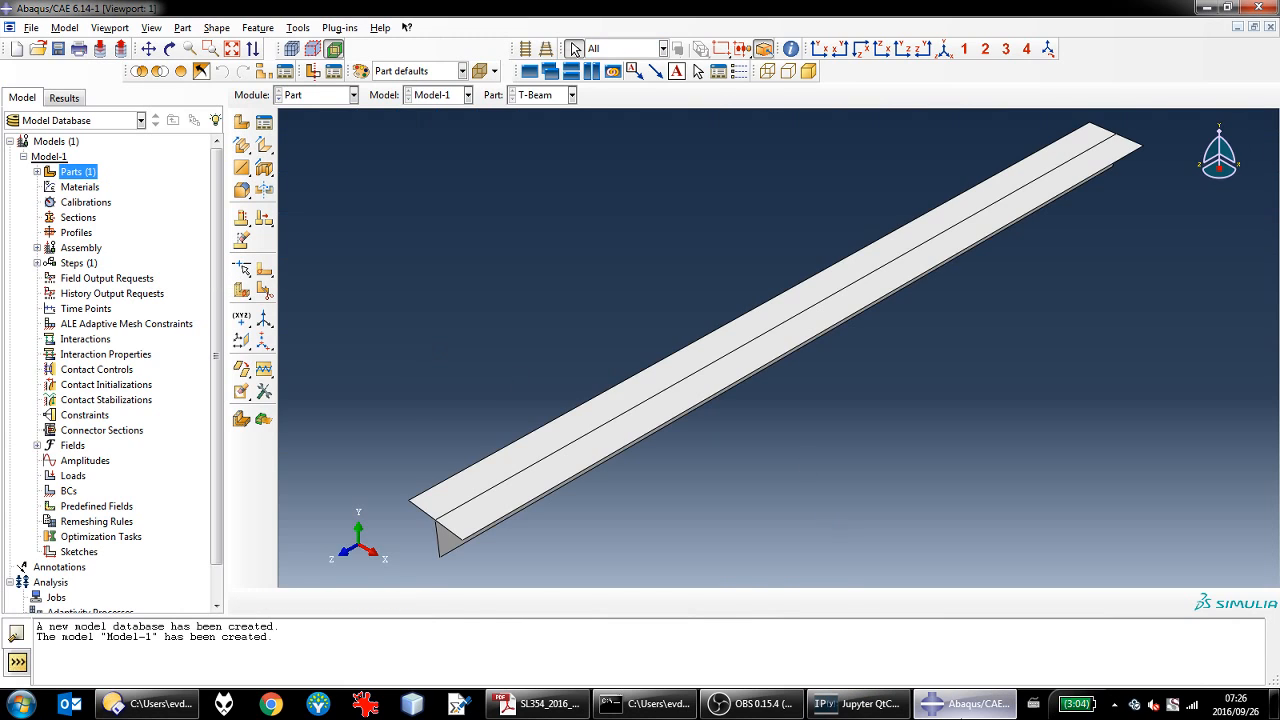
pyautogui.click(567, 708)
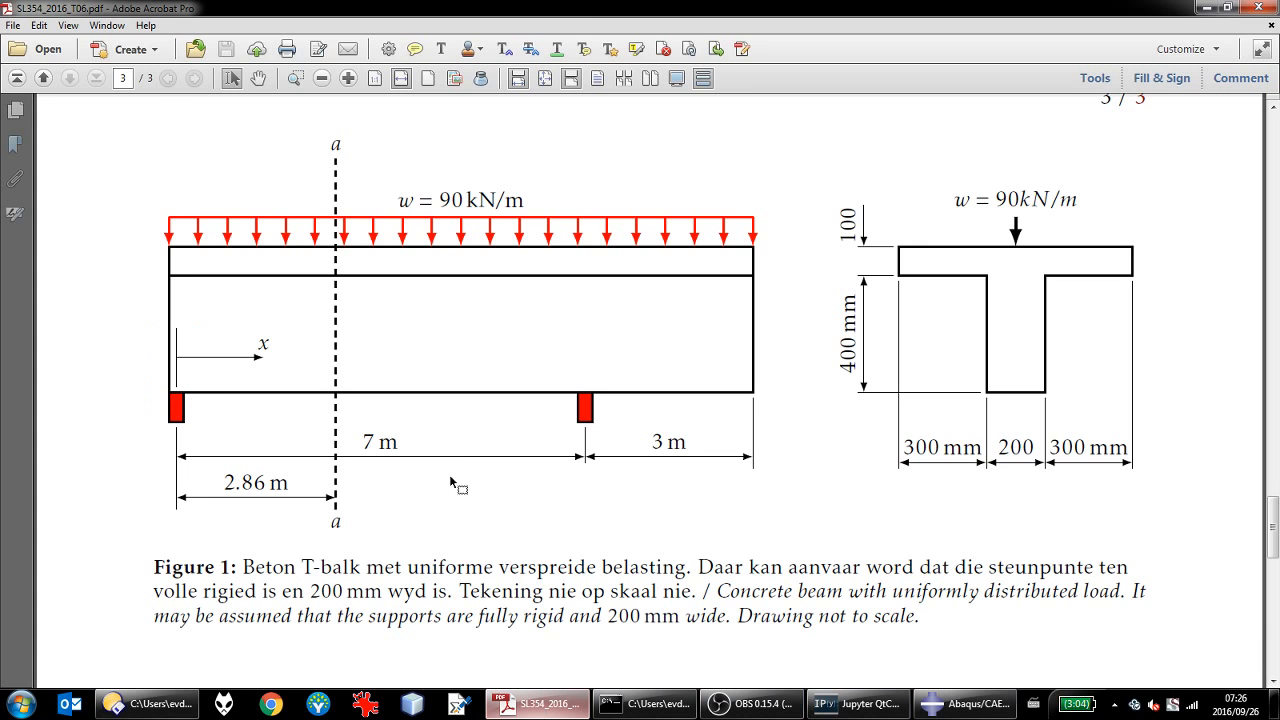
pyautogui.click(966, 712)
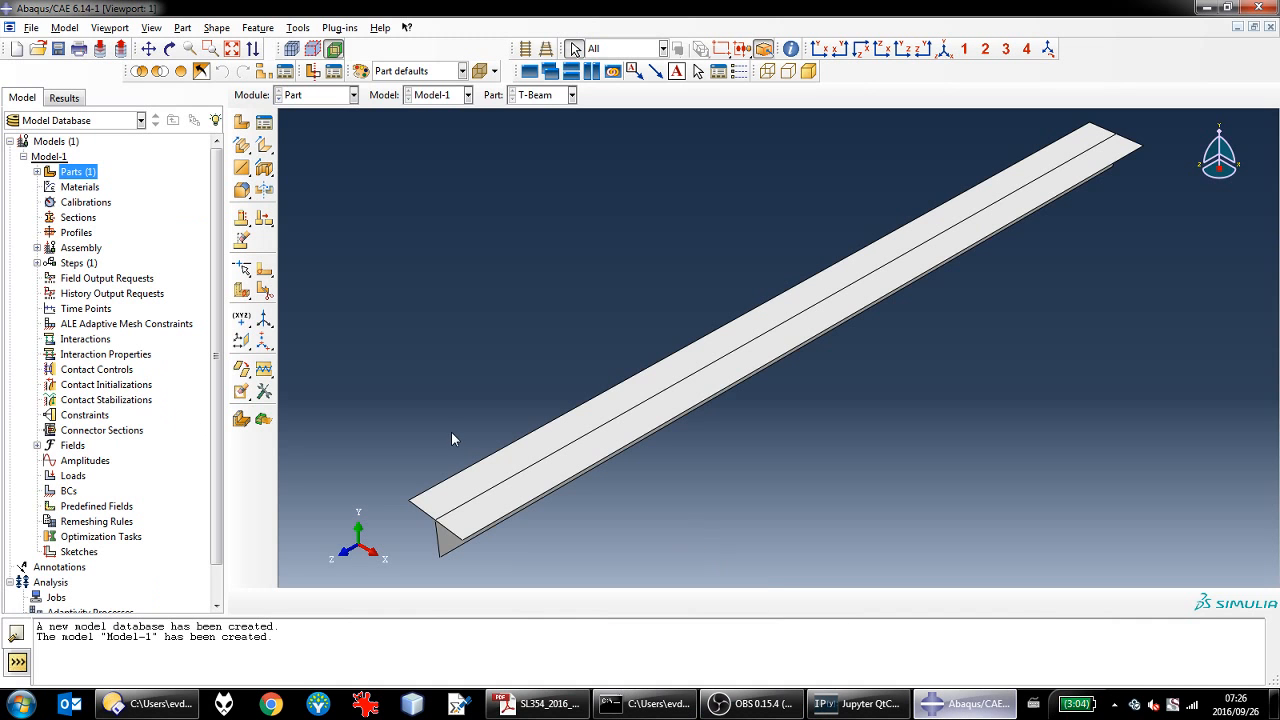
# Step: Create a material named Concrete with a uniform mass density of 2600
pyautogui.click(79, 187)
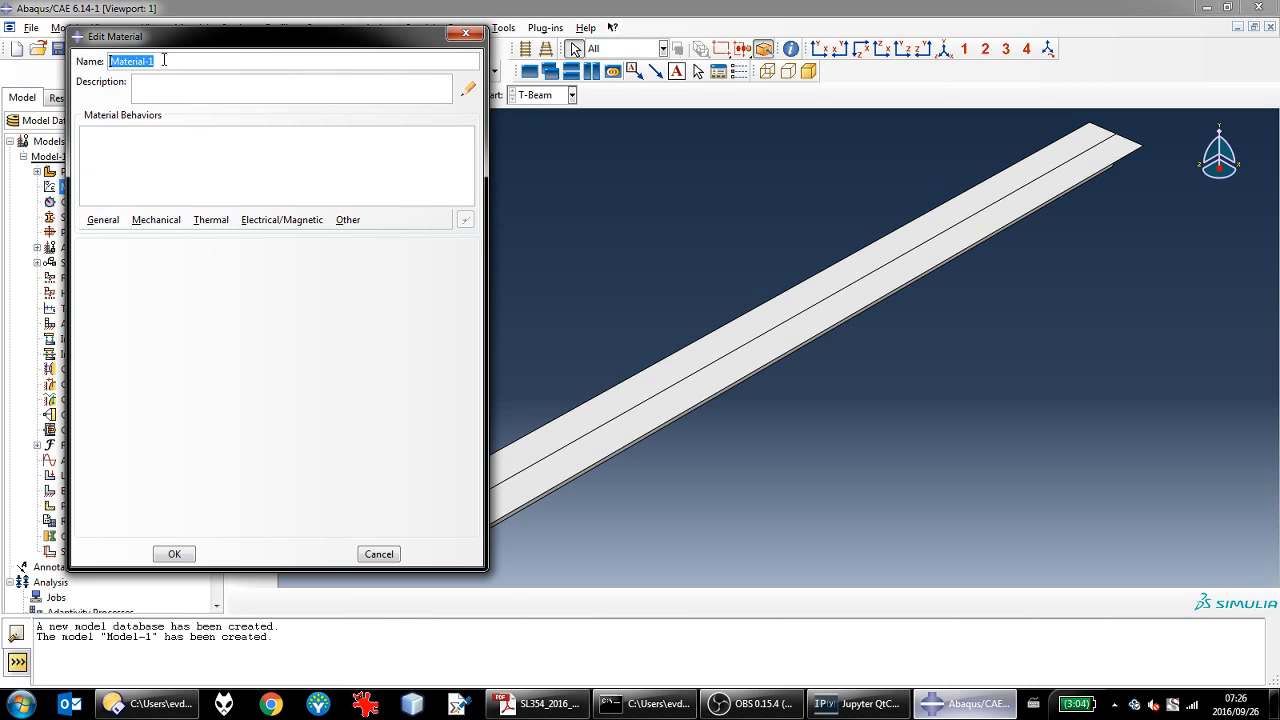
pyautogui.write('Concrete')
pyautogui.click(102, 220)
pyautogui.click(116, 237)
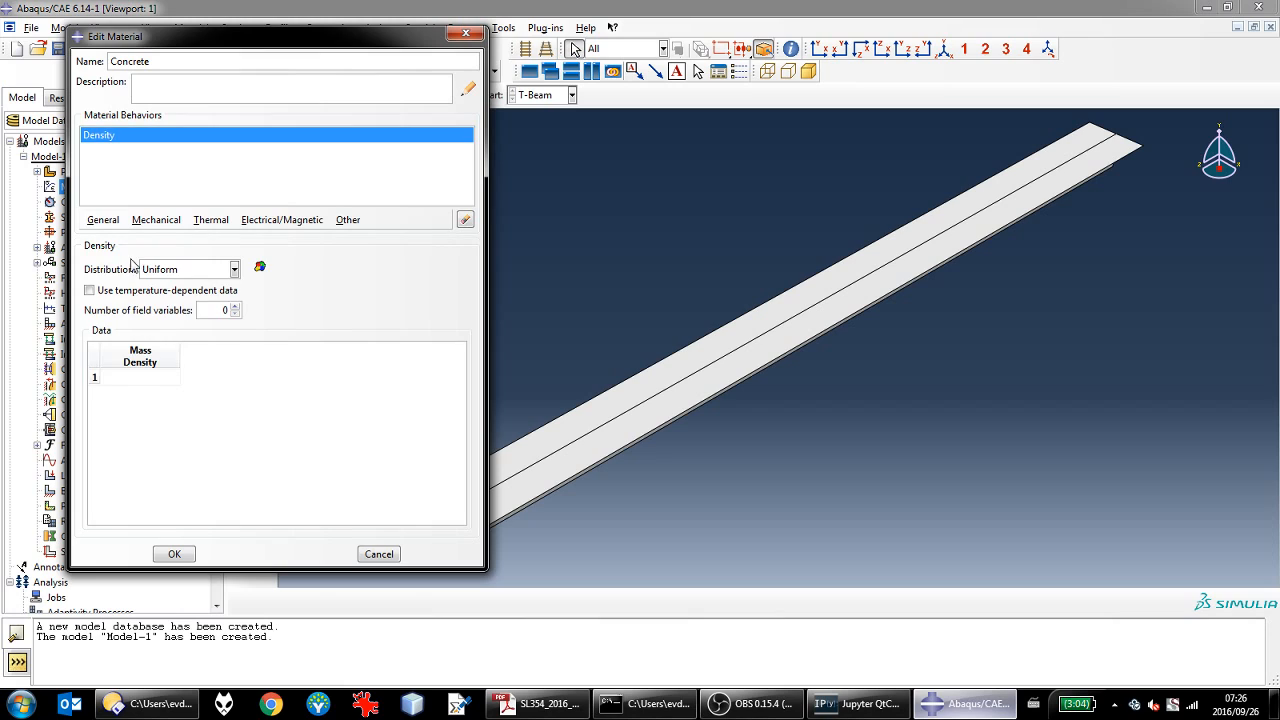
pyautogui.click(164, 376)
pyautogui.write('2500')
pyautogui.click(118, 377)
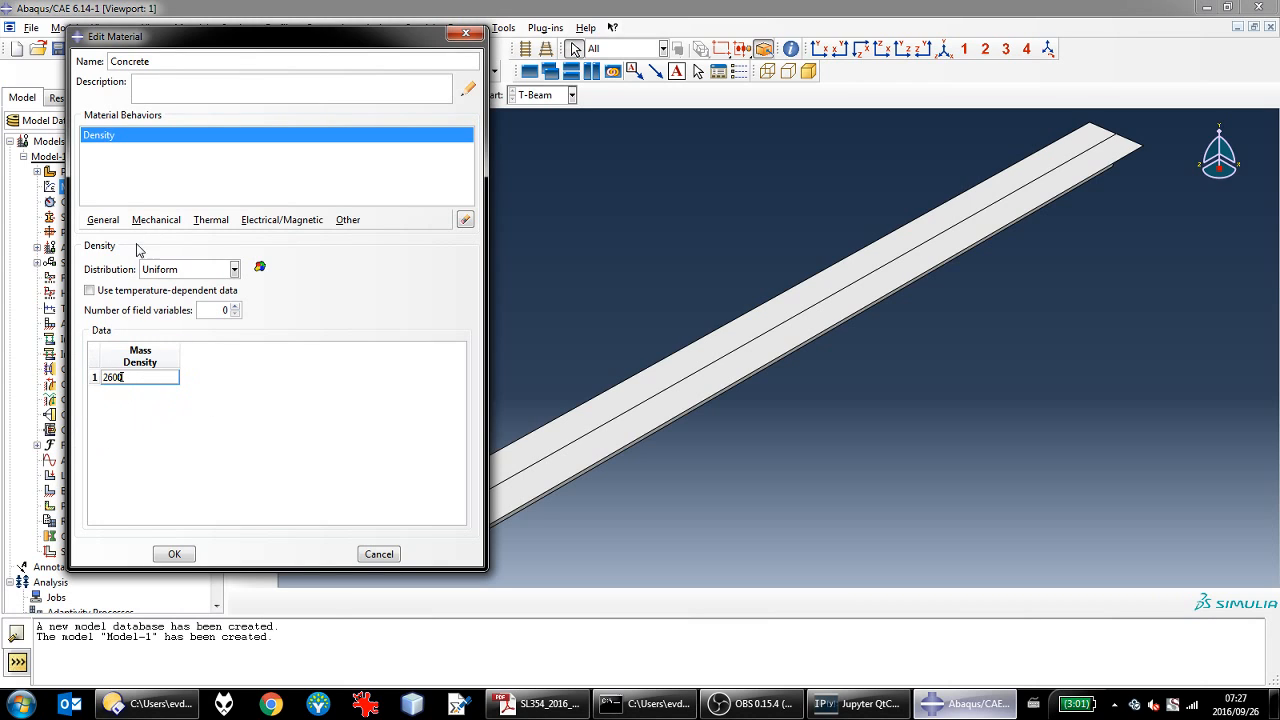
# Step: Add isotropic elastic behaviour to the Concrete material with Young's modulus 30e11 and Poisson's ratio 0.2
pyautogui.click(156, 220)
pyautogui.moveTo(160, 240)
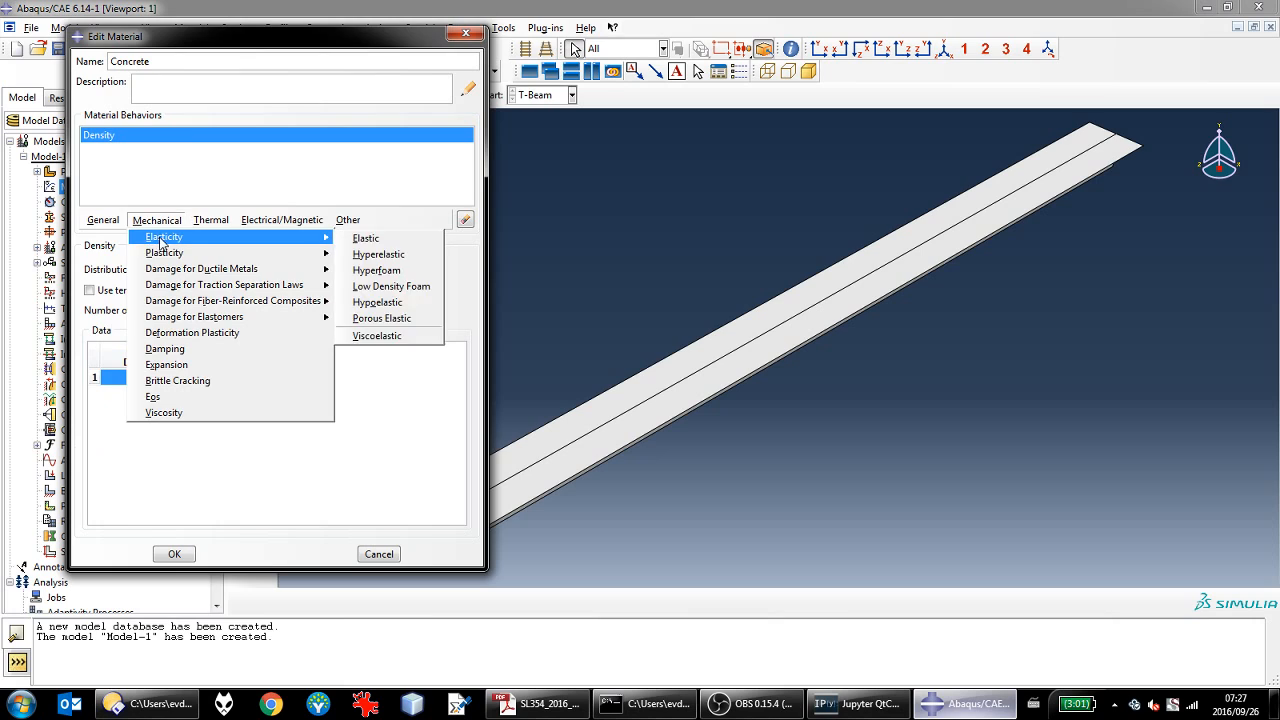
pyautogui.click(365, 238)
pyautogui.click(148, 436)
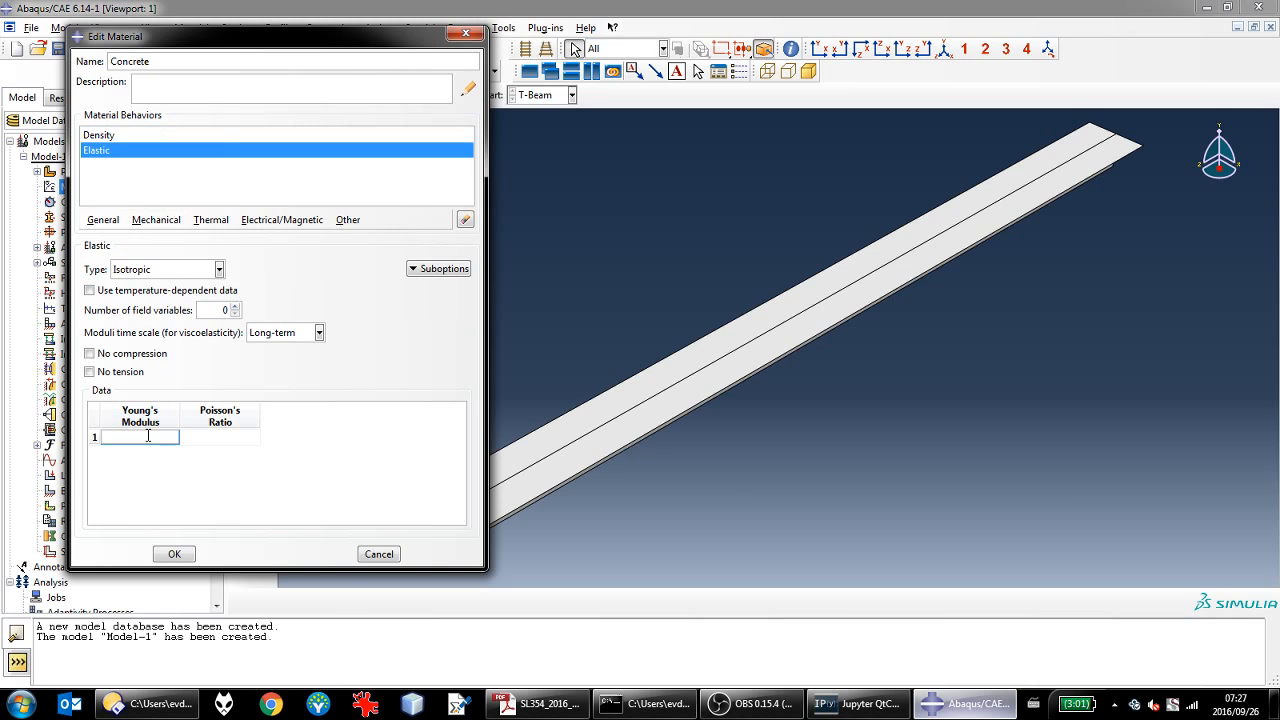
pyautogui.write('30e11')
pyautogui.click(219, 437)
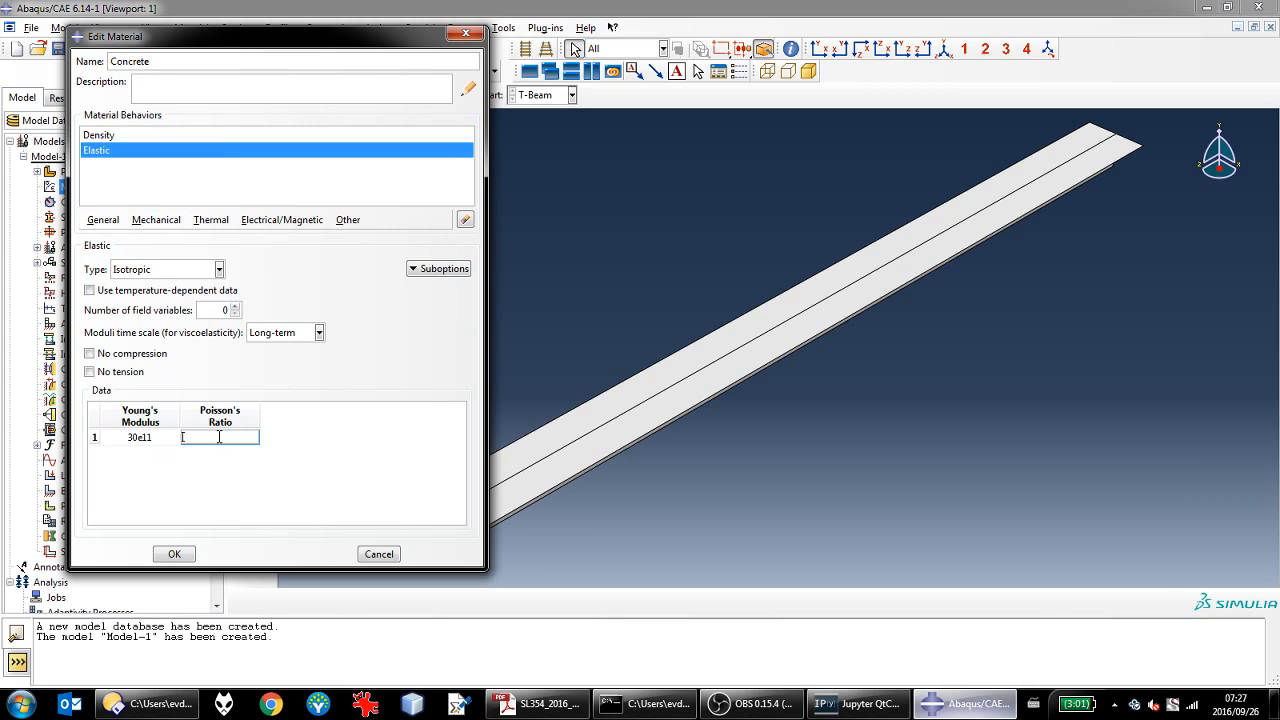
pyautogui.write('0.2')
# Step: Correct the Concrete material's Young's modulus to 30e9 and save the material
pyautogui.click(159, 437)
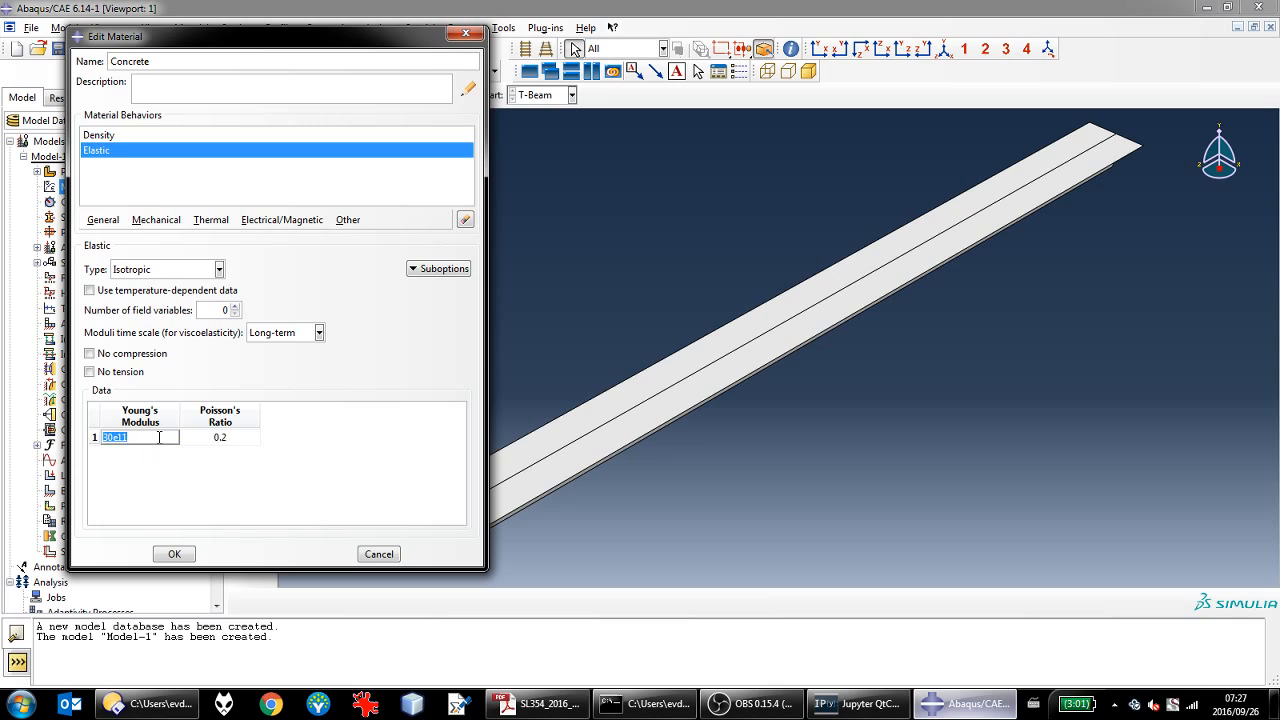
pyautogui.press('Tab')
pyautogui.click(157, 443)
pyautogui.click(159, 437)
pyautogui.press('BackSpace')
pyautogui.press('BackSpace')
pyautogui.write('9')
pyautogui.click(168, 556)
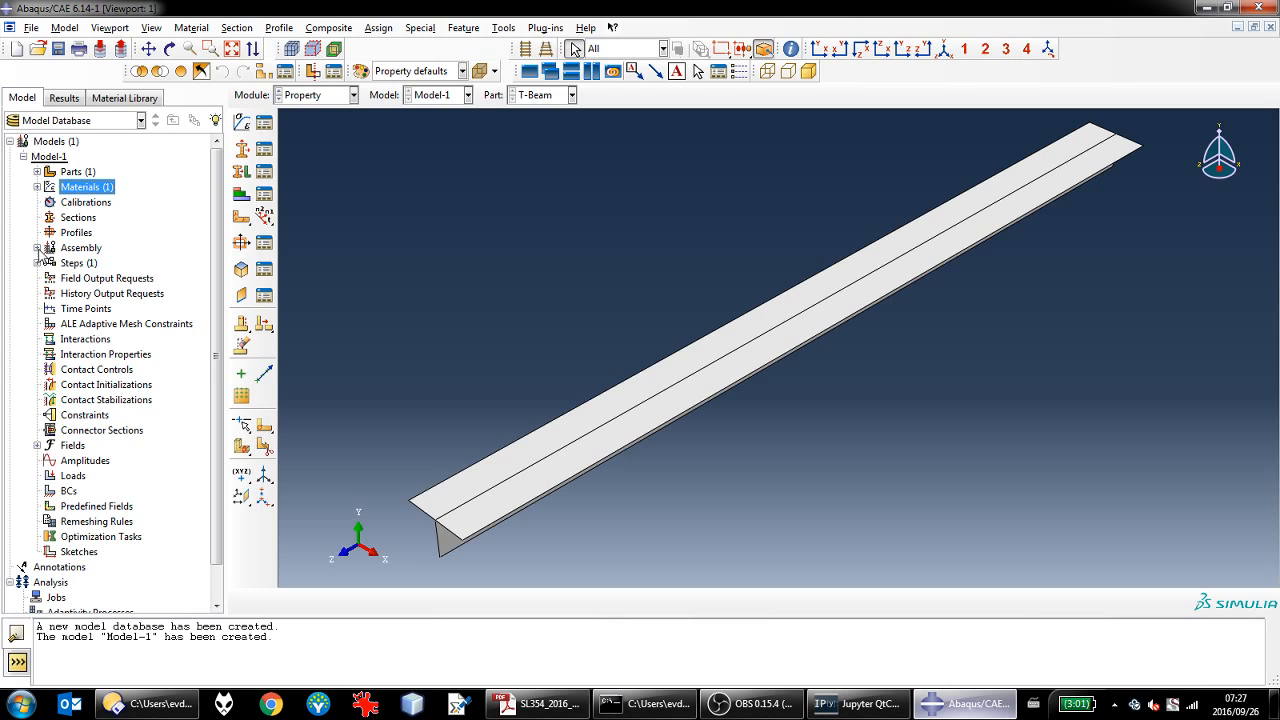
# Step: Create a homogeneous shell section named Flange with thickness 0.1 and the Concrete material
pyautogui.click(77, 218)
pyautogui.doubleClick(77, 220)
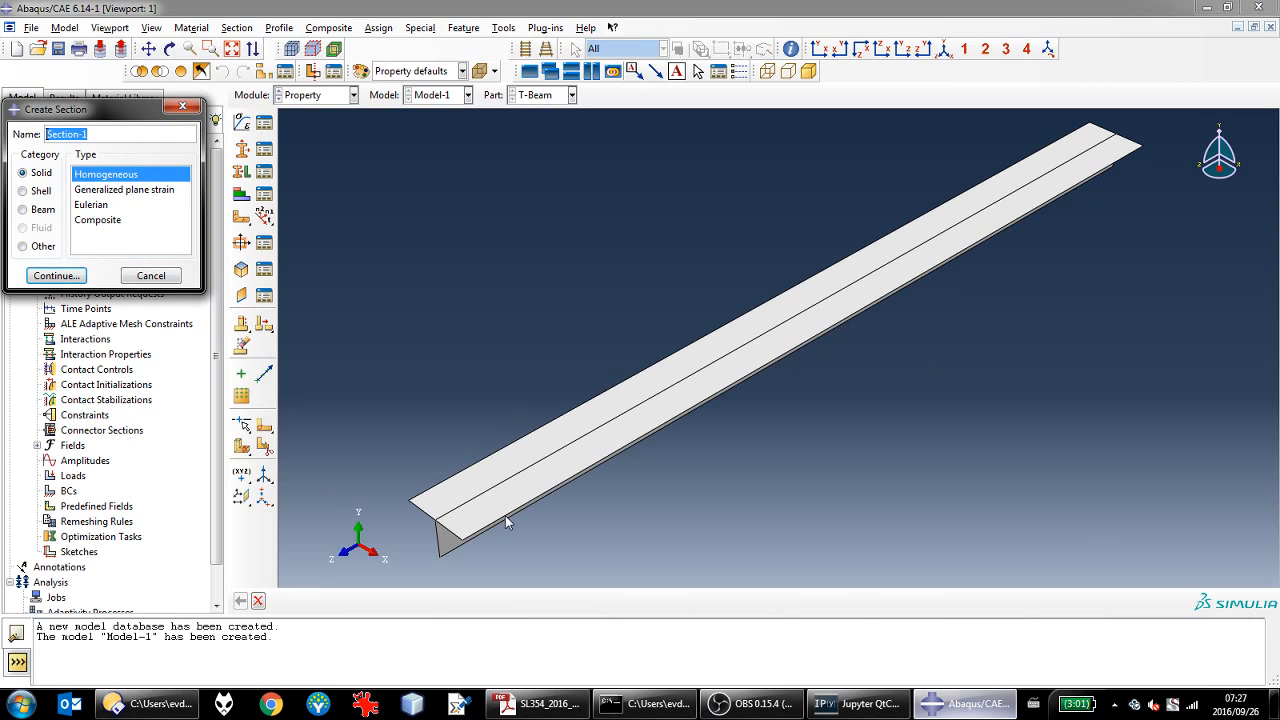
pyautogui.rightClick(46, 703)
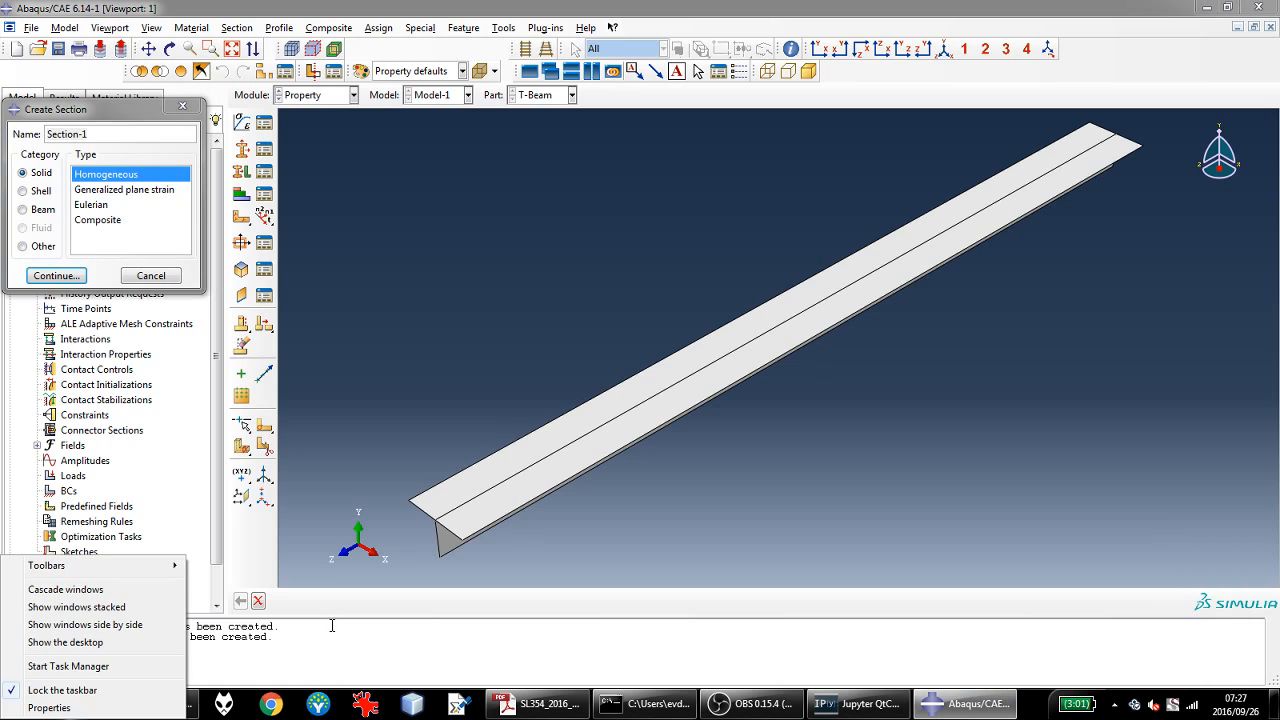
pyautogui.click(573, 239)
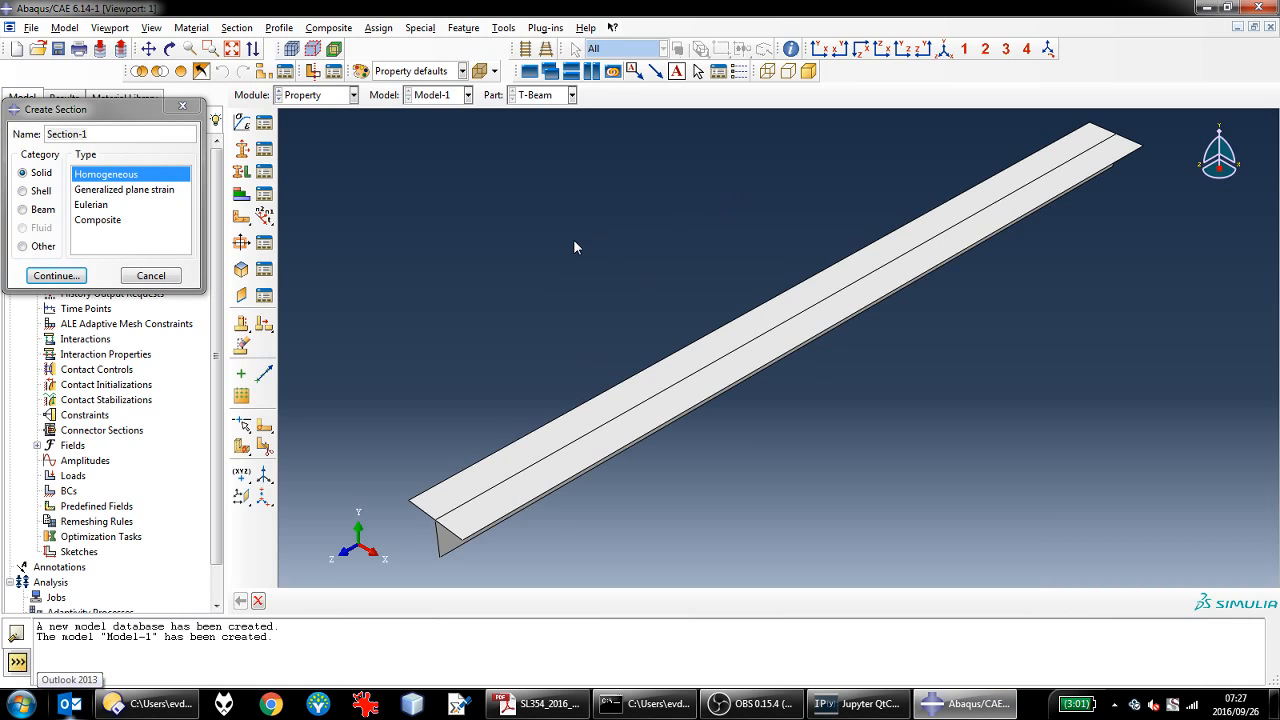
pyautogui.tripleClick(145, 134)
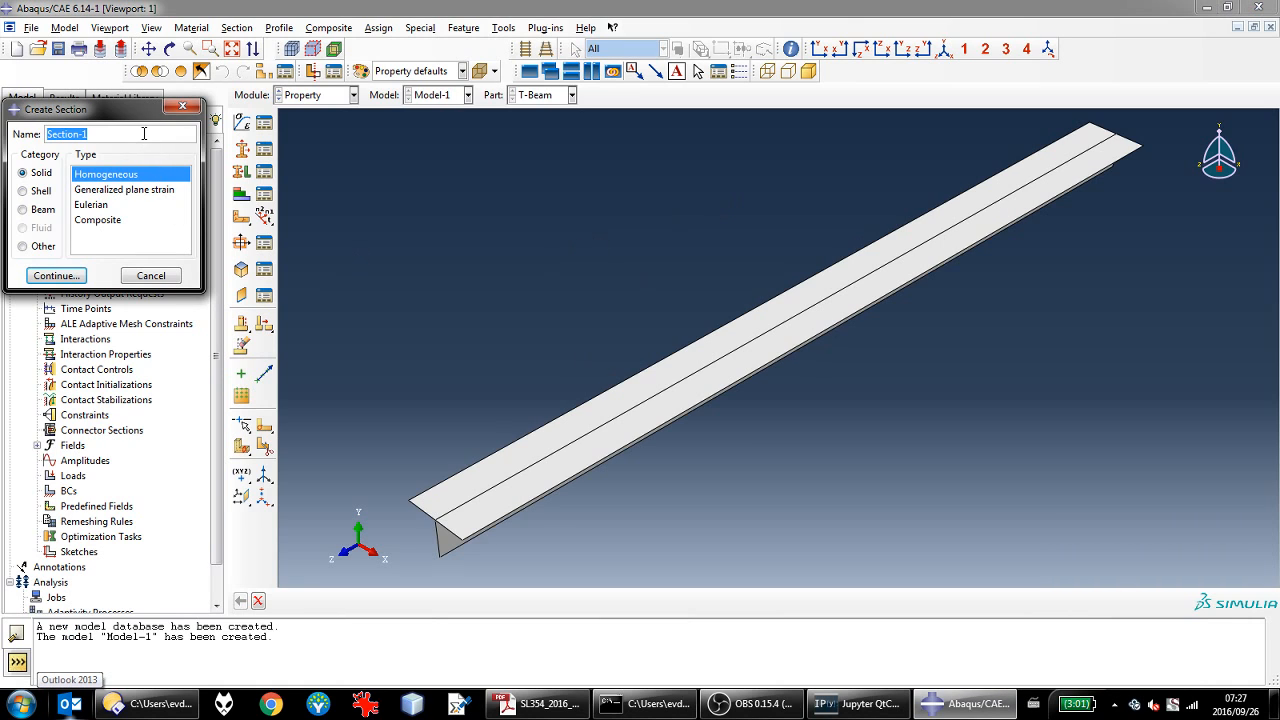
pyautogui.write('Flange')
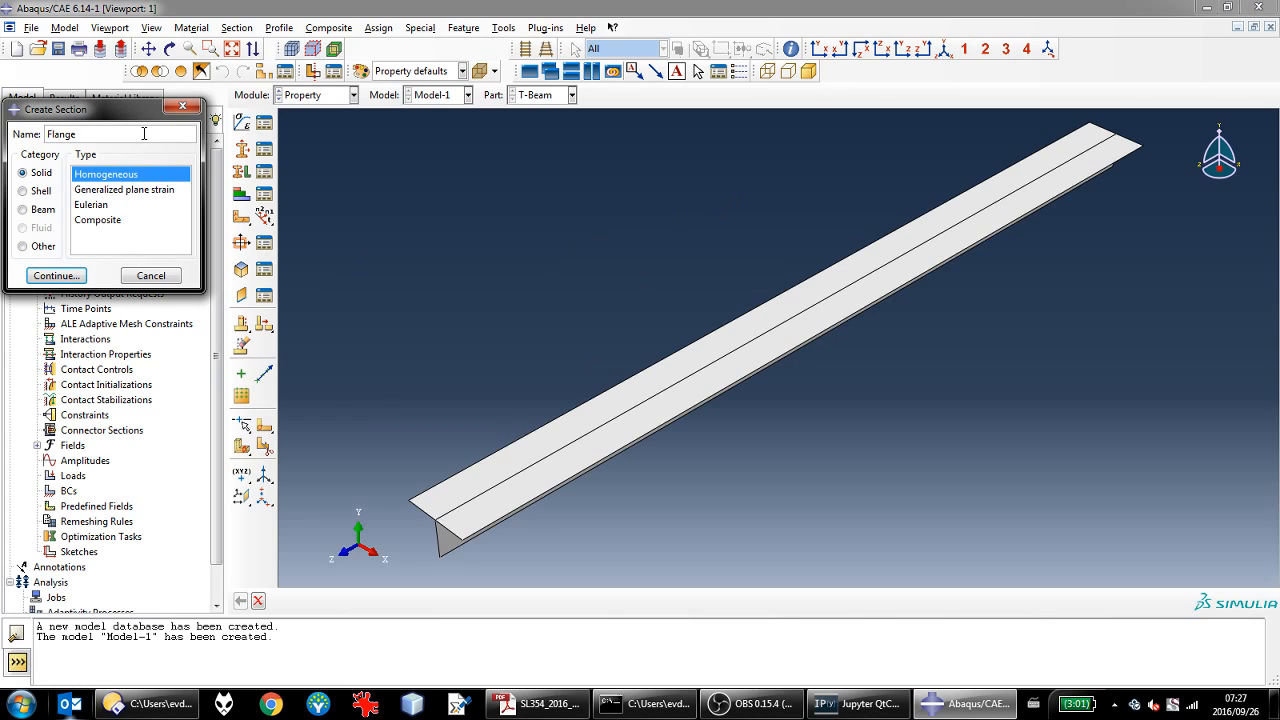
pyautogui.click(44, 190)
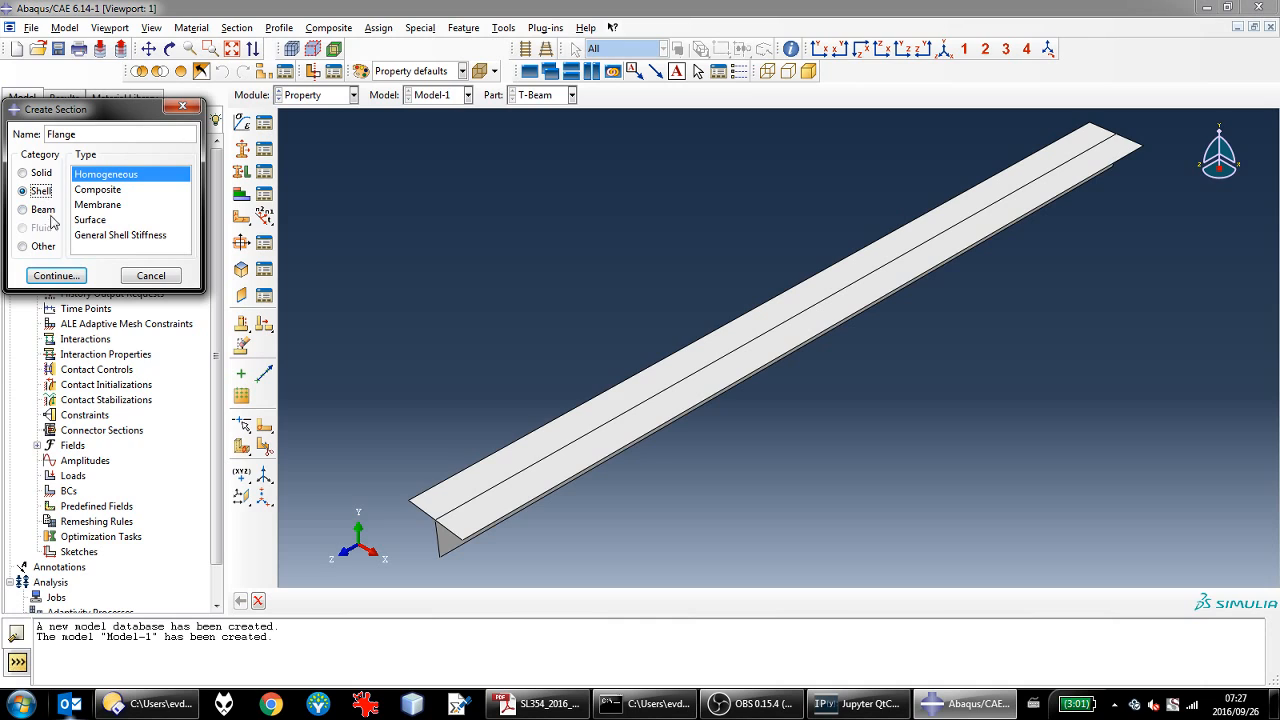
pyautogui.click(56, 276)
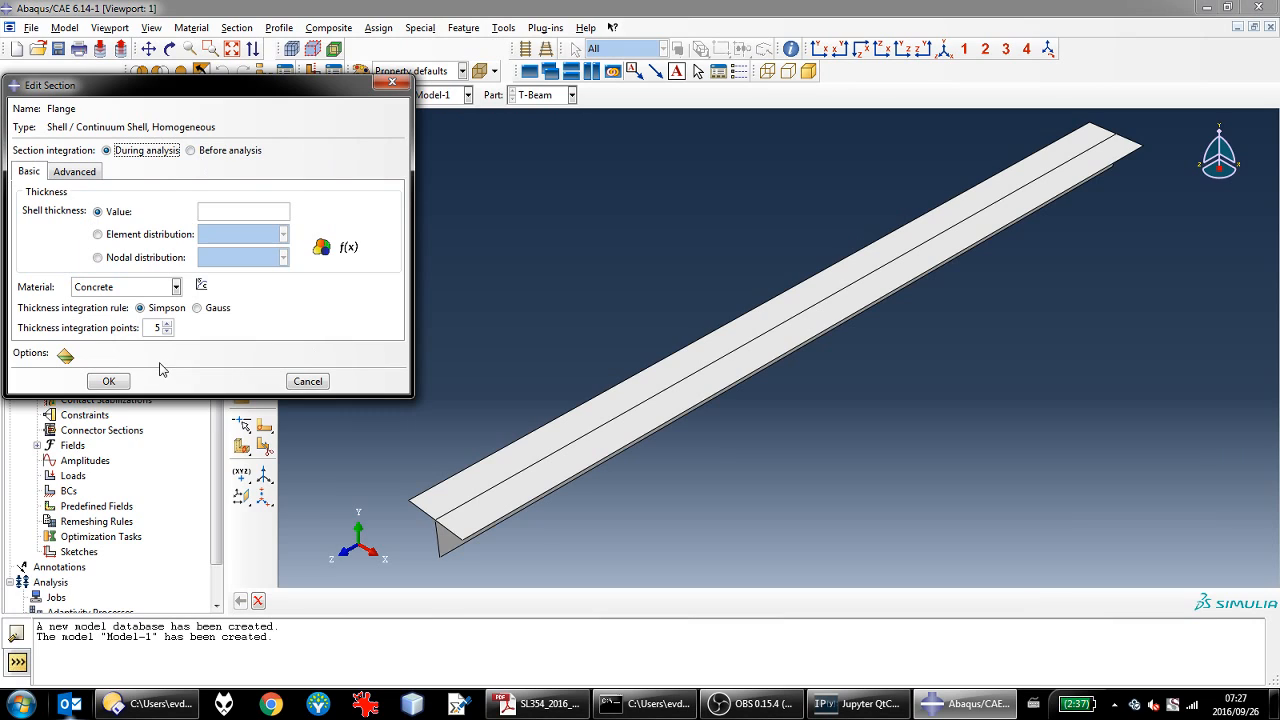
pyautogui.click(226, 211)
pyautogui.write('0.1')
pyautogui.click(109, 381)
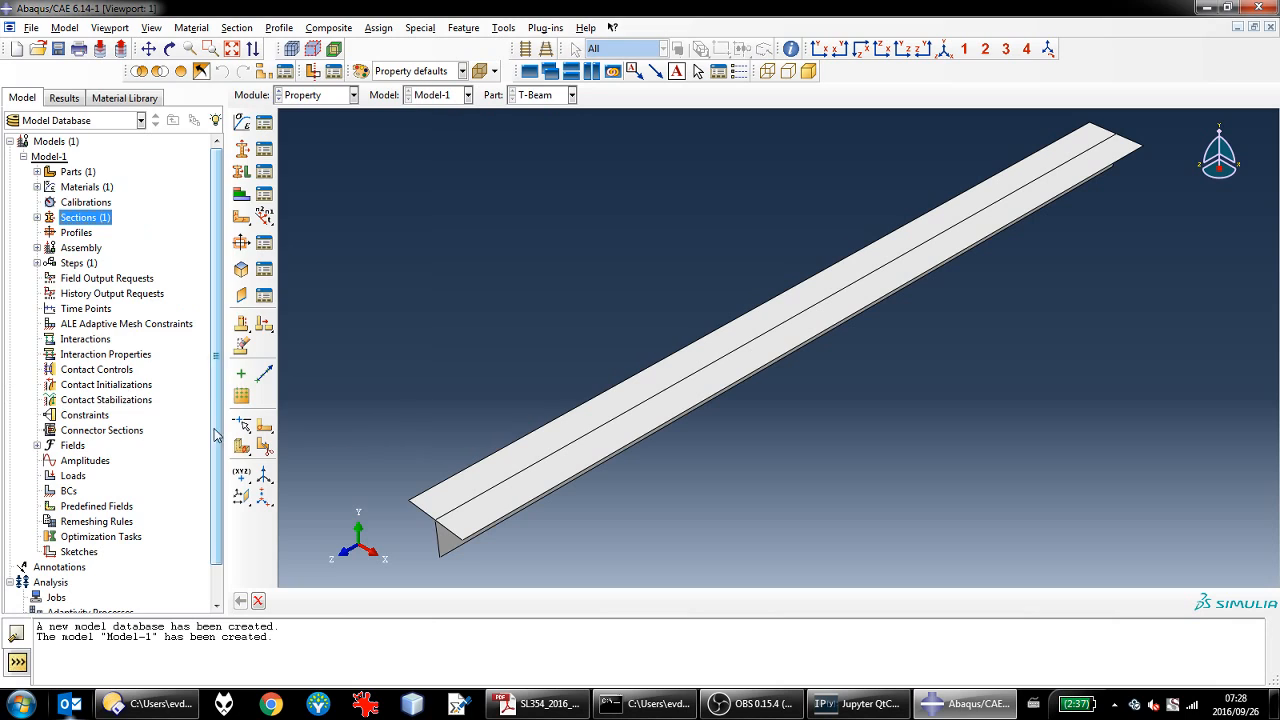
# Step: Create a homogeneous shell section named Web with thickness 0.2 and the Concrete material
pyautogui.rightClick(78, 218)
pyautogui.click(92, 247)
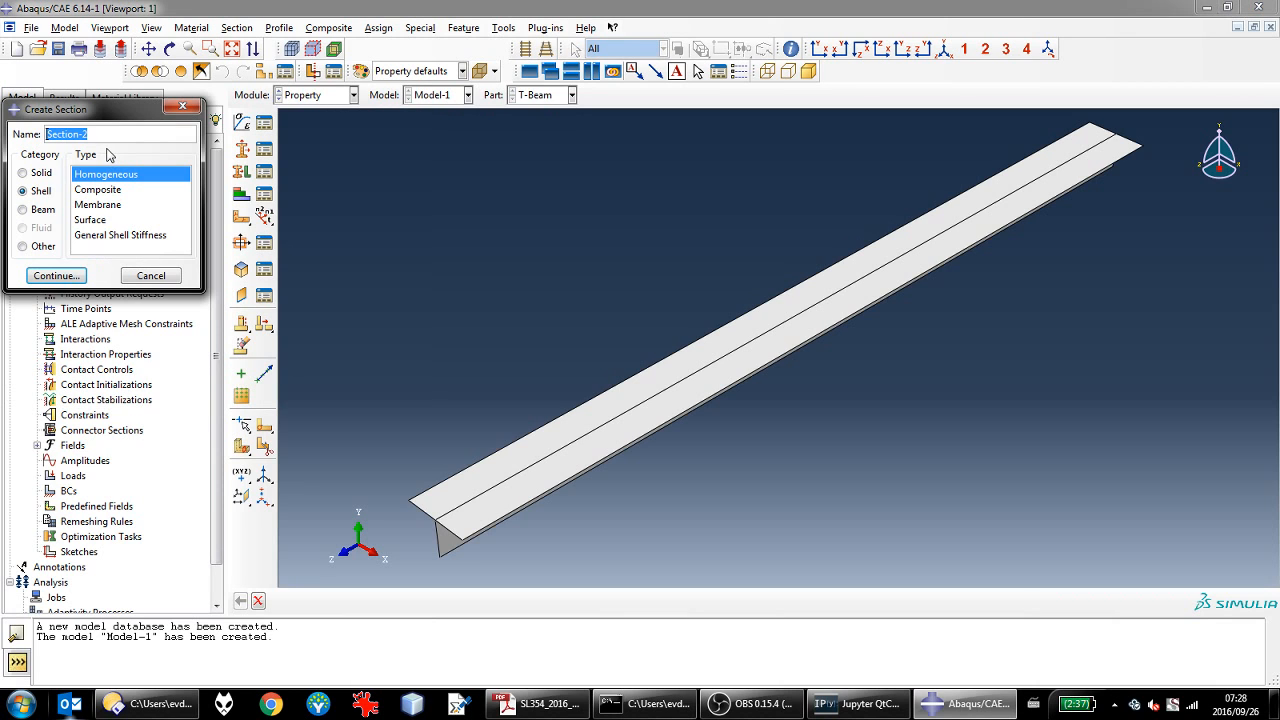
pyautogui.write('Web')
pyautogui.click(58, 275)
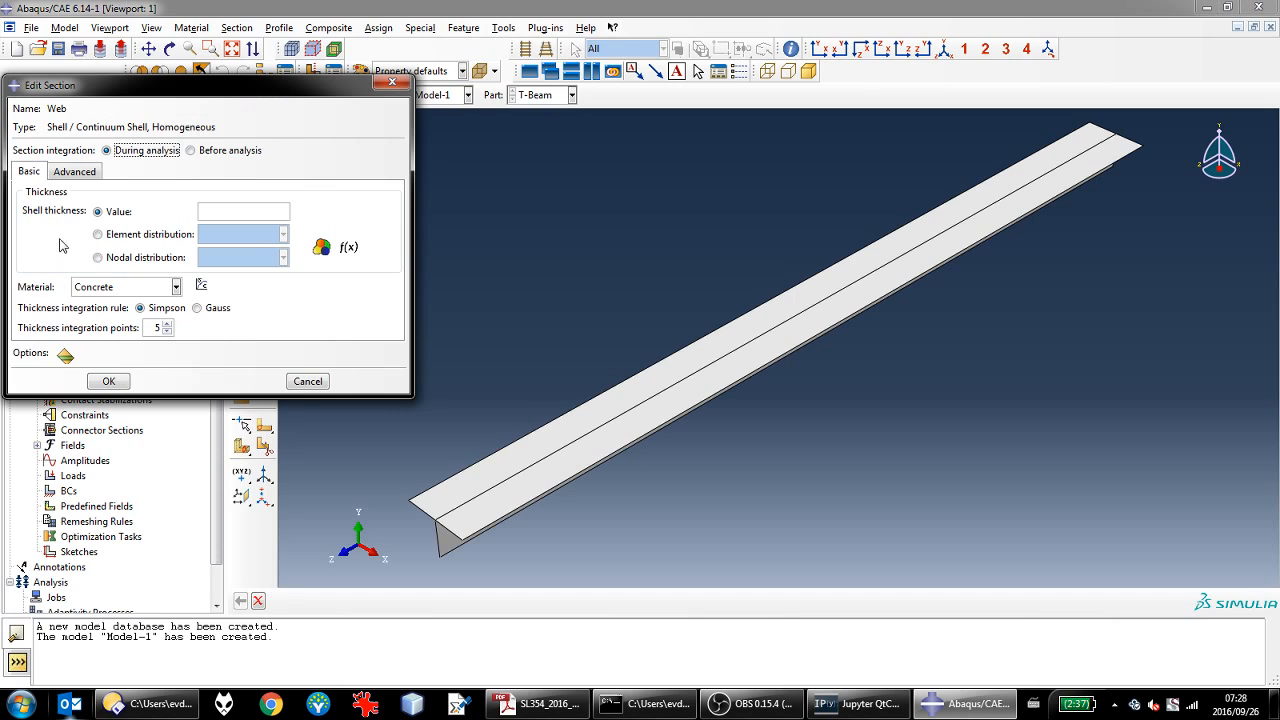
pyautogui.click(263, 208)
pyautogui.write('0.2')
pyautogui.click(108, 381)
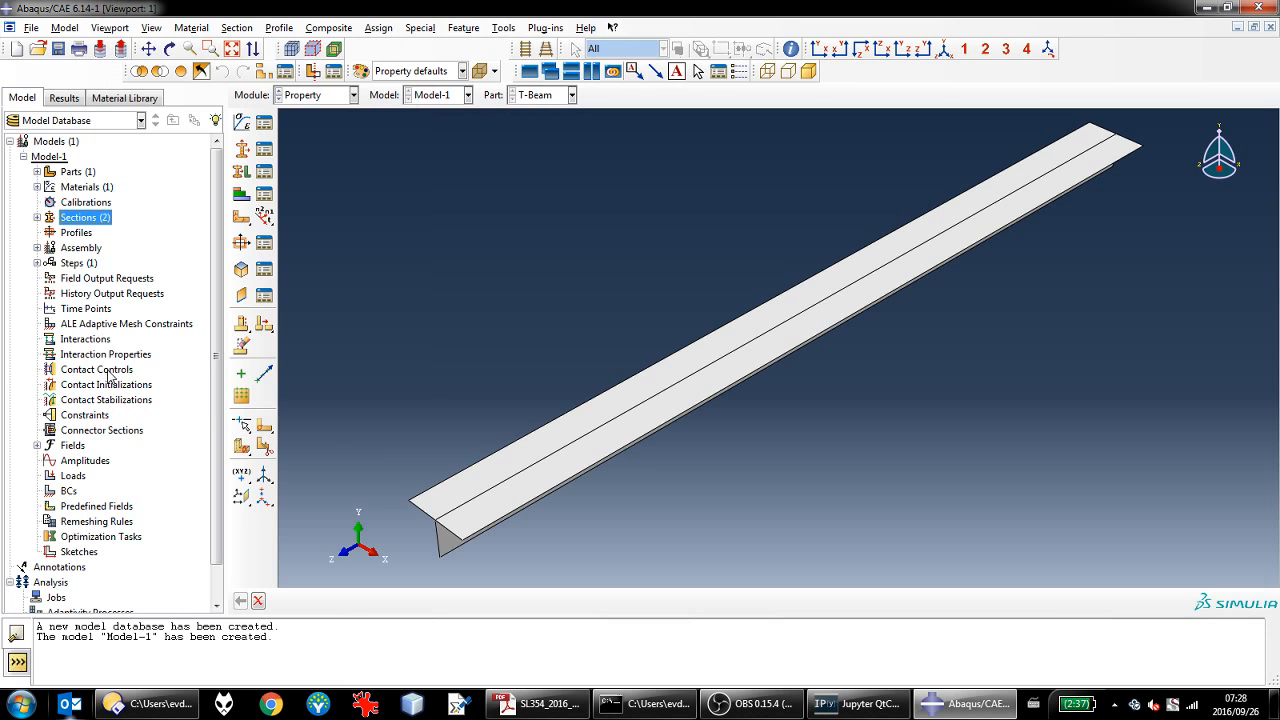
# Step: Assign the Web section to the T-beam's web face, using a region set named Web and the middle surface shell offset
pyautogui.click(38, 173)
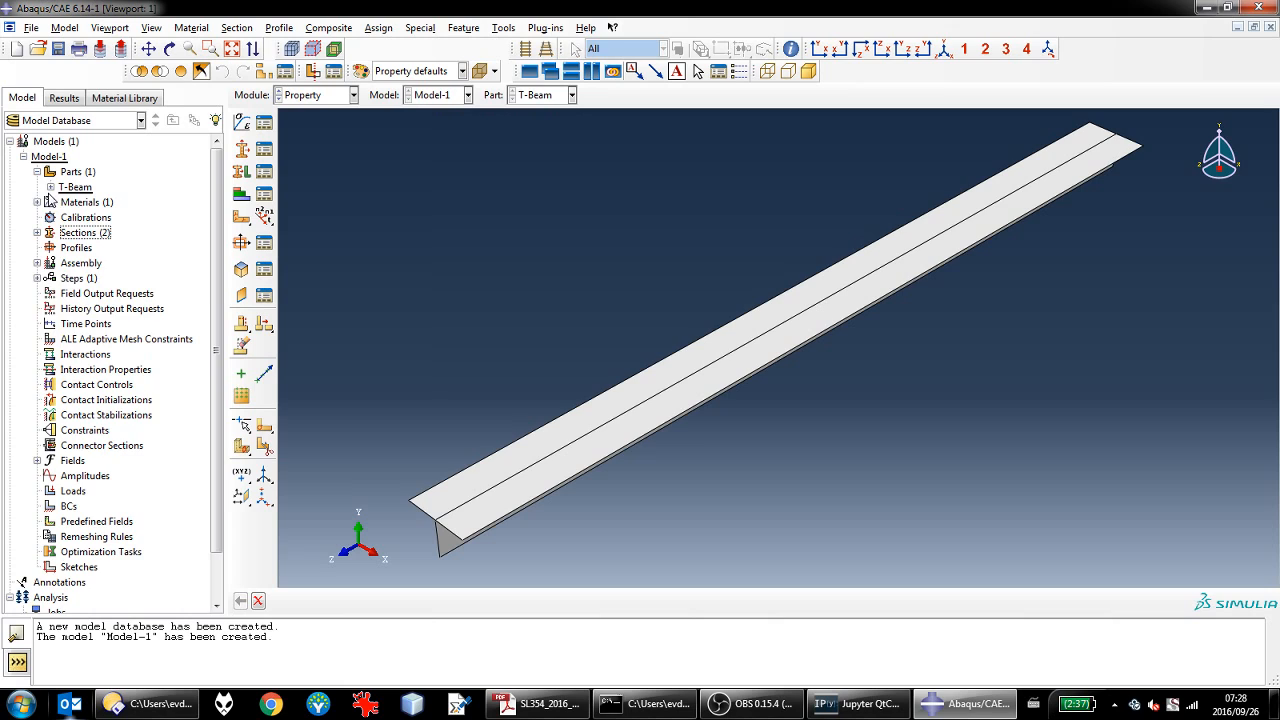
pyautogui.click(50, 187)
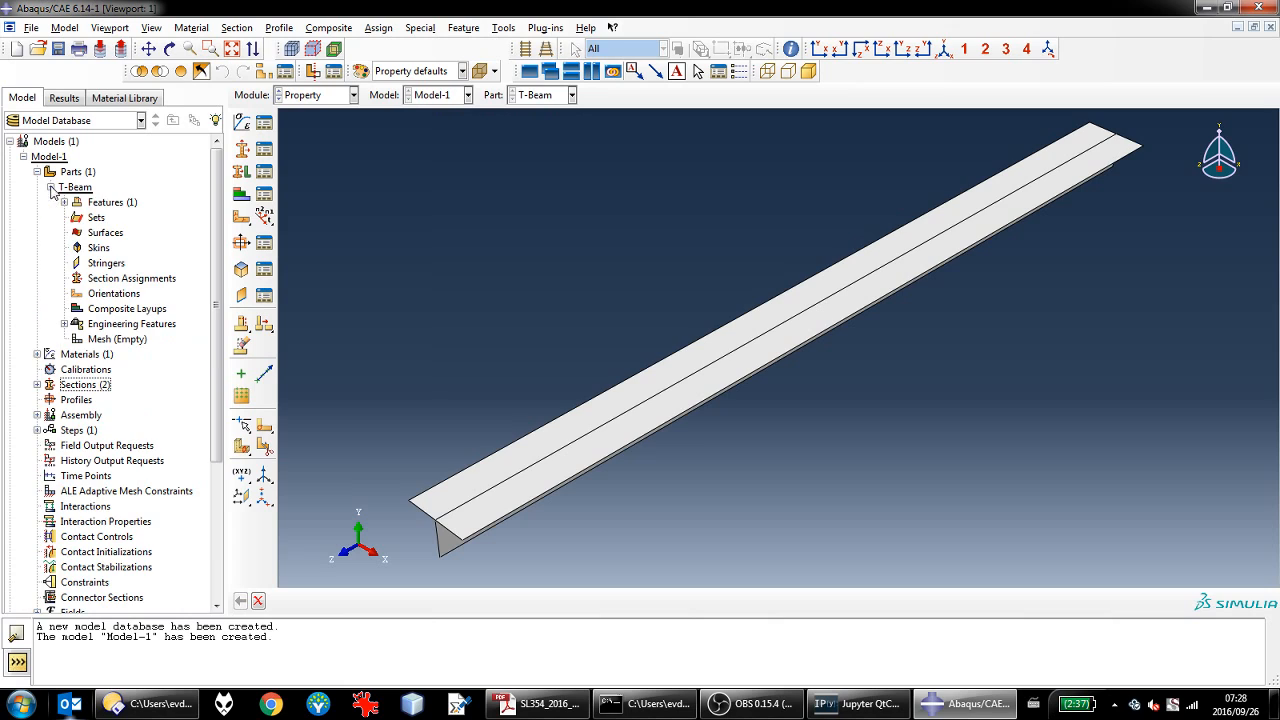
pyautogui.doubleClick(127, 281)
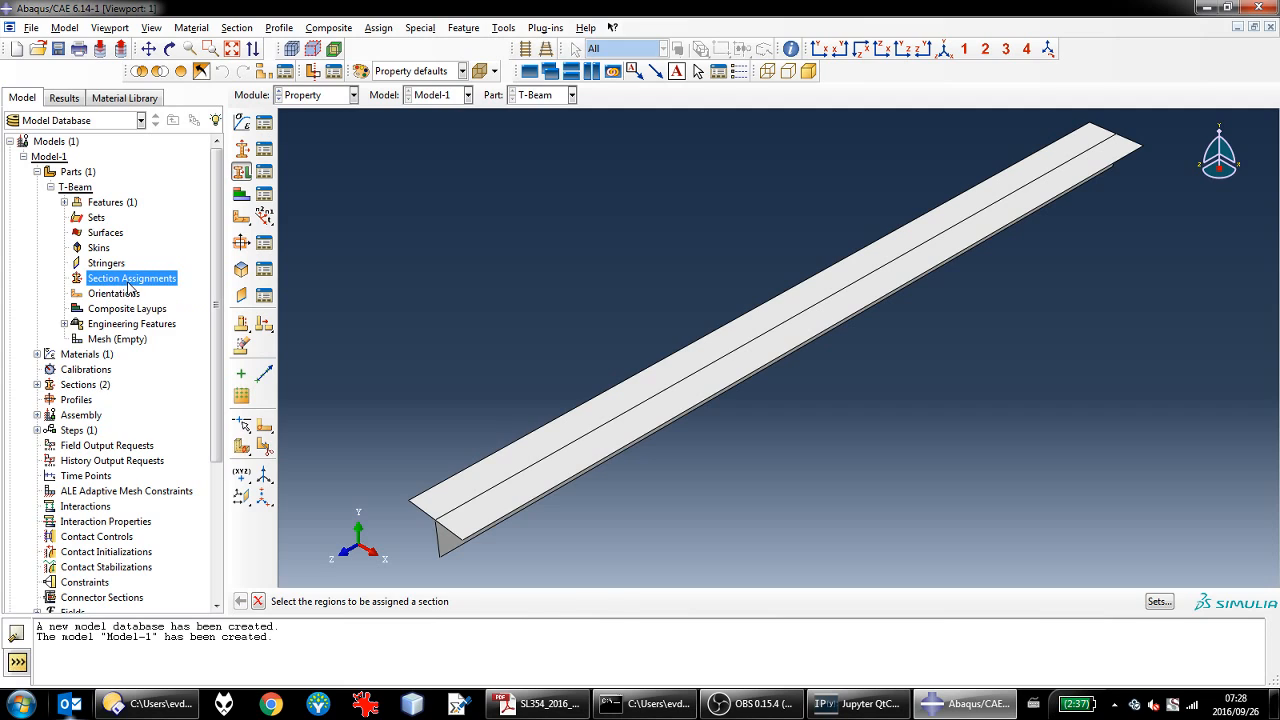
pyautogui.click(465, 555)
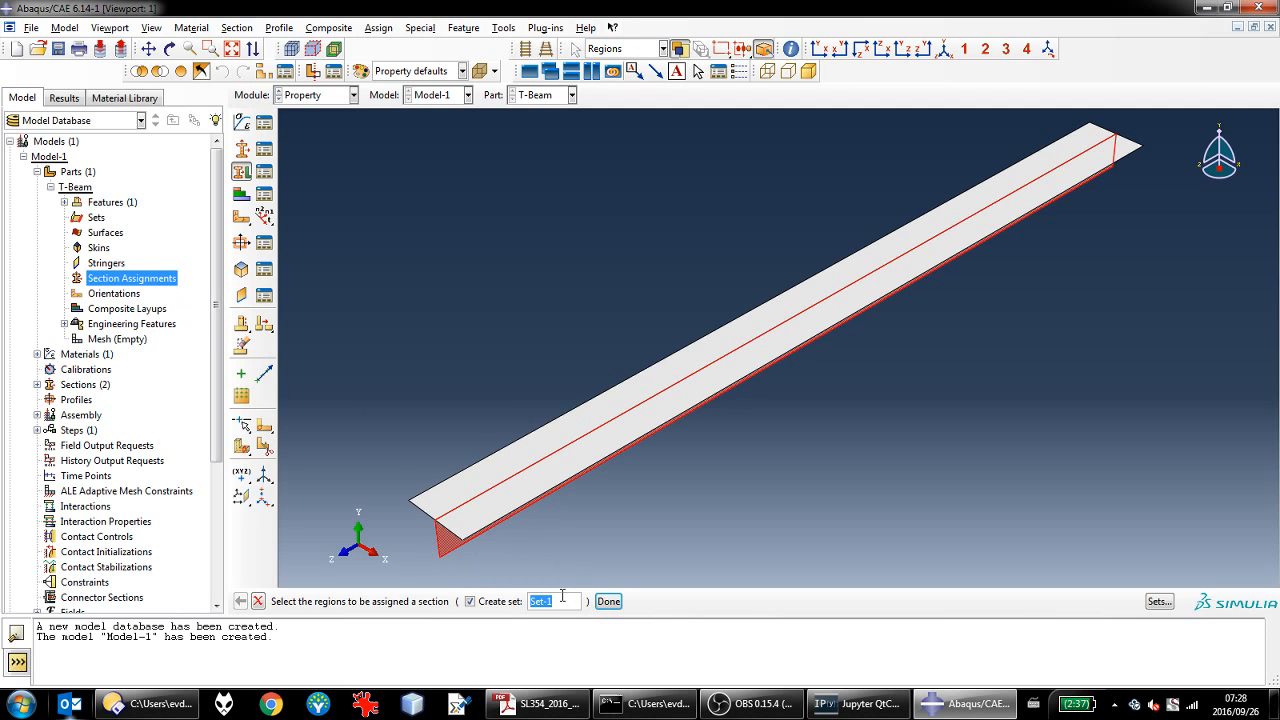
pyautogui.write('Web')
pyautogui.click(608, 601)
pyautogui.click(159, 269)
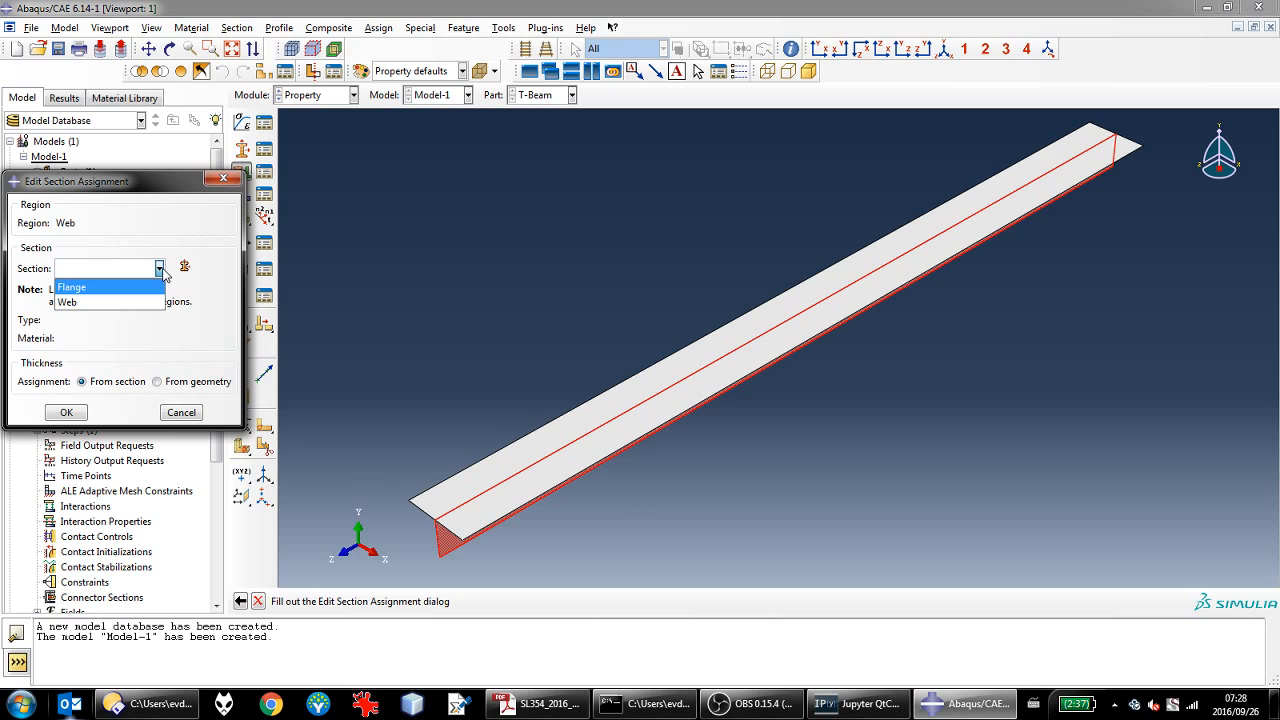
pyautogui.click(121, 312)
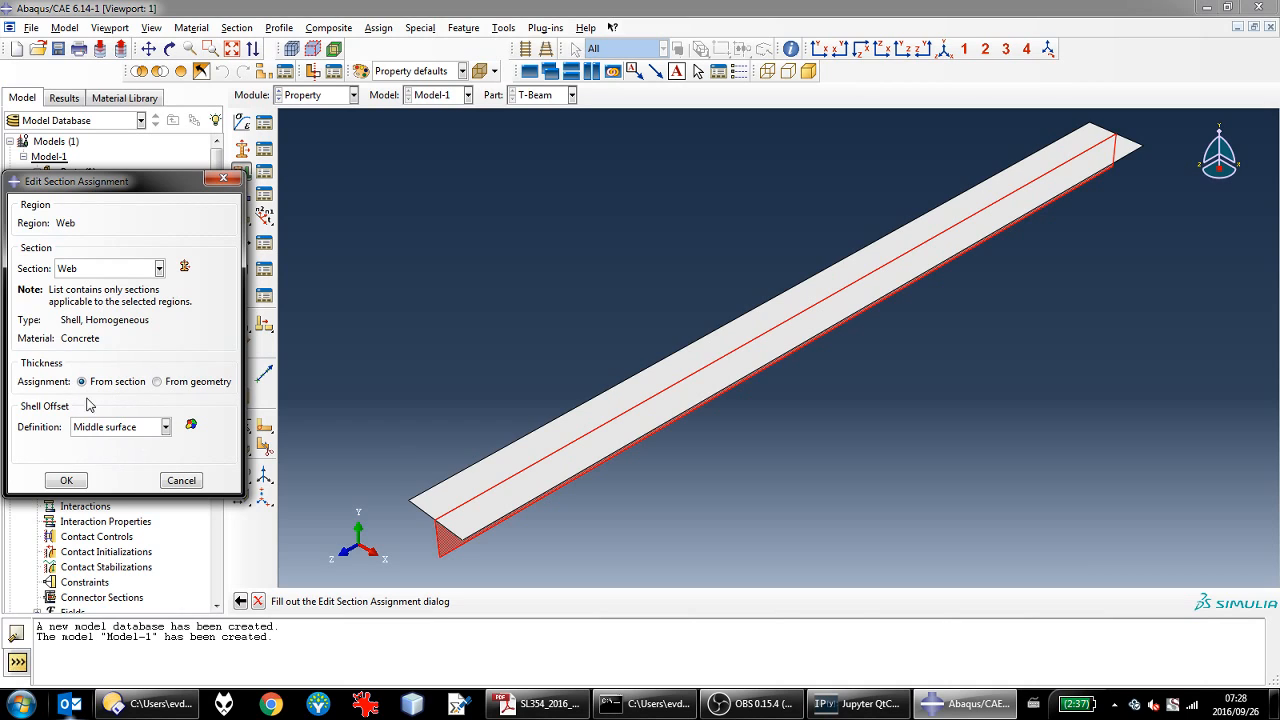
pyautogui.click(165, 427)
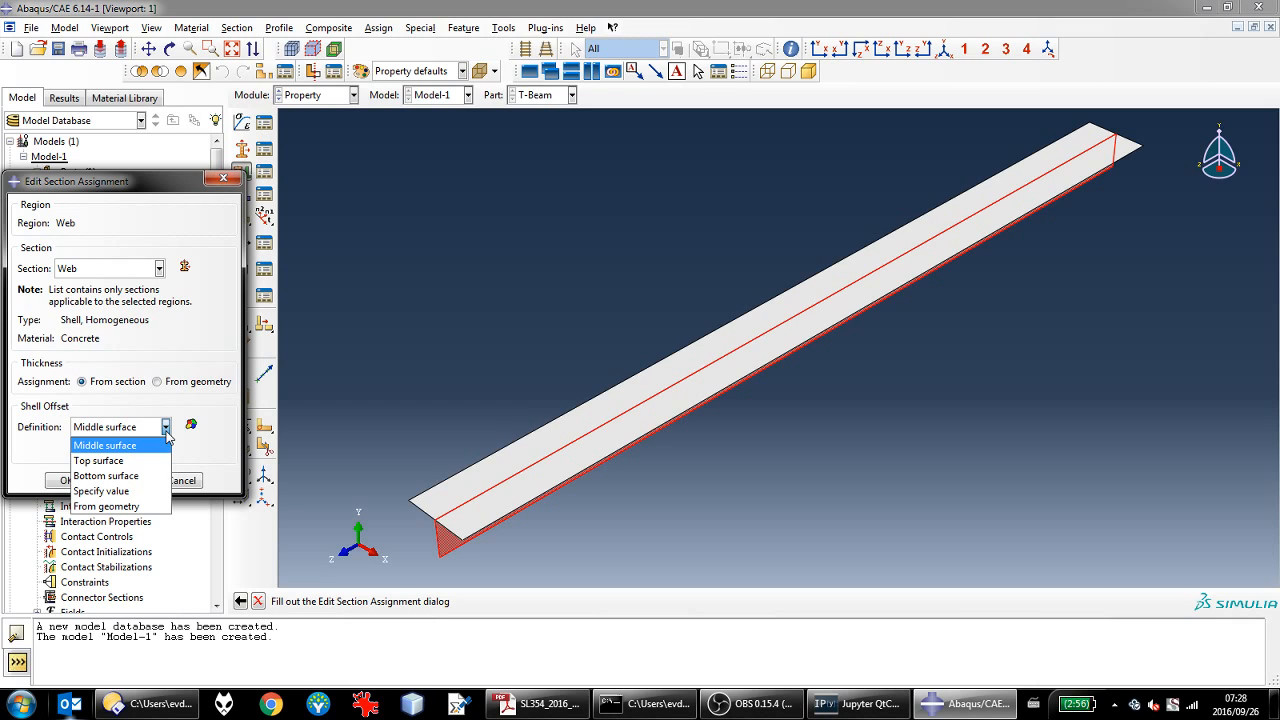
pyautogui.click(160, 446)
pyautogui.click(65, 481)
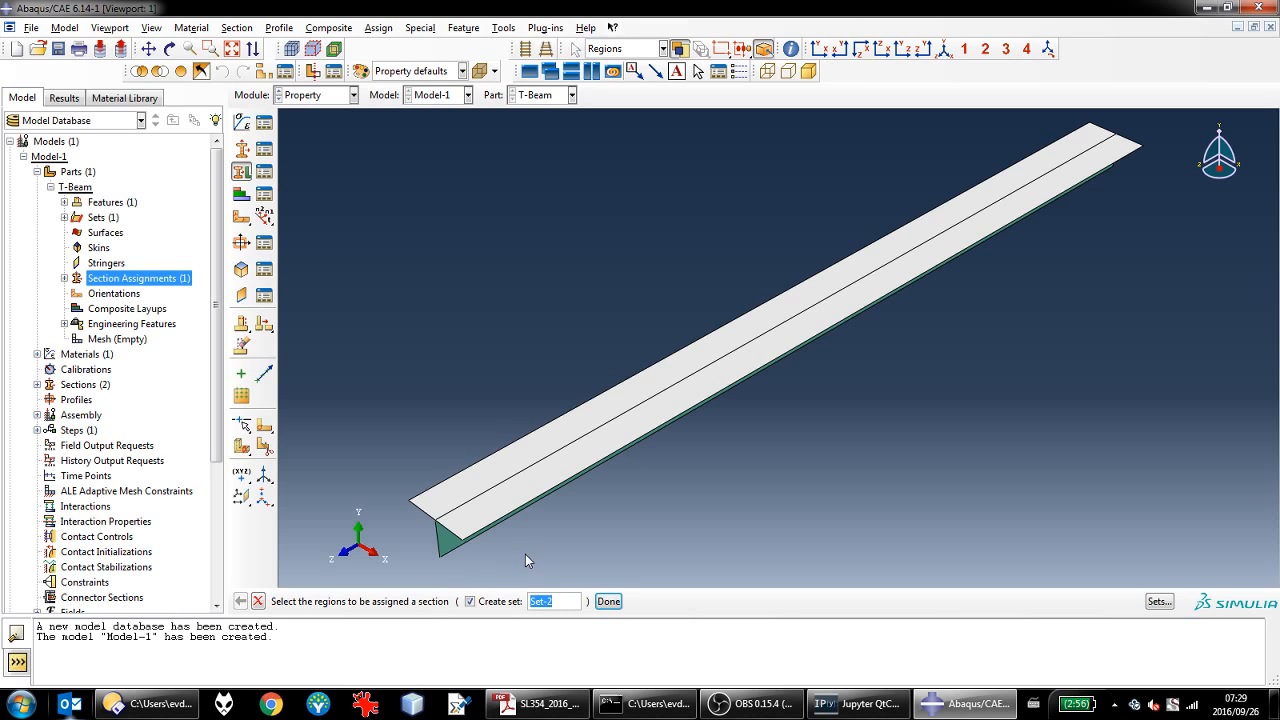
# Step: Assign the Flange section to both top flange faces, using a region set named Flange
pyautogui.click(473, 507)
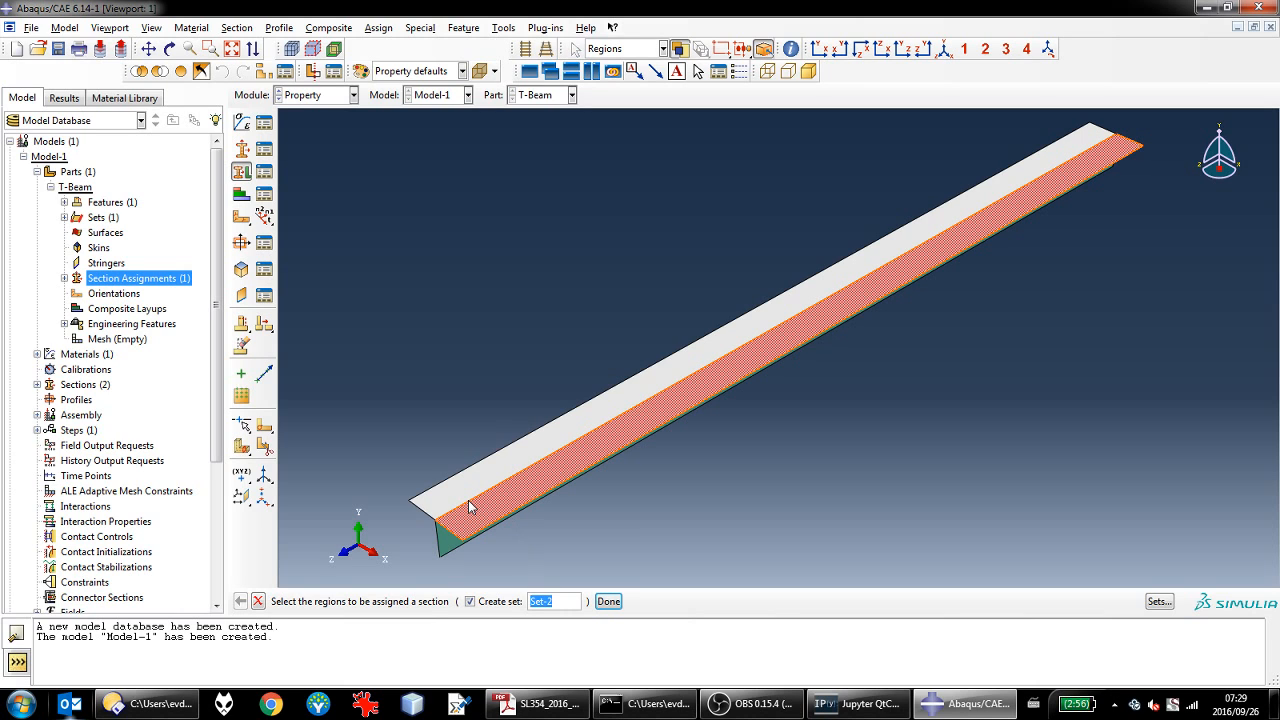
pyautogui.keyDown('shift'); pyautogui.click(460, 499); pyautogui.keyUp('shift')
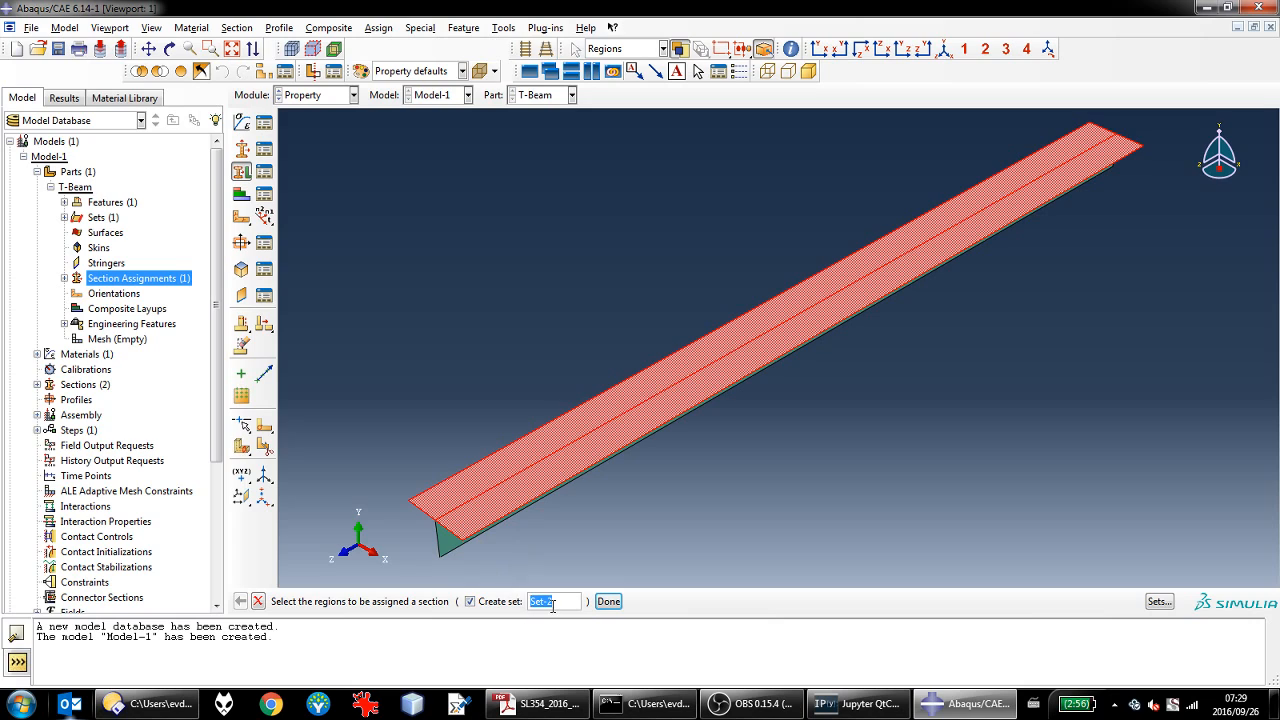
pyautogui.write('Flange')
pyautogui.click(607, 604)
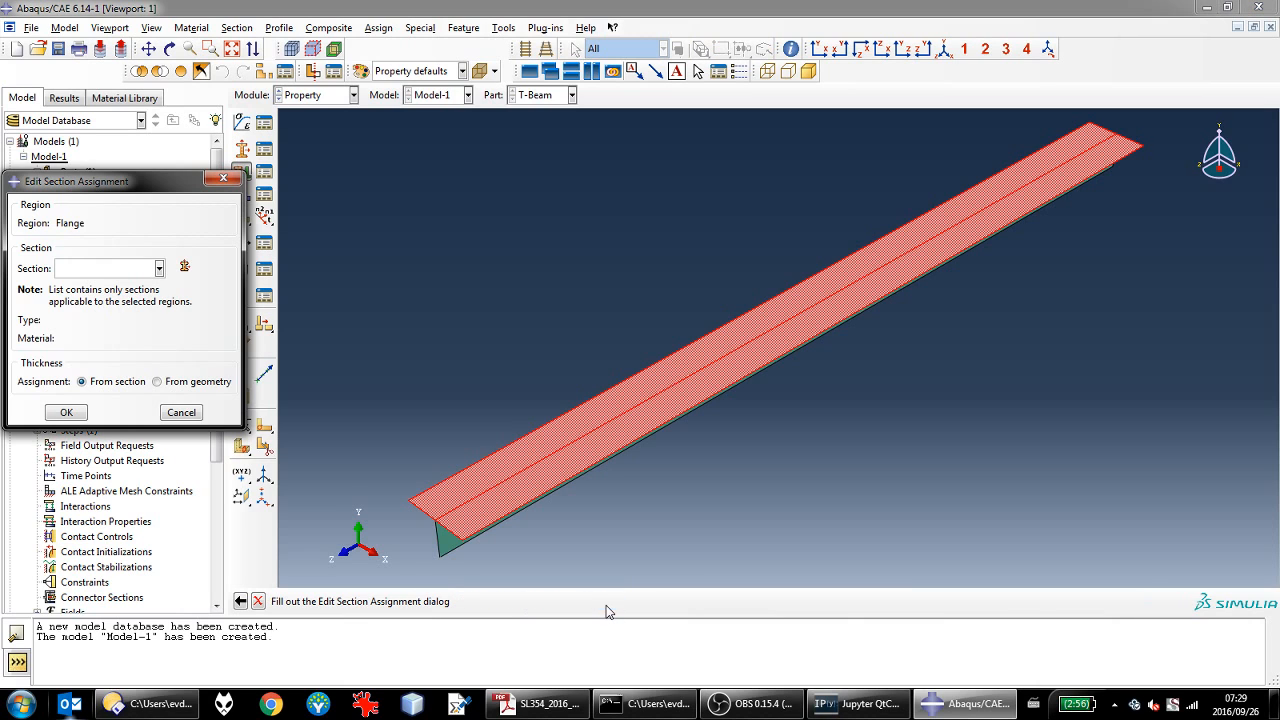
pyautogui.click(158, 268)
pyautogui.click(150, 288)
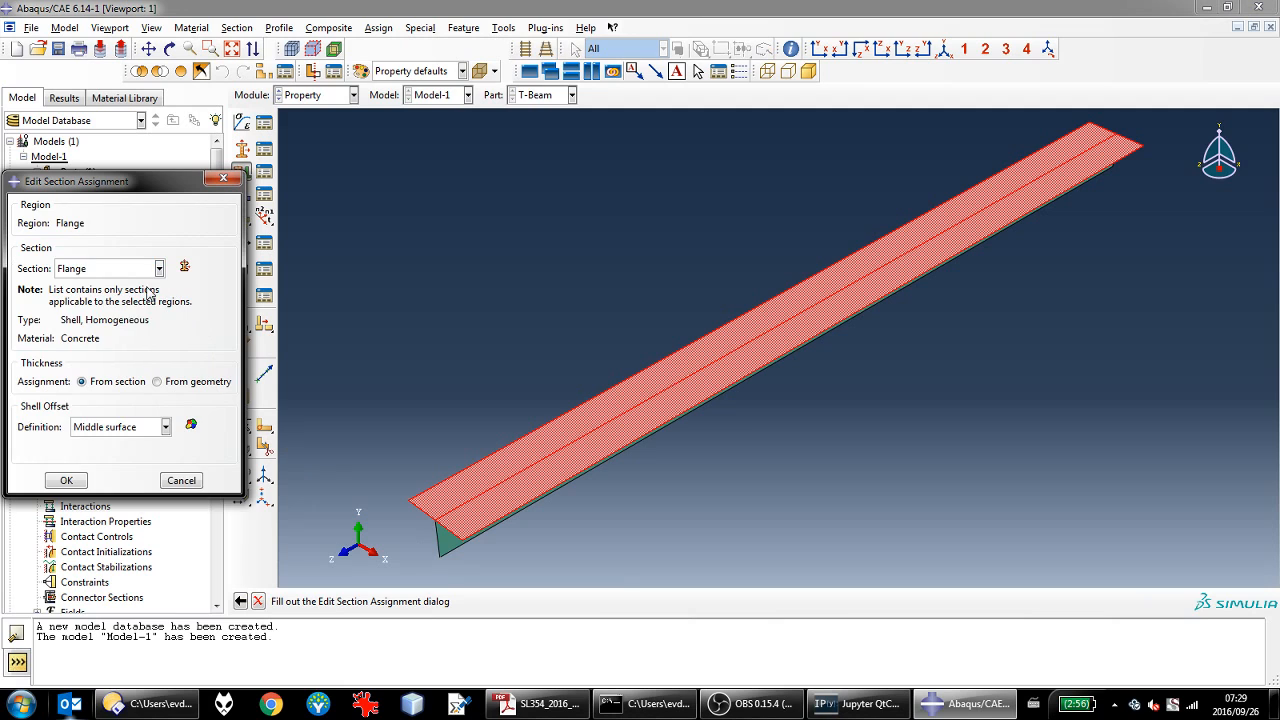
pyautogui.click(66, 480)
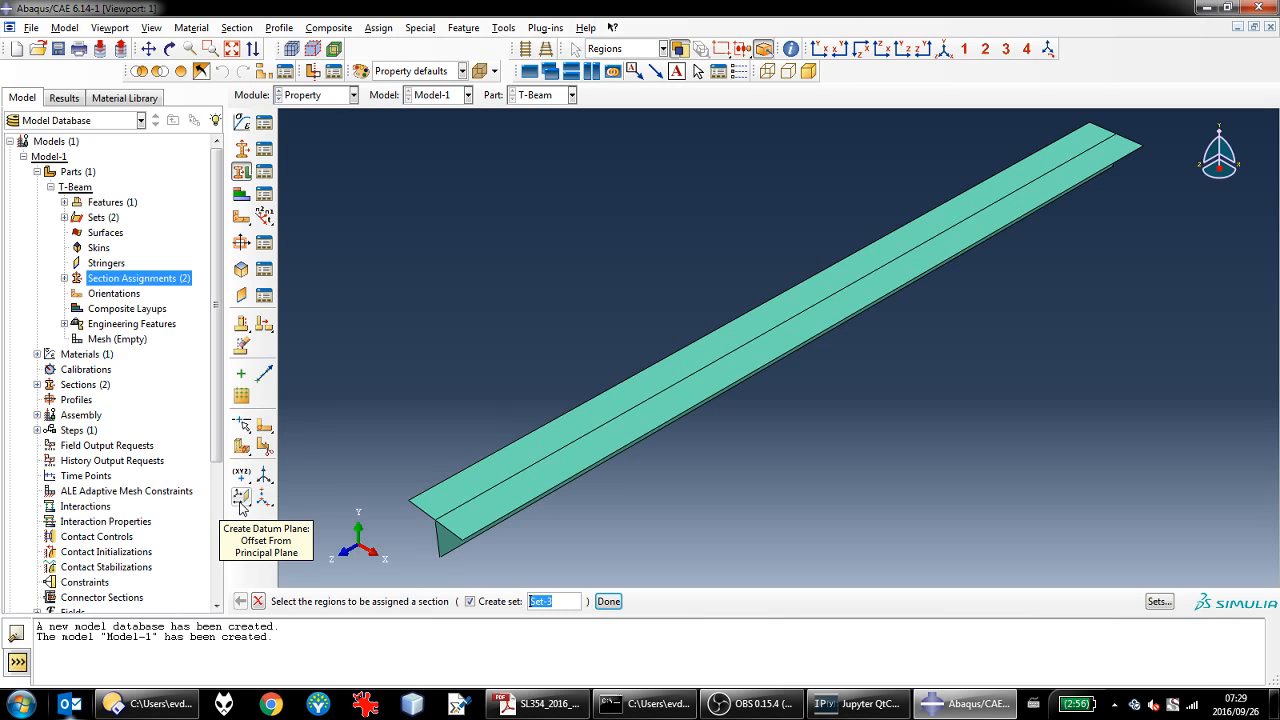
# Step: Create a datum plane on the XY principal plane with offset 0.0
pyautogui.click(265, 428)
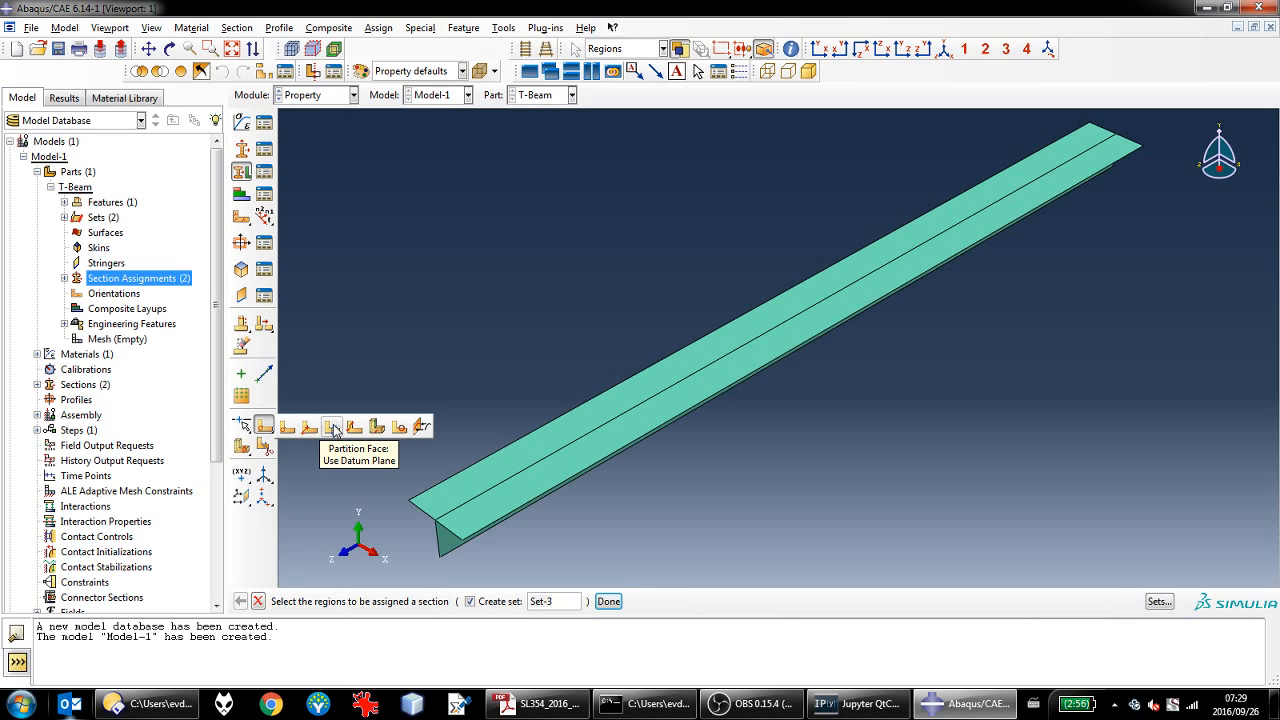
pyautogui.click(244, 499)
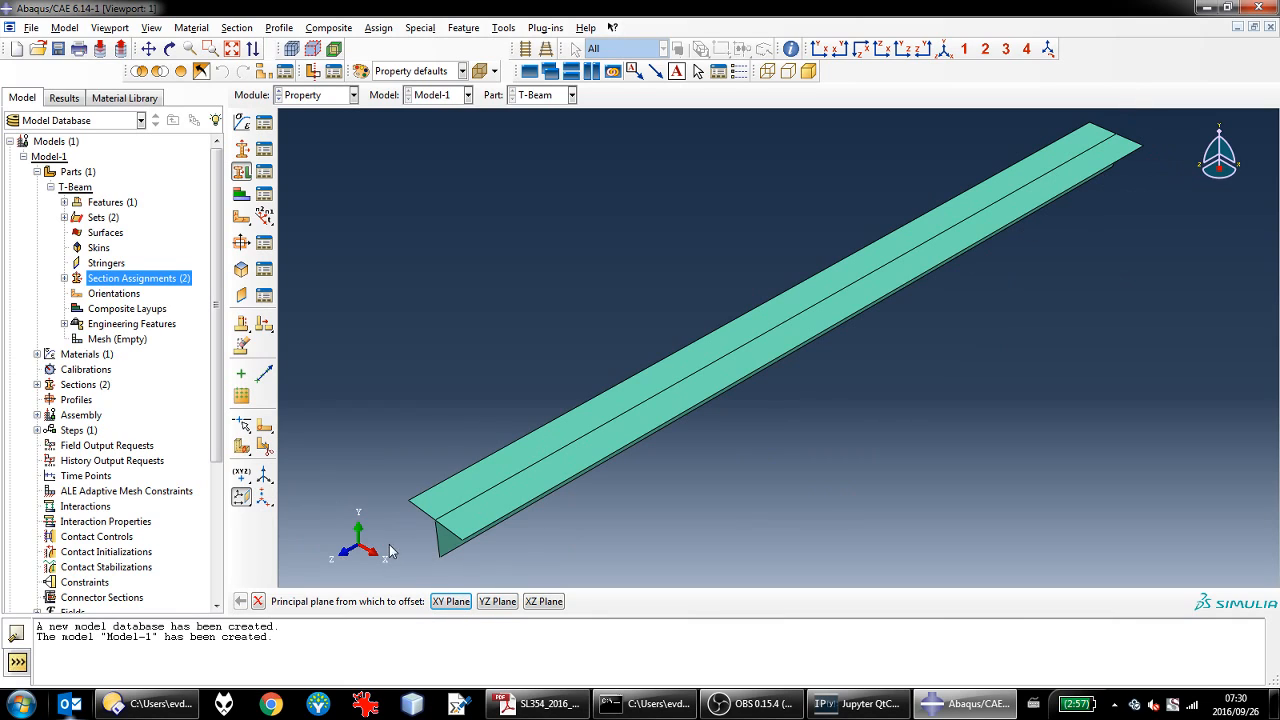
pyautogui.click(450, 604)
pyautogui.press('Return')
# Step: Show the beam in side view without perspective and create a datum plane offset 0.2 from the XY plane
pyautogui.click(902, 50)
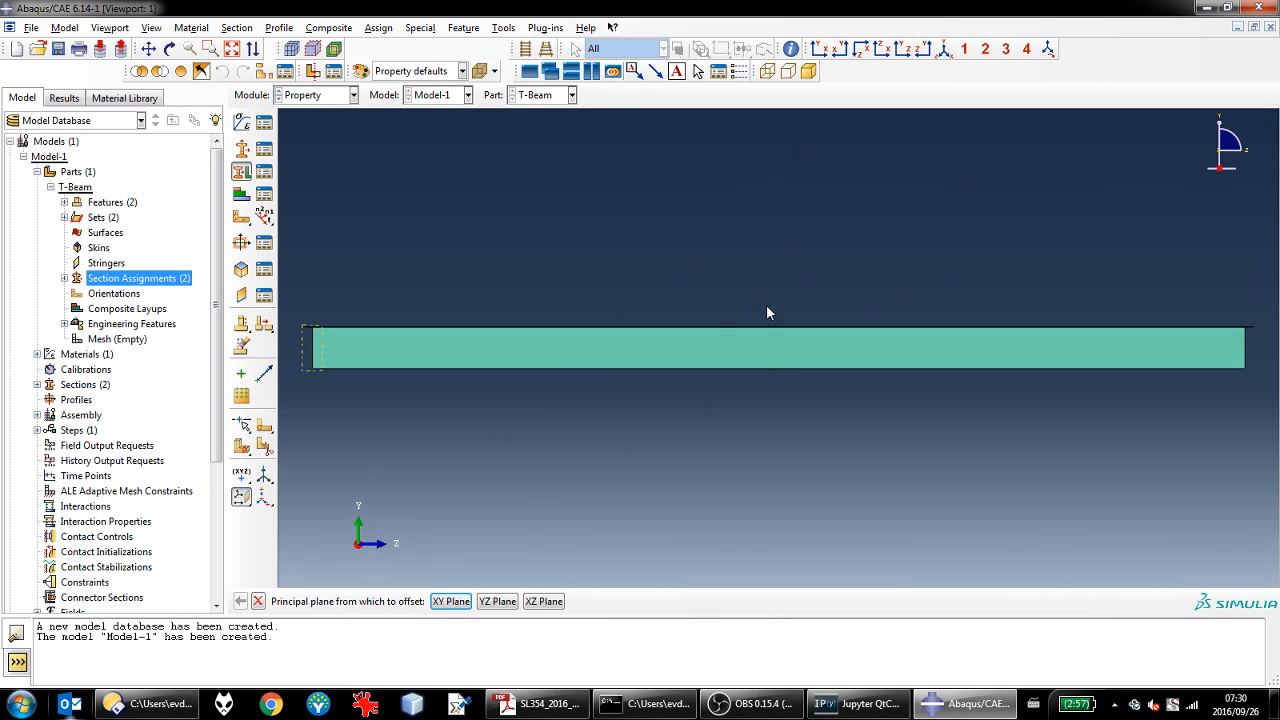
pyautogui.click(524, 50)
pyautogui.click(450, 602)
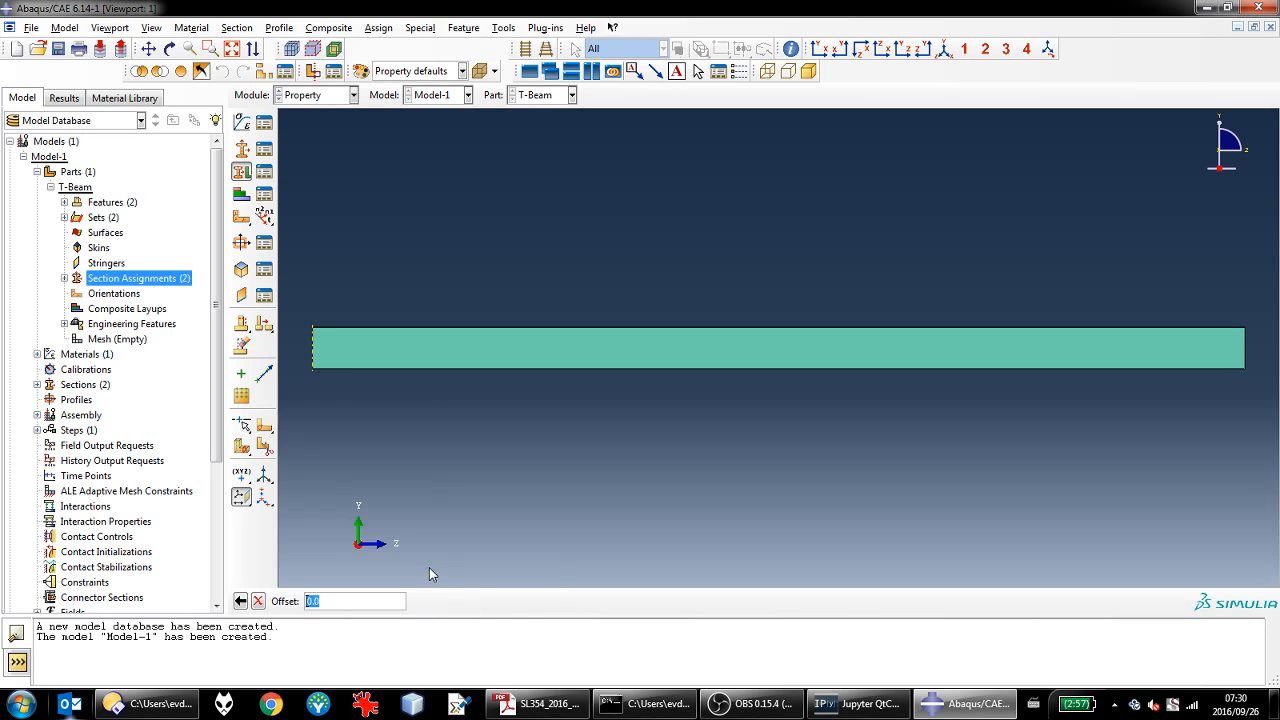
pyautogui.write('0.2')
pyautogui.press('Return')
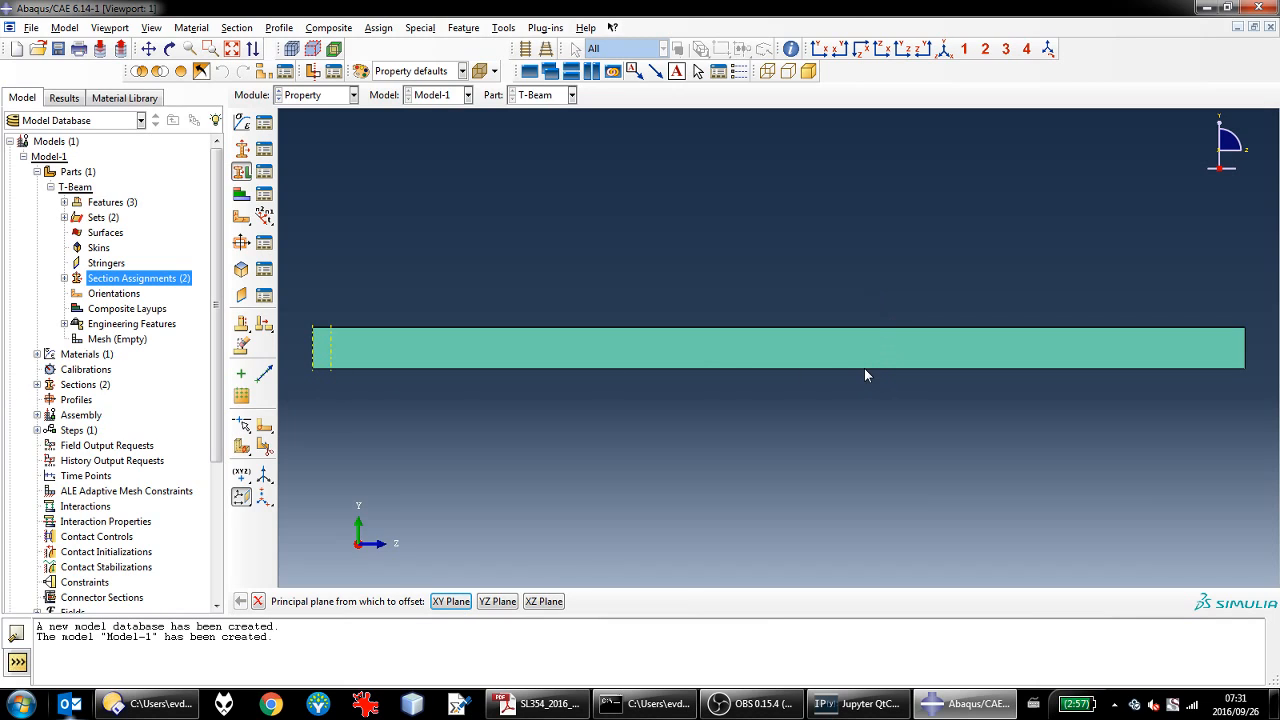
# Step: Create two more datum planes offset 7.2 and 7 from the XY plane, and end the datum plane command
pyautogui.click(451, 604)
pyautogui.write('1.2')
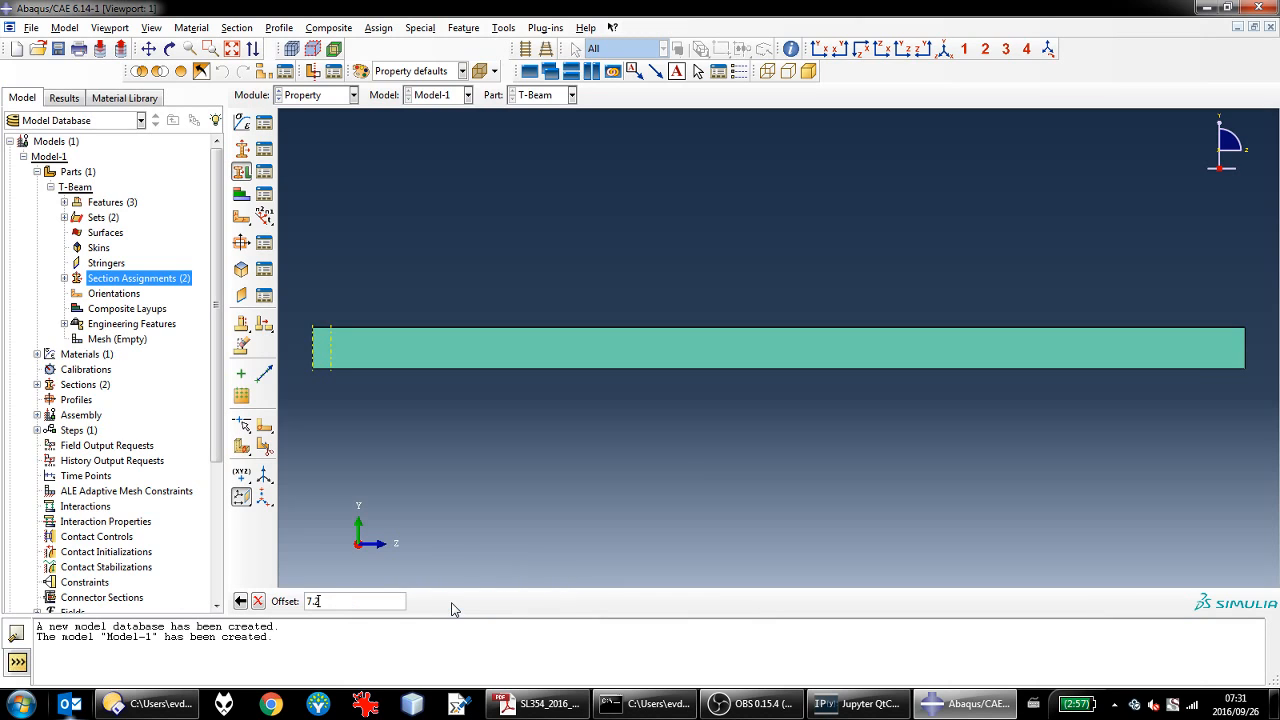
pyautogui.press('Return')
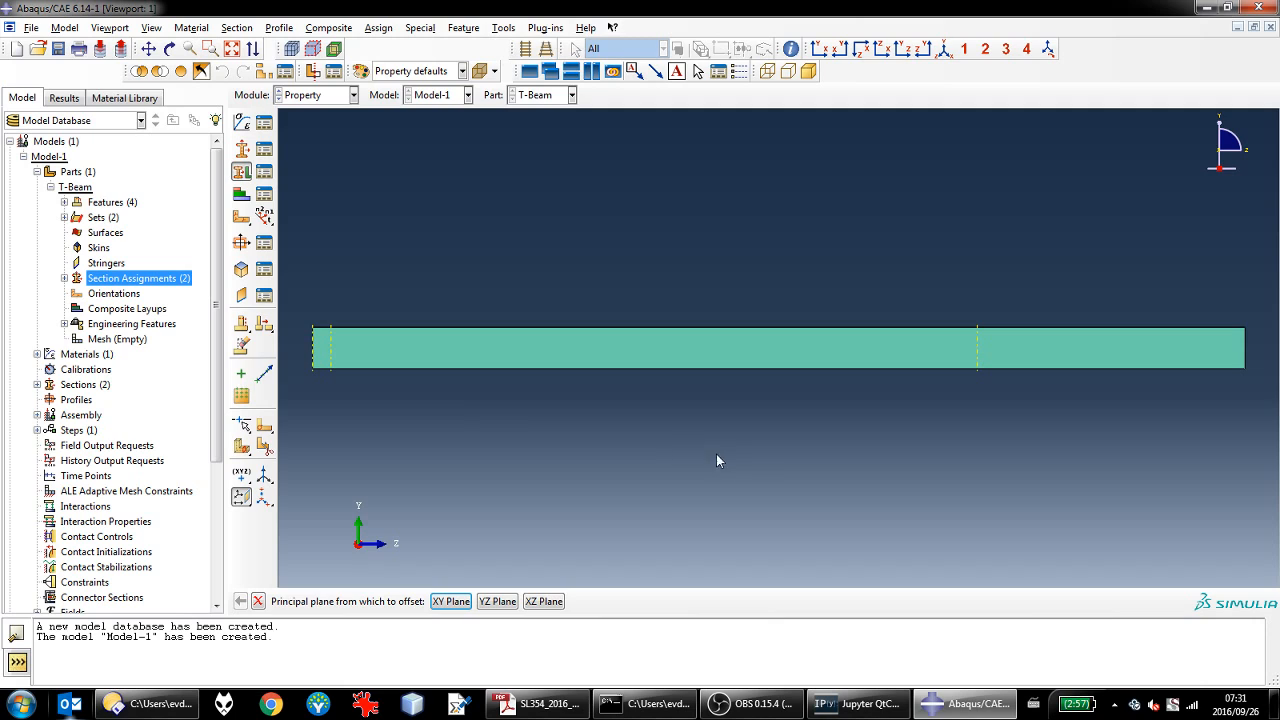
pyautogui.click(452, 602)
pyautogui.write('1')
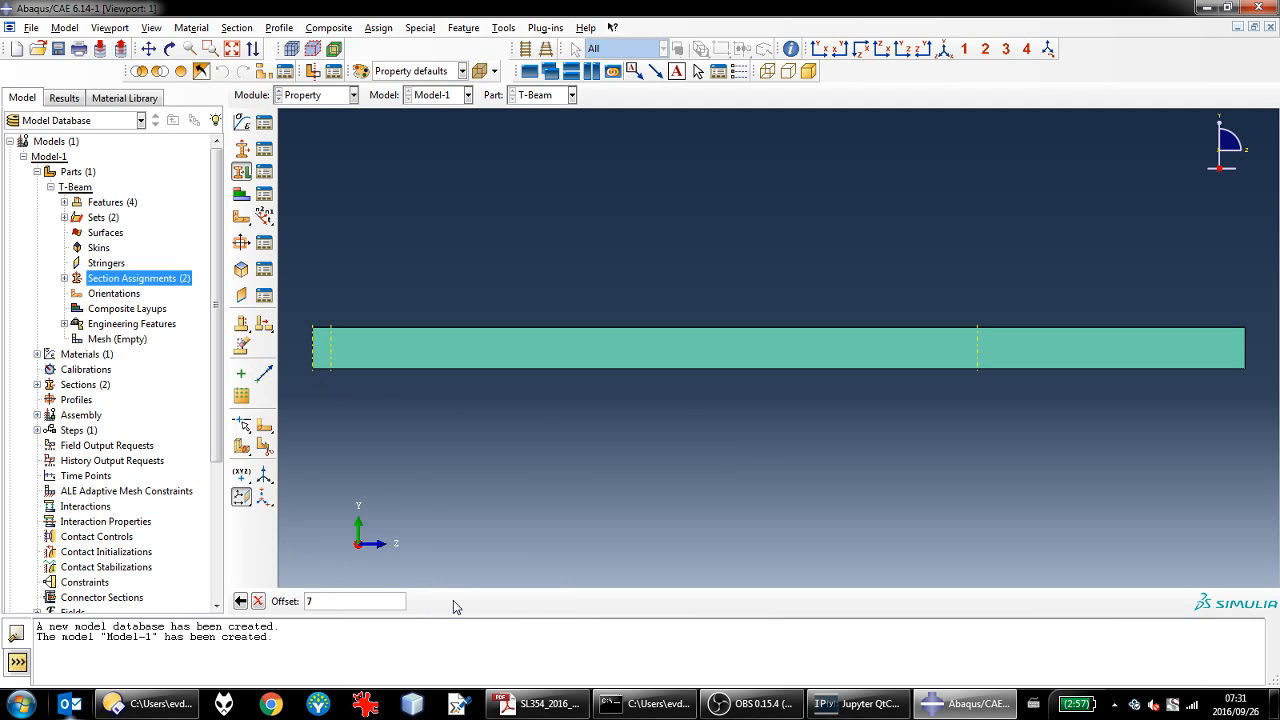
pyautogui.press('Return')
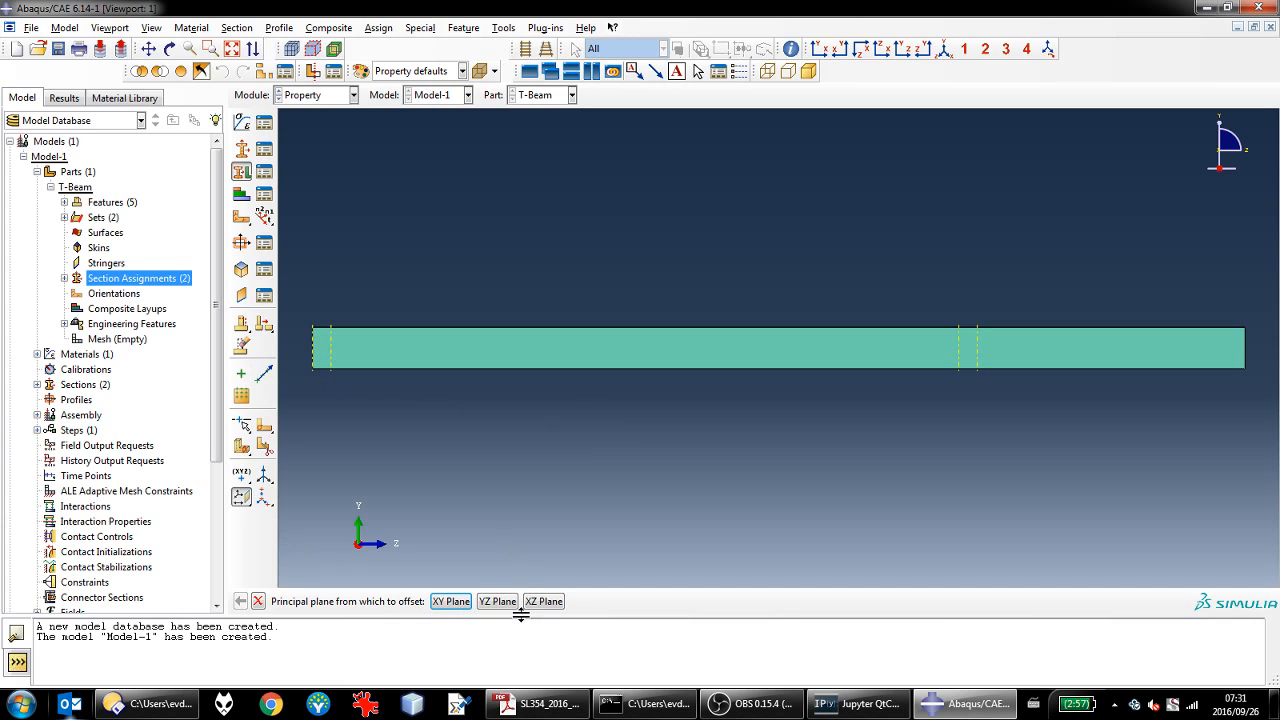
pyautogui.click(257, 601)
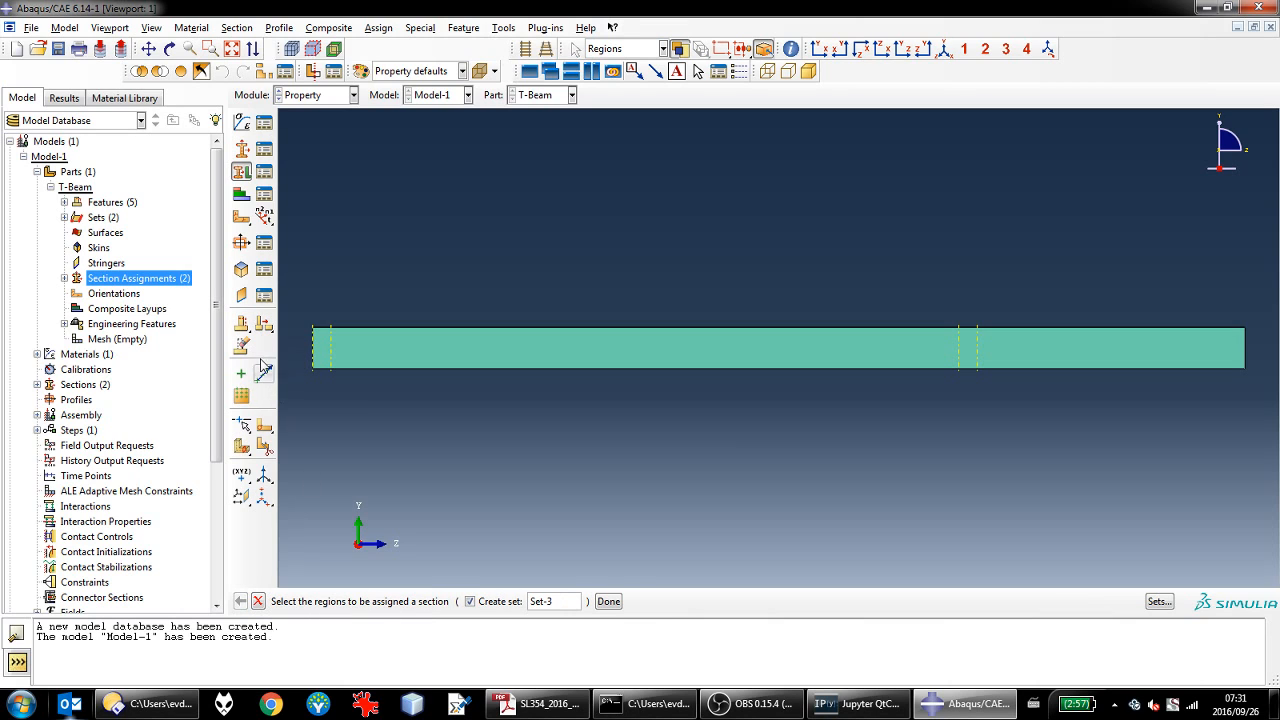
# Step: Partition the web face with the datum plane at offset 0.2
pyautogui.moveTo(268, 437); pyautogui.dragTo(333, 428)
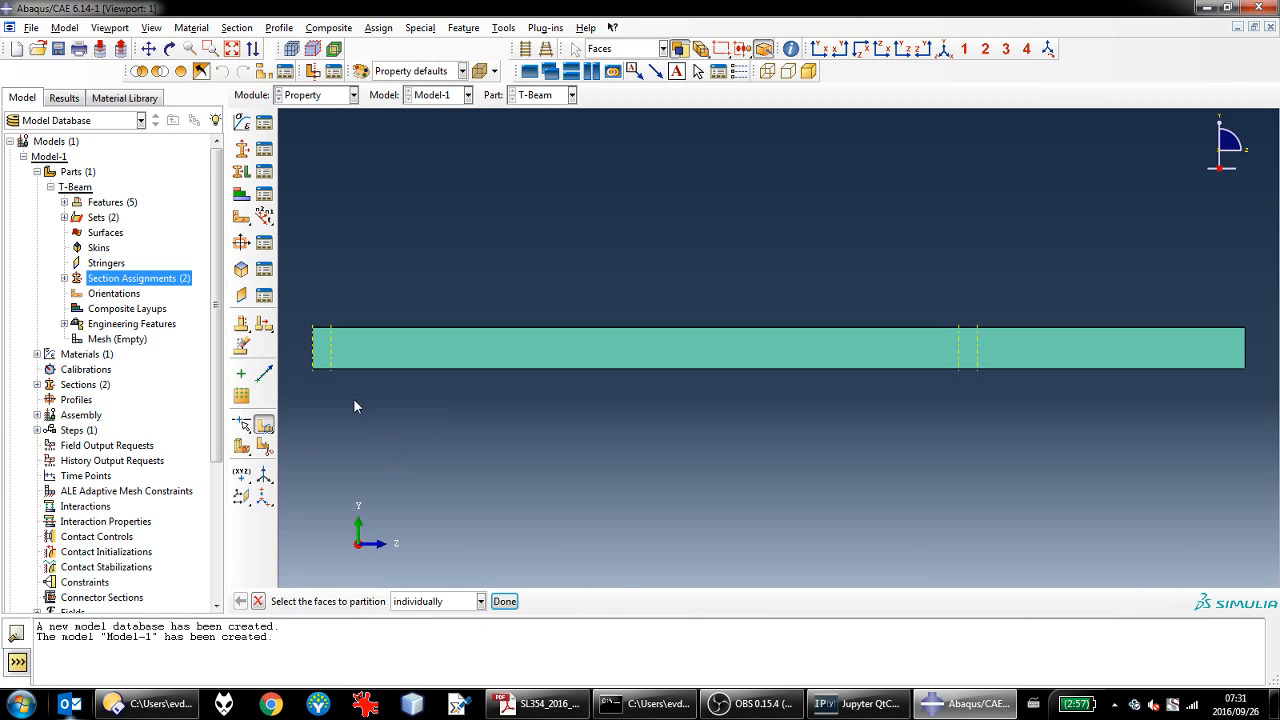
pyautogui.click(389, 357)
pyautogui.click(503, 602)
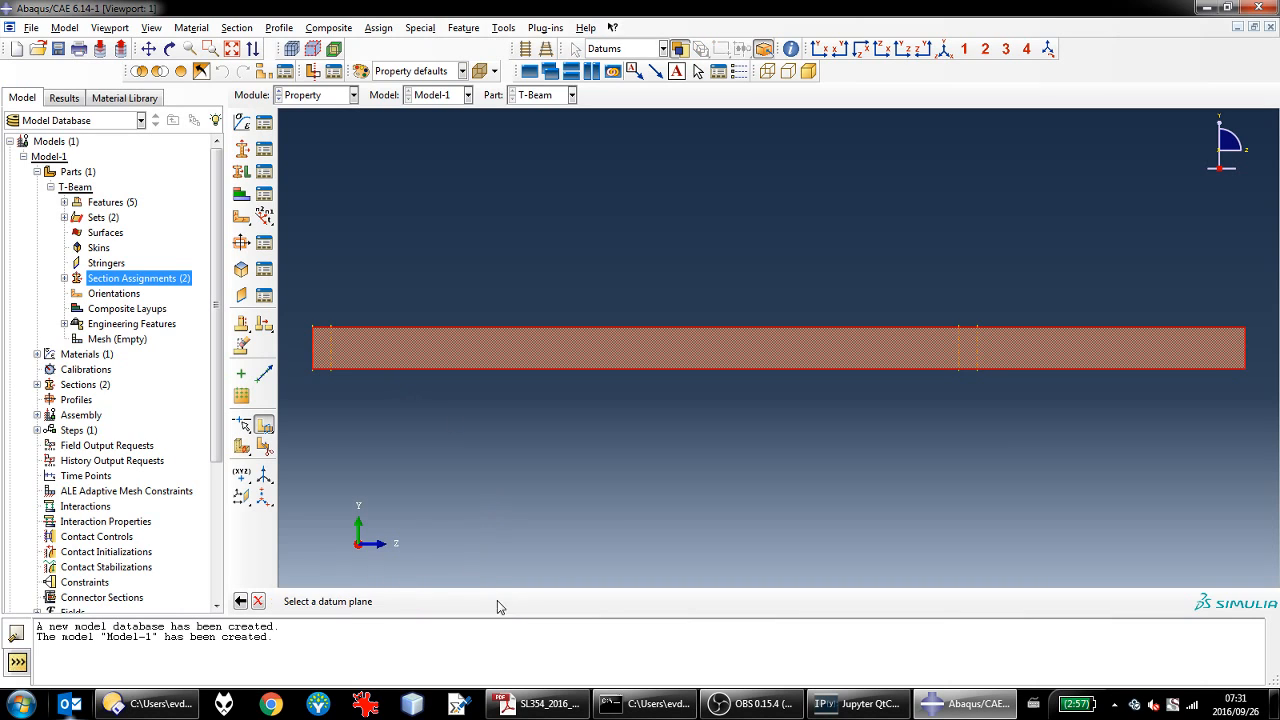
pyautogui.click(331, 362)
pyautogui.click(432, 601)
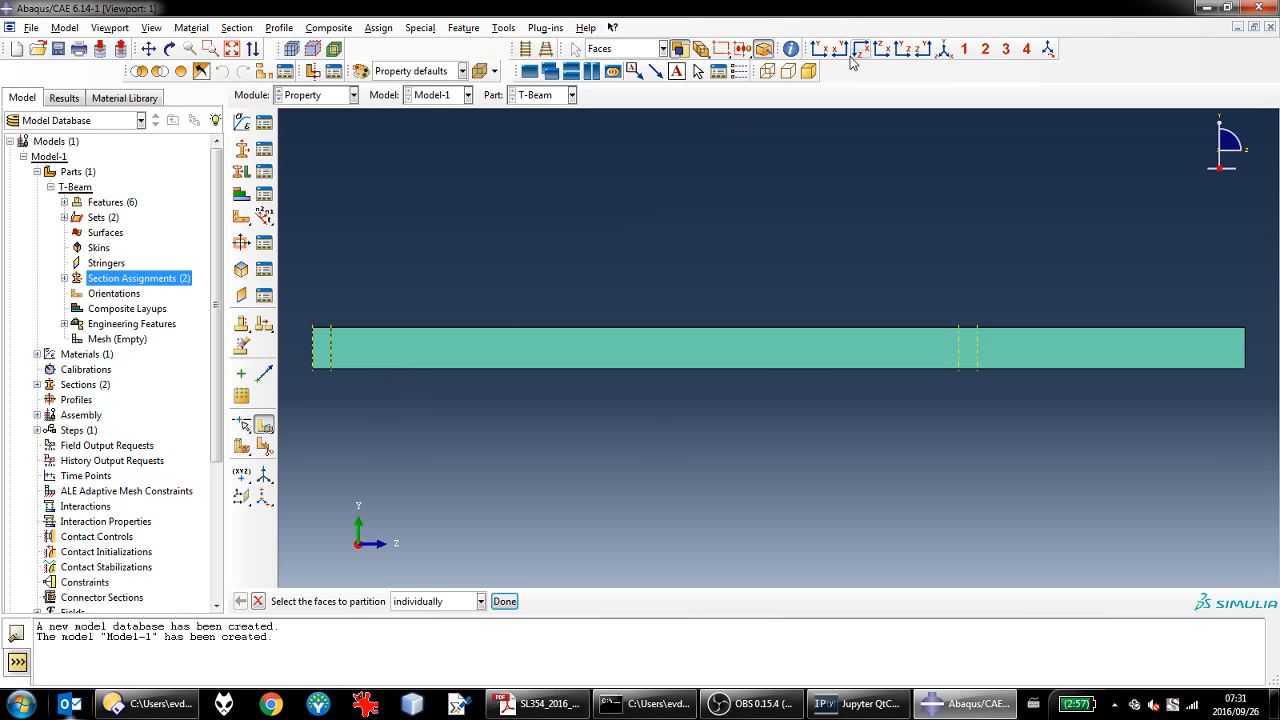
# Step: Partition the long remaining web face with the datum plane at offset 7
pyautogui.click(943, 48)
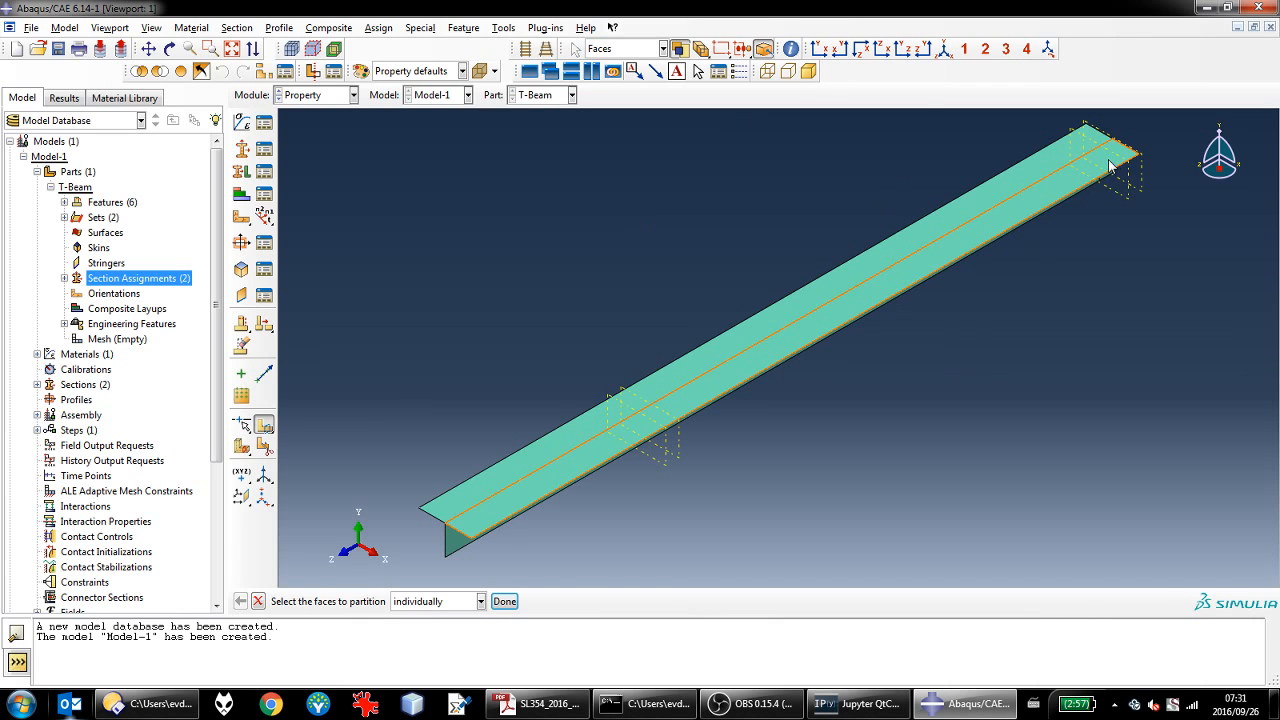
pyautogui.scroll(4, 1115, 168)
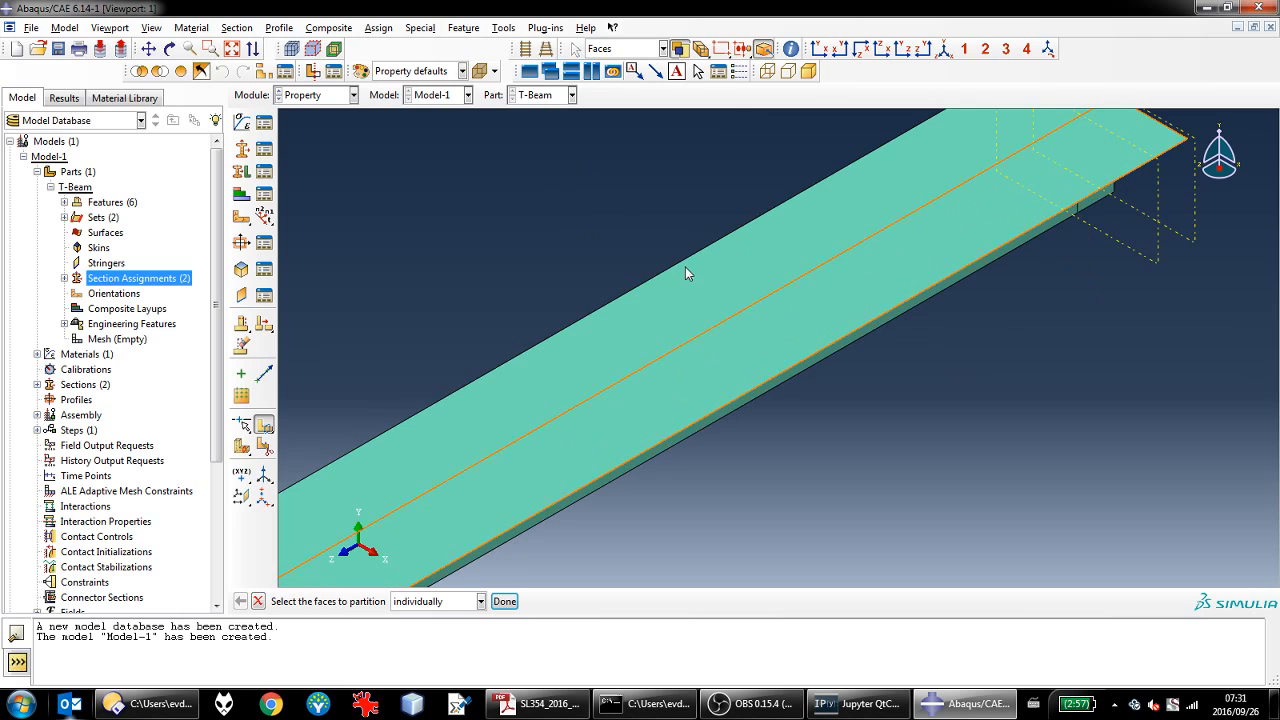
pyautogui.scroll(-4, 993, 302)
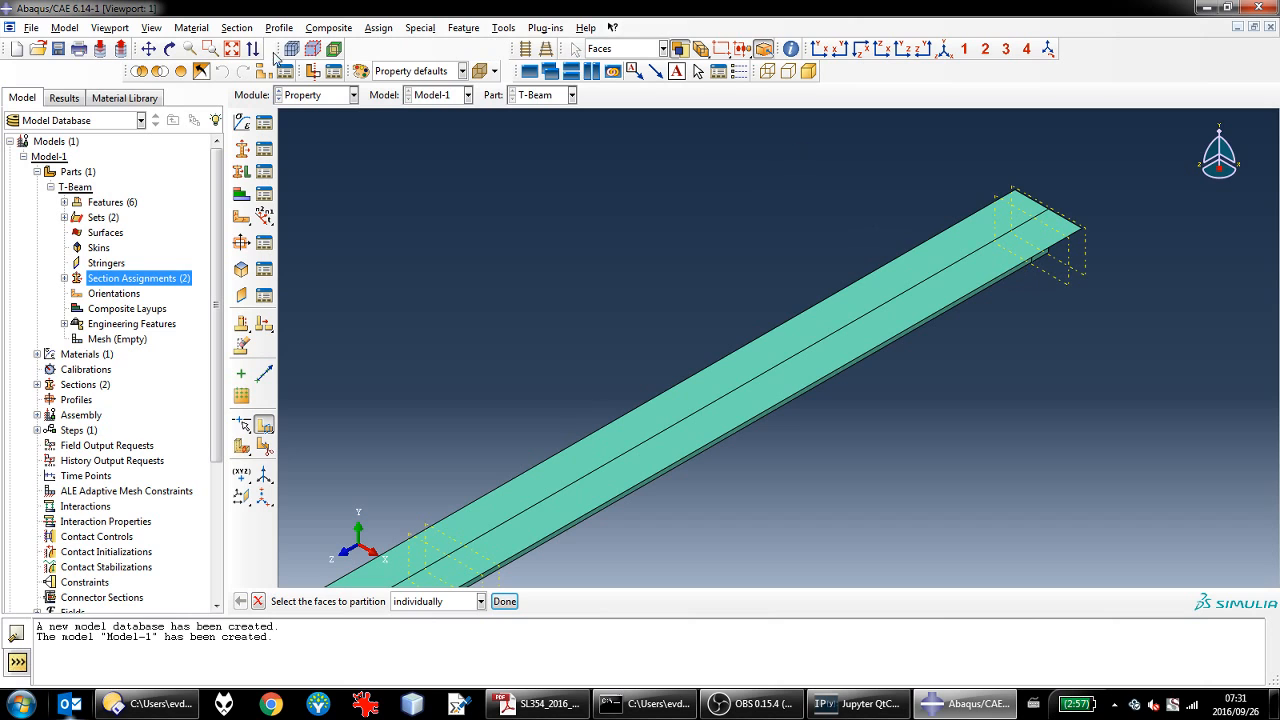
pyautogui.click(170, 48)
pyautogui.moveTo(680, 240); pyautogui.dragTo(677, 194)
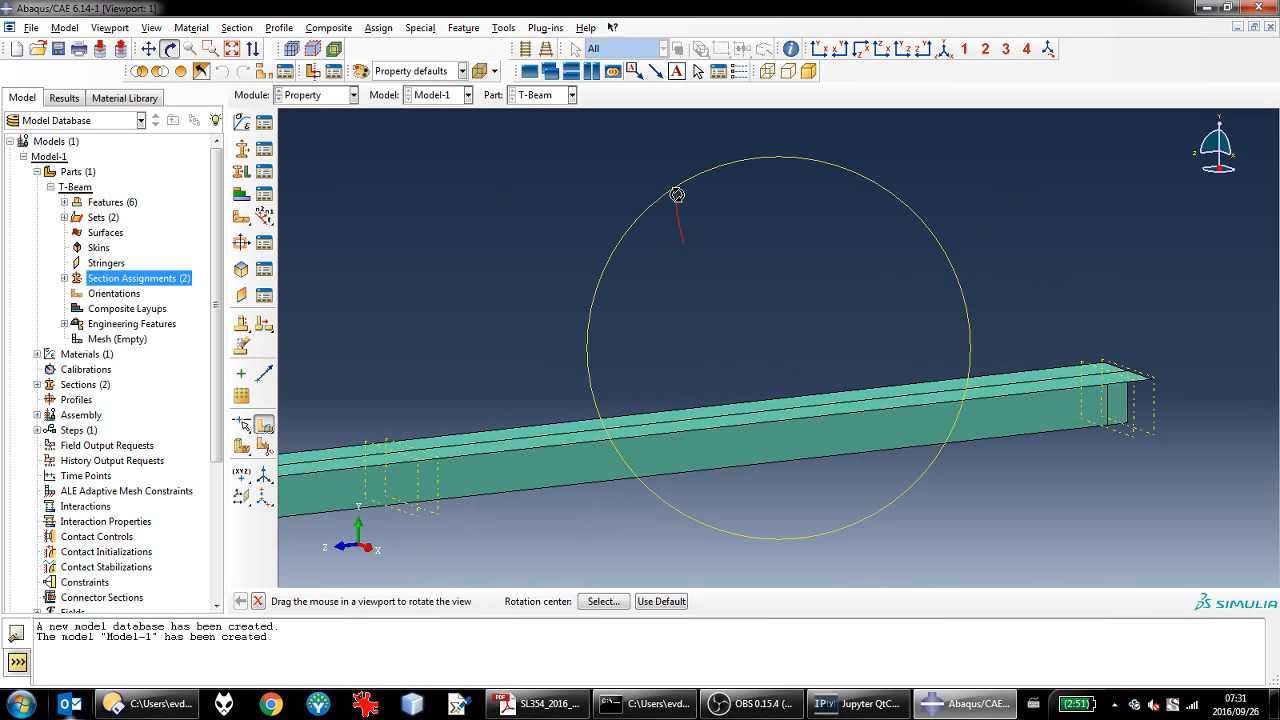
pyautogui.click(903, 48)
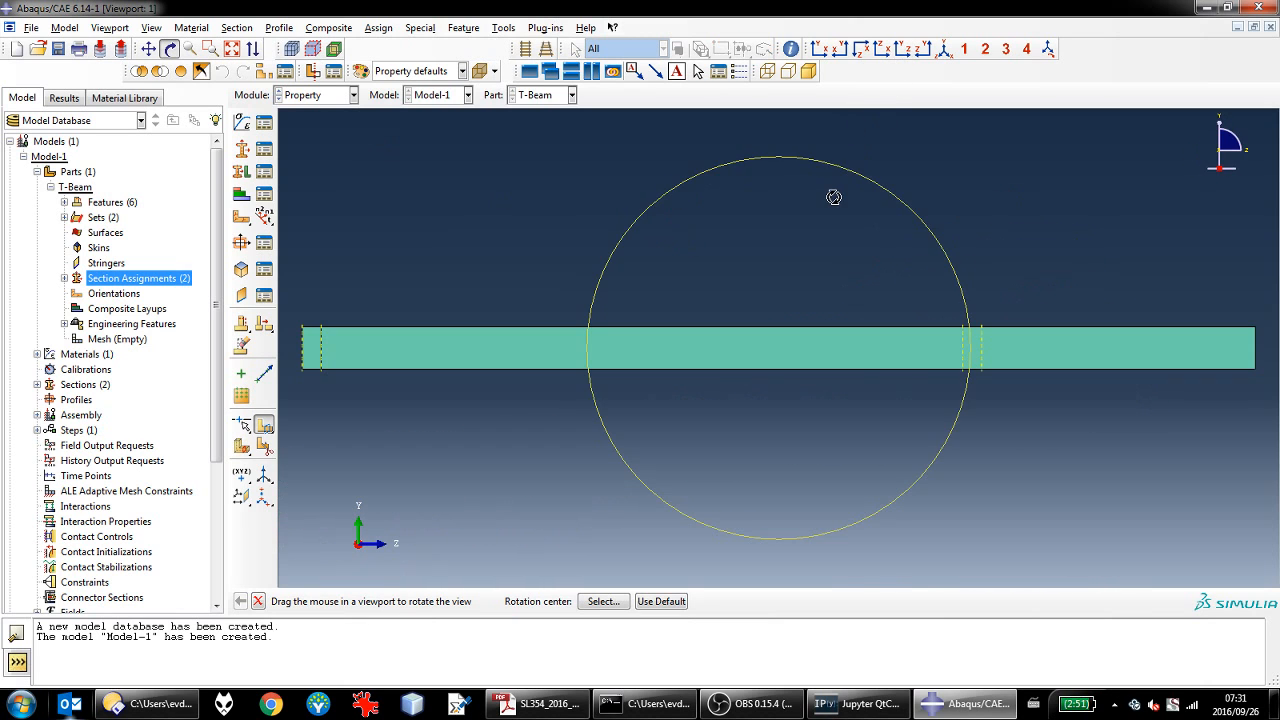
pyautogui.press('Escape')
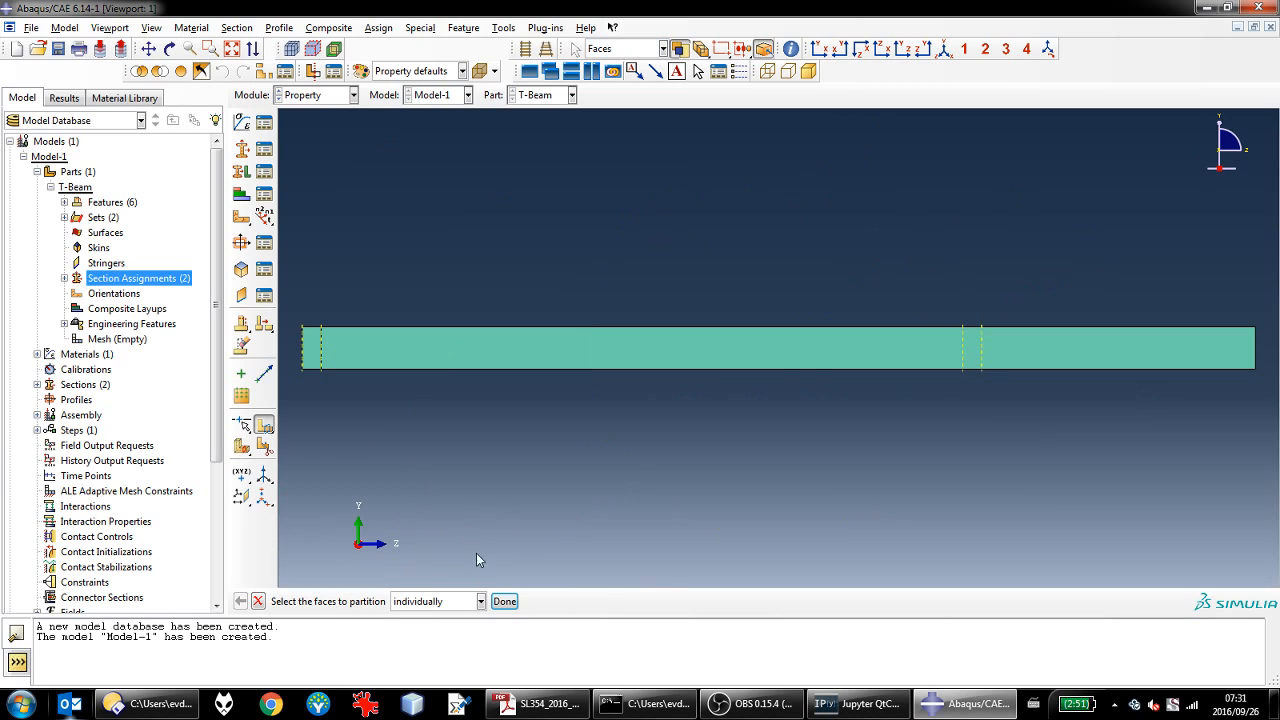
pyautogui.click(479, 352)
pyautogui.click(504, 602)
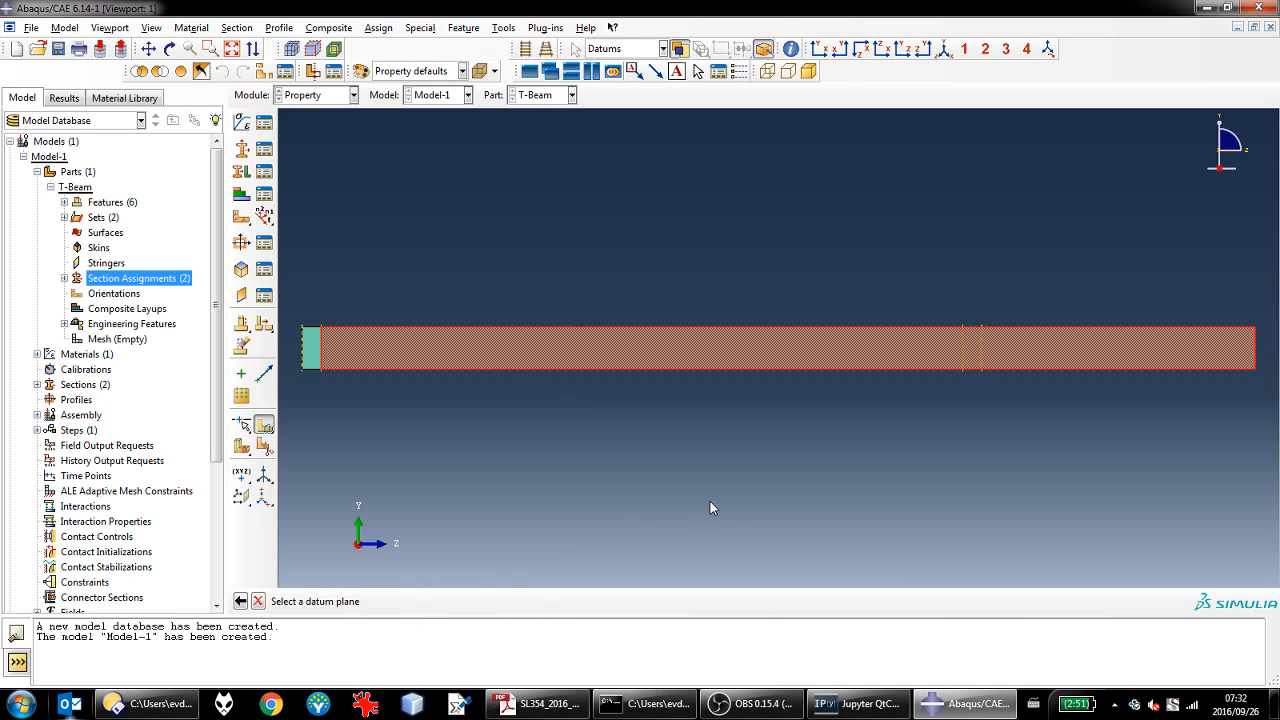
pyautogui.click(962, 370)
pyautogui.click(434, 602)
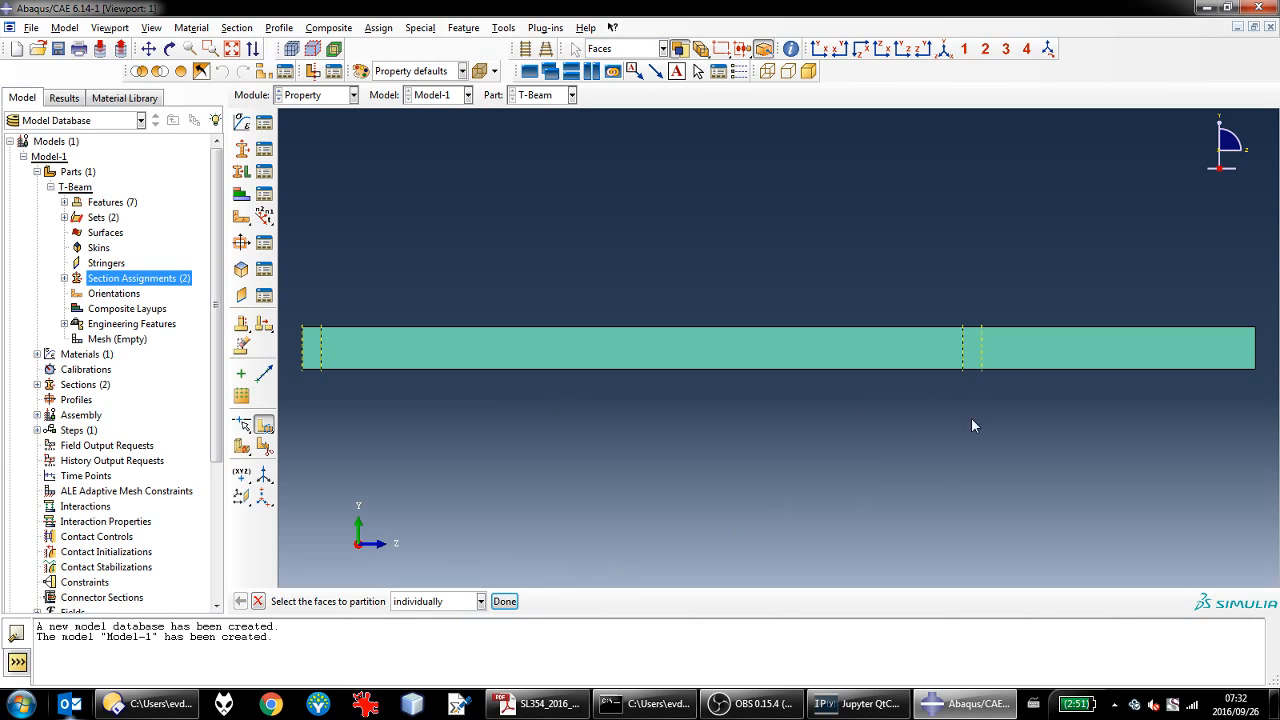
# Step: Partition the remaining web face beyond offset 7 with the datum plane at offset 7.2
pyautogui.click(969, 354)
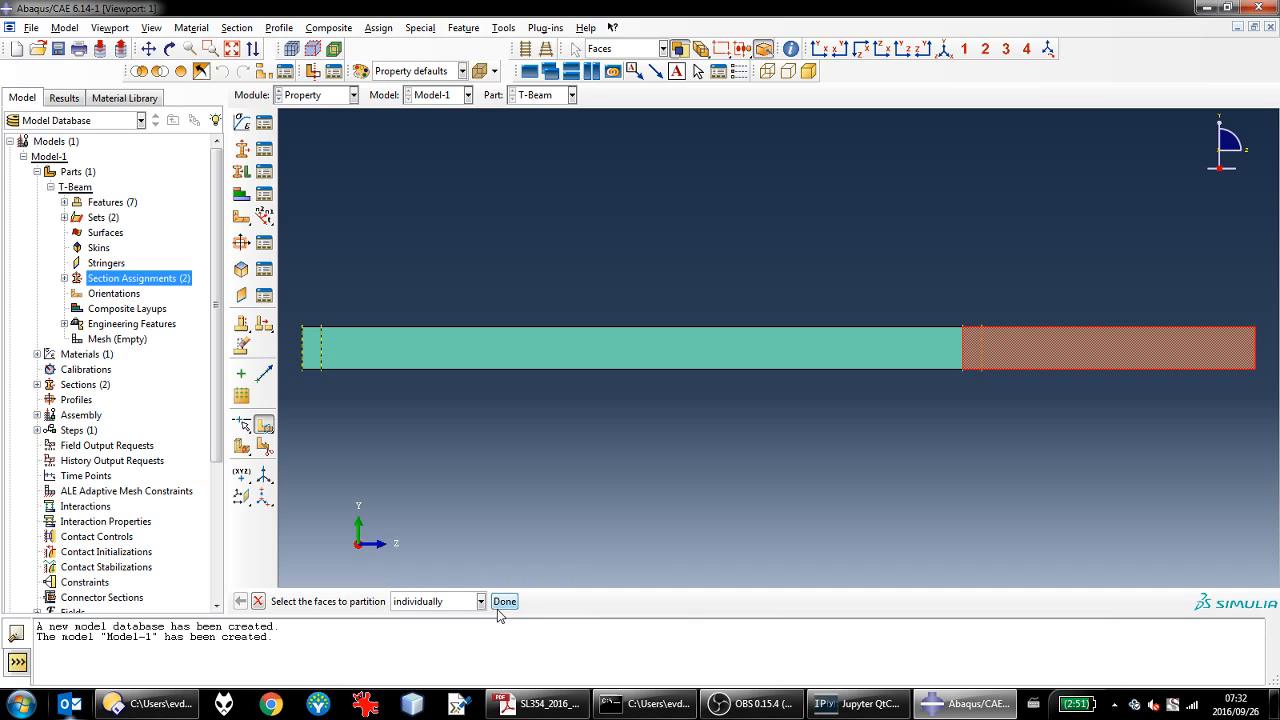
pyautogui.click(504, 602)
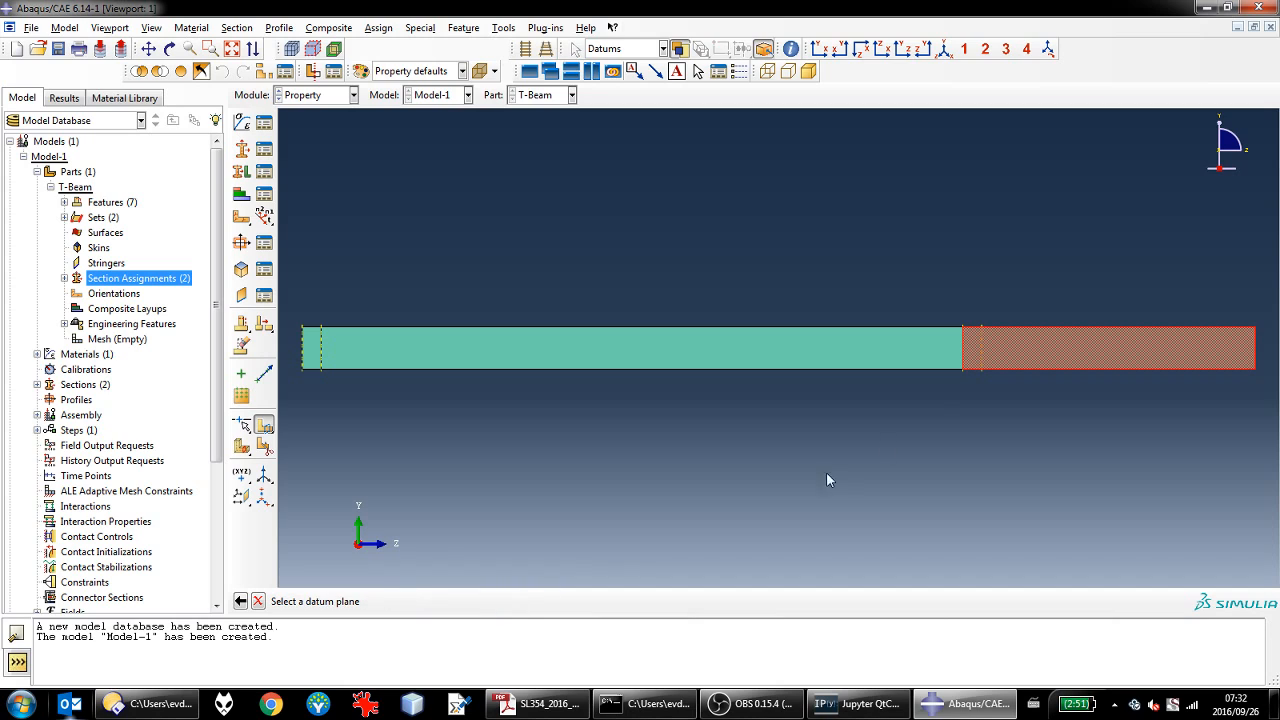
pyautogui.click(980, 369)
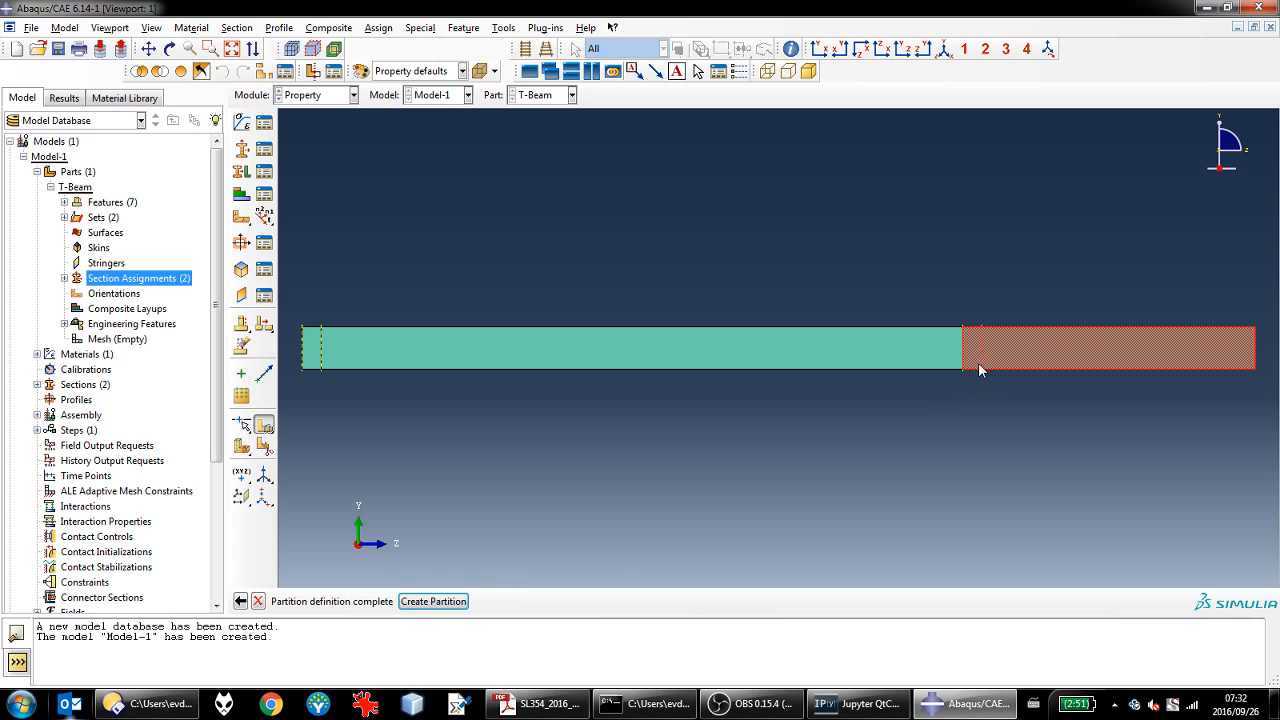
pyautogui.click(455, 601)
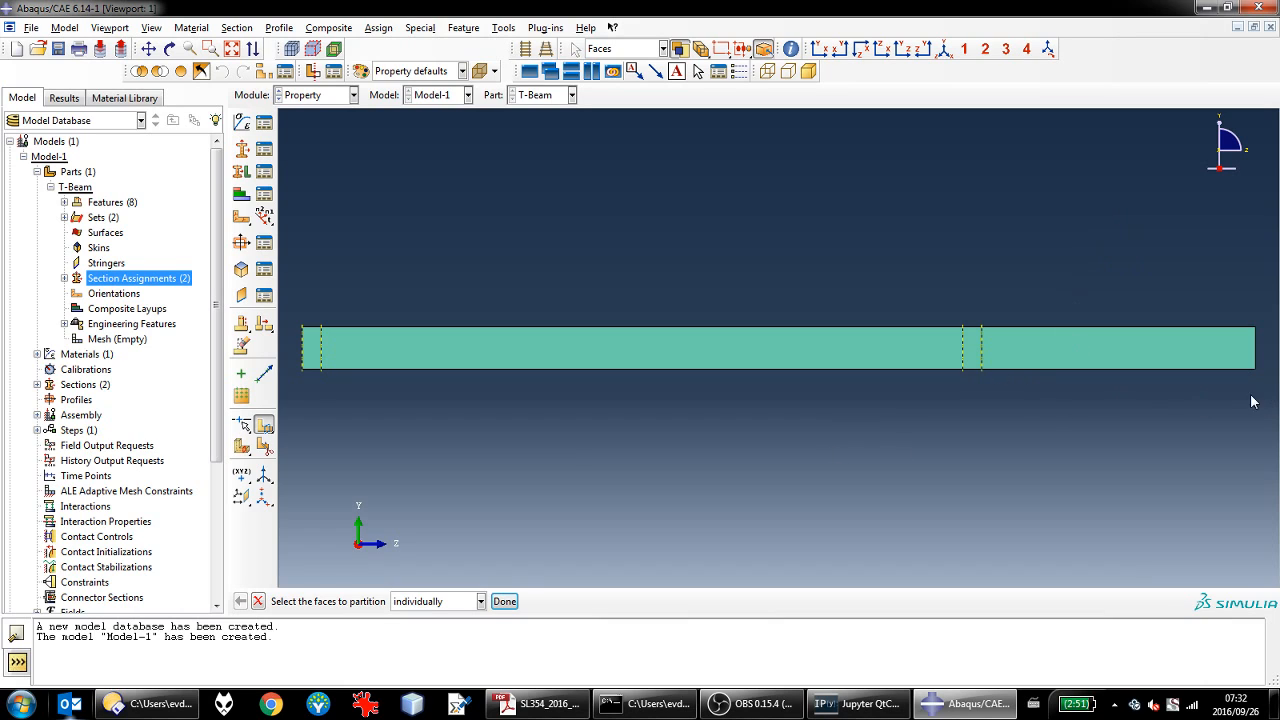
# Step: Measure the distance along the web's lower edge from the partition at offset 7.2 to the beam's far end, and end the face partitioning
pyautogui.click(981, 372)
pyautogui.click(503, 27)
pyautogui.click(507, 48)
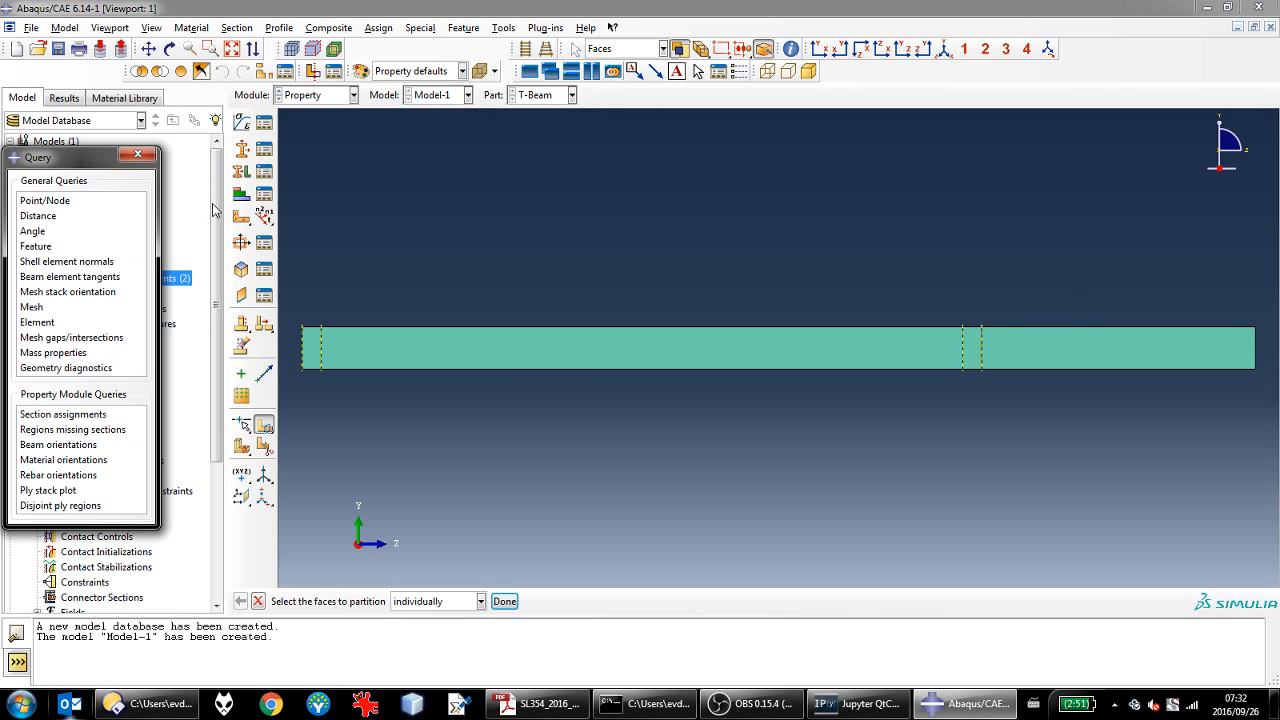
pyautogui.click(50, 217)
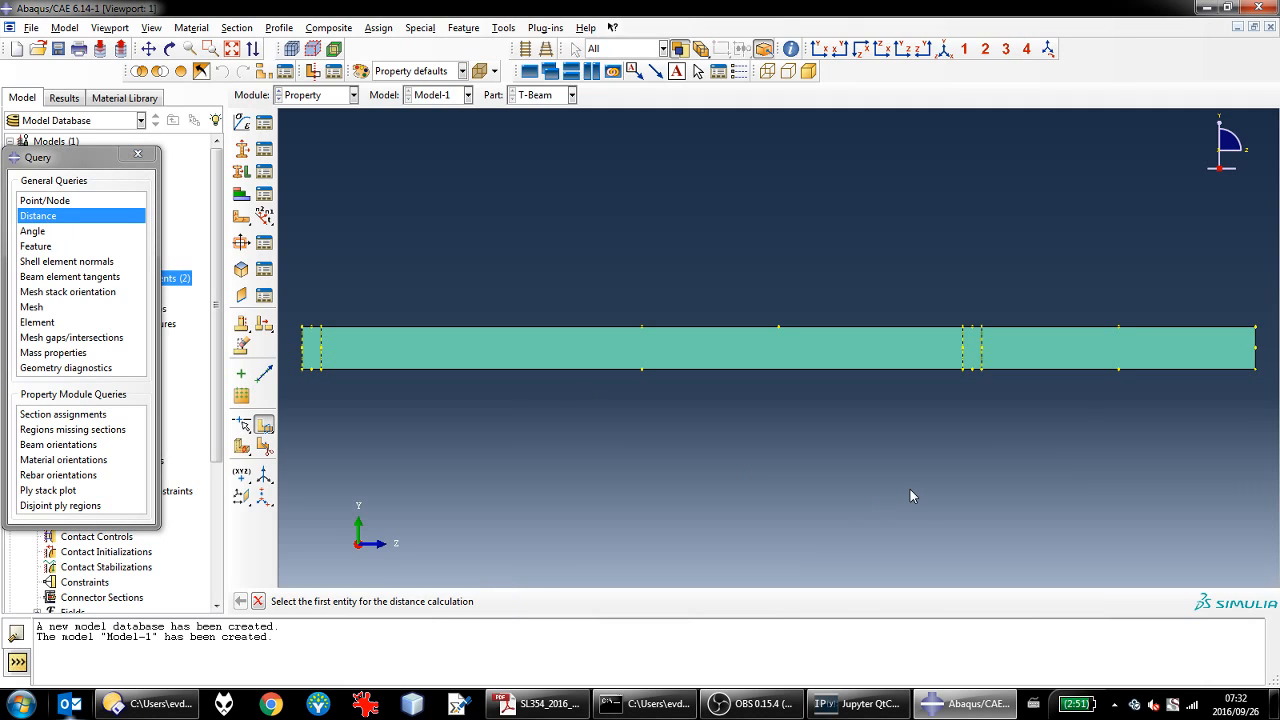
pyautogui.click(982, 370)
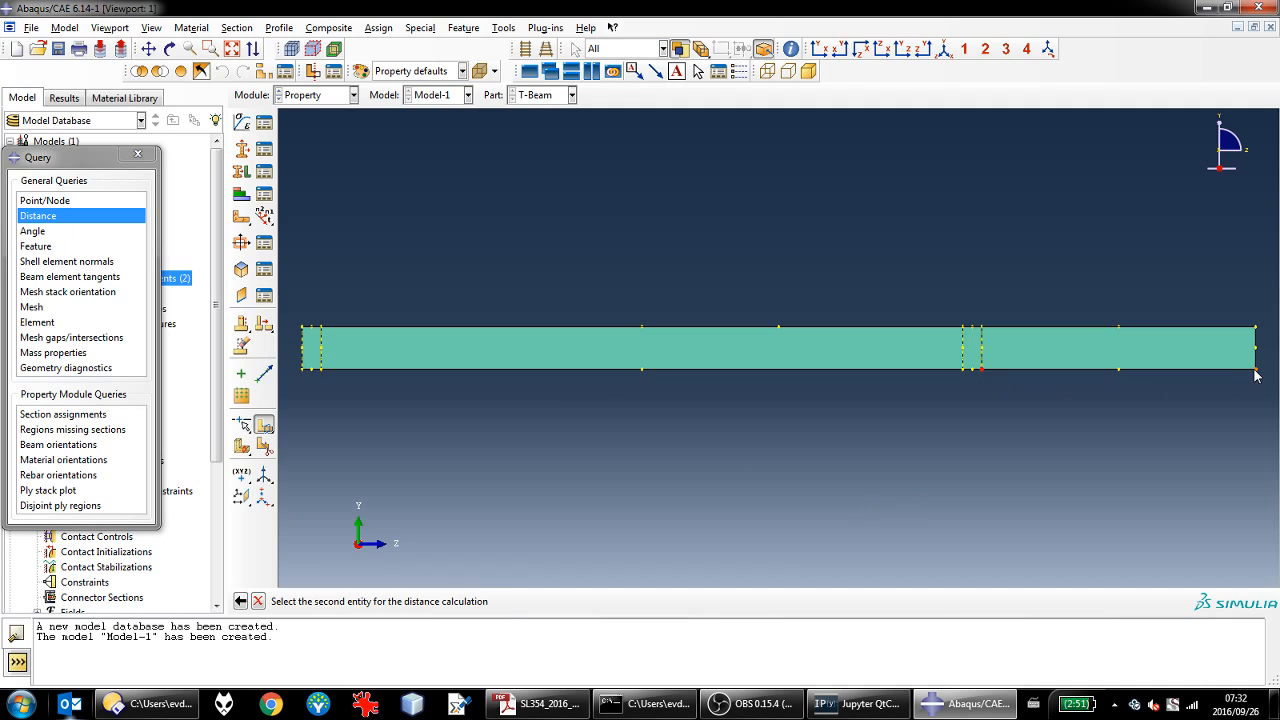
pyautogui.click(1256, 370)
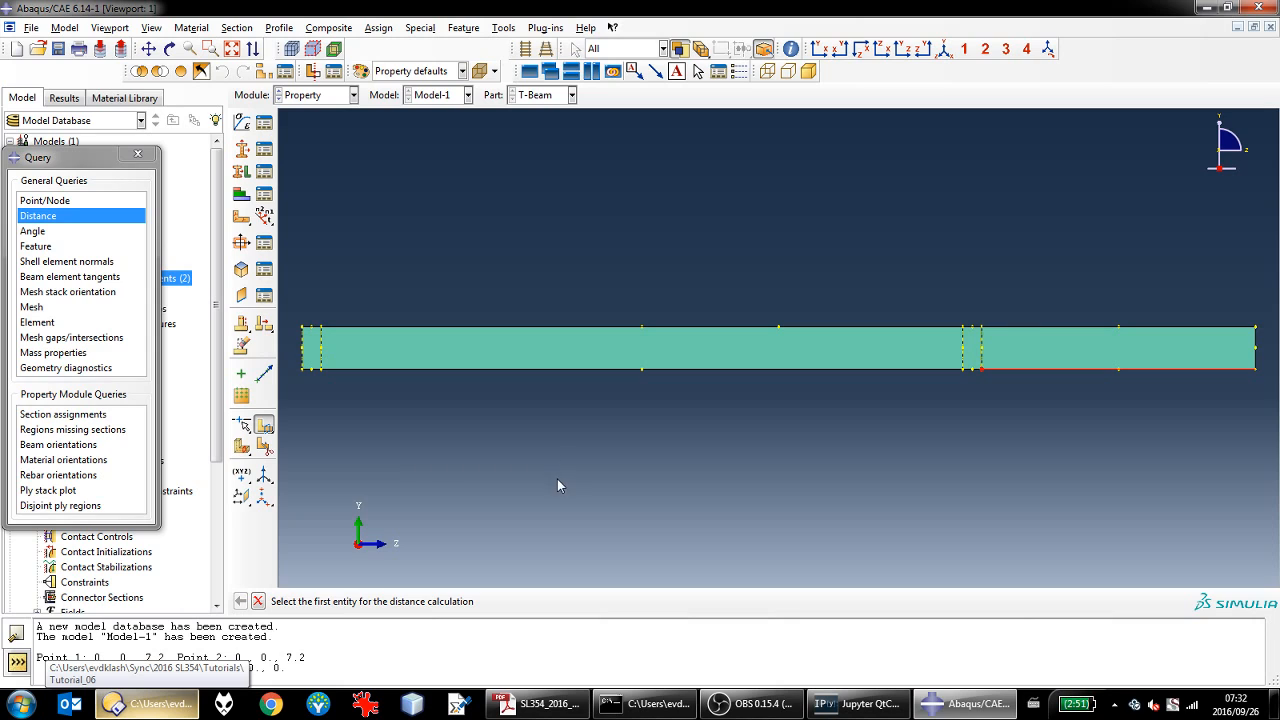
pyautogui.scroll(1, 563, 470)
pyautogui.scroll(-3, 560, 475)
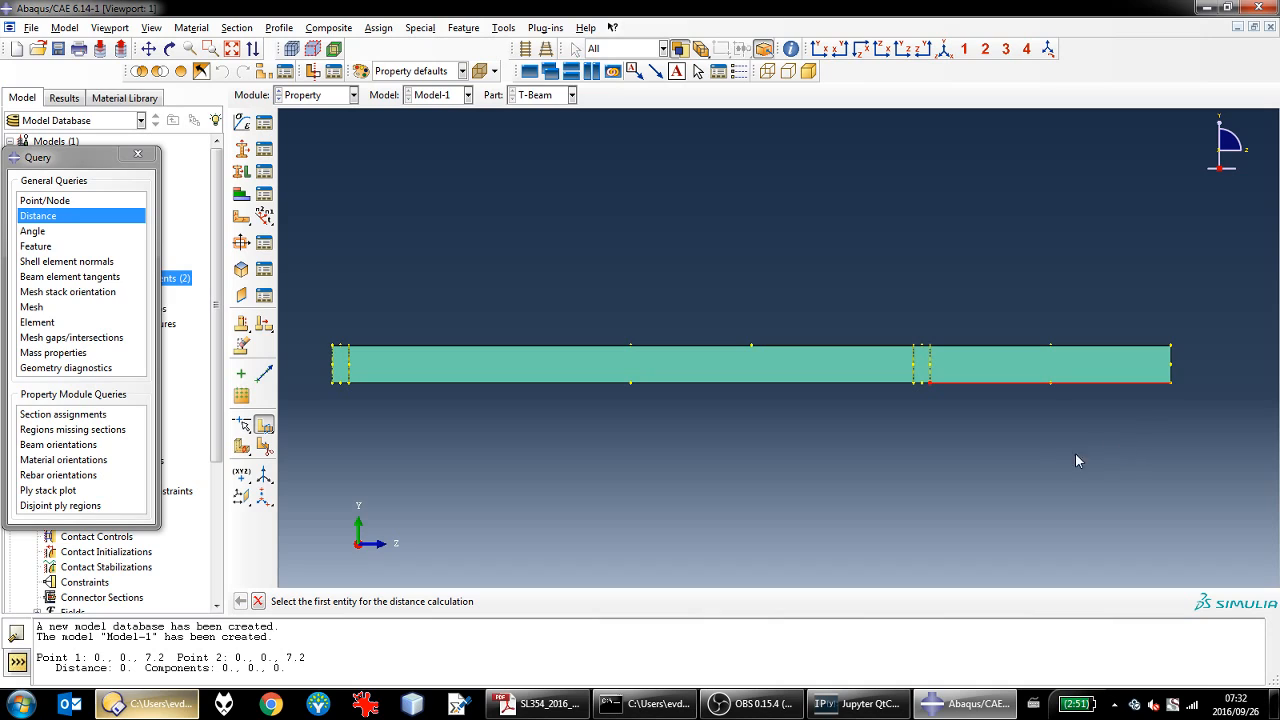
pyautogui.click(930, 384)
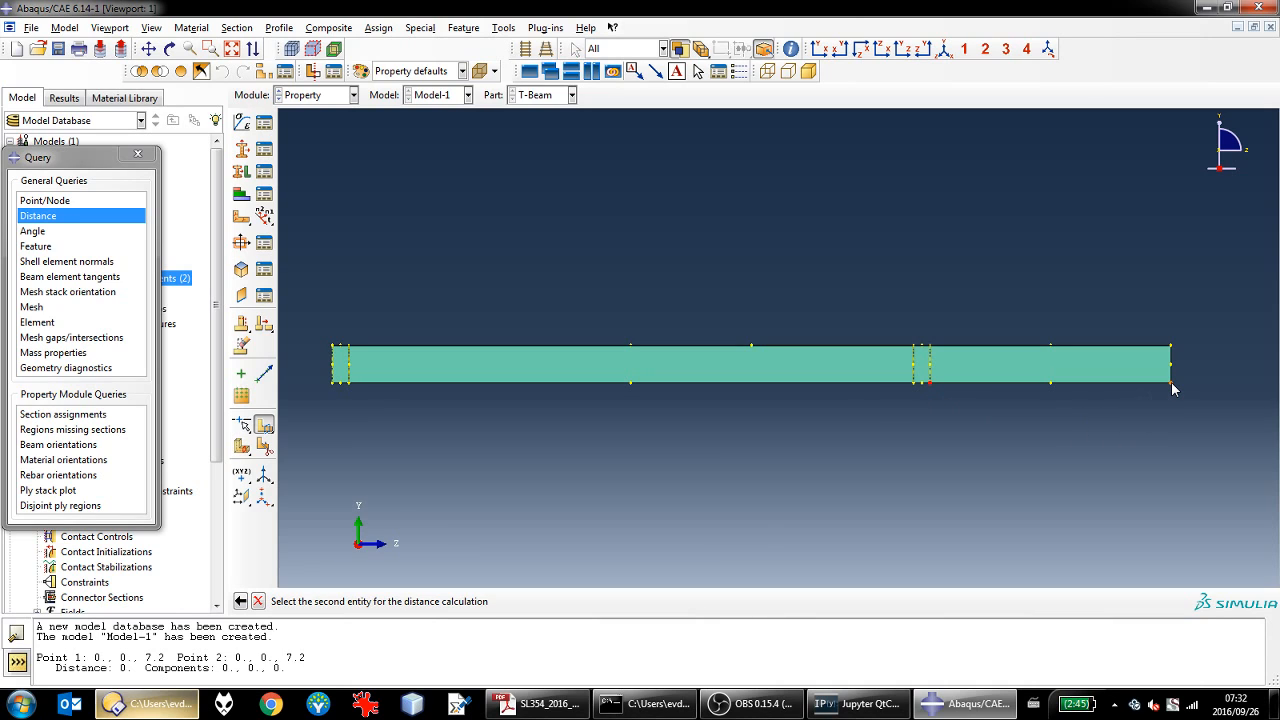
pyautogui.click(1171, 383)
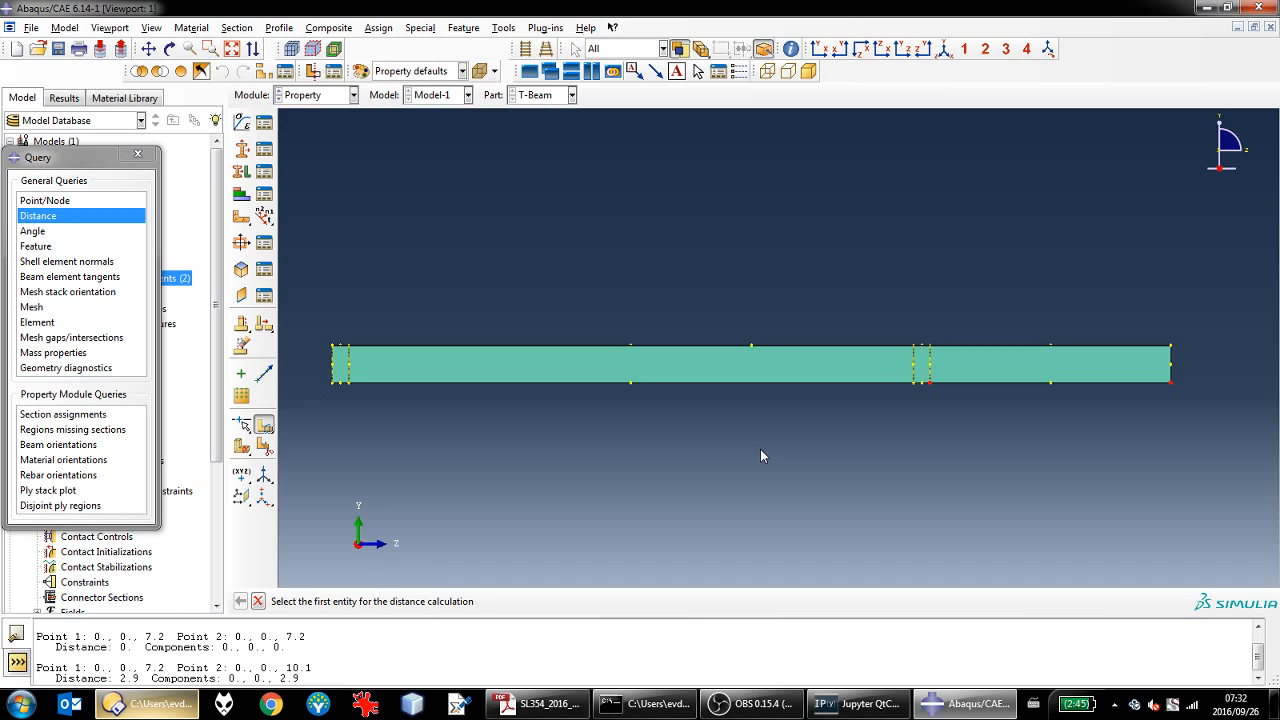
pyautogui.press('Escape')
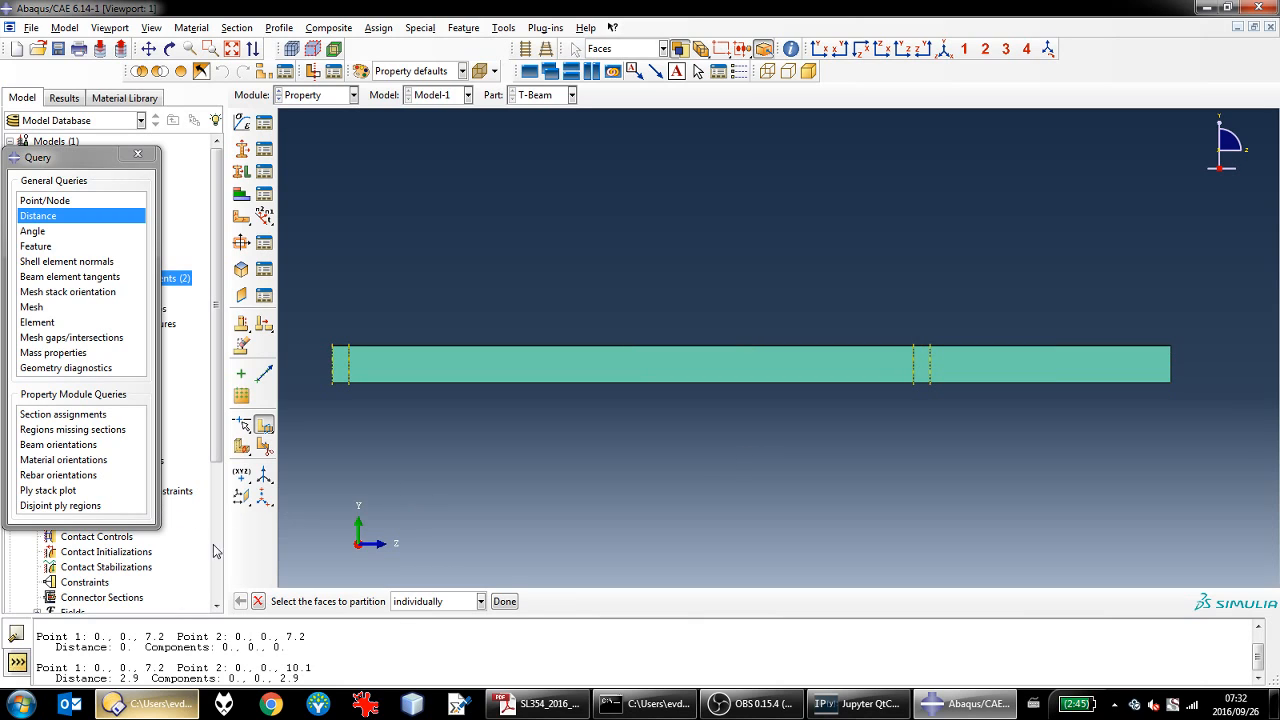
pyautogui.click(514, 602)
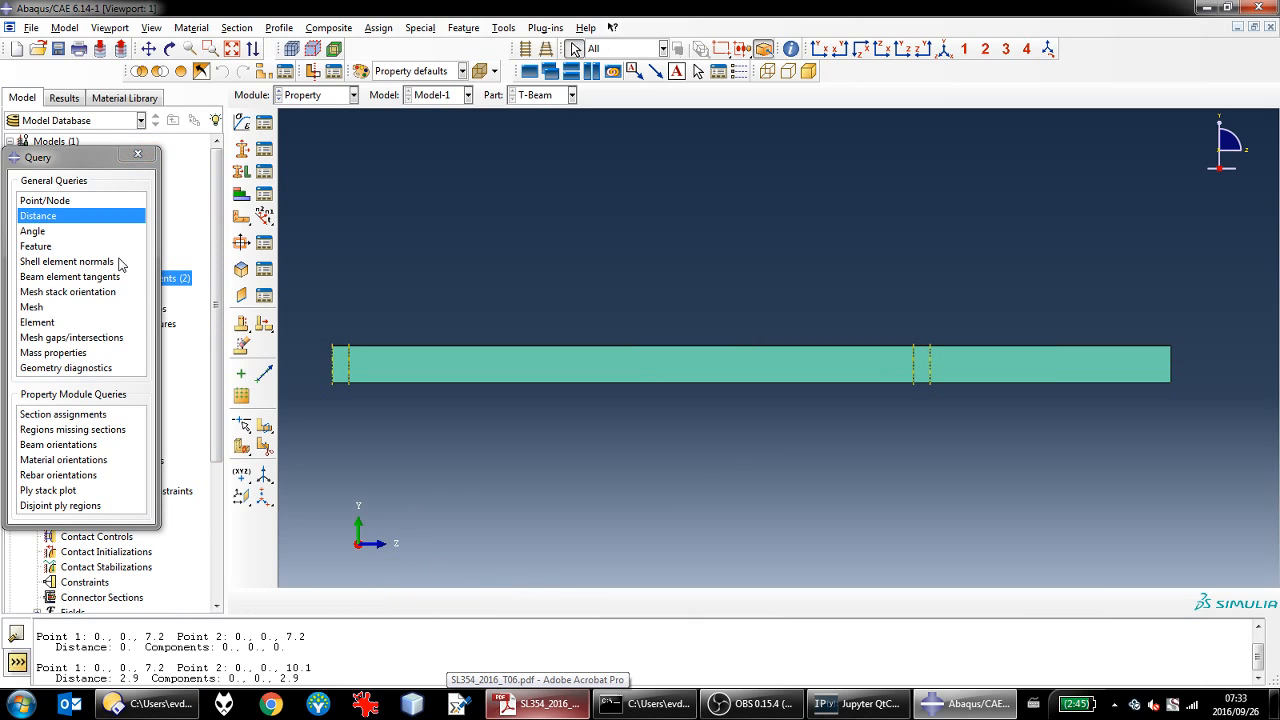
pyautogui.click(139, 154)
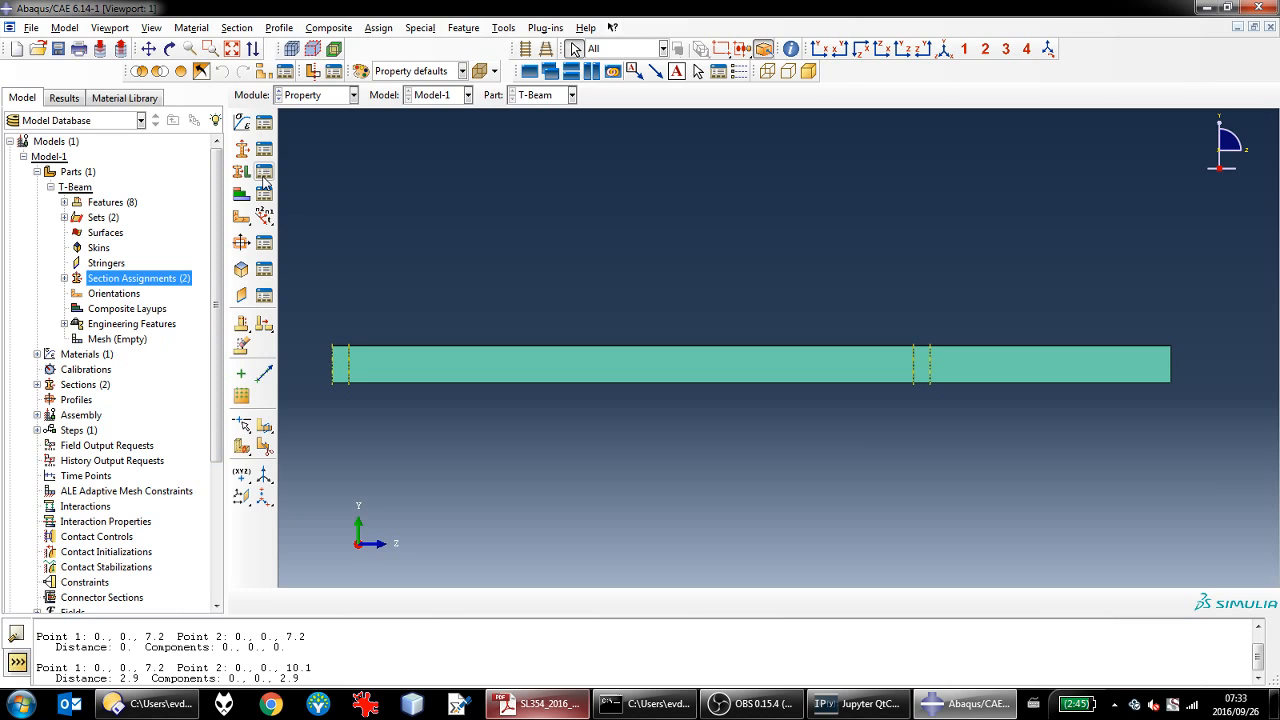
# Step: Assign standard linear shell elements with reduced integration (S4R) to all faces of the T-beam part
pyautogui.doubleClick(112, 340)
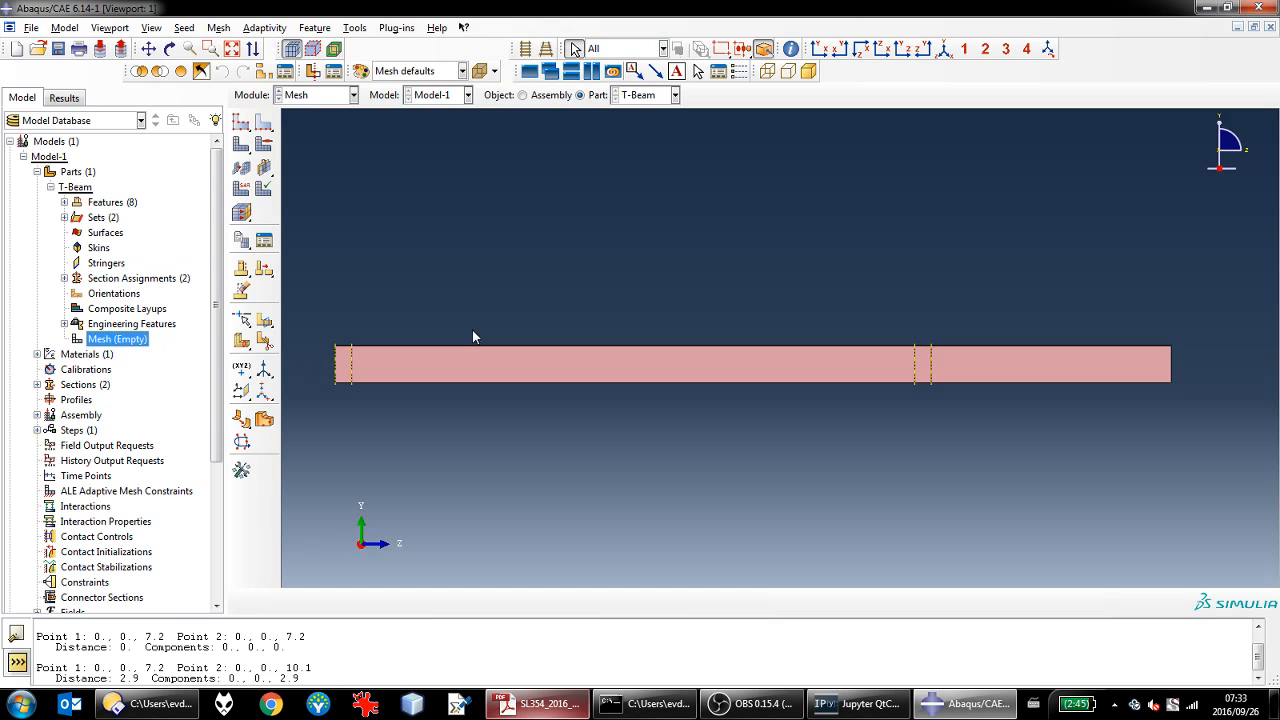
pyautogui.click(242, 189)
pyautogui.moveTo(1187, 459); pyautogui.dragTo(329, 241)
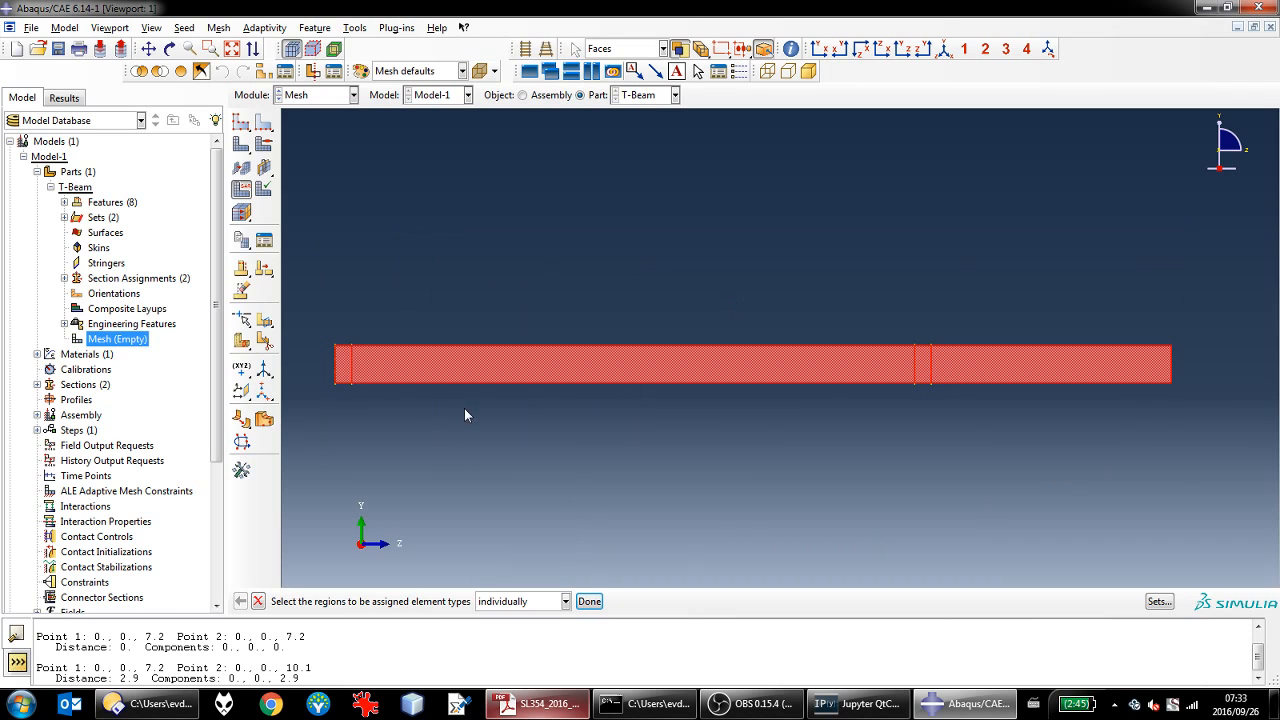
pyautogui.click(589, 603)
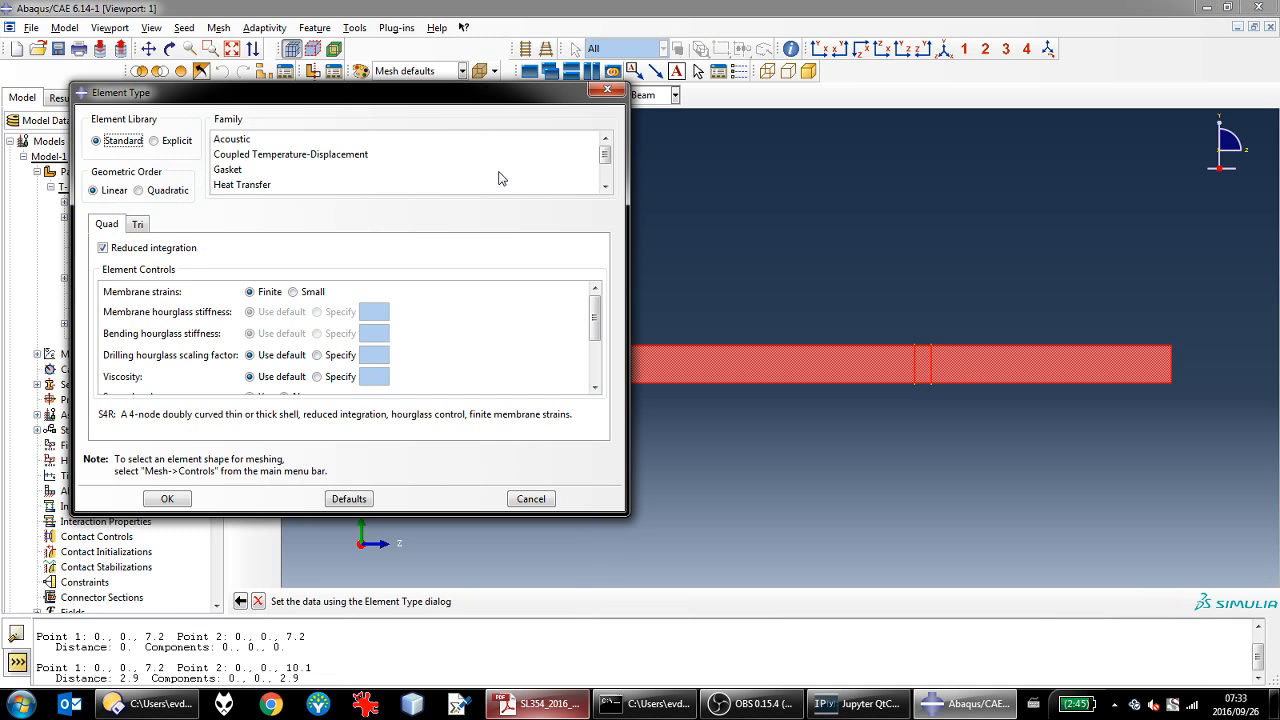
pyautogui.moveTo(605, 156); pyautogui.dragTo(606, 173)
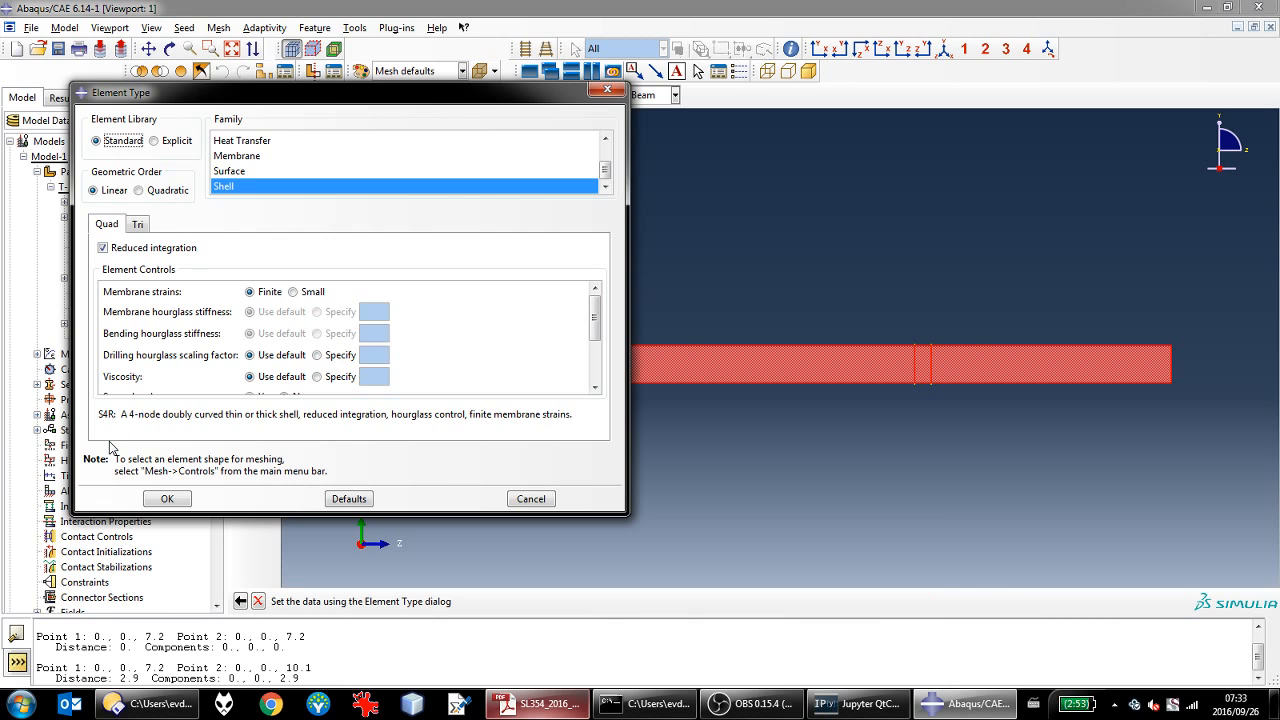
pyautogui.moveTo(97, 414); pyautogui.dragTo(159, 414)
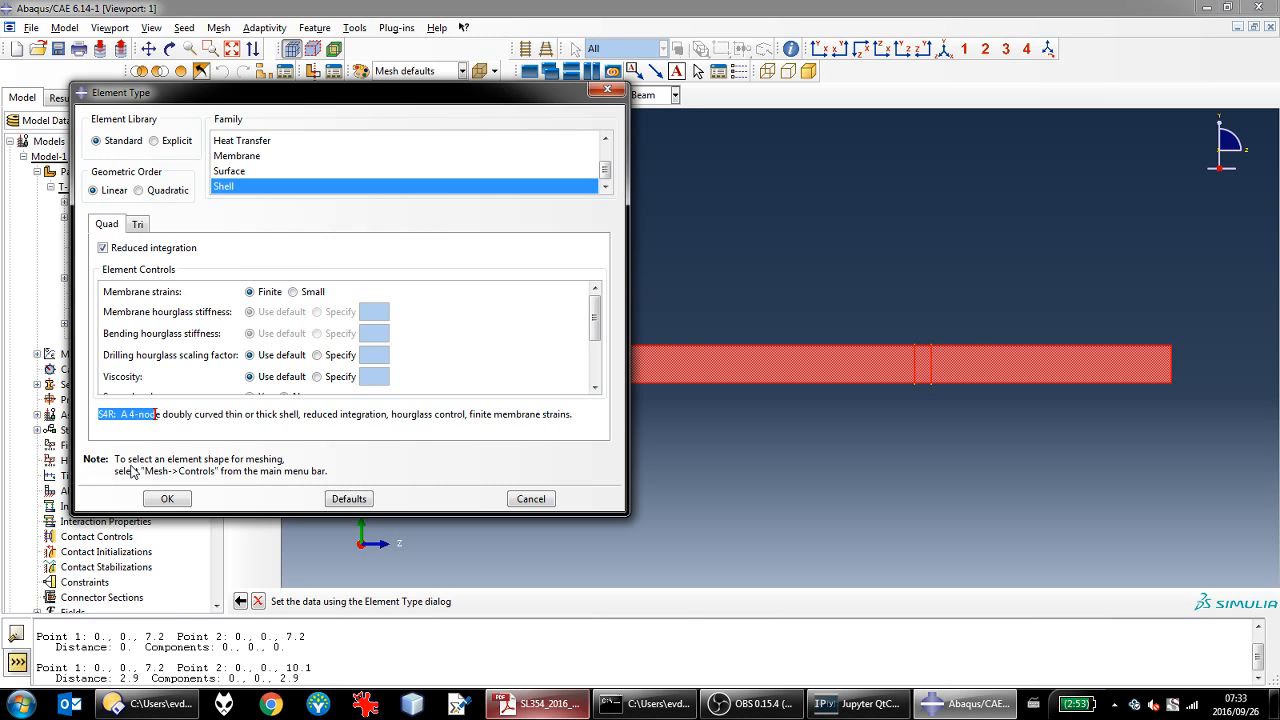
pyautogui.click(168, 501)
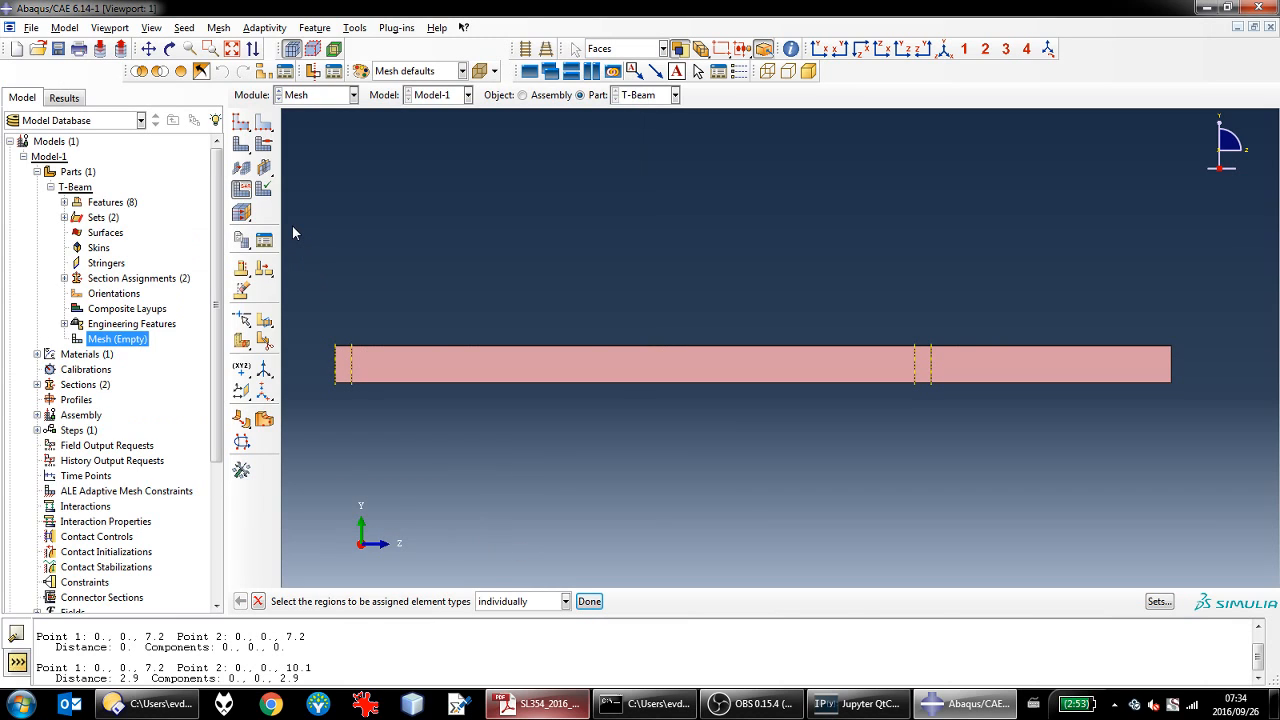
pyautogui.click(259, 602)
# Step: Assign mesh controls to all T-beam faces: quad element shape, free technique, advancing front algorithm with mapped meshing where appropriate
pyautogui.click(264, 144)
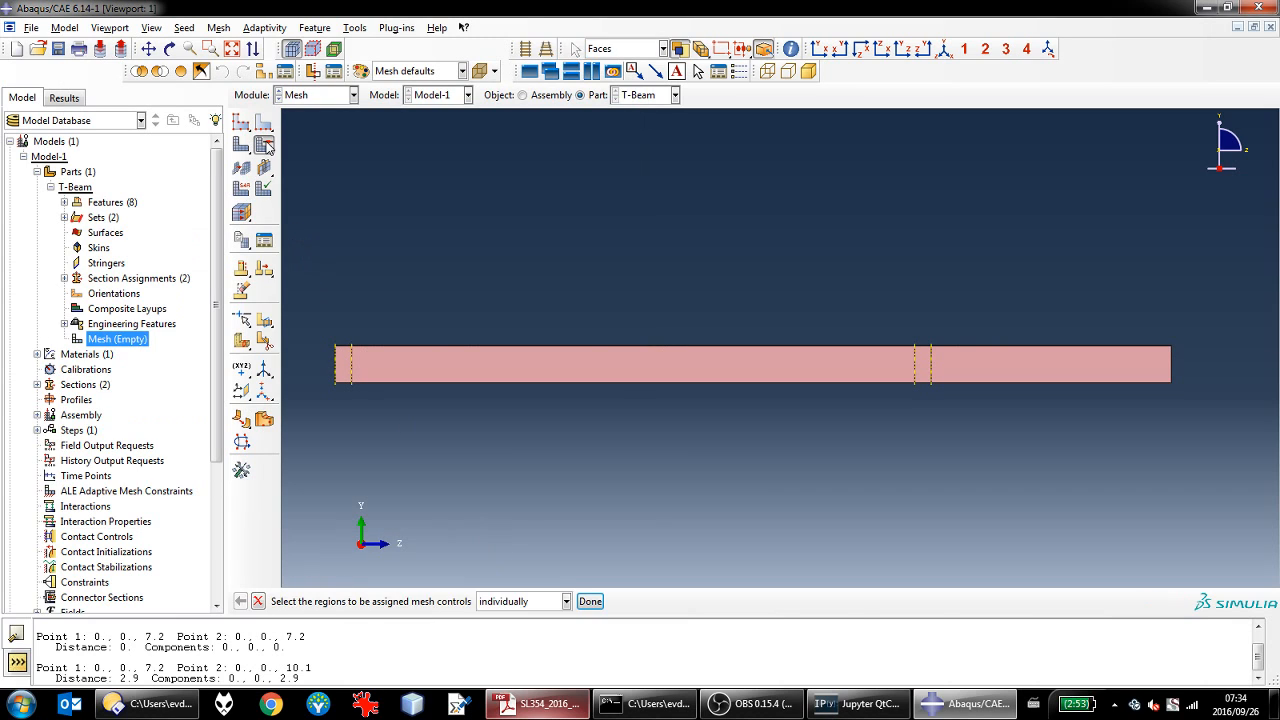
pyautogui.moveTo(1170, 429); pyautogui.dragTo(332, 264)
pyautogui.click(592, 601)
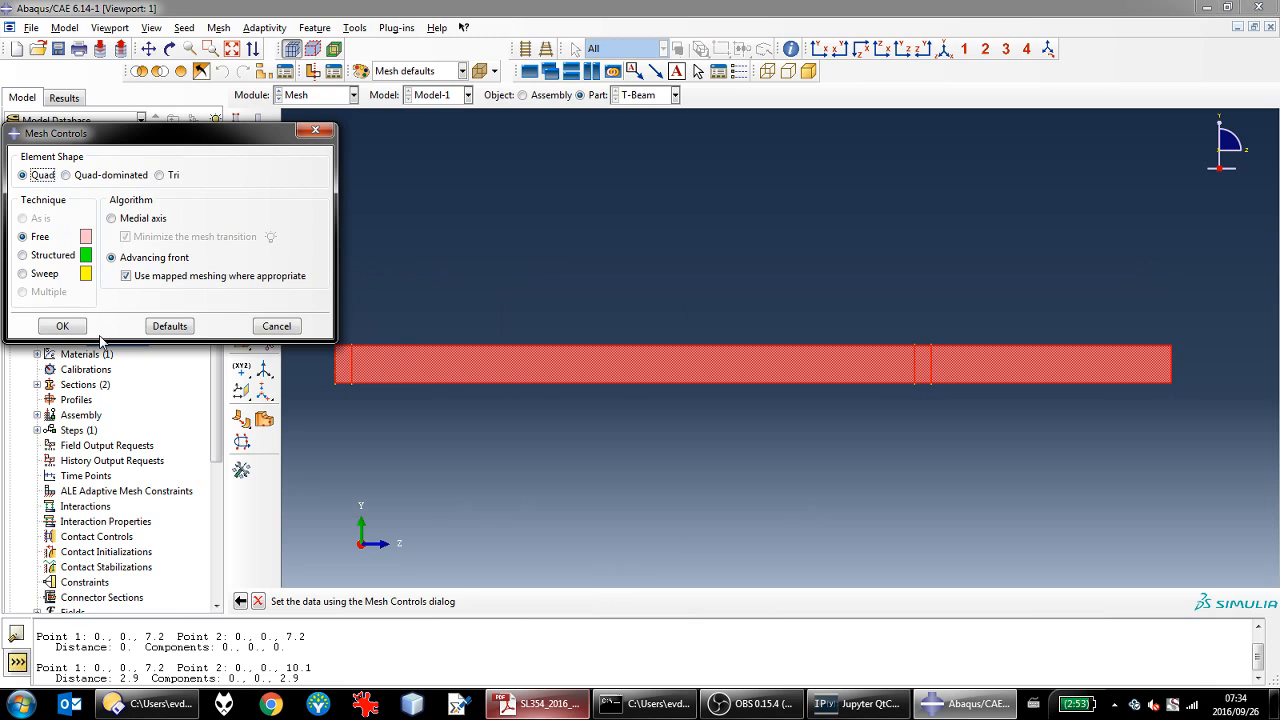
pyautogui.click(63, 327)
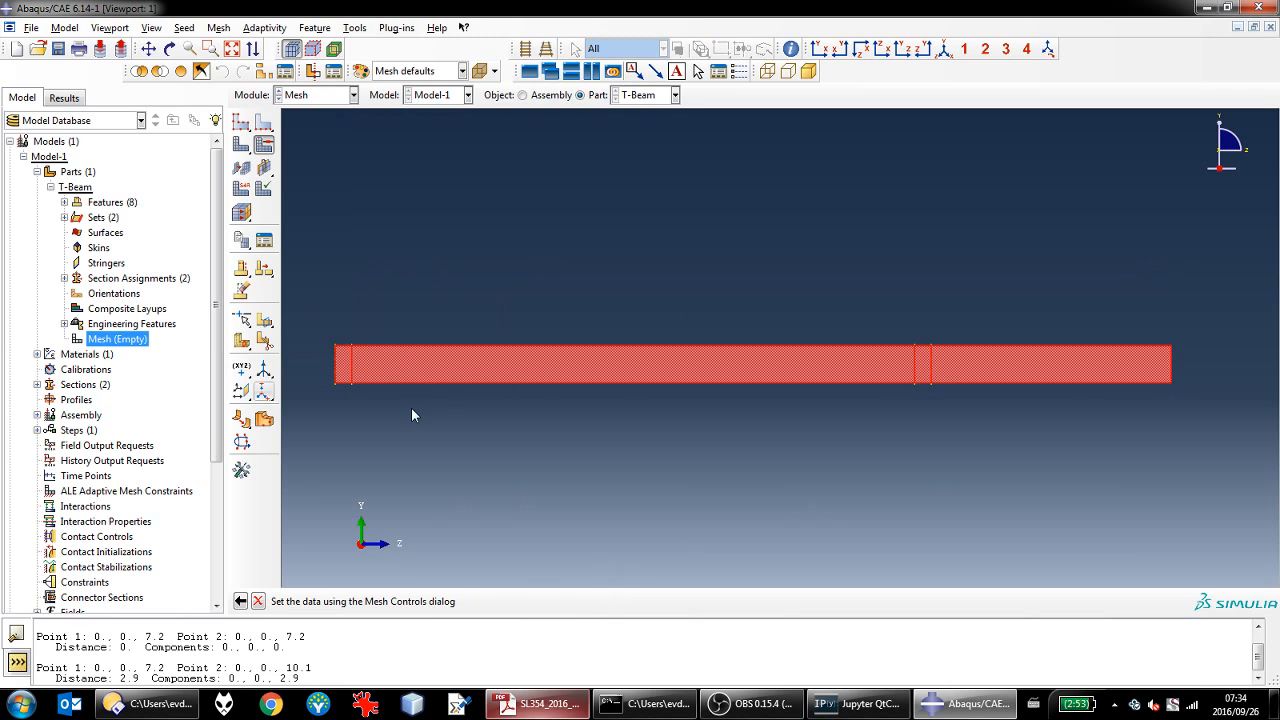
# Step: Seed the T-beam part with an approximate global size of 0.05
pyautogui.click(240, 122)
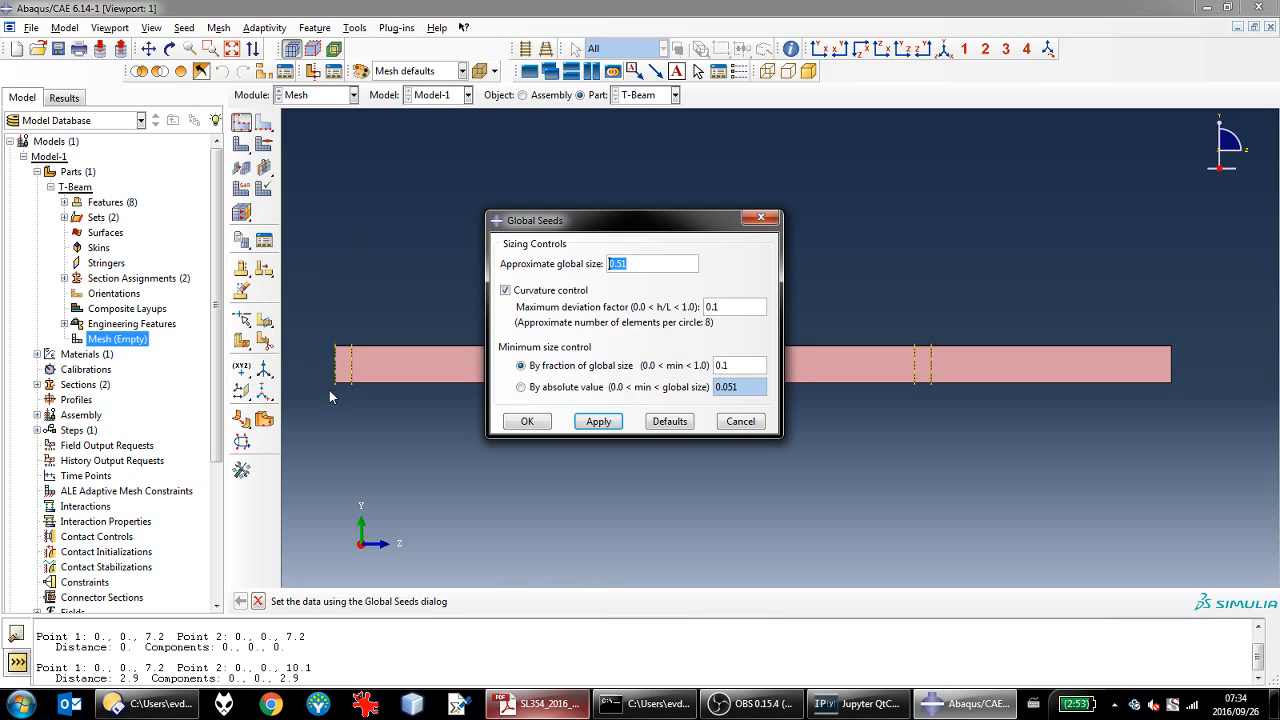
pyautogui.click(643, 268)
pyautogui.press('BackSpace')
pyautogui.press('BackSpace')
pyautogui.press('BackSpace')
pyautogui.write('.05')
pyautogui.press('BackSpace')
pyautogui.press('BackSpace')
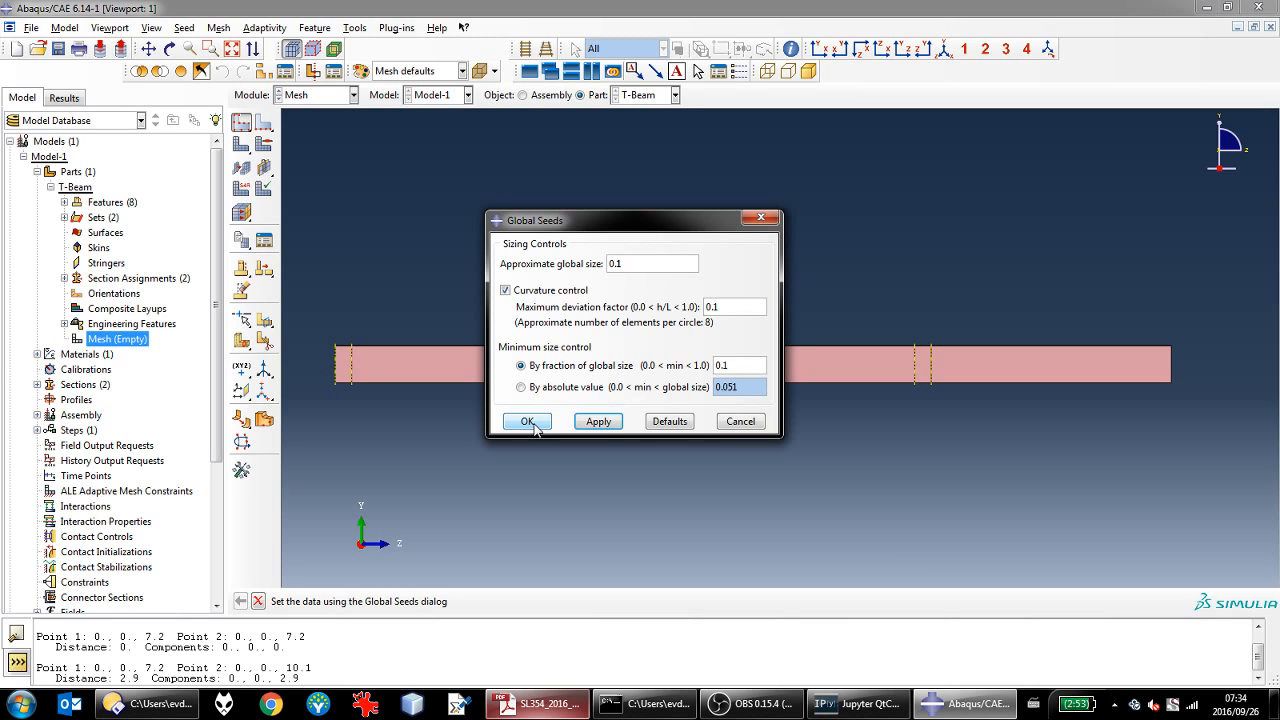
pyautogui.write('05')
pyautogui.click(540, 426)
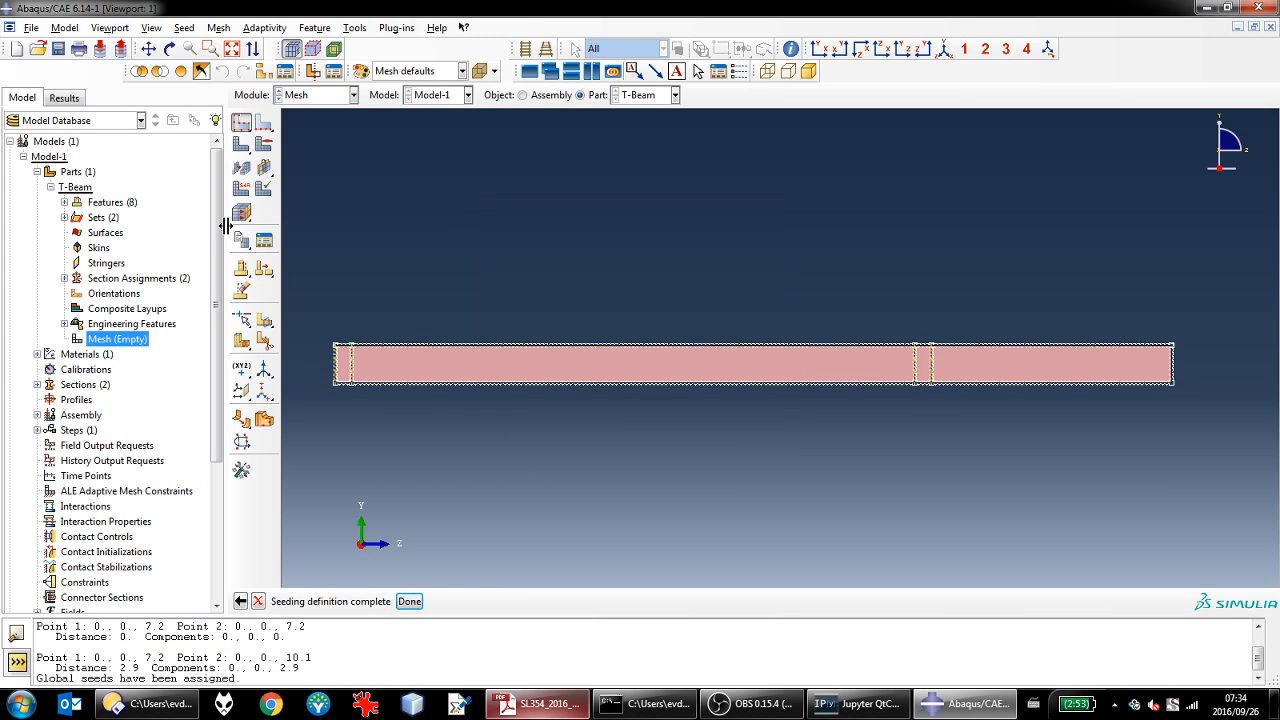
# Step: Mesh the T-beam part and show it in isometric view
pyautogui.click(241, 144)
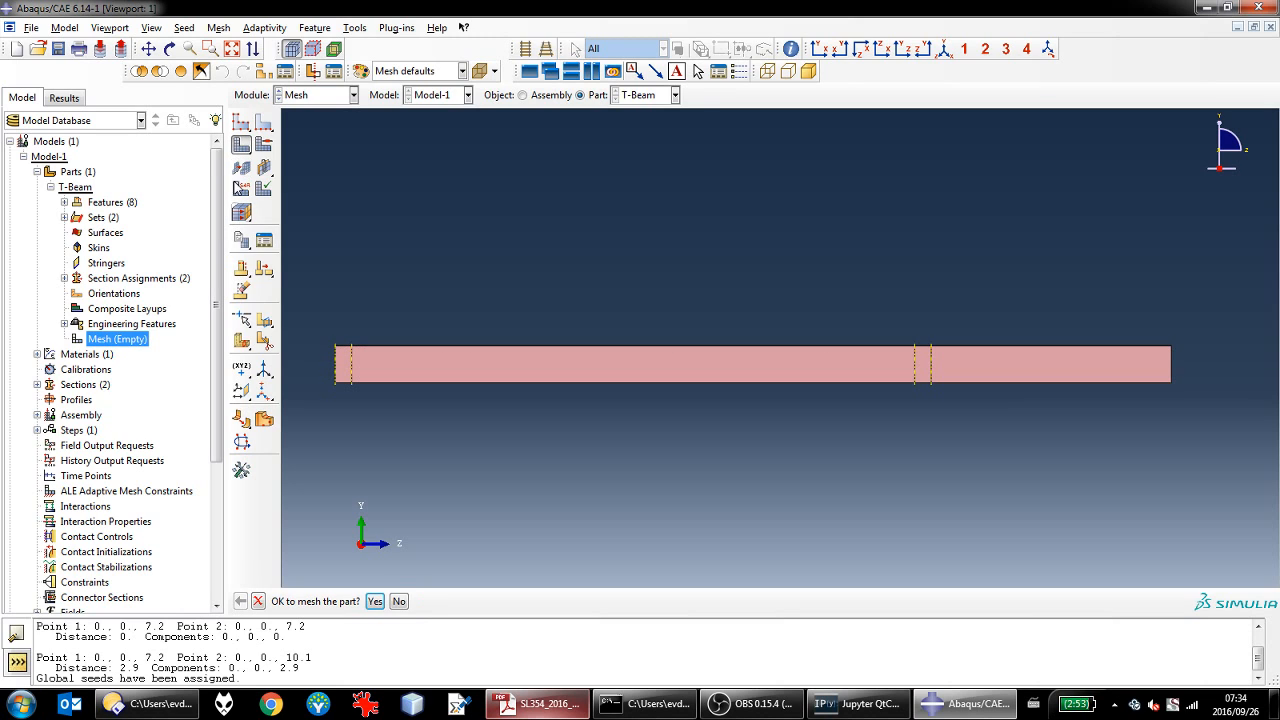
pyautogui.click(376, 602)
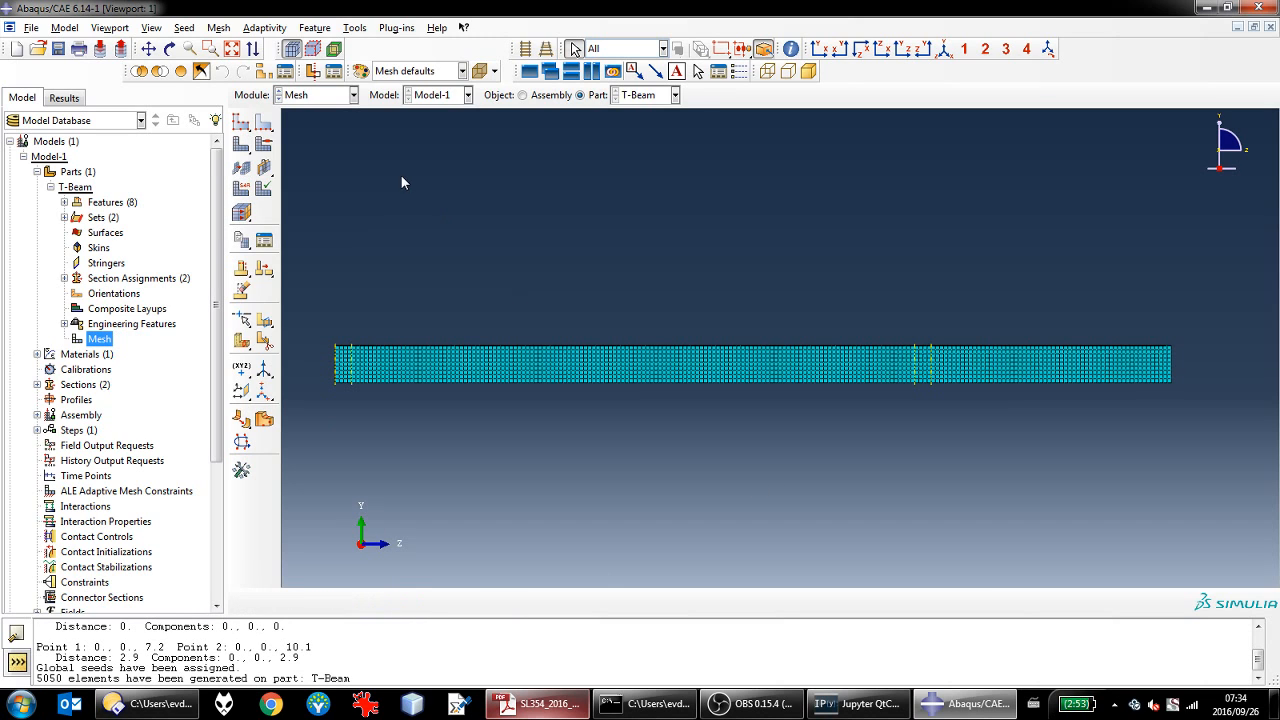
pyautogui.click(943, 48)
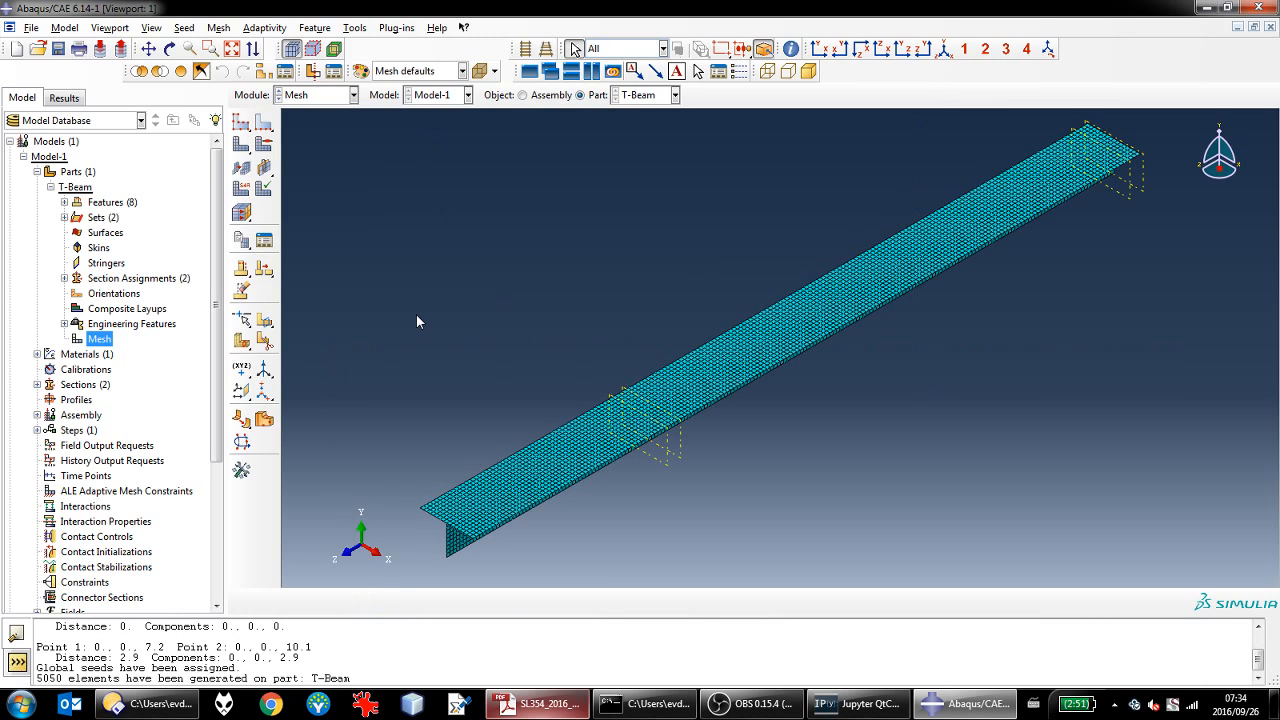
# Step: Create a dependent instance of the T-Beam part in the assembly
pyautogui.scroll(-2, 184, 392)
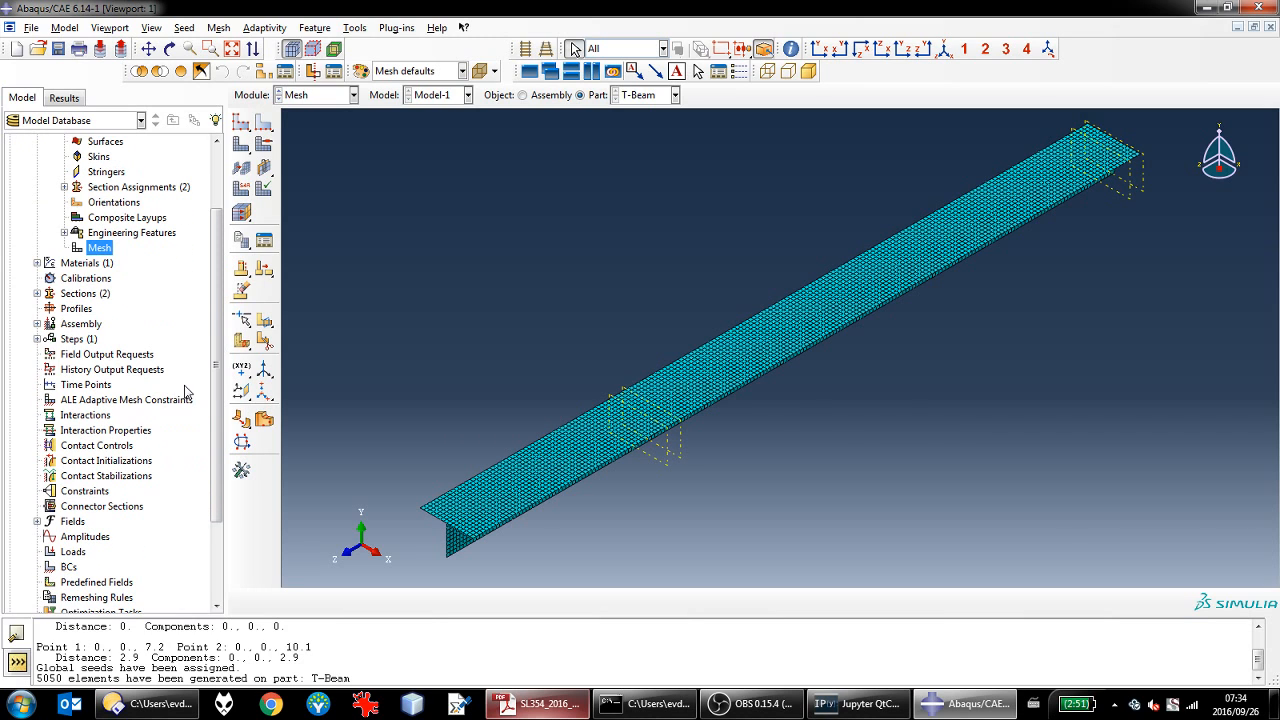
pyautogui.click(37, 324)
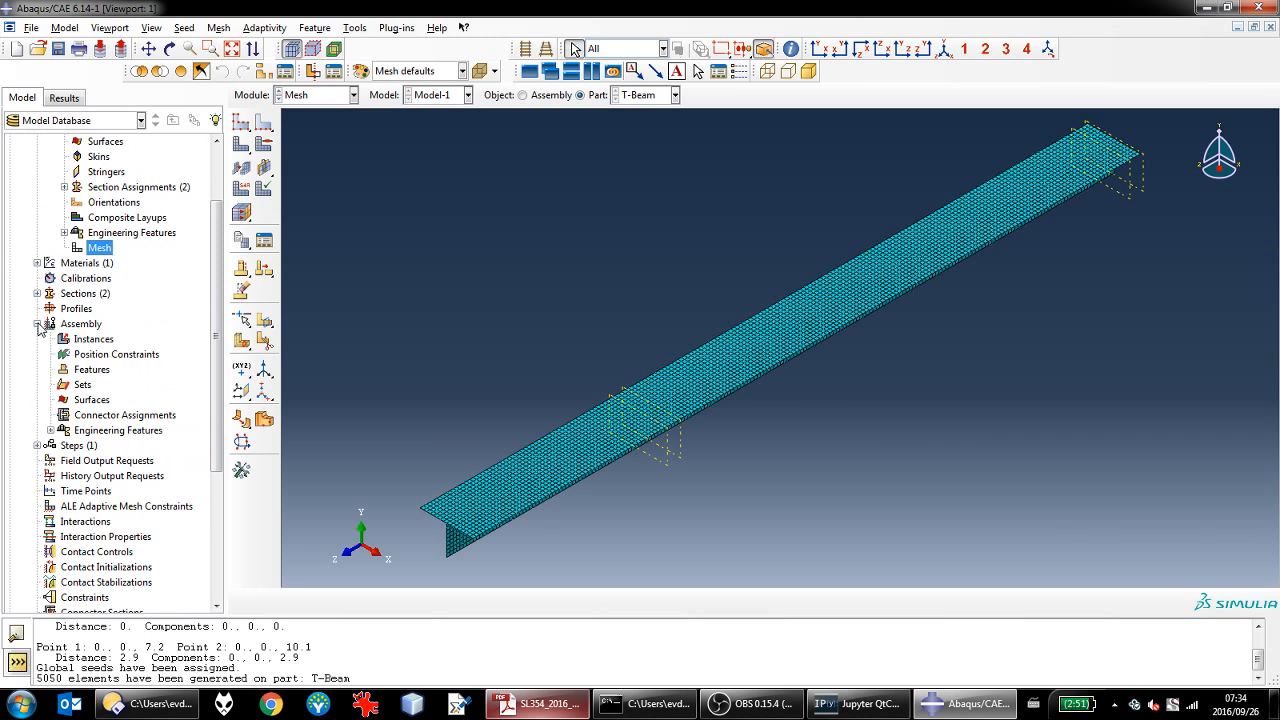
pyautogui.doubleClick(93, 339)
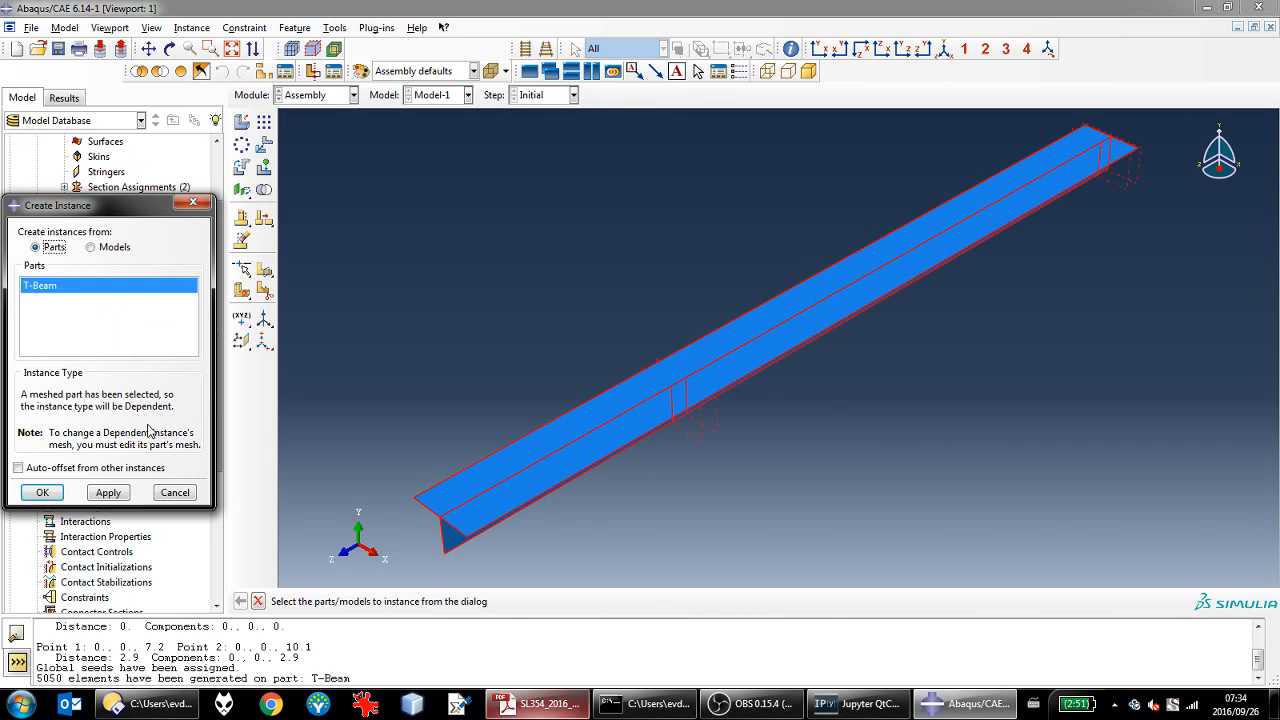
pyautogui.click(52, 491)
# Step: Create a Static, General step named Load after the Initial step, keeping its default settings
pyautogui.click(80, 446)
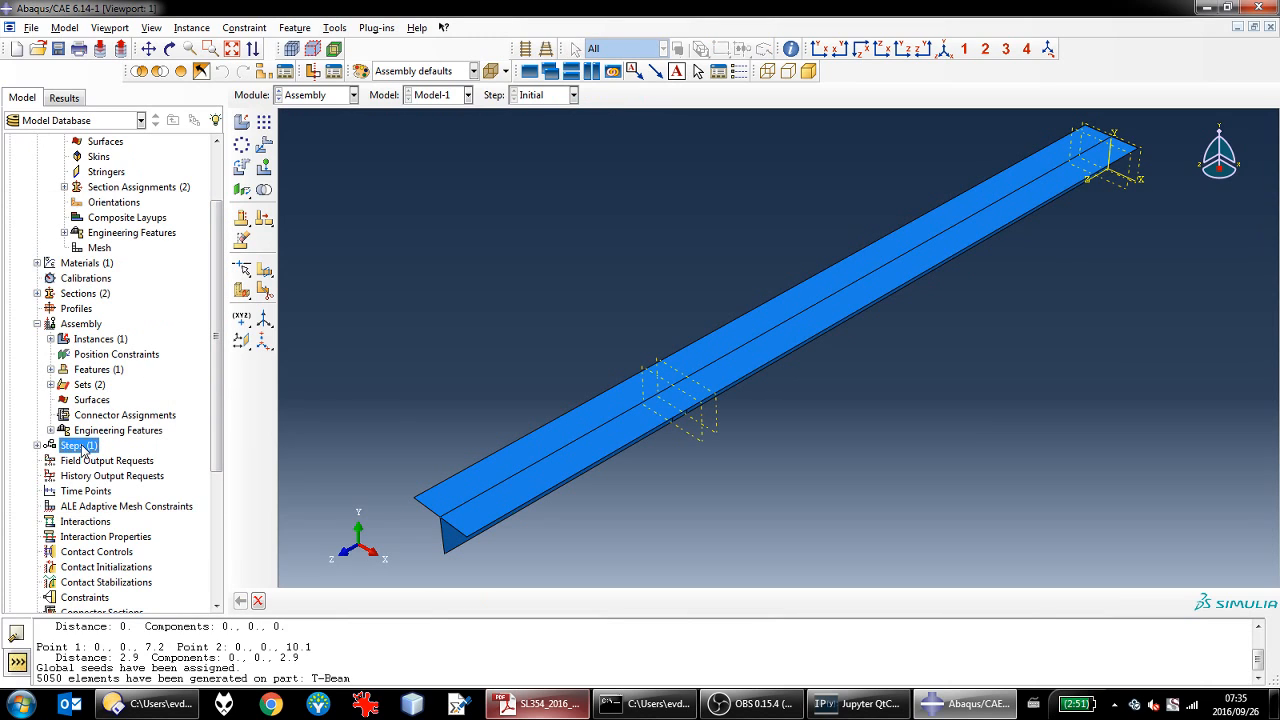
pyautogui.rightClick(84, 449)
pyautogui.click(108, 470)
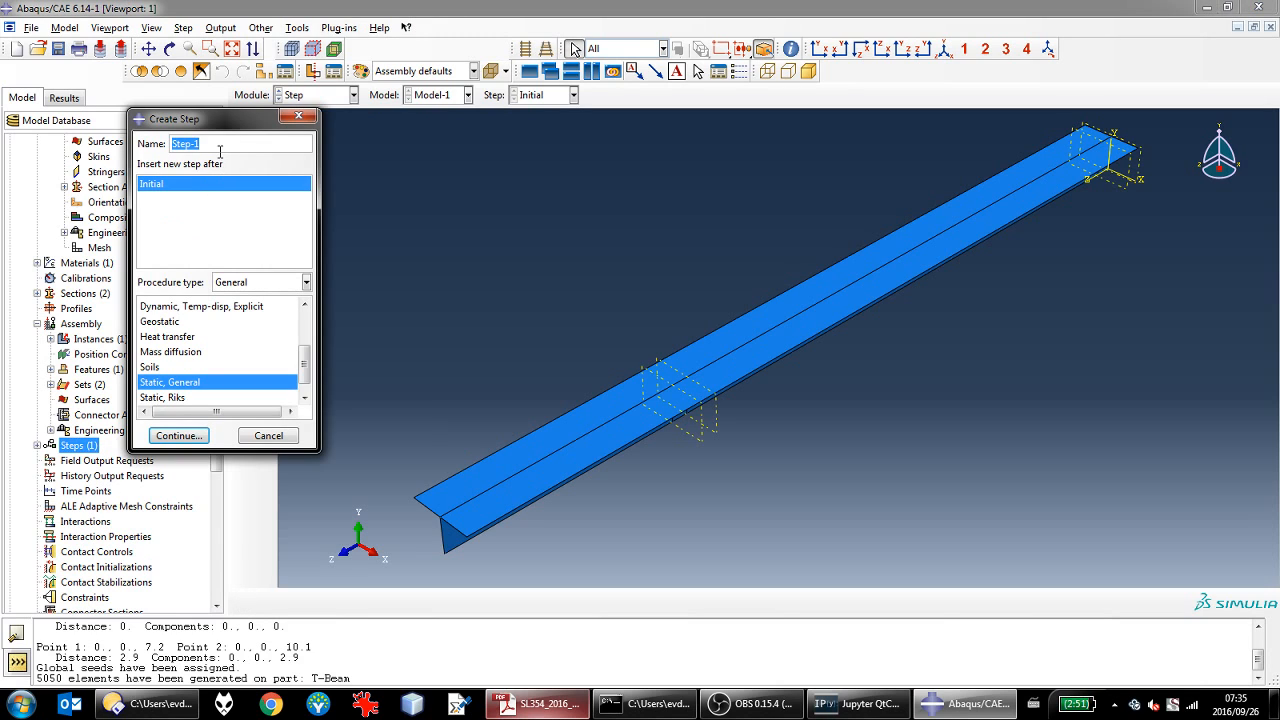
pyautogui.write('Load')
pyautogui.click(180, 436)
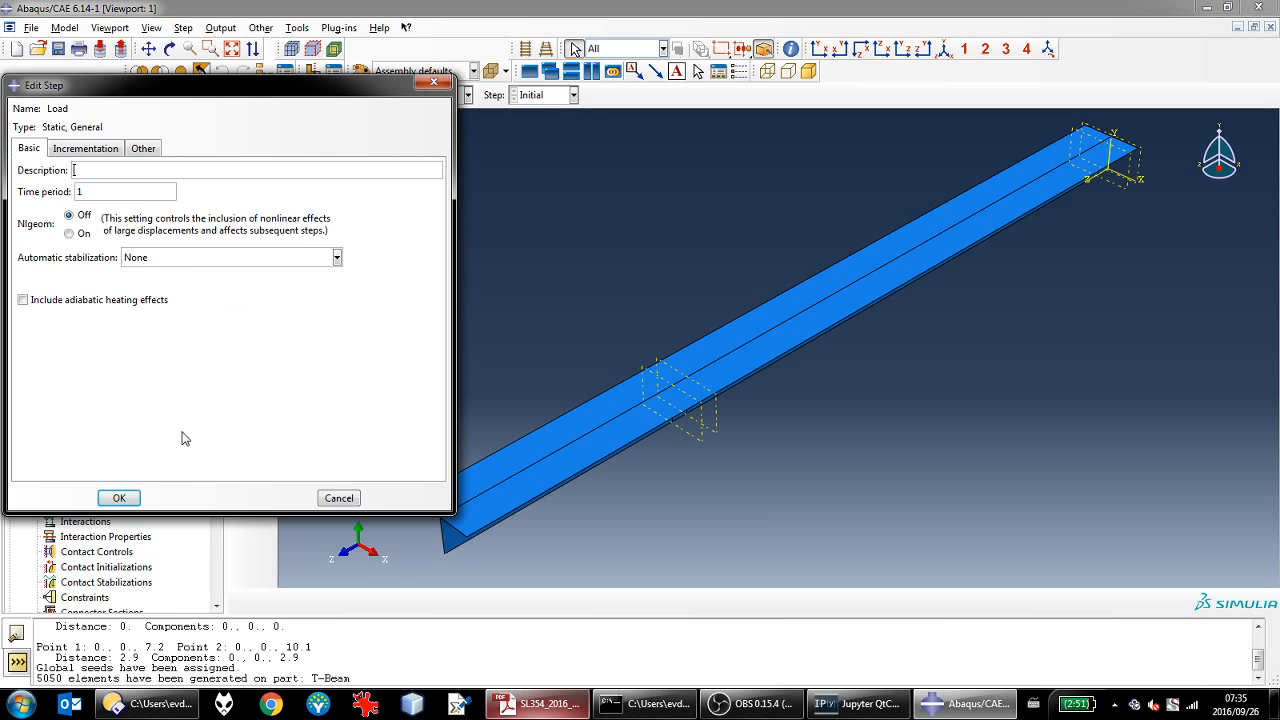
pyautogui.click(118, 497)
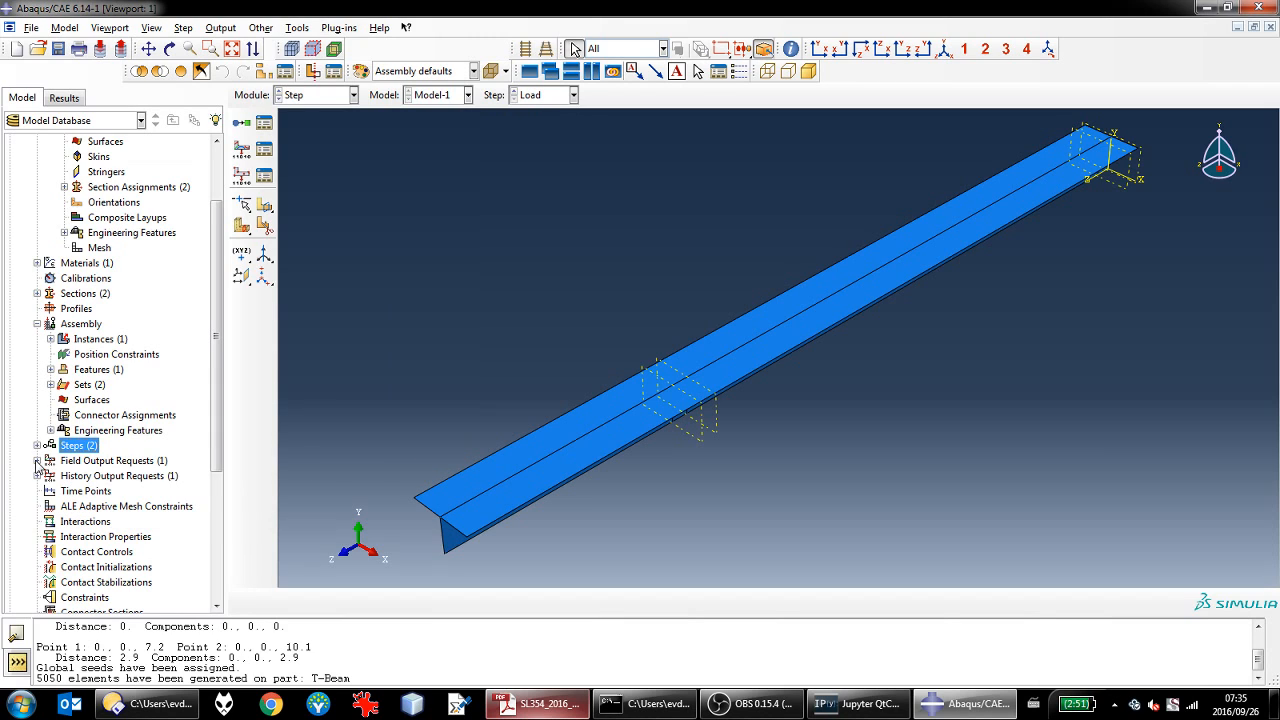
# Step: Add SF, Section forces and moments, to the output variables of field output request F-Output-1
pyautogui.click(37, 461)
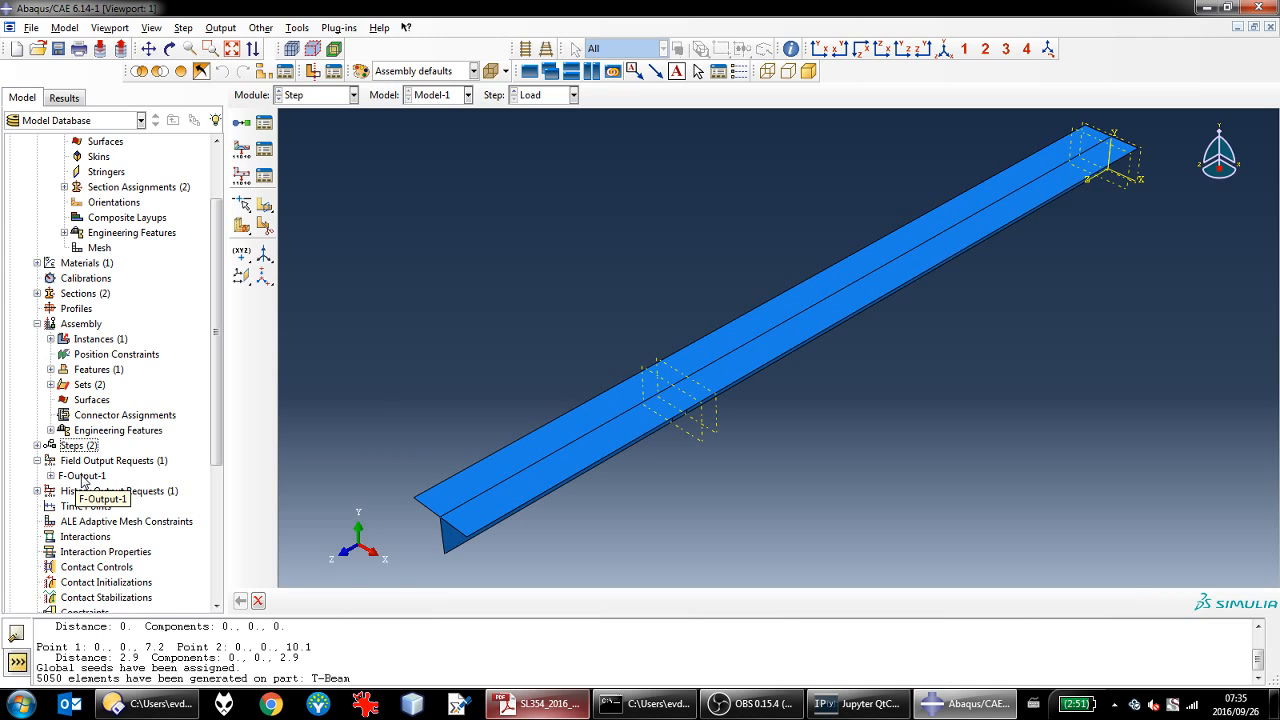
pyautogui.doubleClick(83, 476)
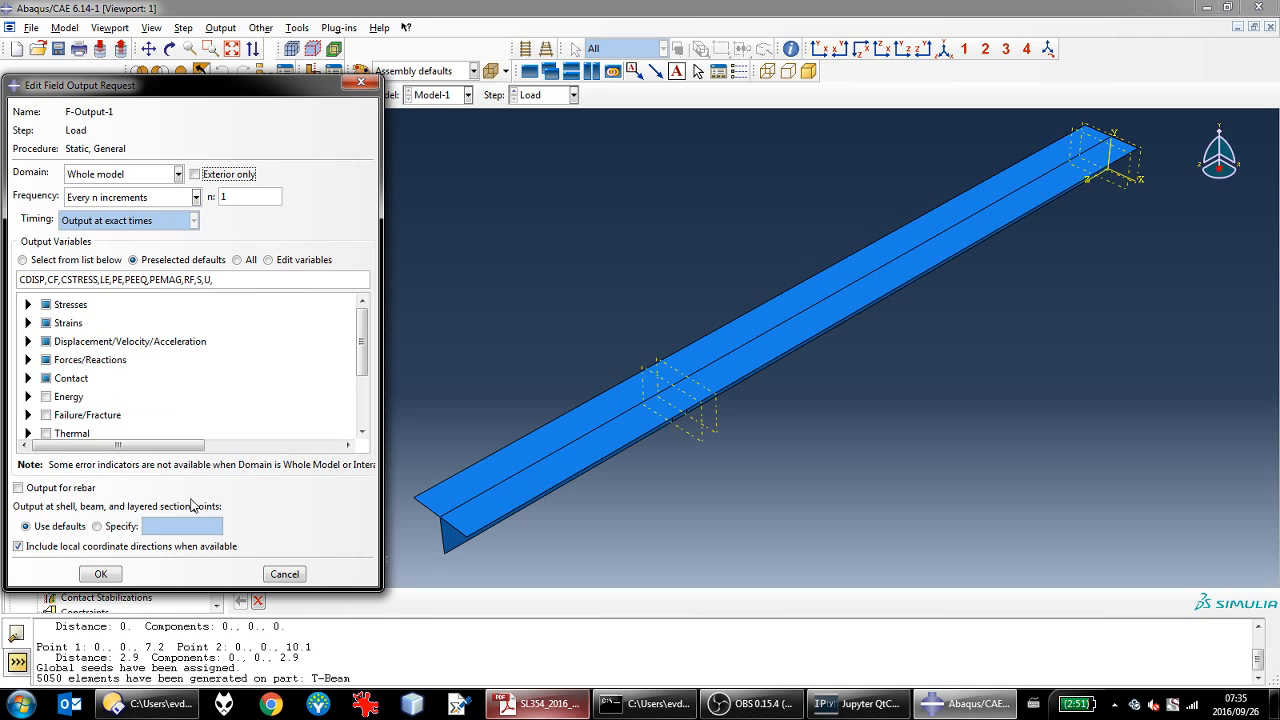
pyautogui.click(28, 360)
pyautogui.scroll(-2, 88, 396)
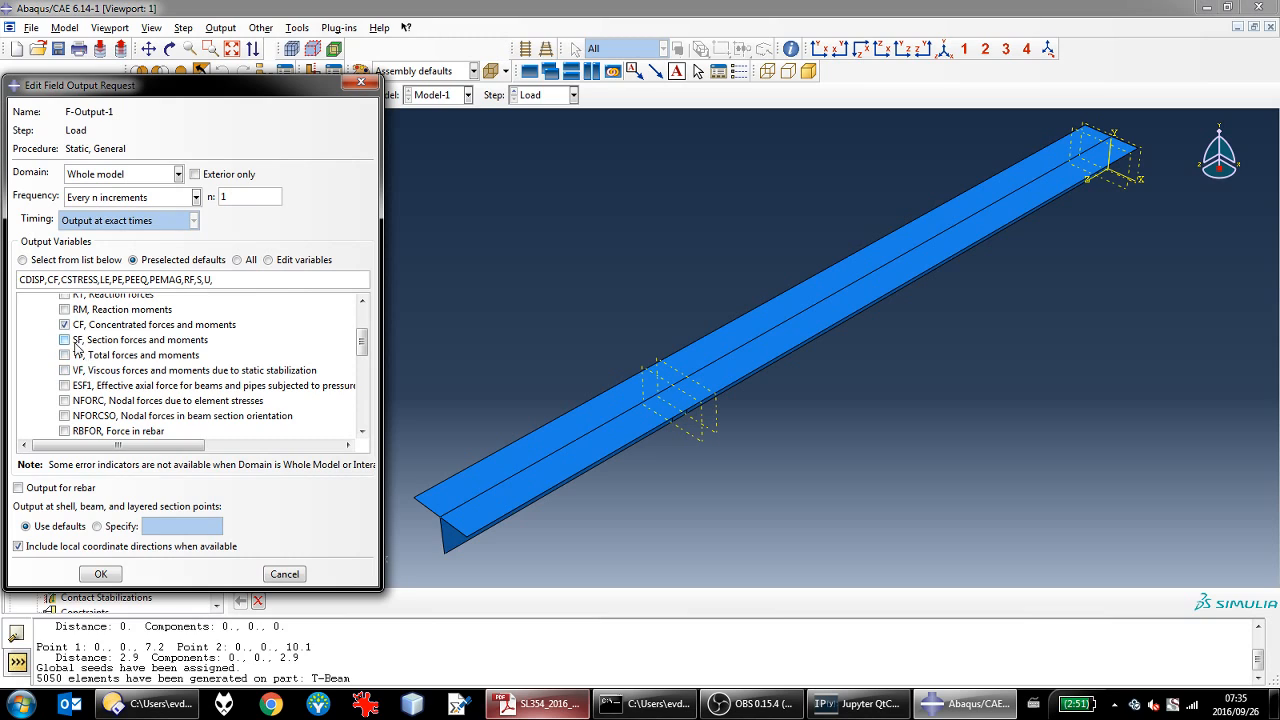
pyautogui.click(142, 341)
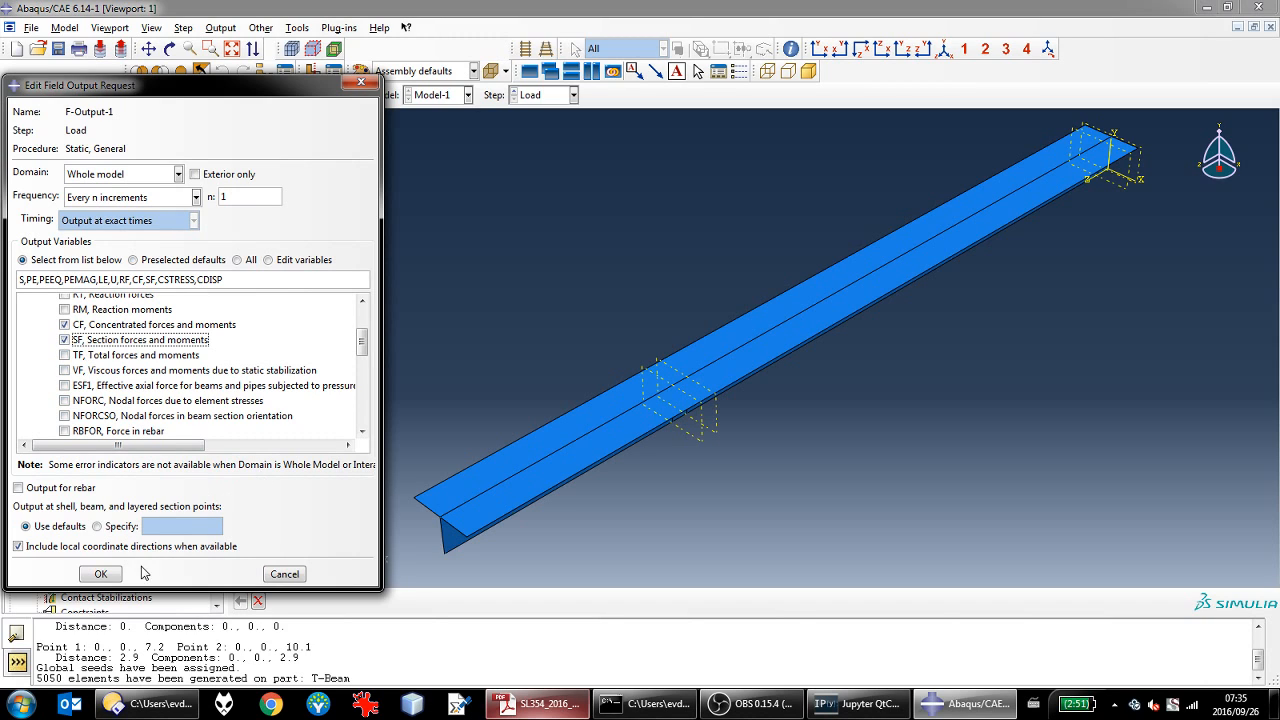
pyautogui.click(101, 574)
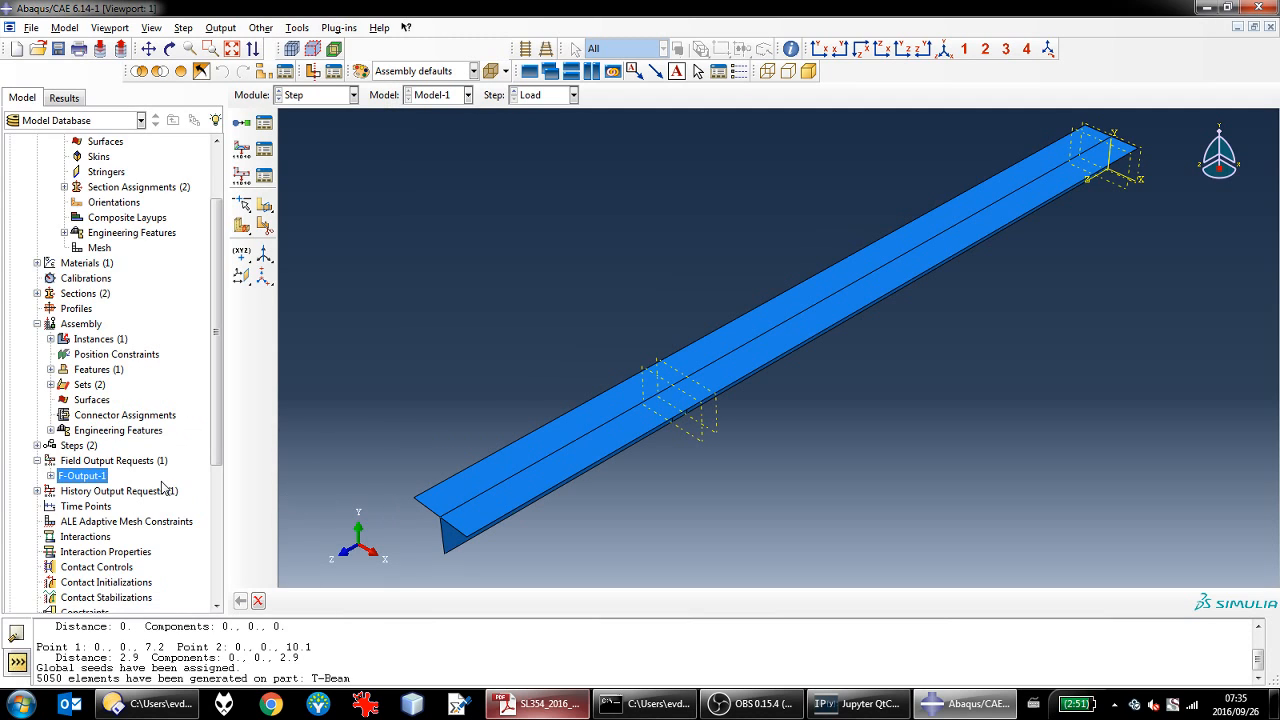
# Step: Start a Displacement/Rotation boundary condition in the Load step on the web's bottom edges within the two support zones
pyautogui.scroll(-4, 161, 481)
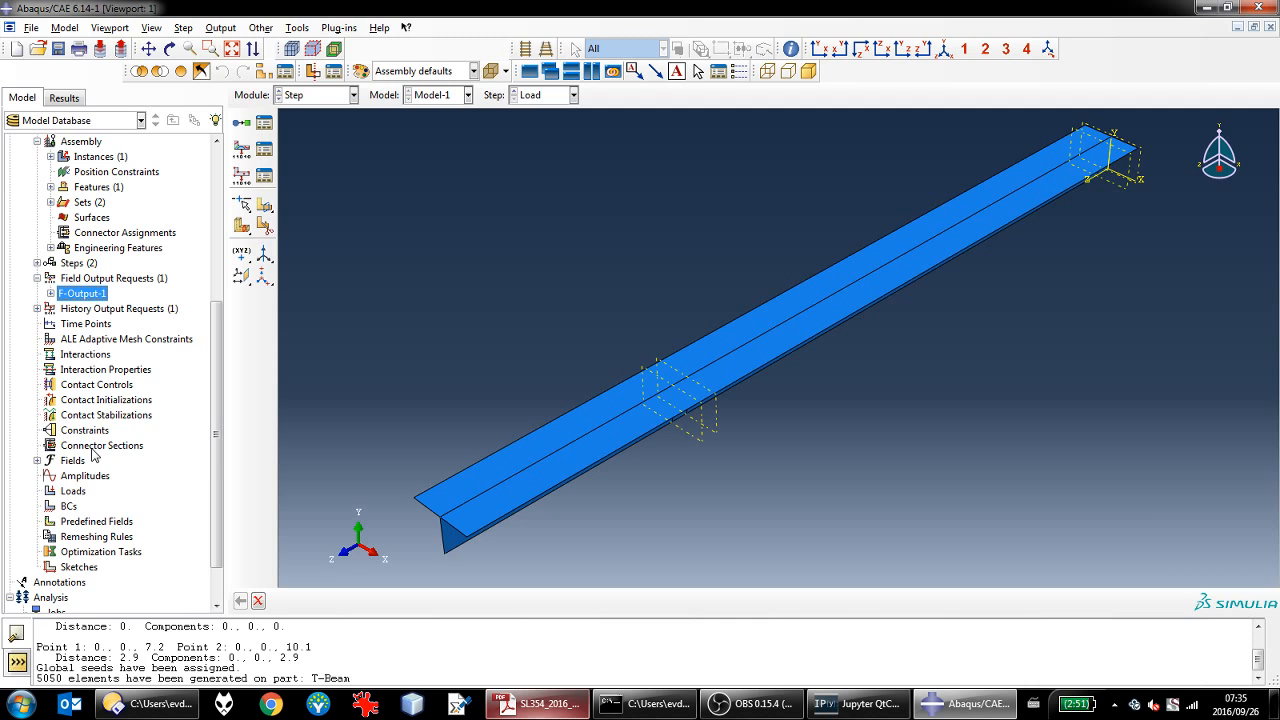
pyautogui.scroll(-2, 89, 476)
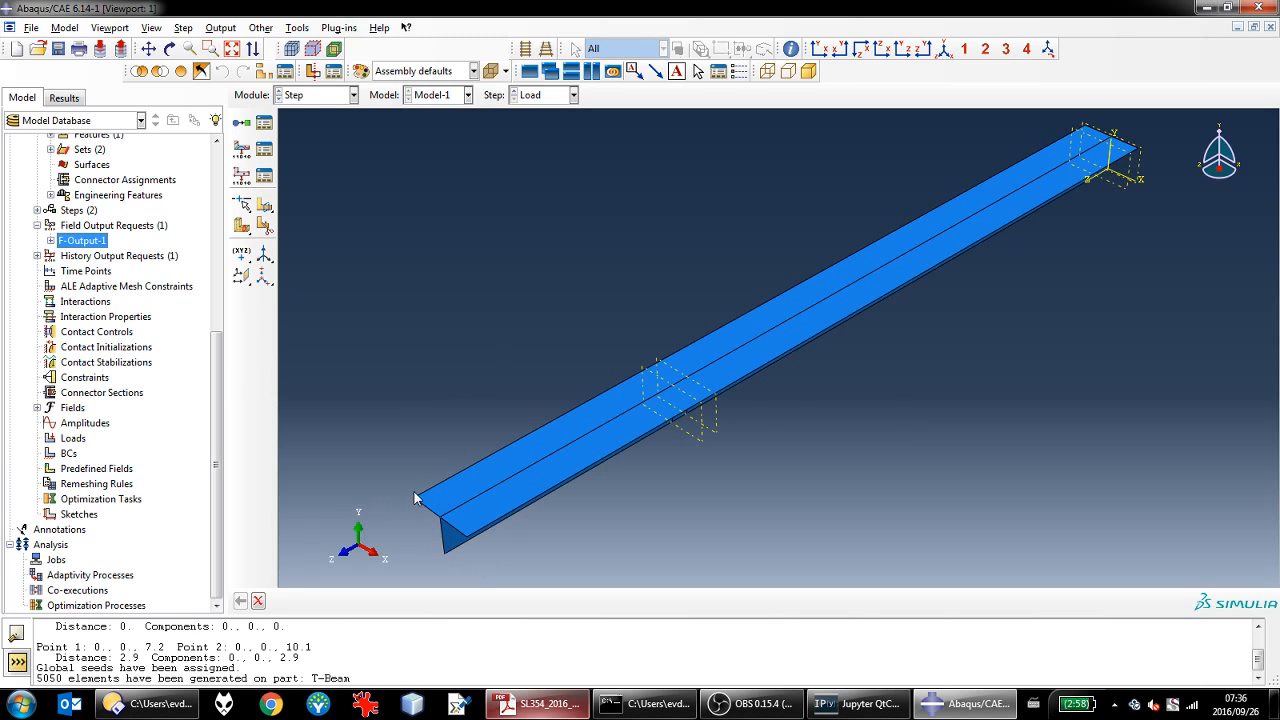
pyautogui.click(904, 51)
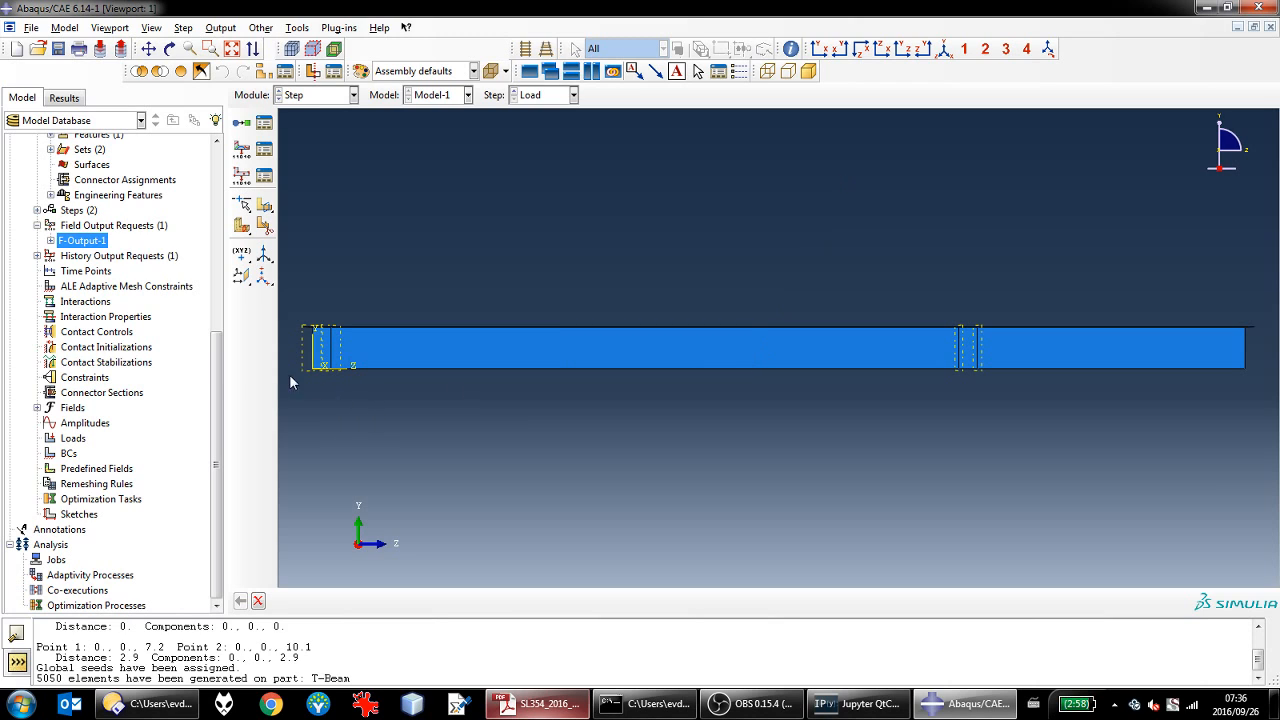
pyautogui.click(67, 455)
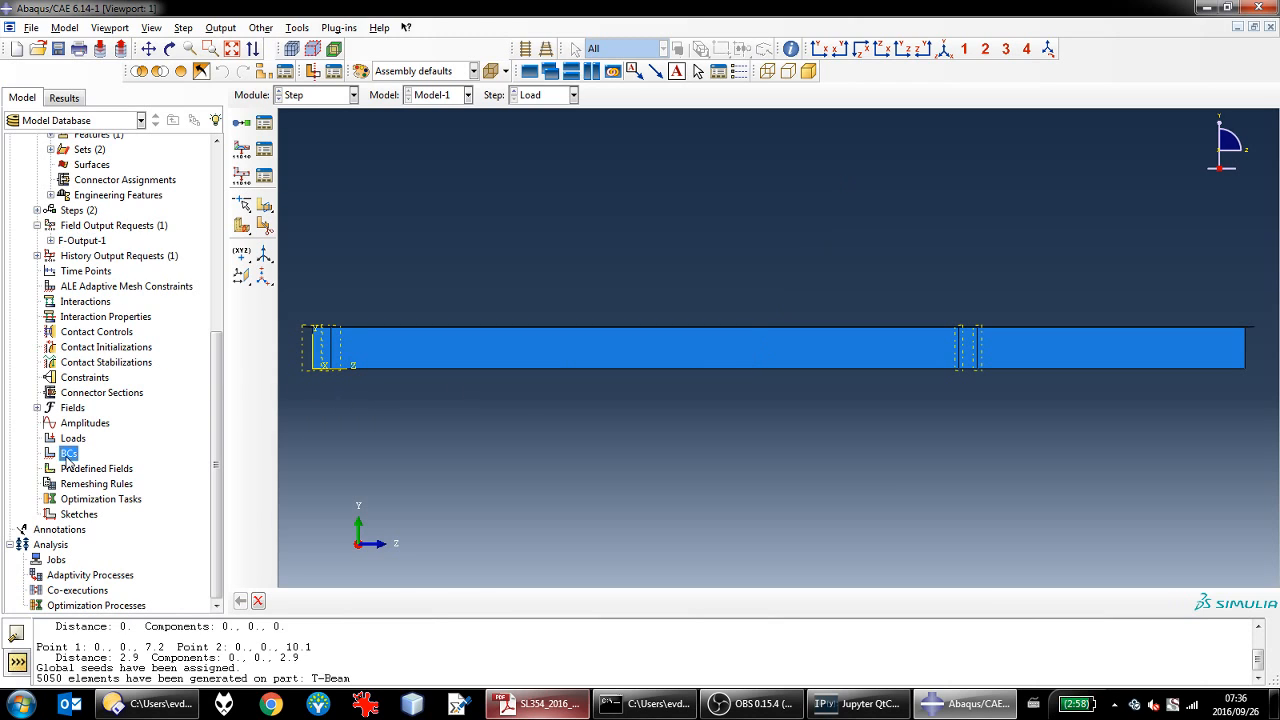
pyautogui.doubleClick(67, 455)
pyautogui.click(176, 232)
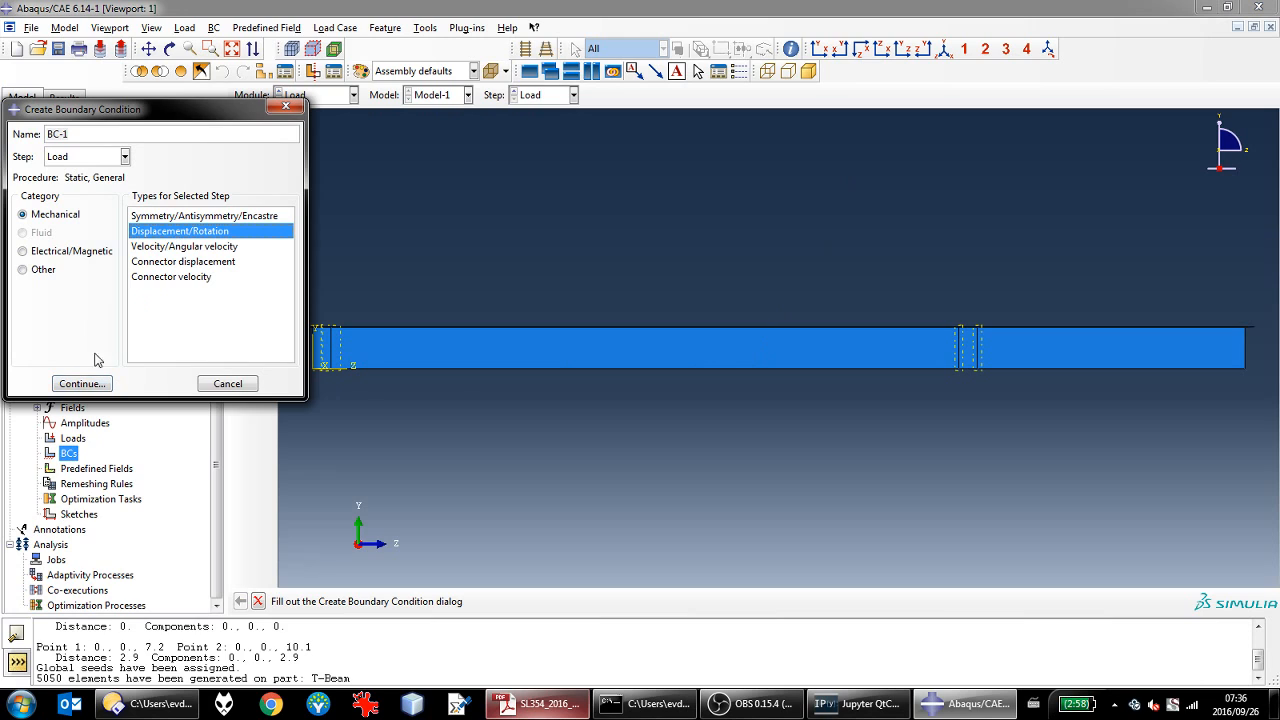
pyautogui.click(80, 384)
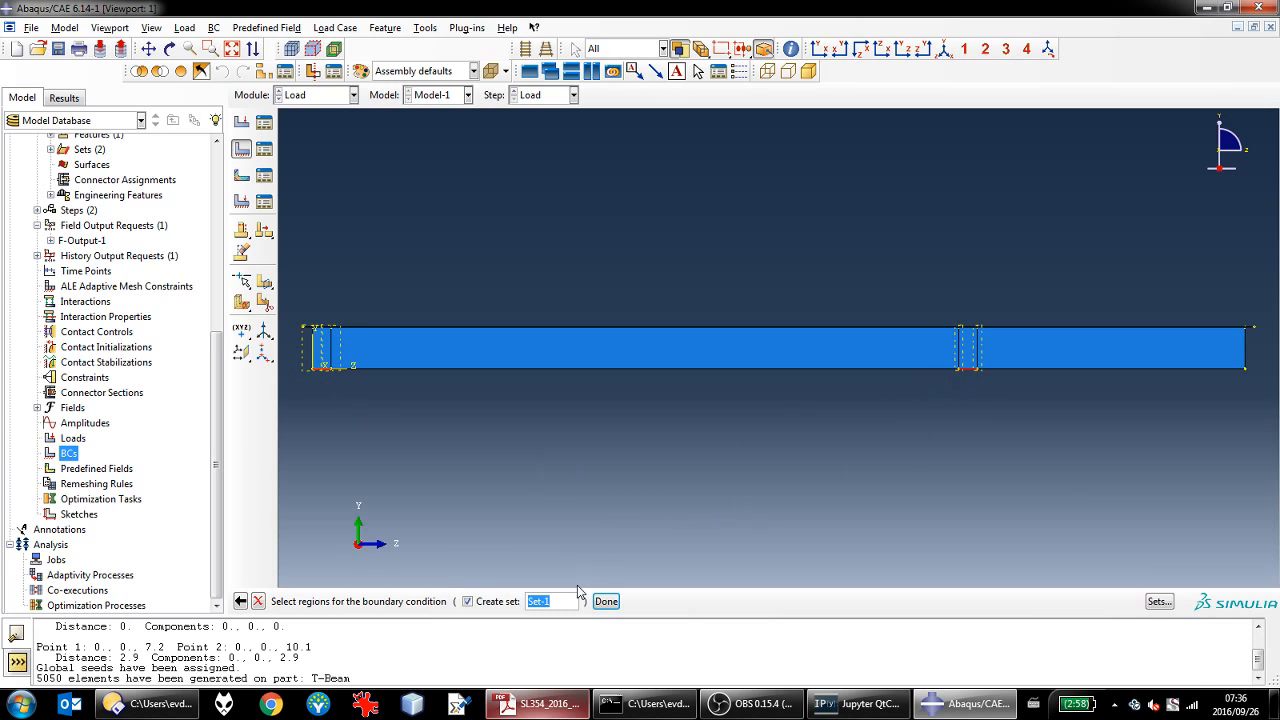
pyautogui.click(606, 601)
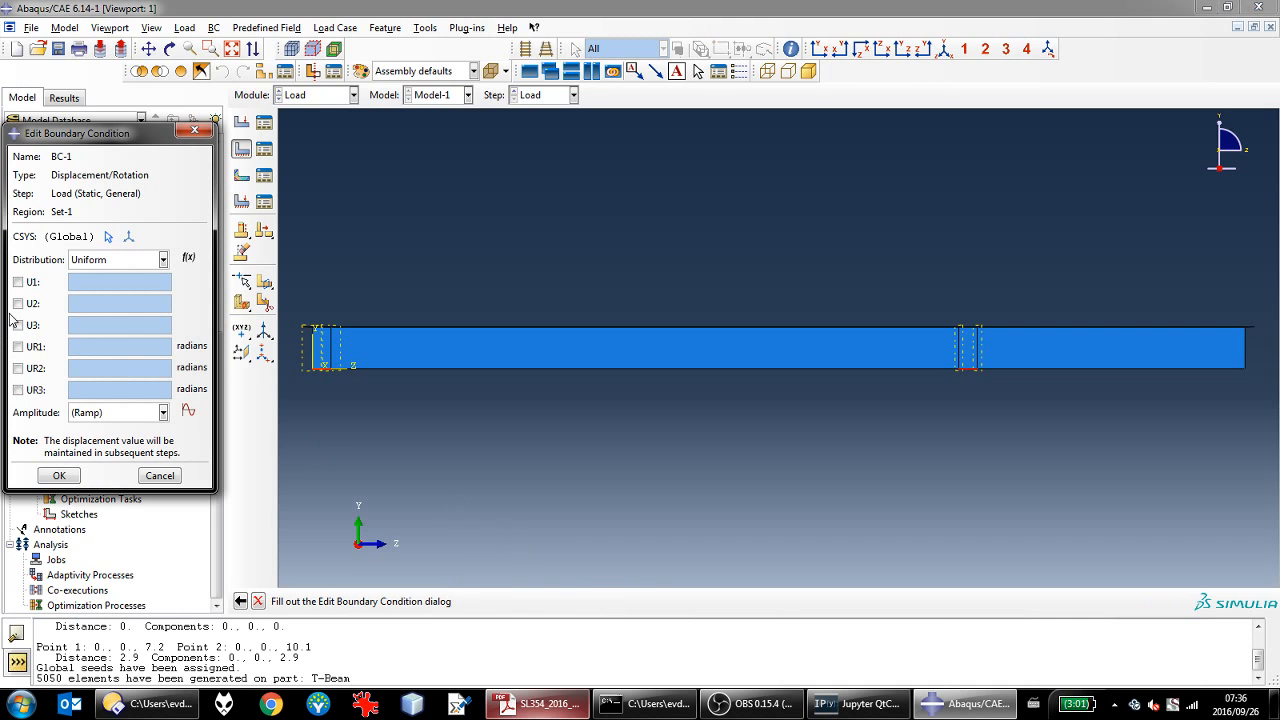
# Step: Restrain U1, U2 and U3 at 0 for the support boundary condition
pyautogui.click(17, 282)
pyautogui.click(17, 303)
pyautogui.click(17, 325)
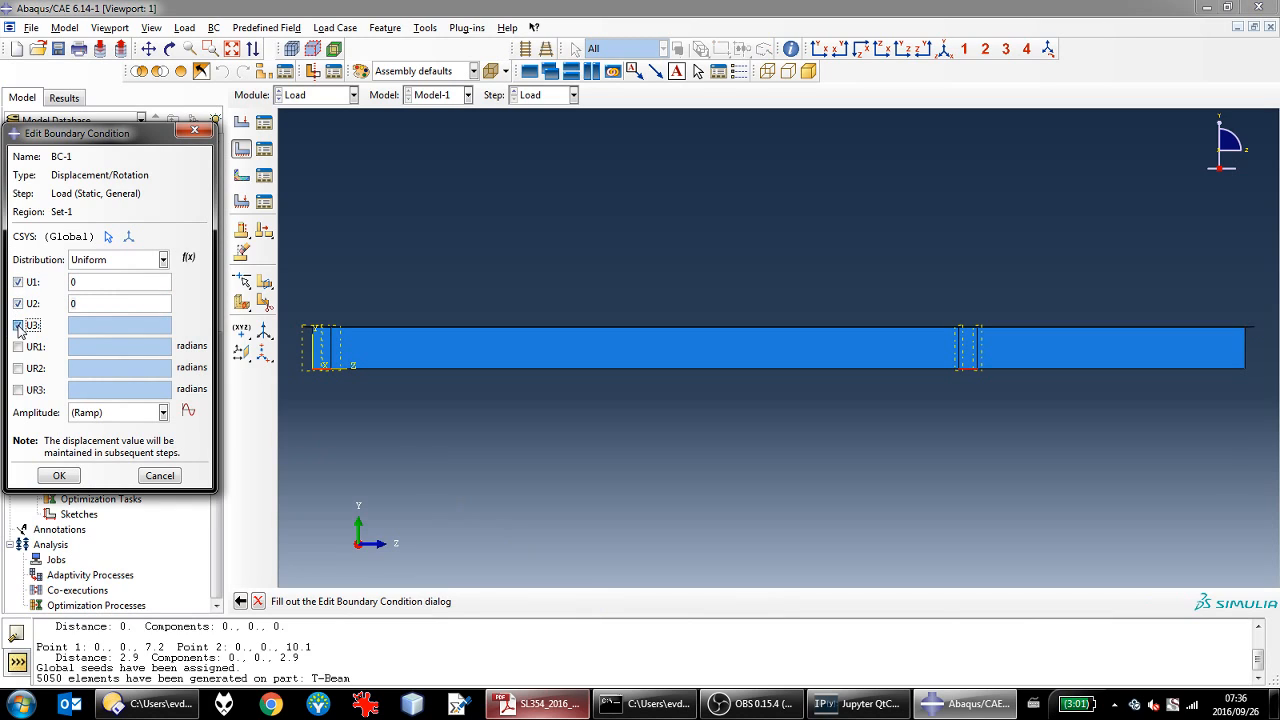
pyautogui.click(60, 477)
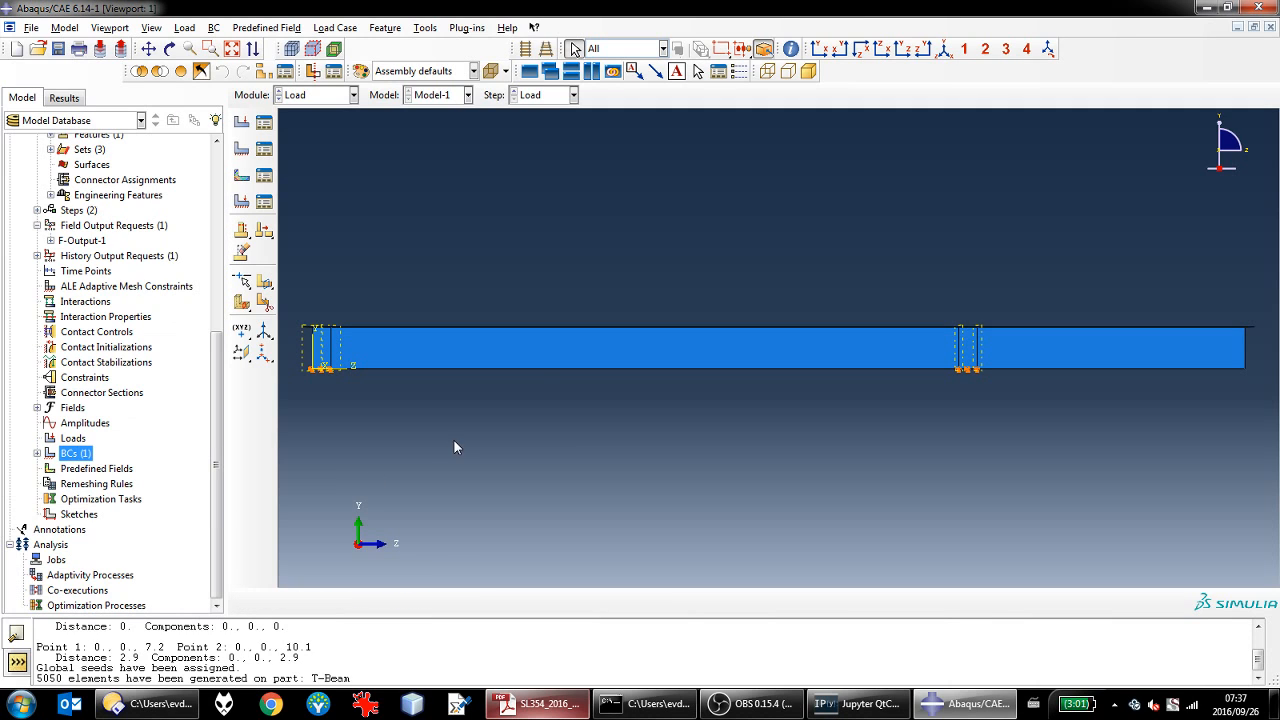
# Step: Create a Displacement/Rotation boundary condition in the Load step that fixes U1 at 0 along the flange's outer edge on the positive X side
pyautogui.click(946, 53)
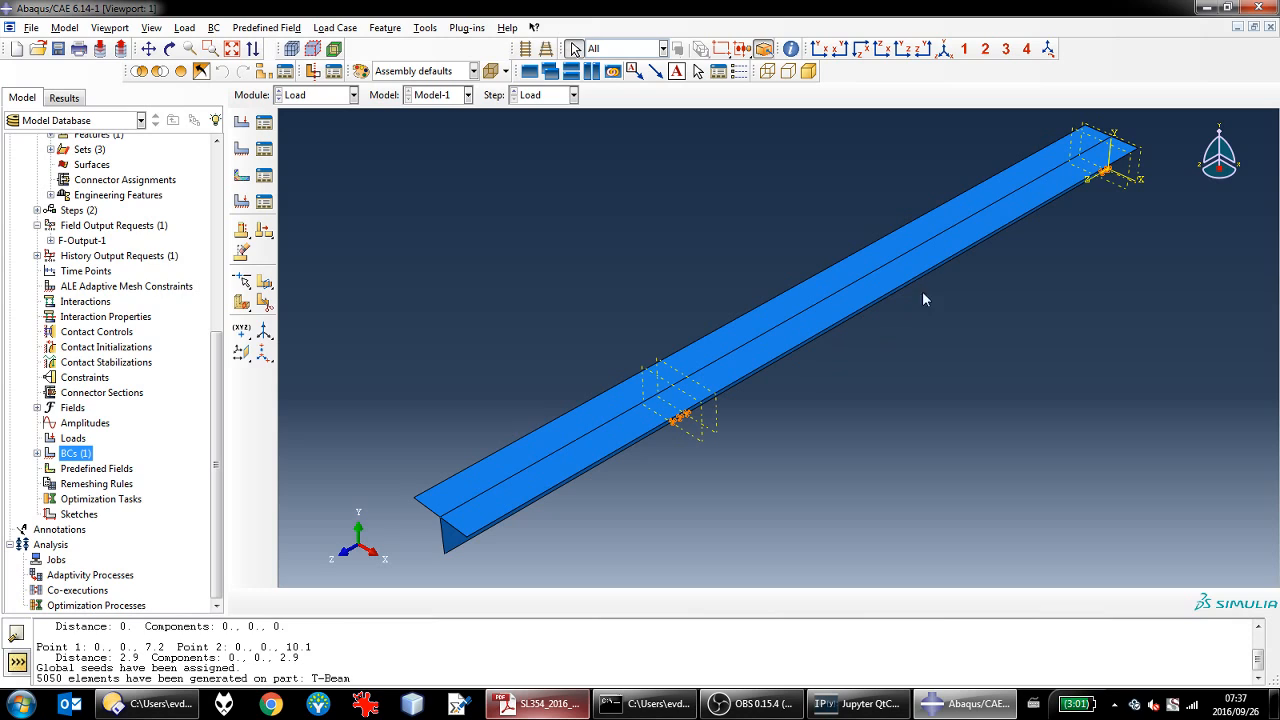
pyautogui.rightClick(77, 457)
pyautogui.click(100, 493)
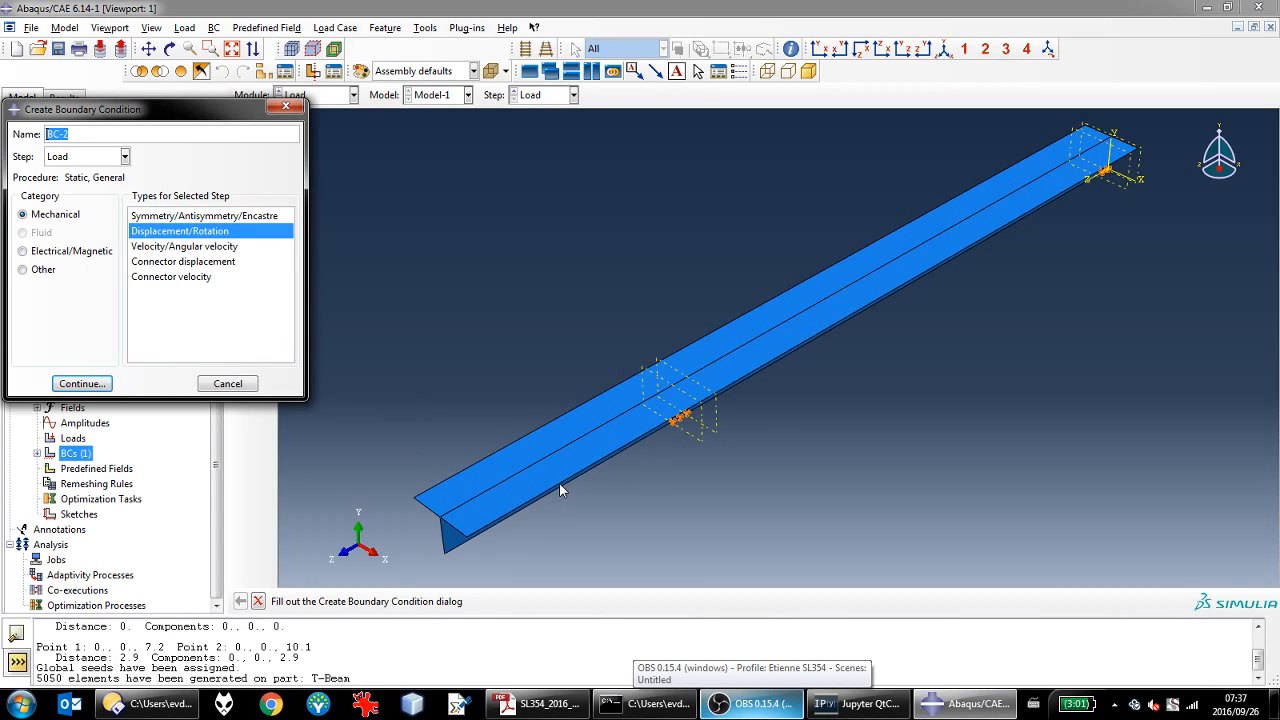
pyautogui.click(82, 383)
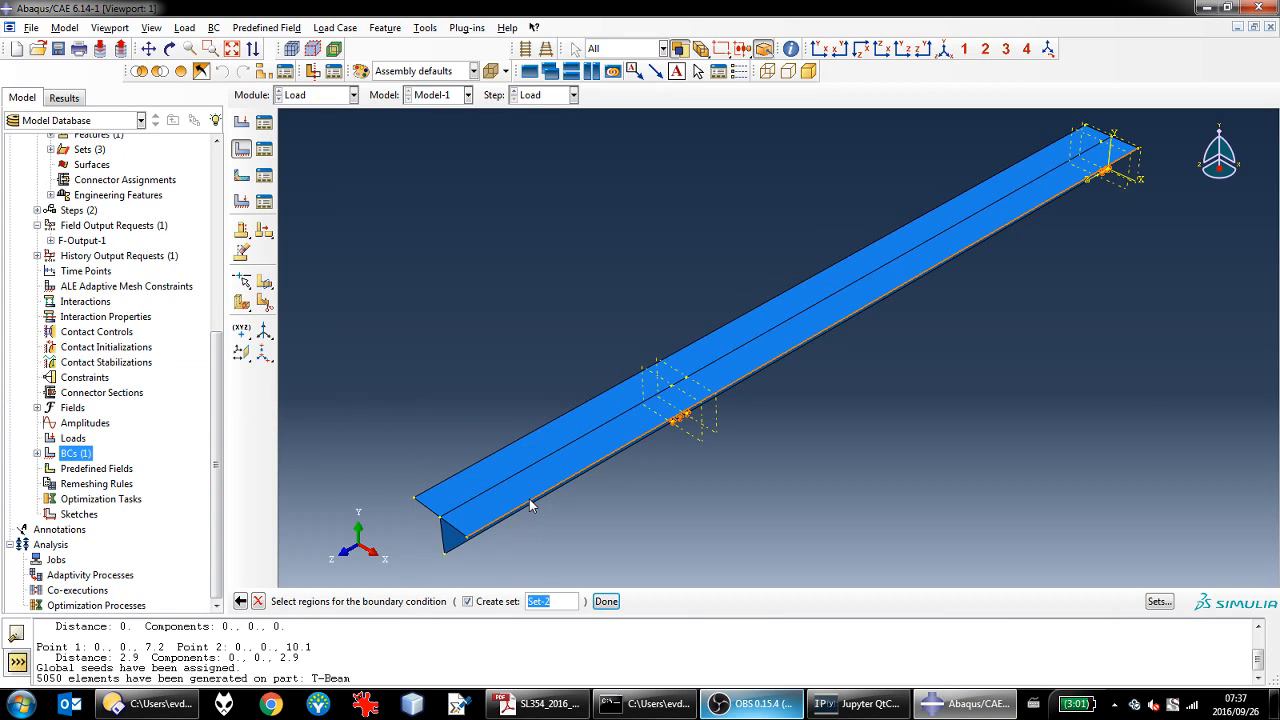
pyautogui.click(530, 505)
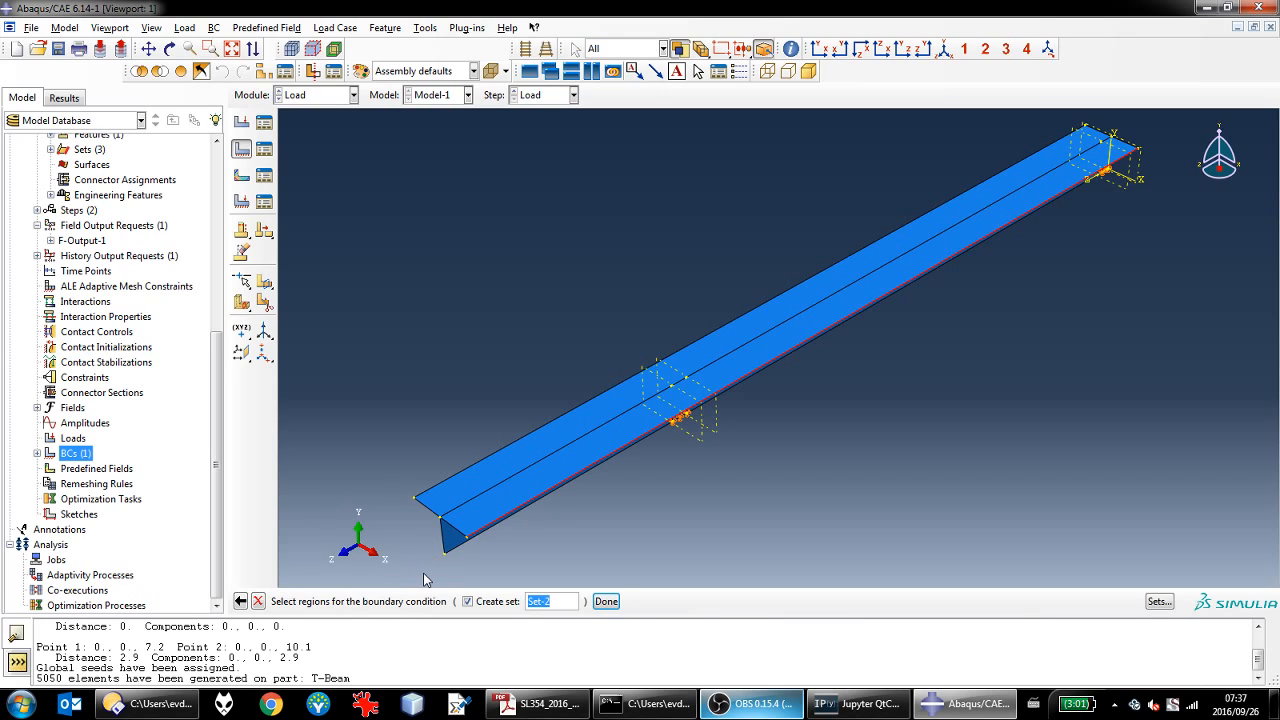
pyautogui.click(606, 602)
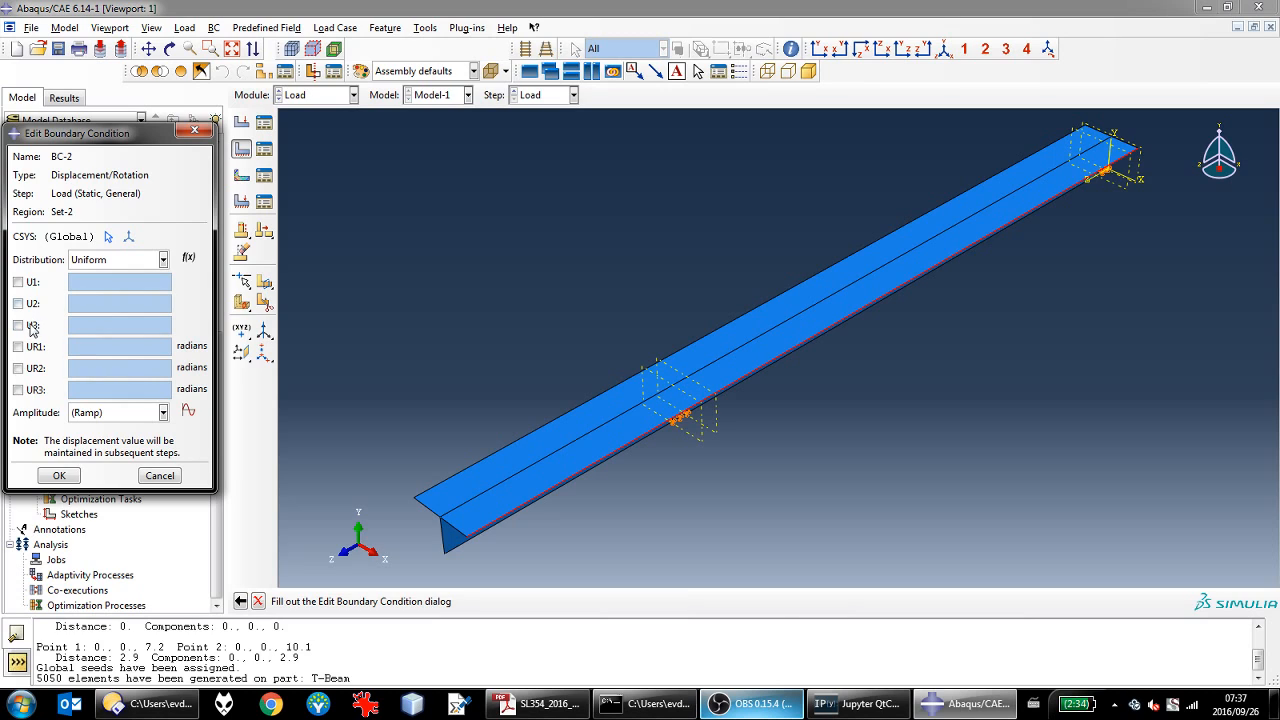
pyautogui.click(20, 282)
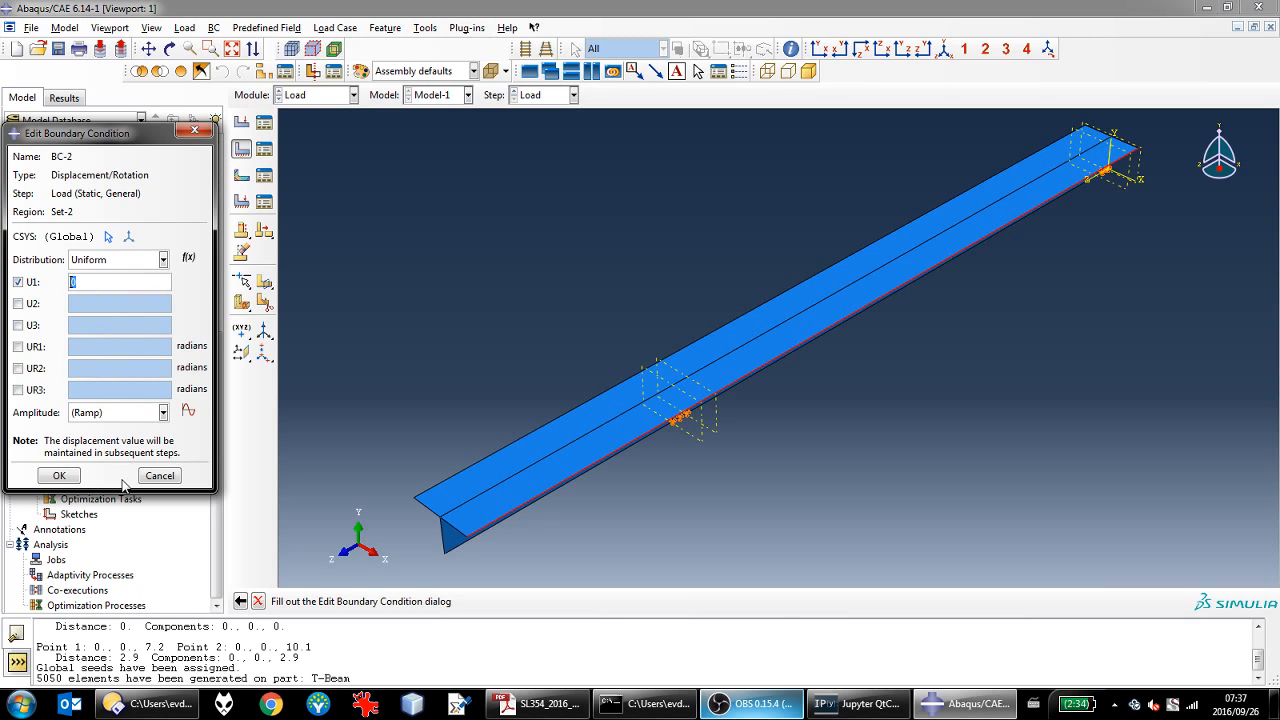
pyautogui.click(59, 475)
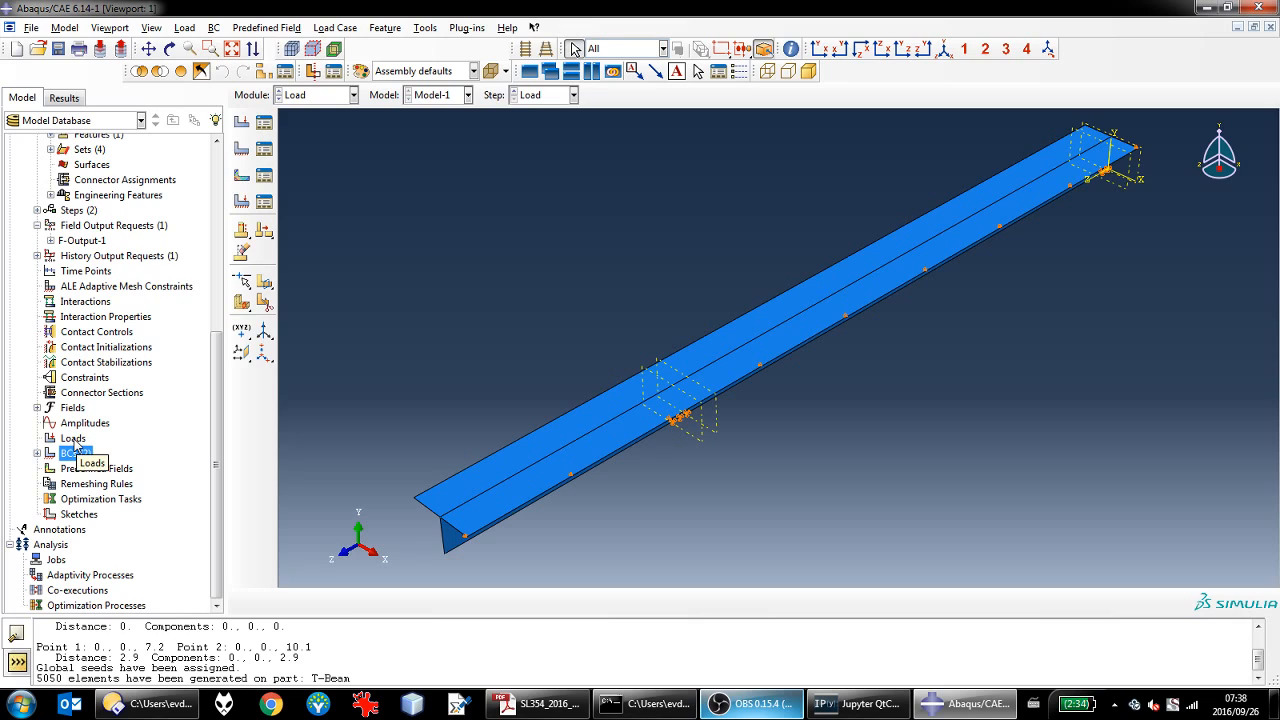
# Step: Switch to Jupyter QtConsole, calculate 90000/0.8 and copy the whole-number part of the result
pyautogui.click(858, 703)
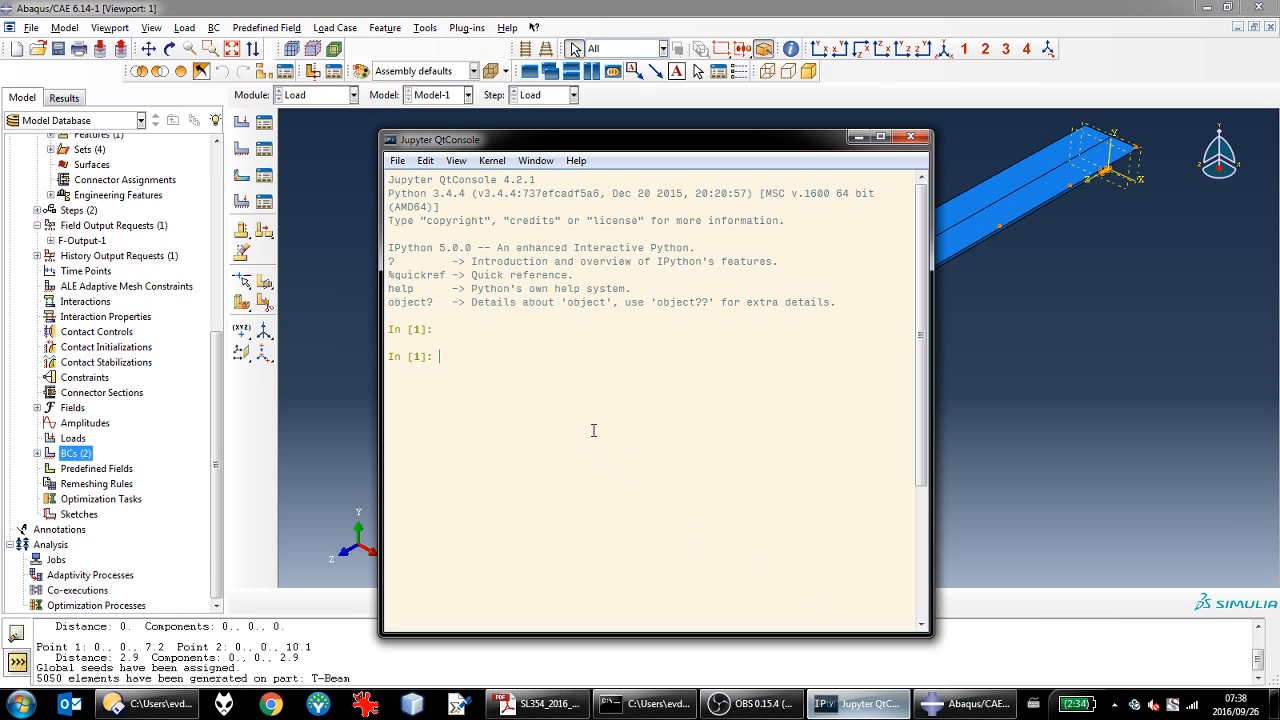
pyautogui.write('90000')
pyautogui.write('/0.8')
pyautogui.press('Return')
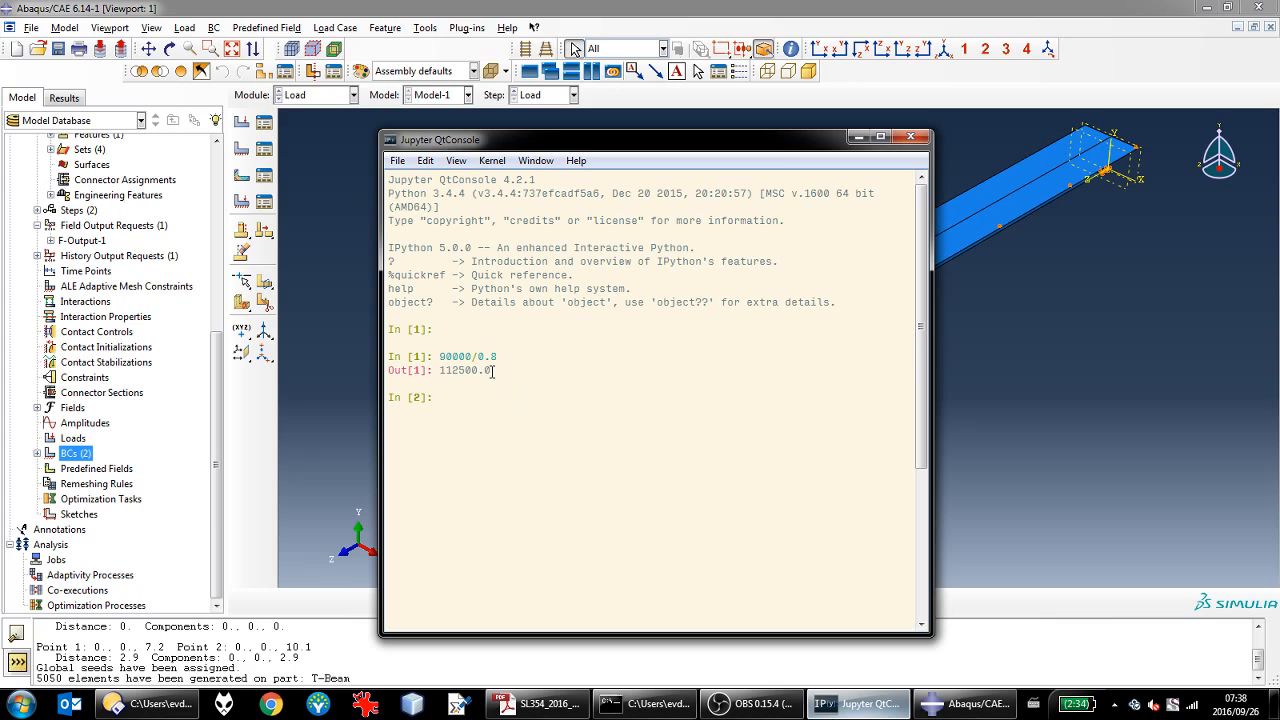
pyautogui.moveTo(478, 371); pyautogui.dragTo(441, 372)
pyautogui.rightClick(445, 372)
pyautogui.click(492, 399)
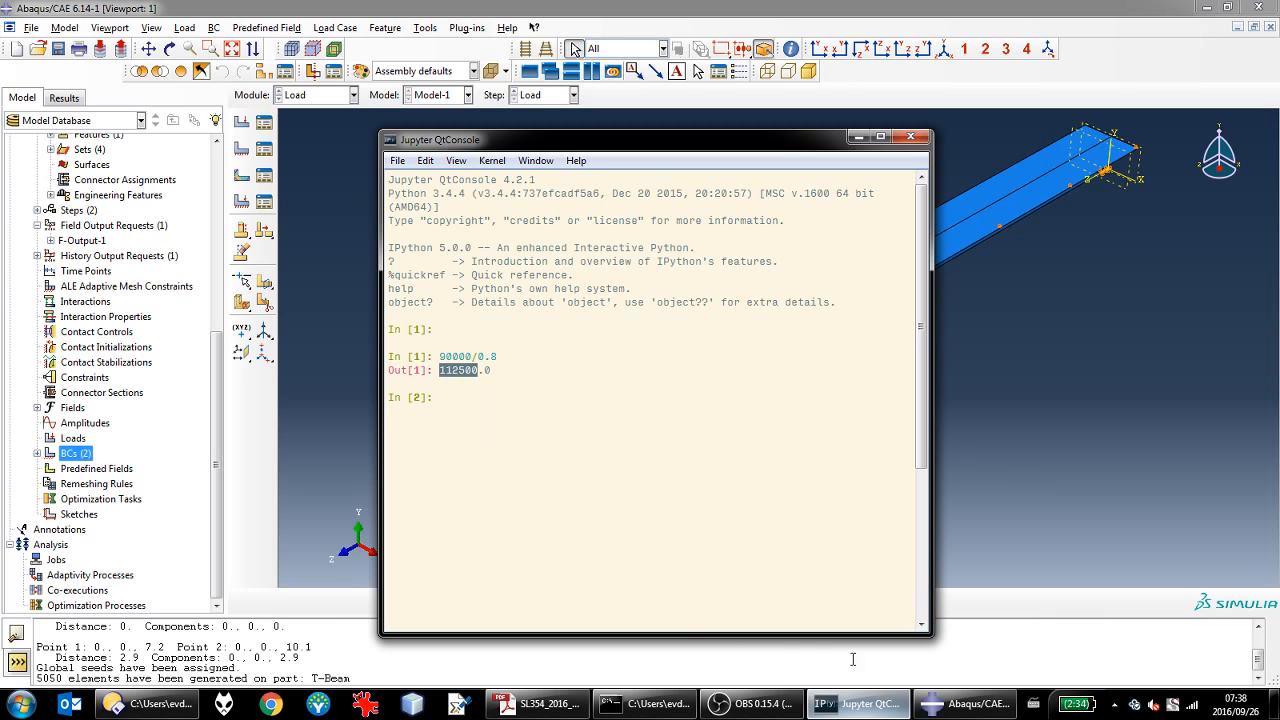
# Step: Switch back to Abaqus/CAE and start a Pressure load in the Load step on both top flange faces
pyautogui.click(960, 712)
pyautogui.doubleClick(73, 438)
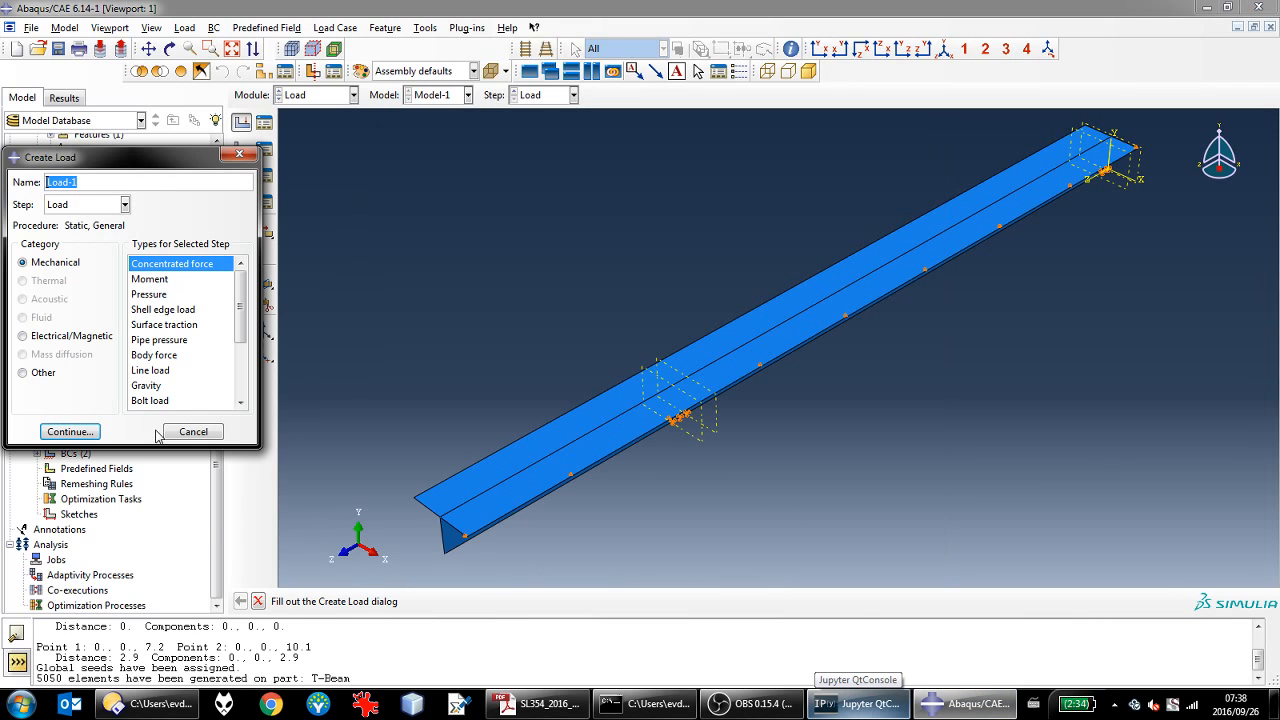
pyautogui.click(163, 296)
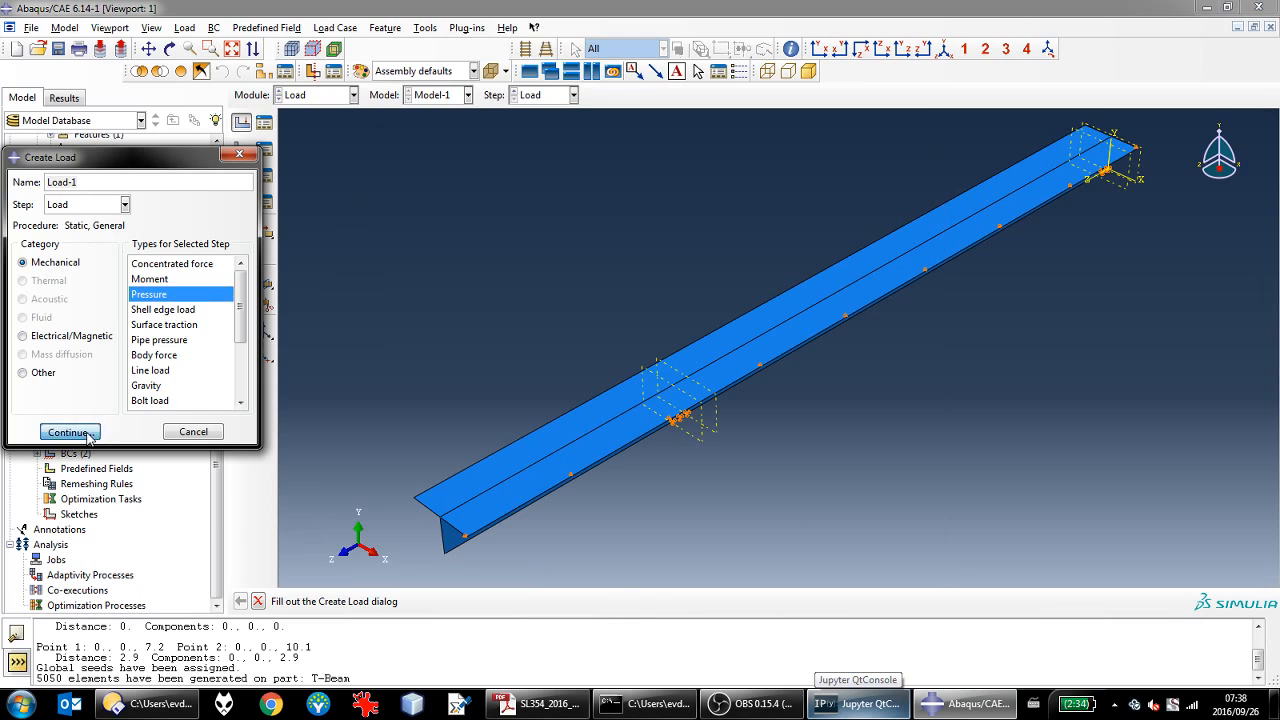
pyautogui.click(68, 432)
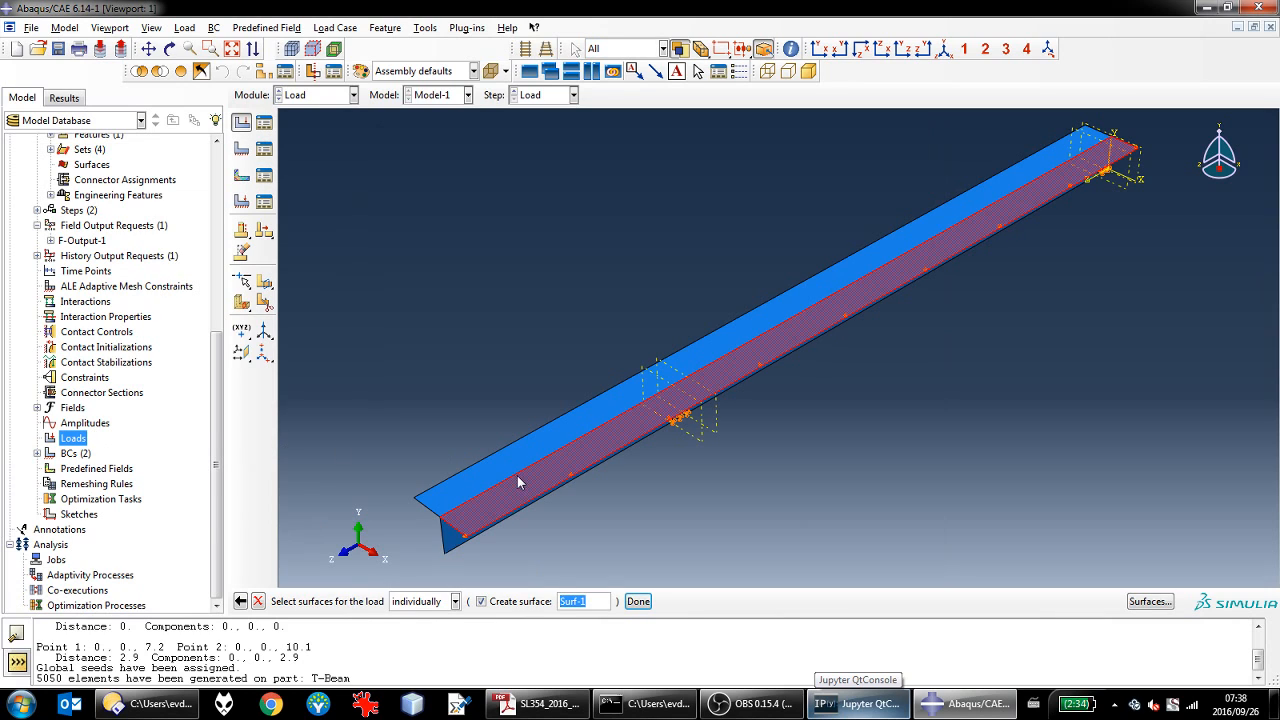
pyautogui.keyDown('shift'); pyautogui.click(505, 475); pyautogui.keyUp('shift')
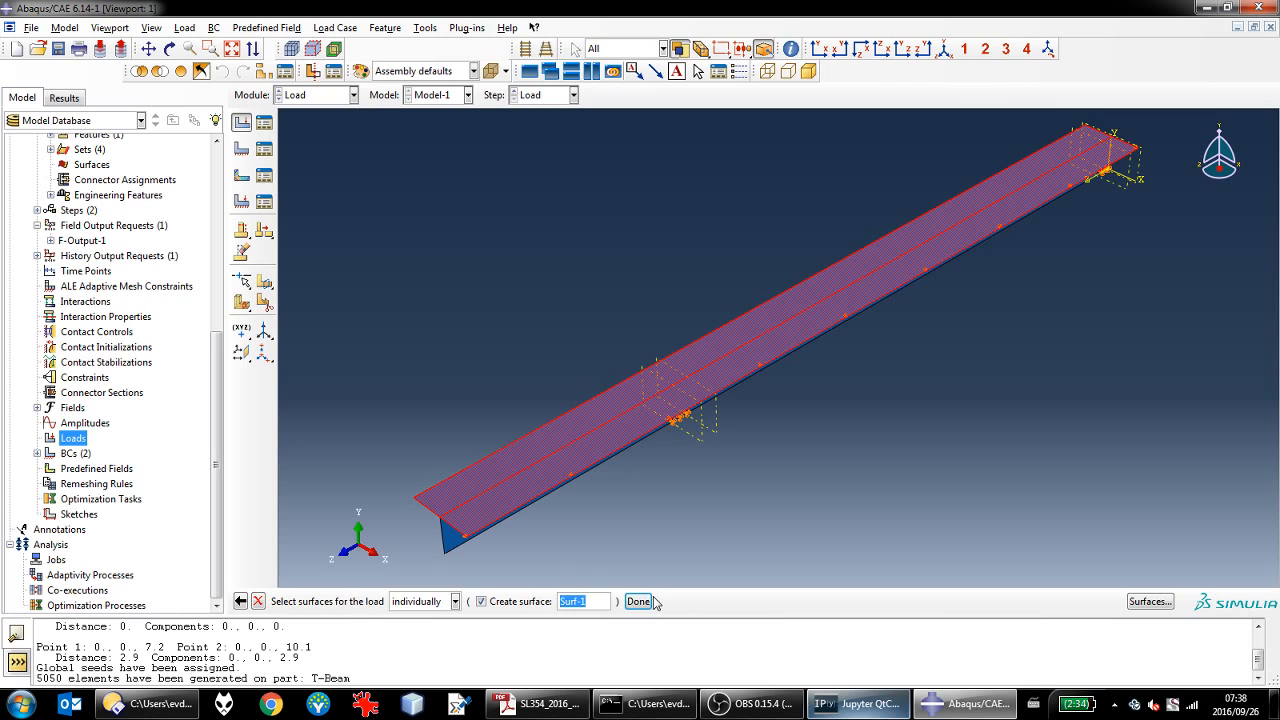
pyautogui.click(638, 601)
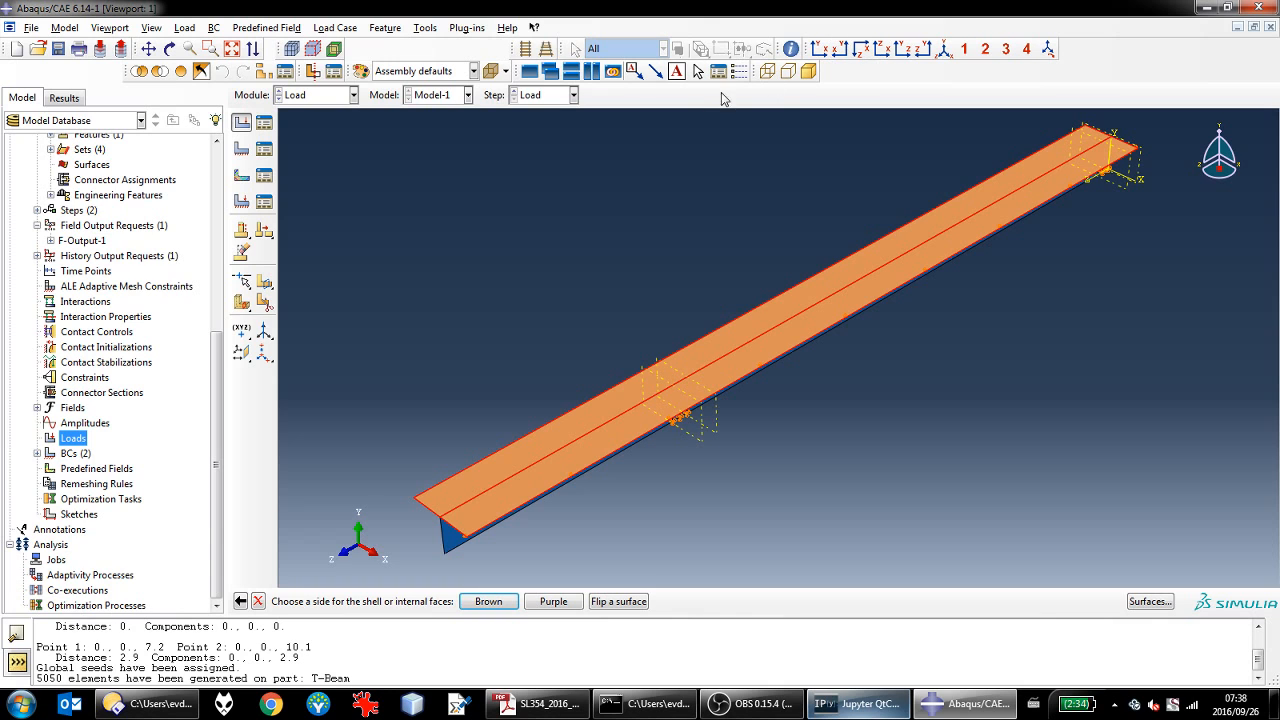
# Step: Apply the pressure to the brown side of the flange faces with a uniform magnitude of 112500
pyautogui.click(171, 49)
pyautogui.moveTo(803, 345)
pyautogui.mouseDown()
pyautogui.moveTo(758, 160)
pyautogui.moveTo(791, 323)
pyautogui.moveTo(783, 343)
pyautogui.mouseUp()
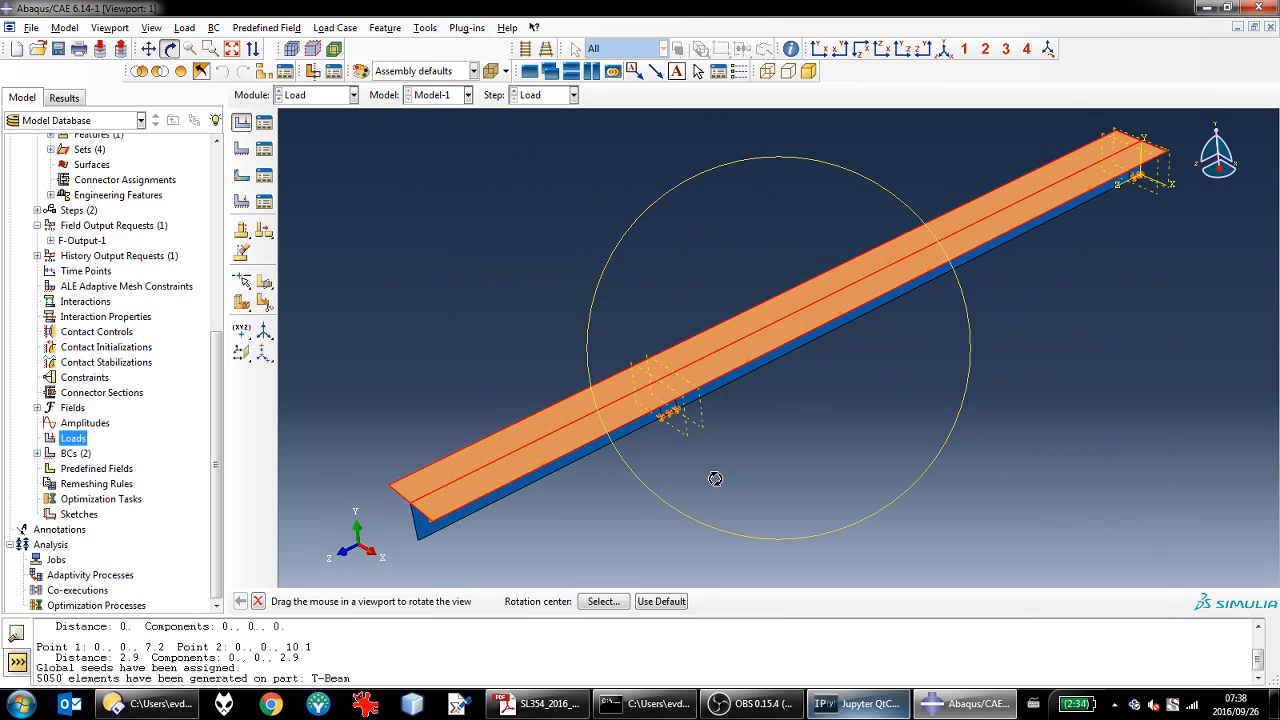
pyautogui.press('Escape')
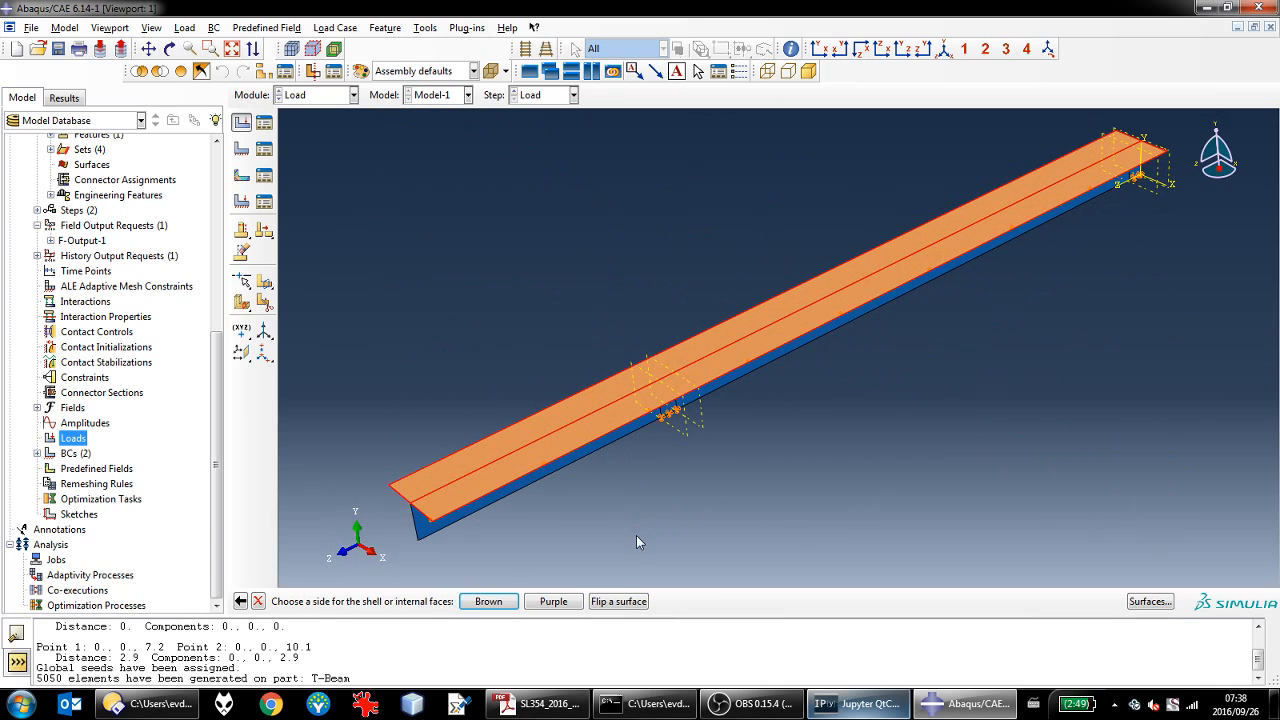
pyautogui.click(488, 601)
pyautogui.click(107, 307)
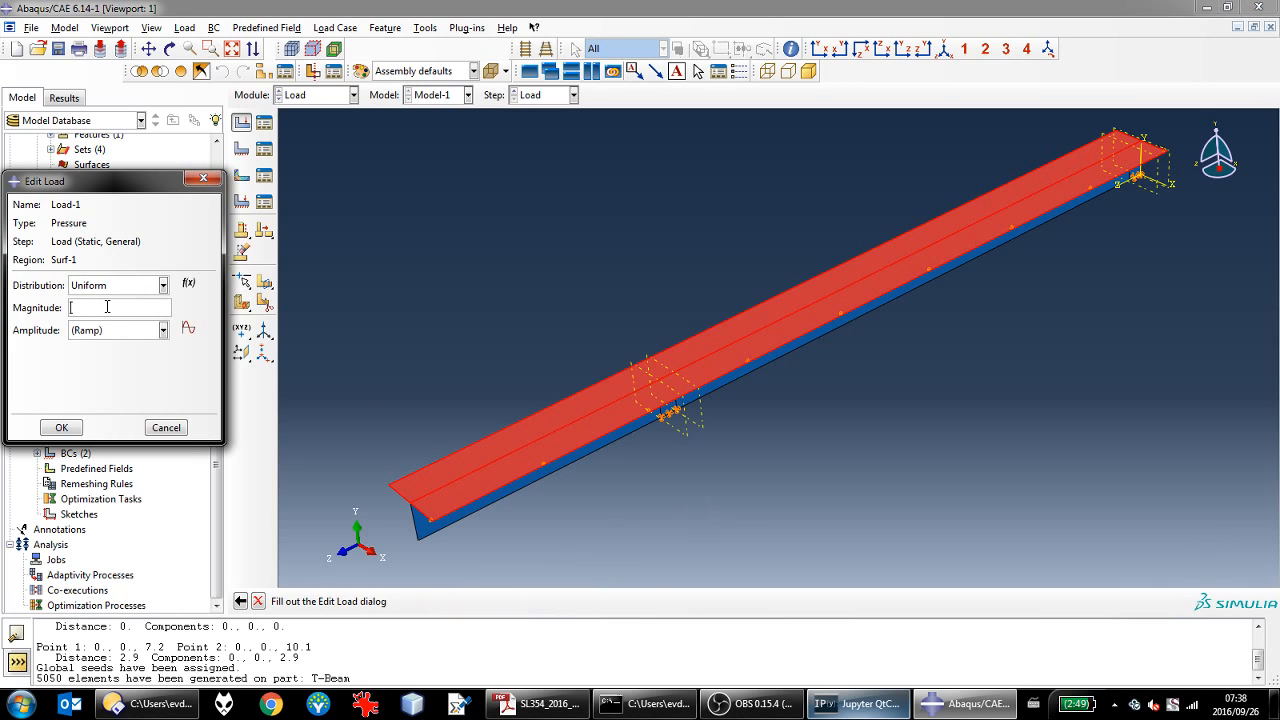
pyautogui.write('112500')
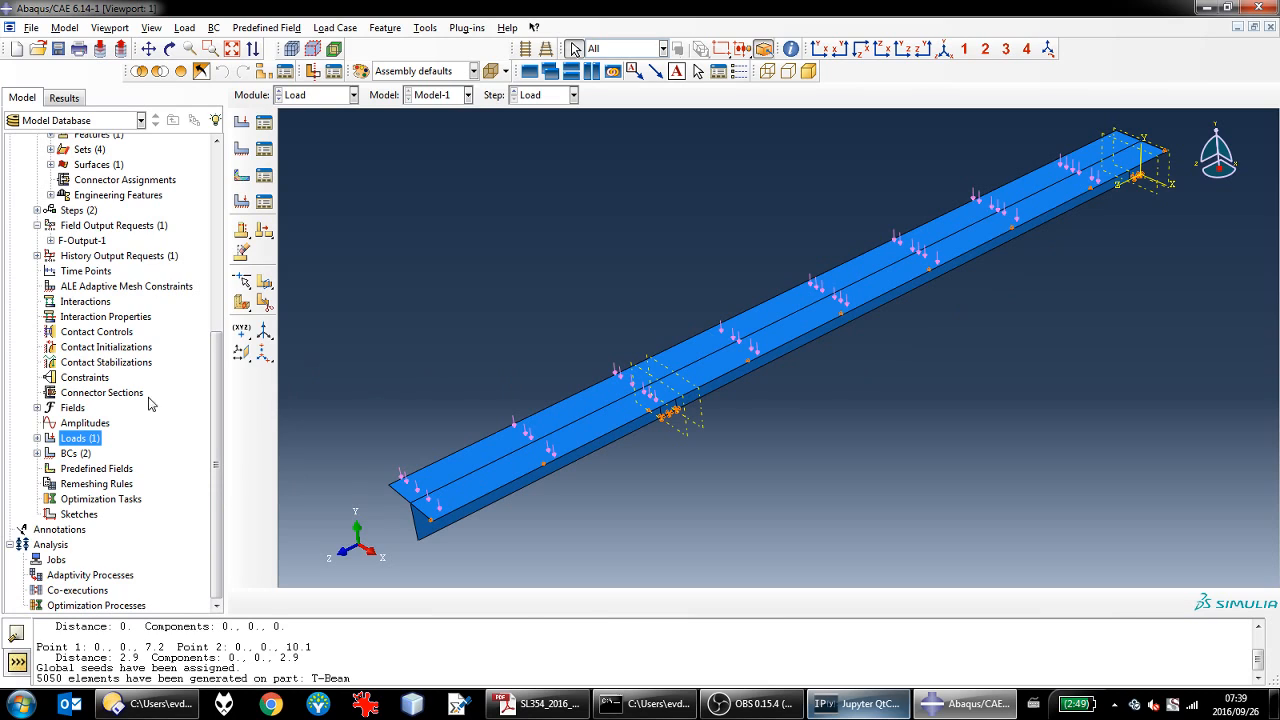
# Step: Create a full analysis job named ExampleShells from Model-1 with the default job settings
pyautogui.rightClick(59, 561)
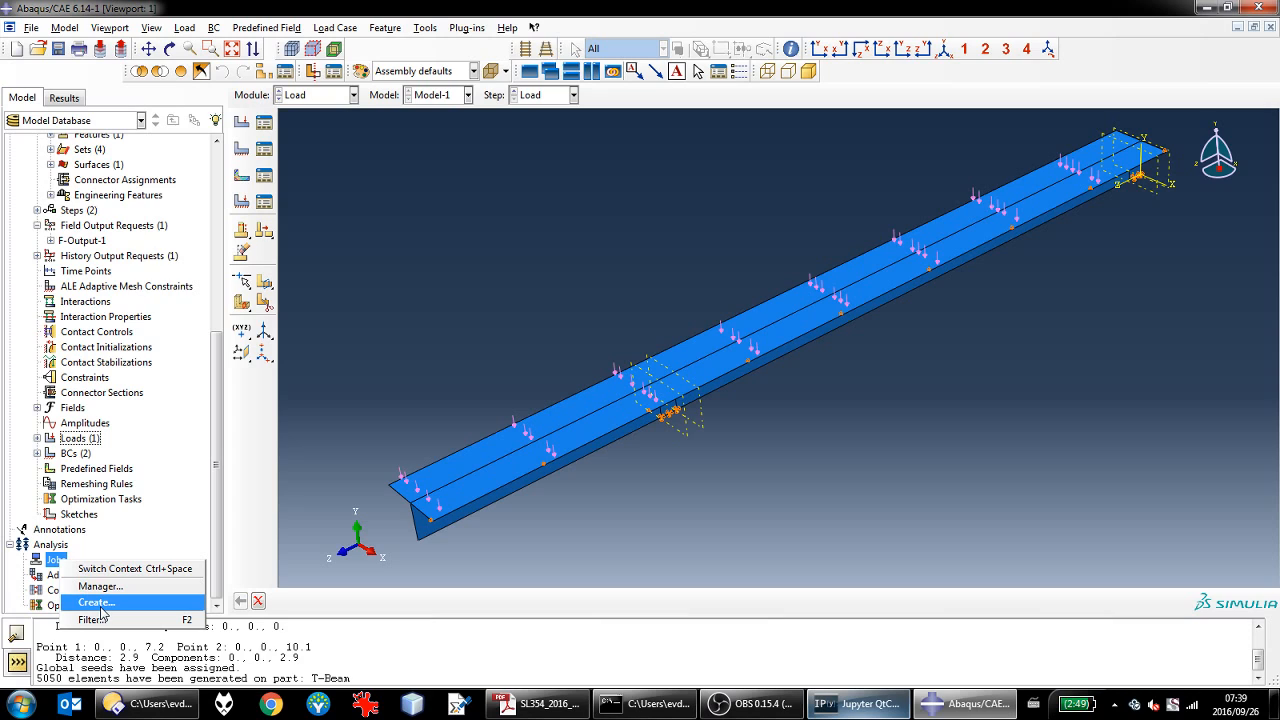
pyautogui.click(97, 603)
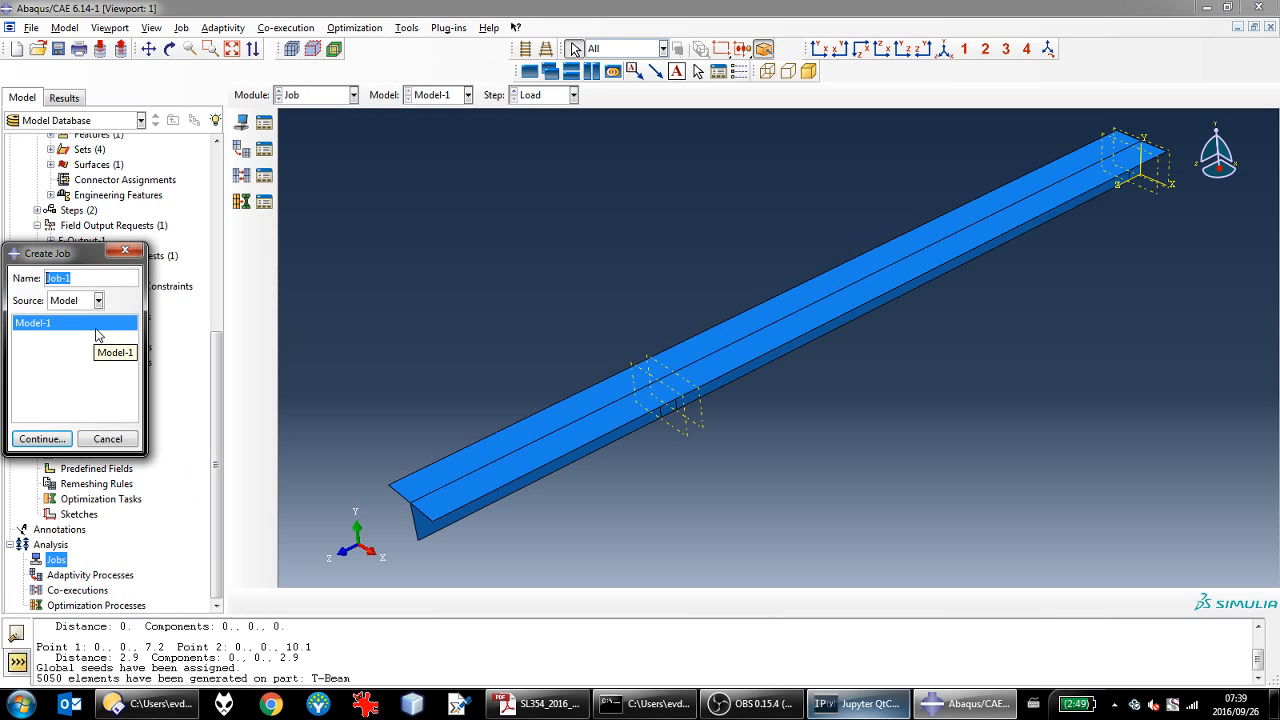
pyautogui.write('ExampleShells')
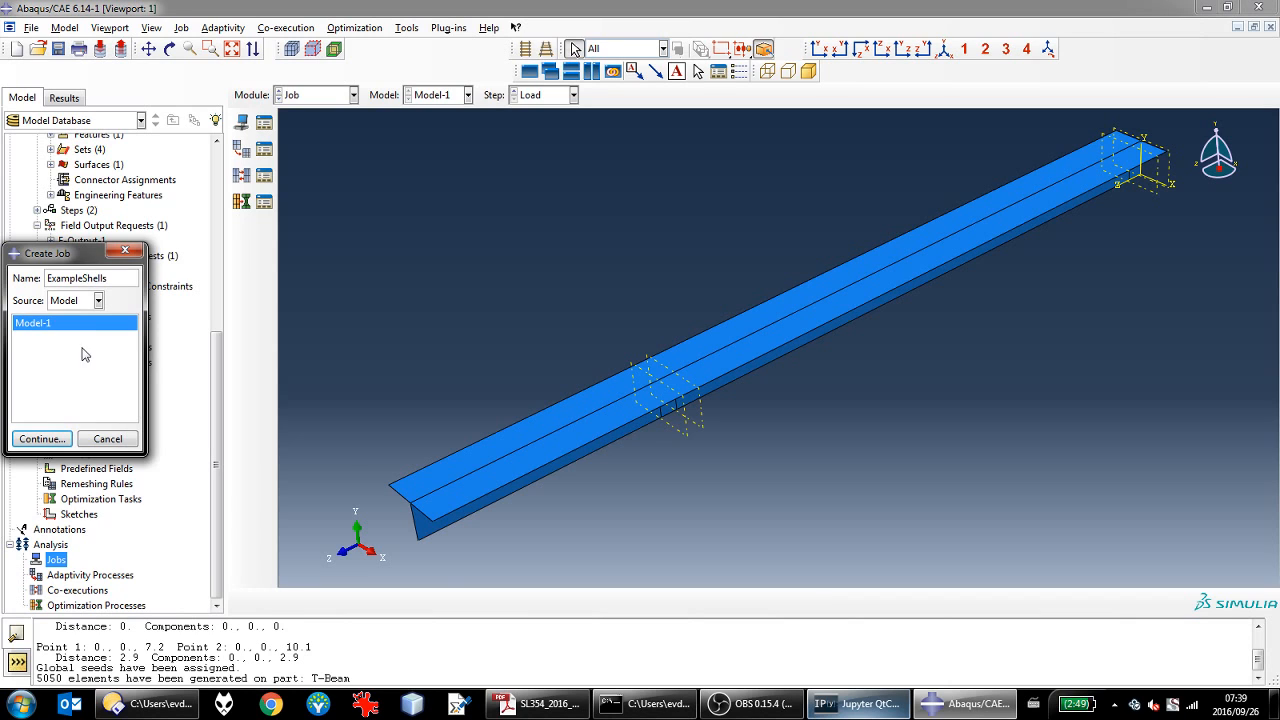
pyautogui.click(42, 439)
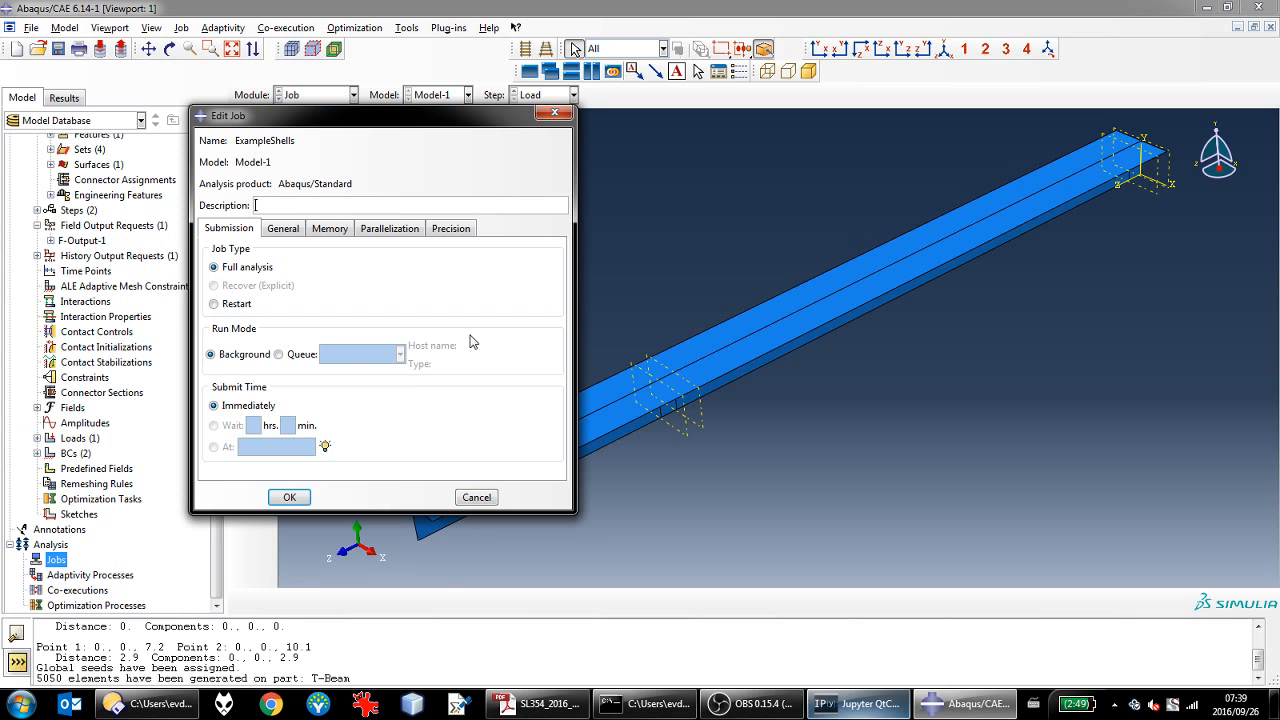
pyautogui.click(289, 497)
# Step: Submit the ExampleShells job for analysis
pyautogui.click(24, 561)
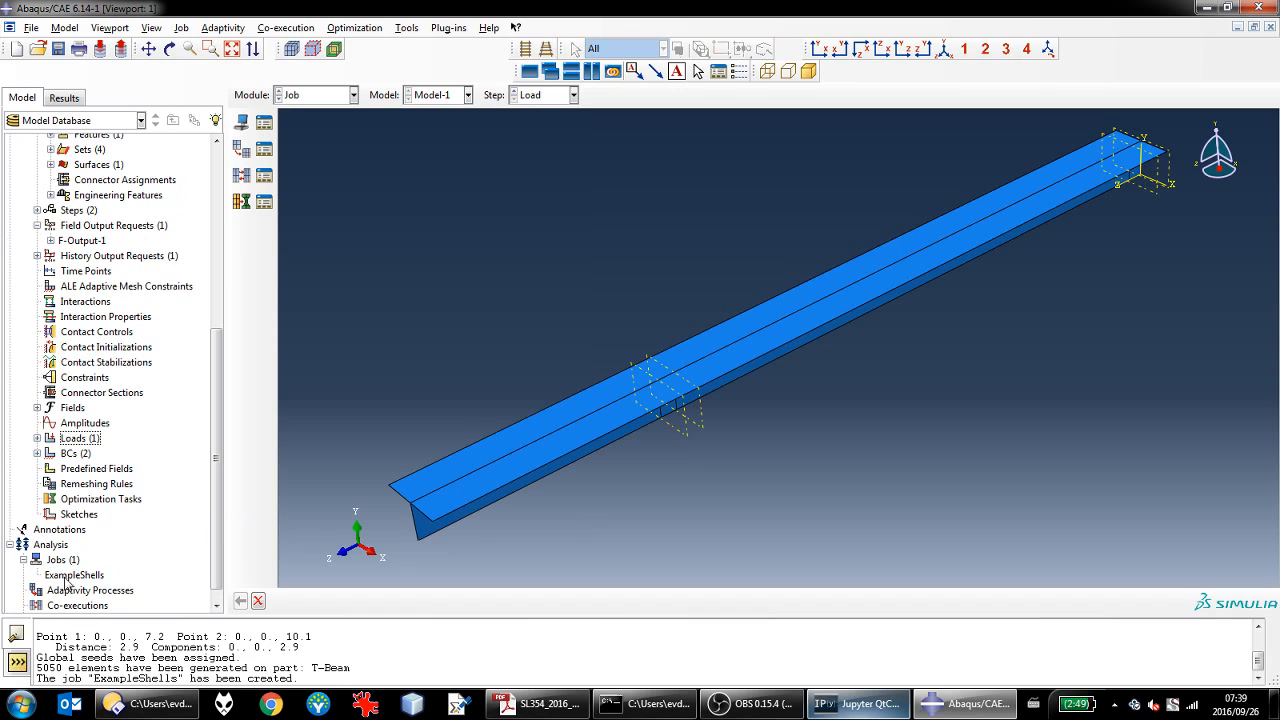
pyautogui.rightClick(70, 579)
pyautogui.click(100, 596)
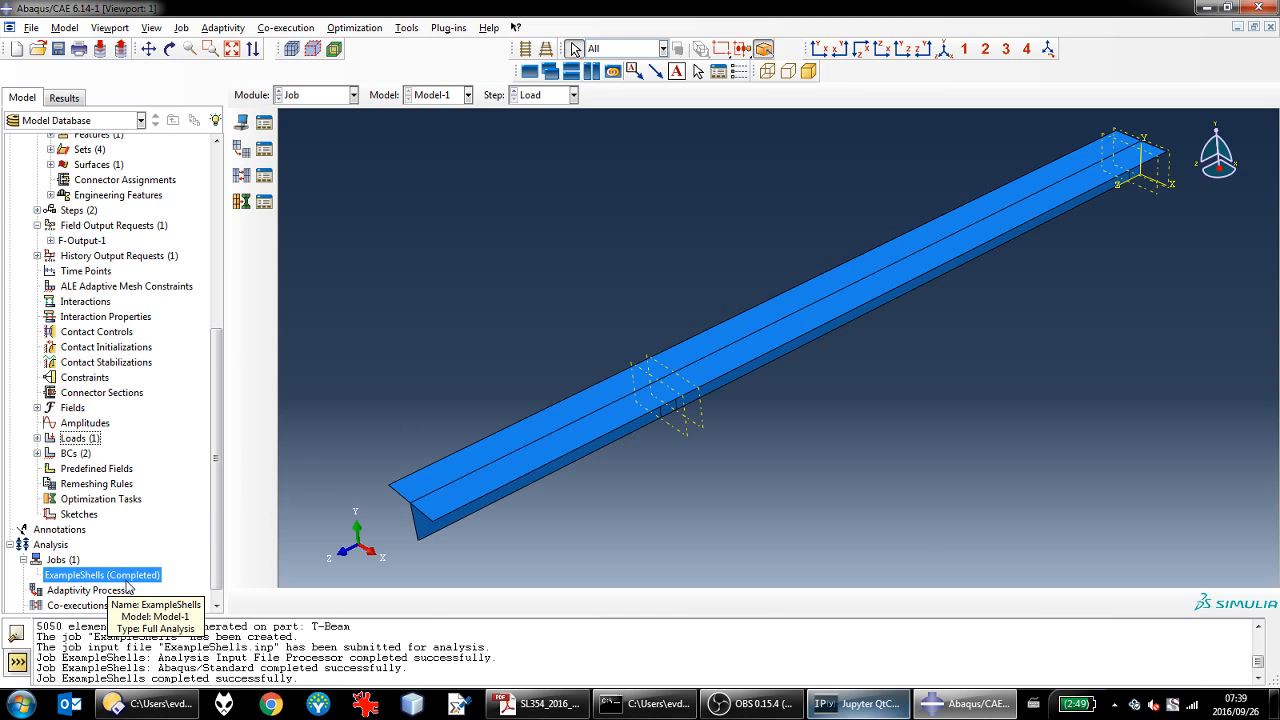
# Step: Open the ExampleShells results and plot the Mises stress contours on the deformed beam in a side view
pyautogui.rightClick(127, 580)
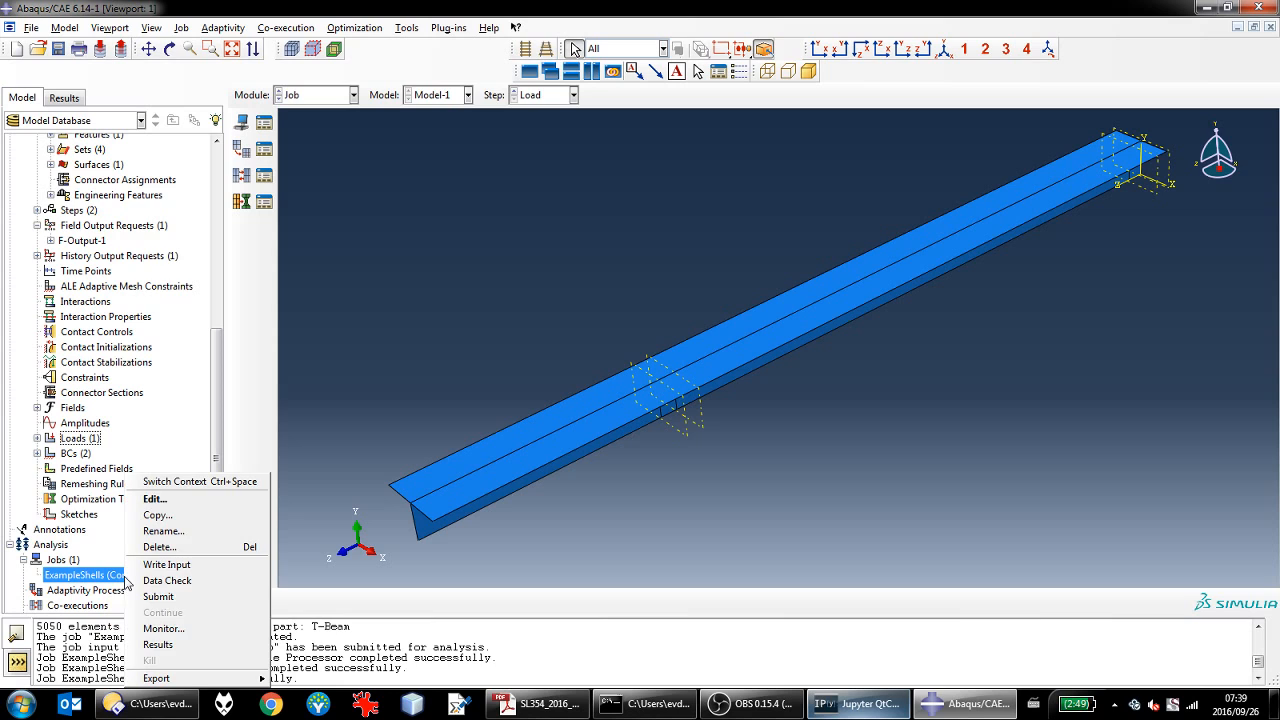
pyautogui.click(160, 658)
pyautogui.click(241, 197)
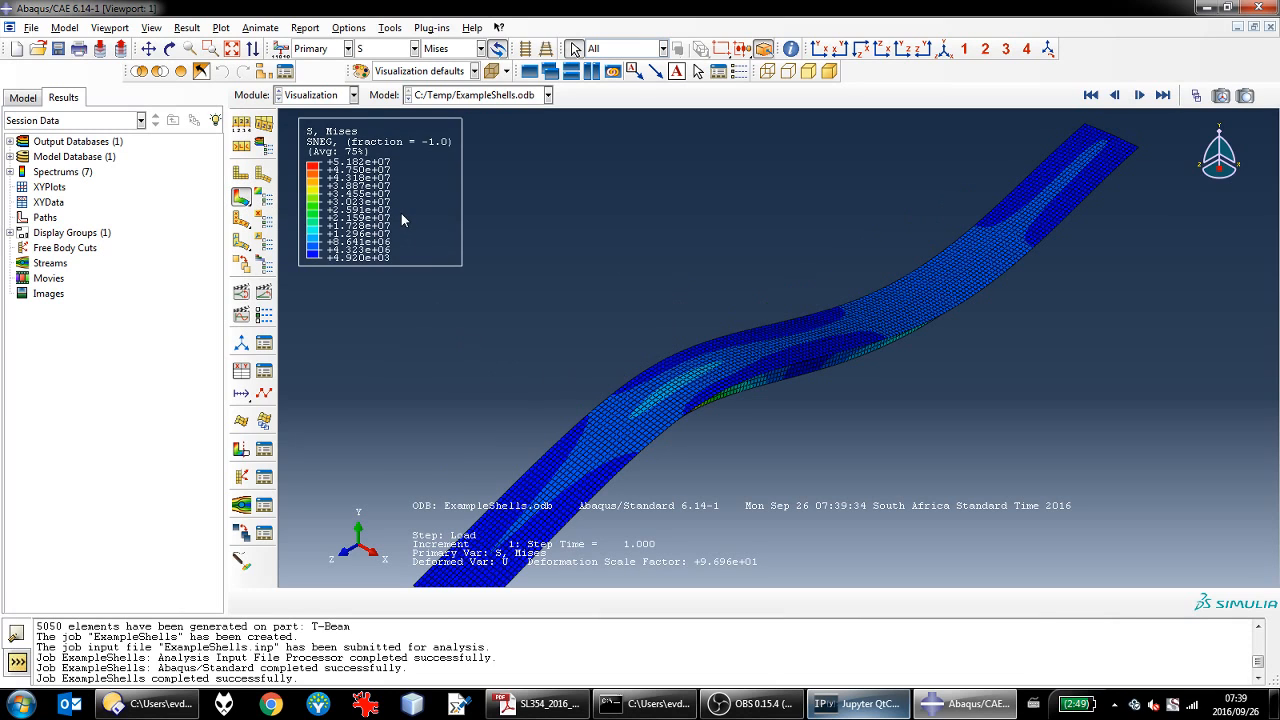
pyautogui.click(903, 48)
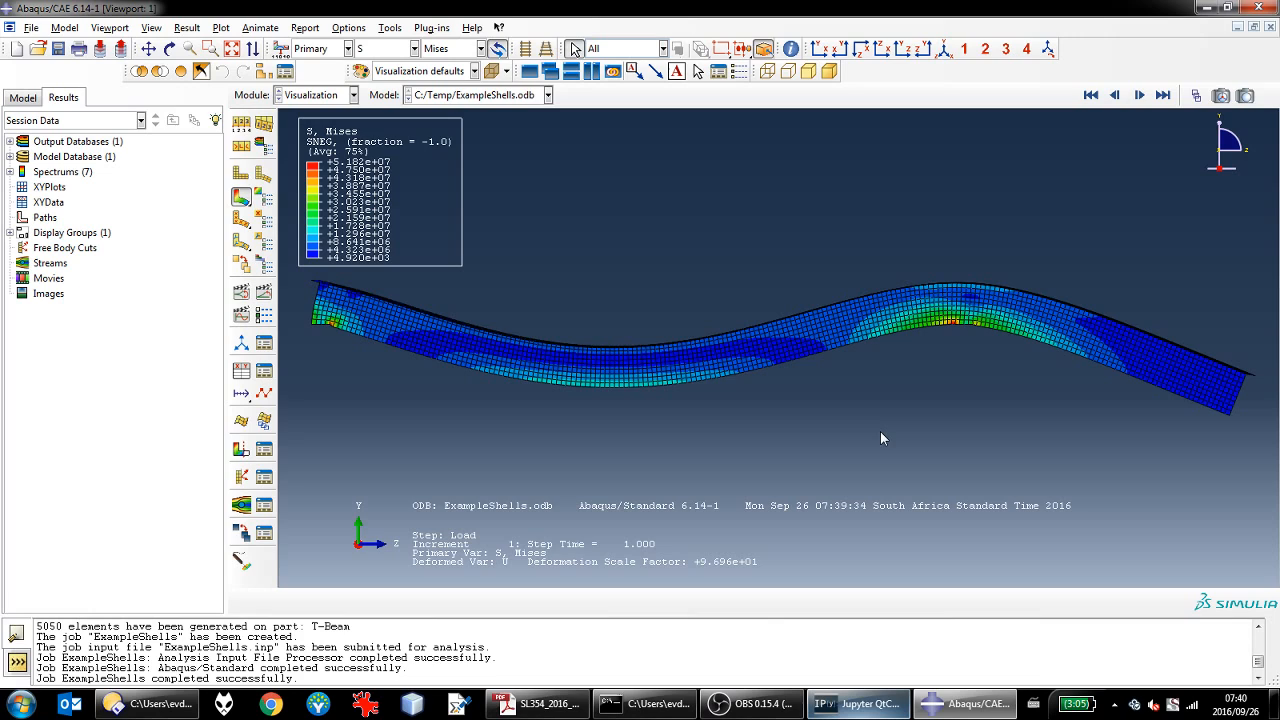
# Step: Change the plotted stress invariant to Max. In-Plane Principal on the deformed beam
pyautogui.click(481, 50)
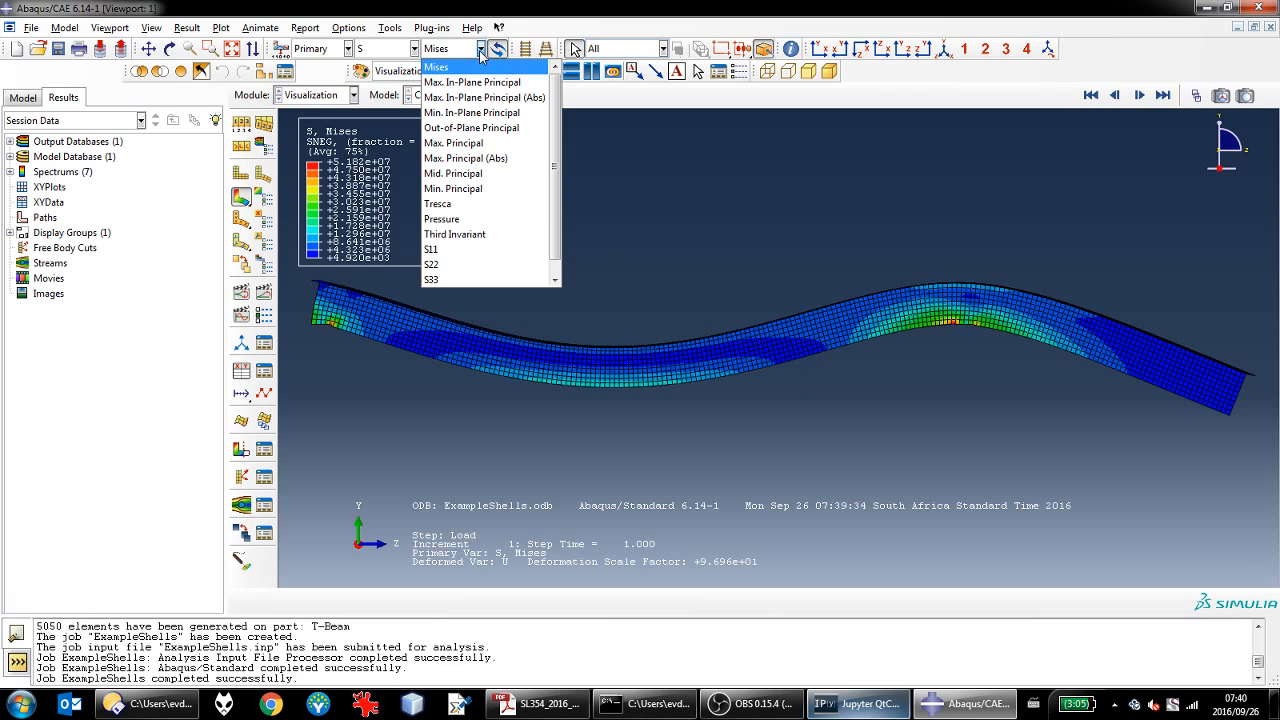
pyautogui.click(556, 276)
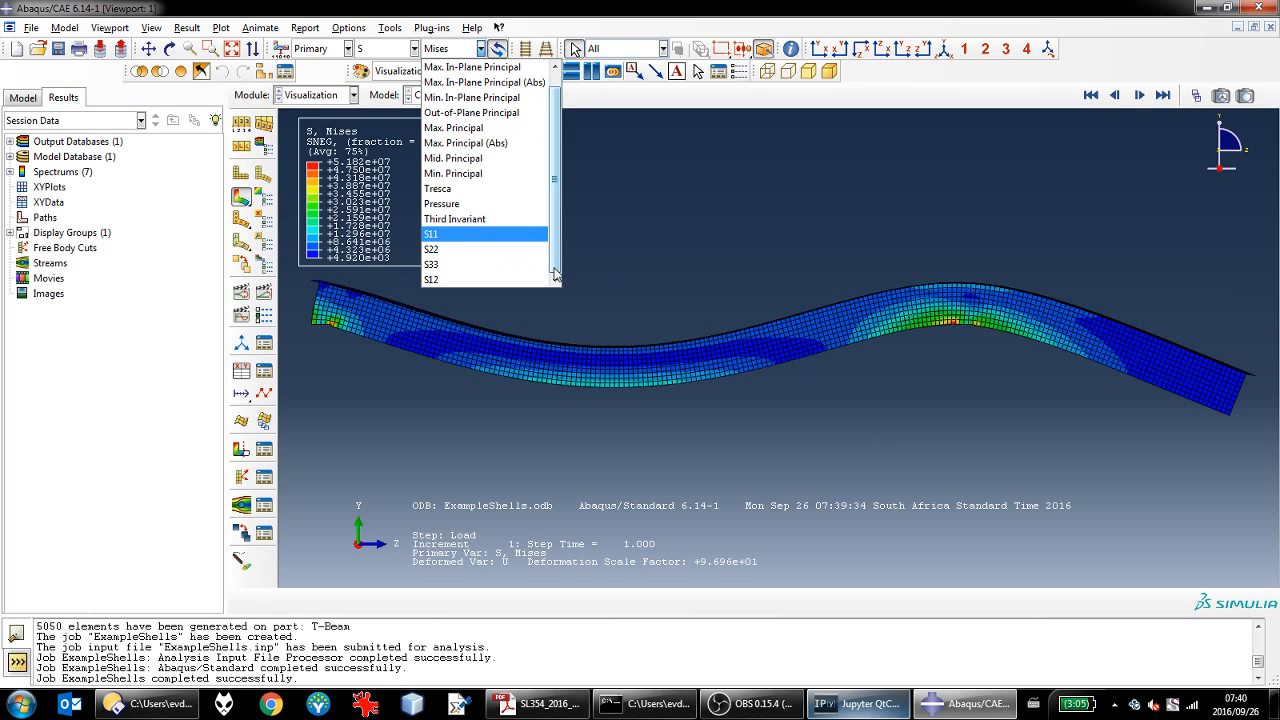
pyautogui.scroll(1, 472, 90)
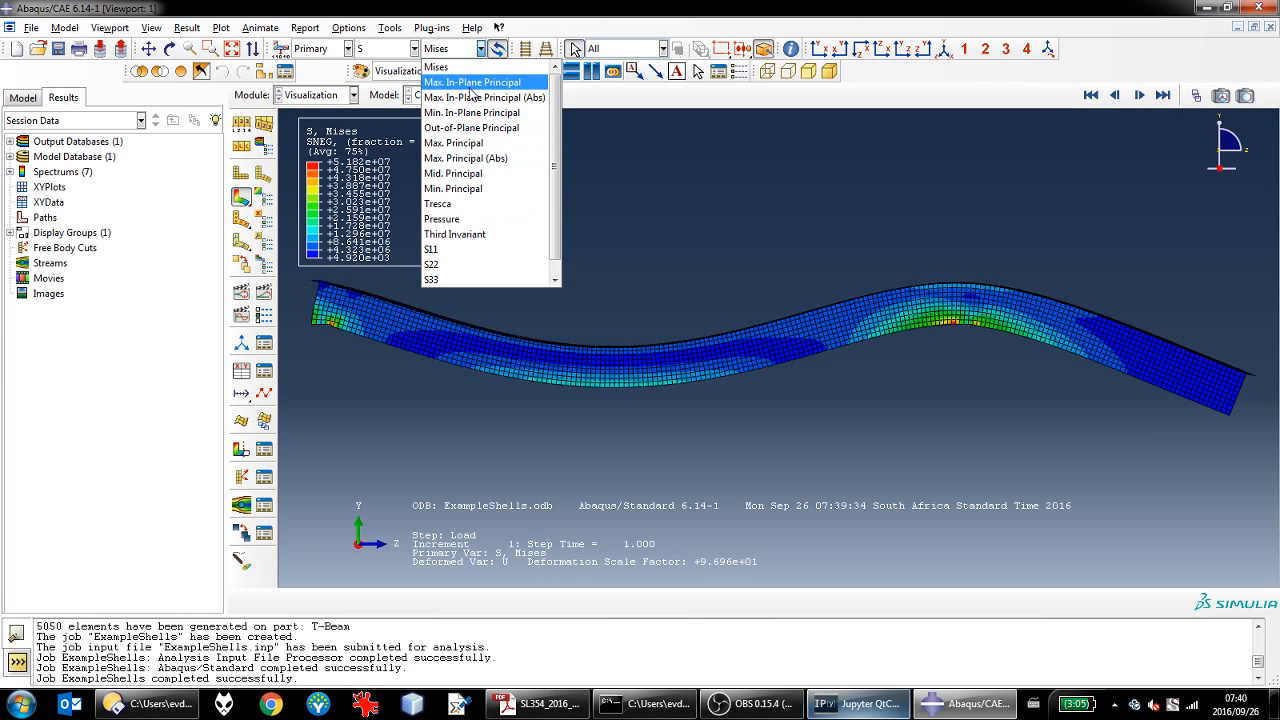
pyautogui.click(473, 85)
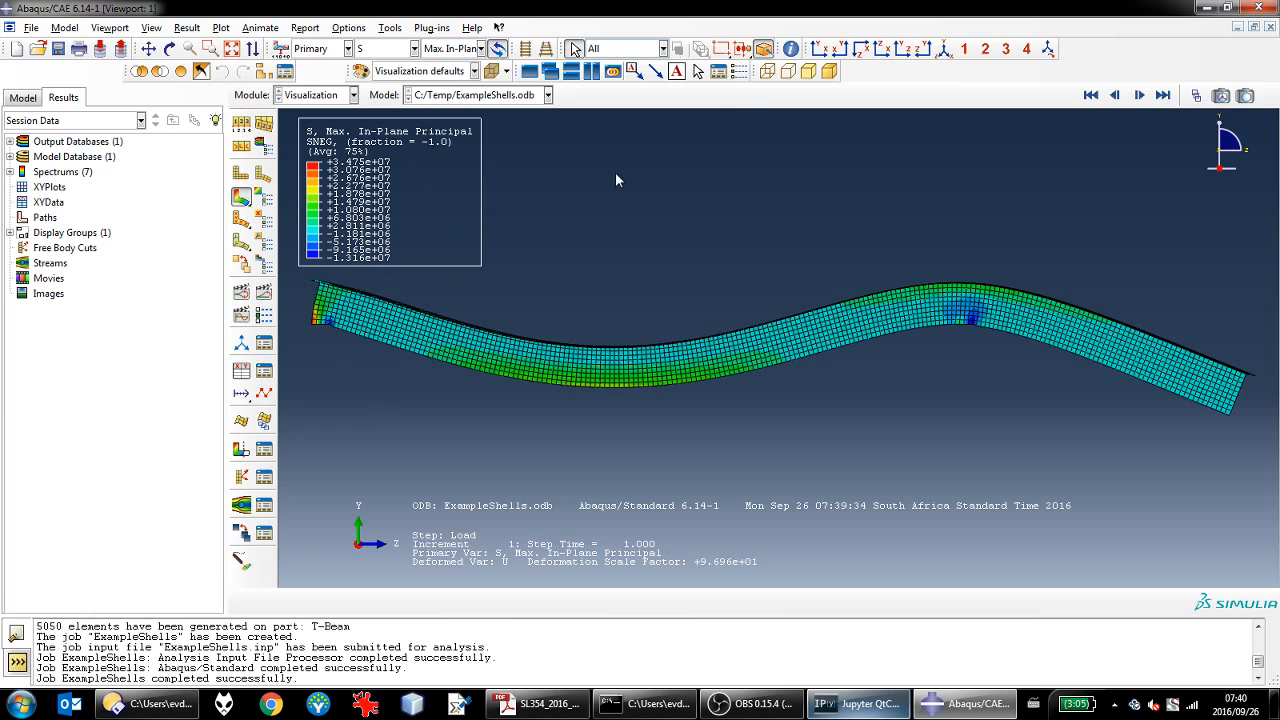
# Step: Show the deformed beam in an isometric view and plot its S11 stress component
pyautogui.click(941, 52)
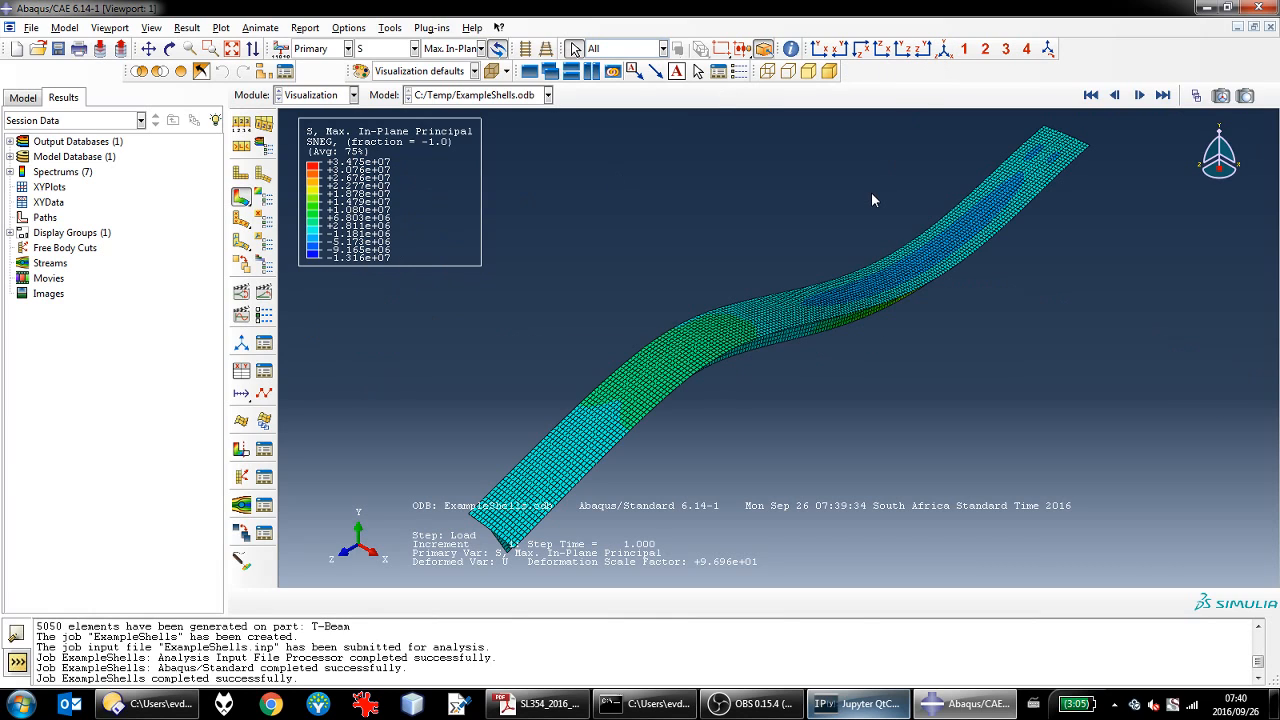
pyautogui.click(481, 48)
pyautogui.click(466, 249)
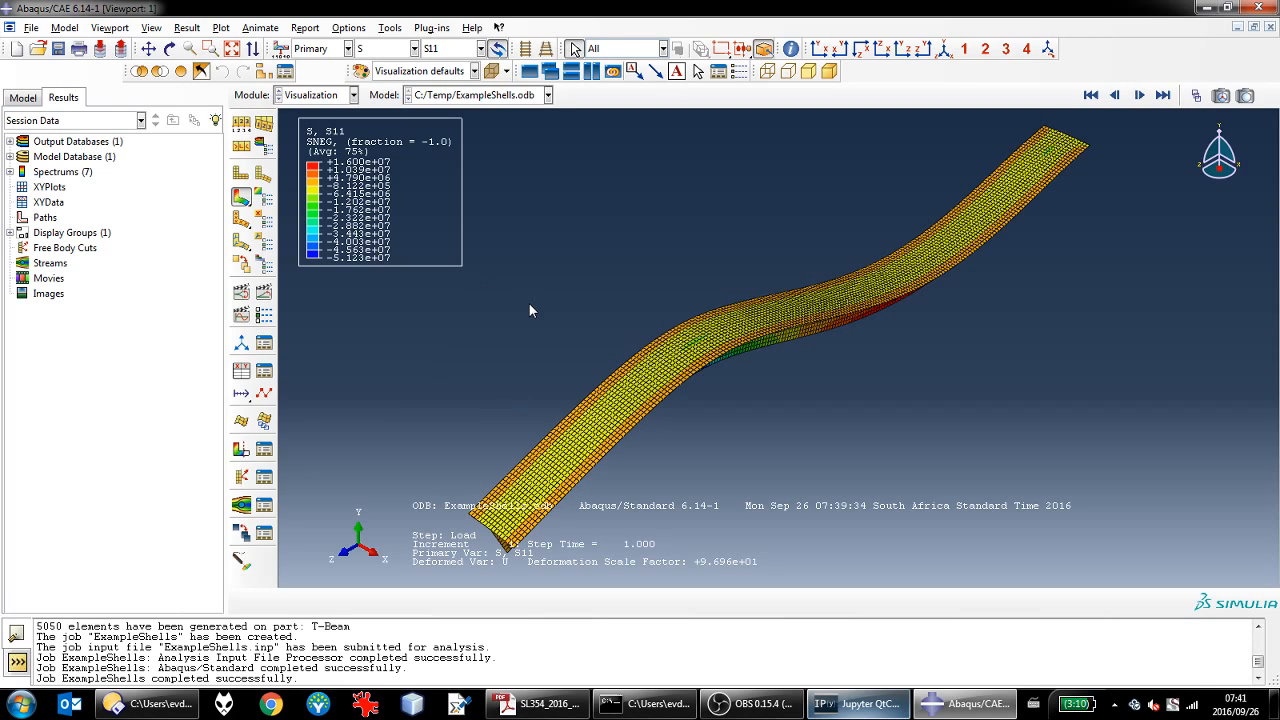
# Step: Set the render style to wireframe and plot the material orientations on the deformed shape
pyautogui.click(767, 75)
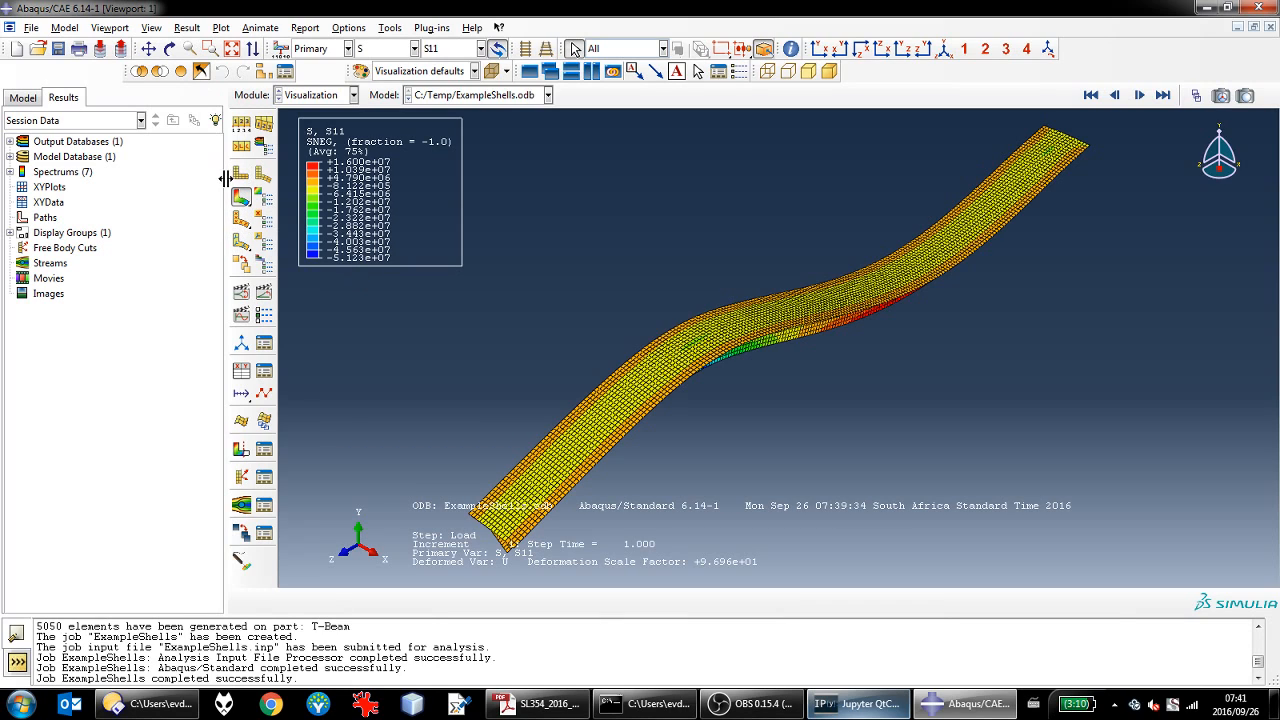
pyautogui.click(242, 246)
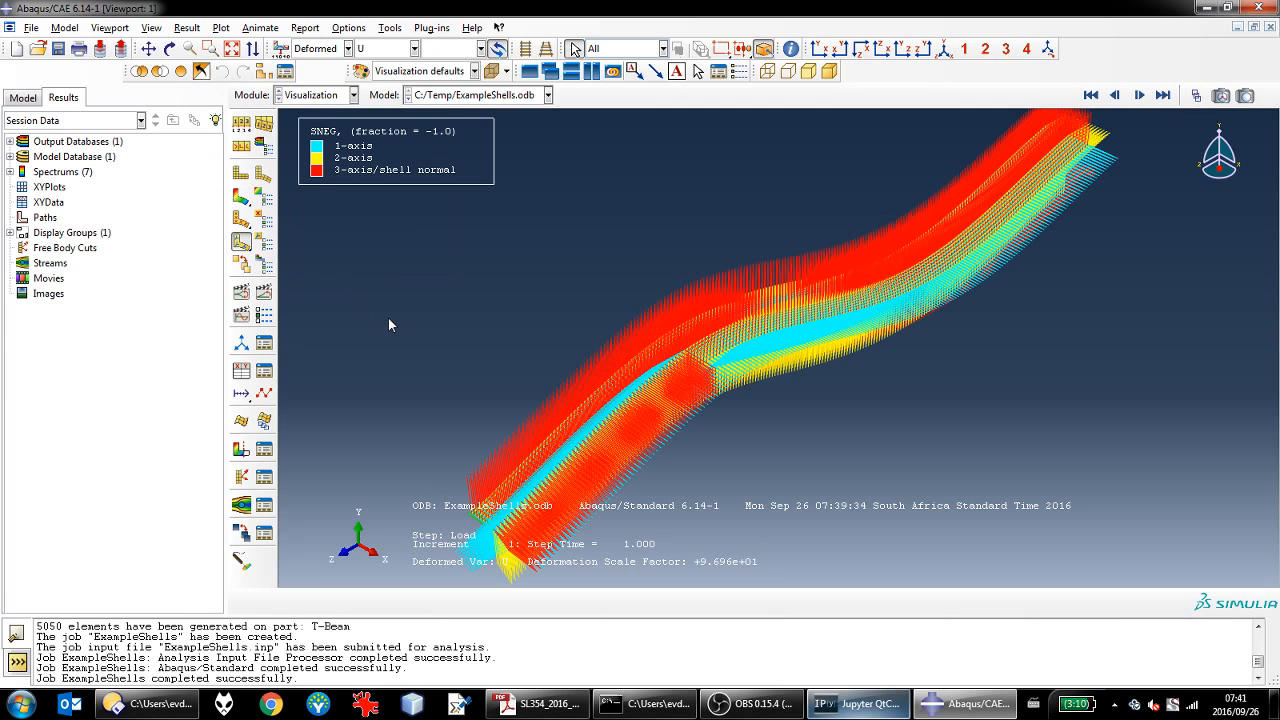
pyautogui.scroll(5, 540, 390)
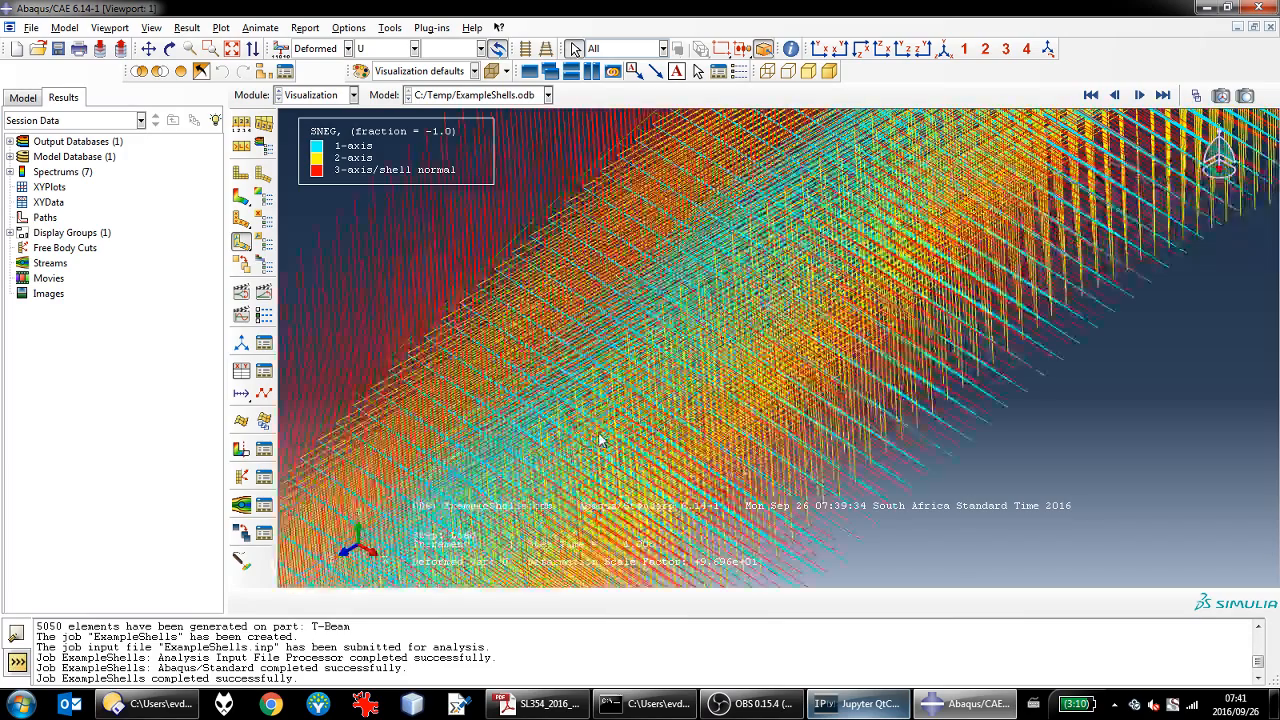
pyautogui.scroll(-3, 424, 384)
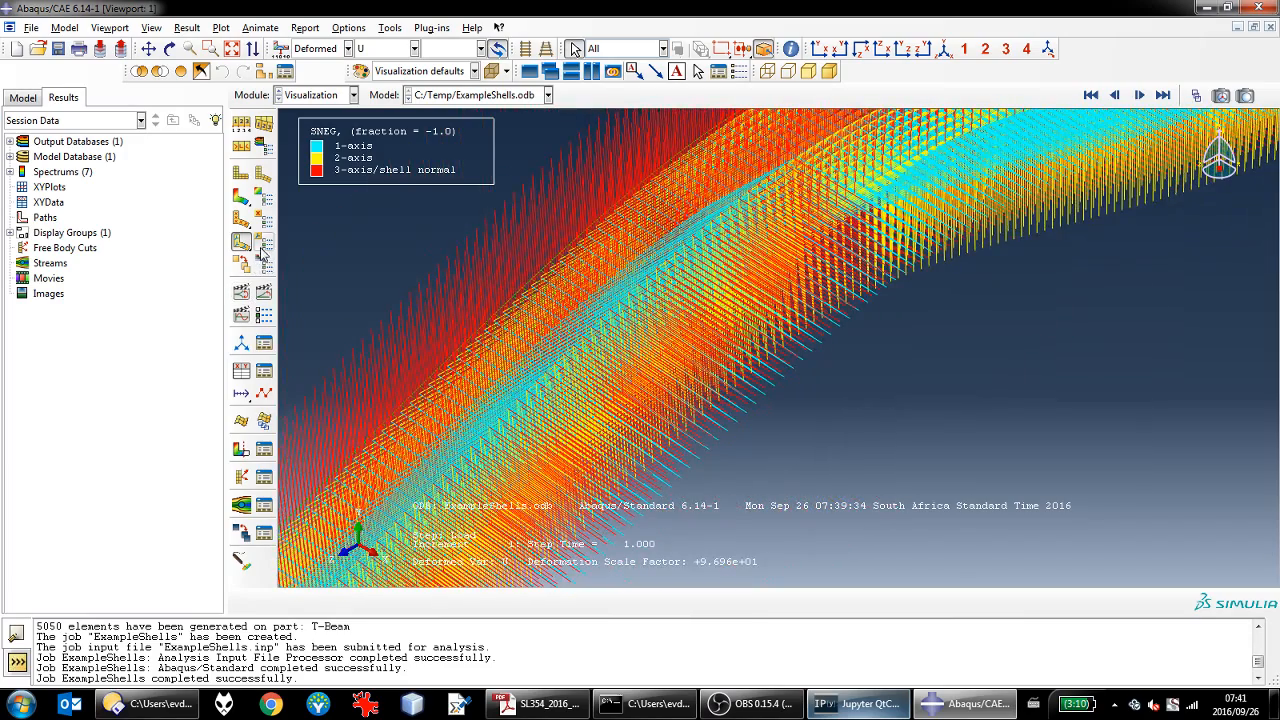
# Step: Hide the 3-axis in the material orientation plot and base the symbol size on screen size
pyautogui.click(263, 250)
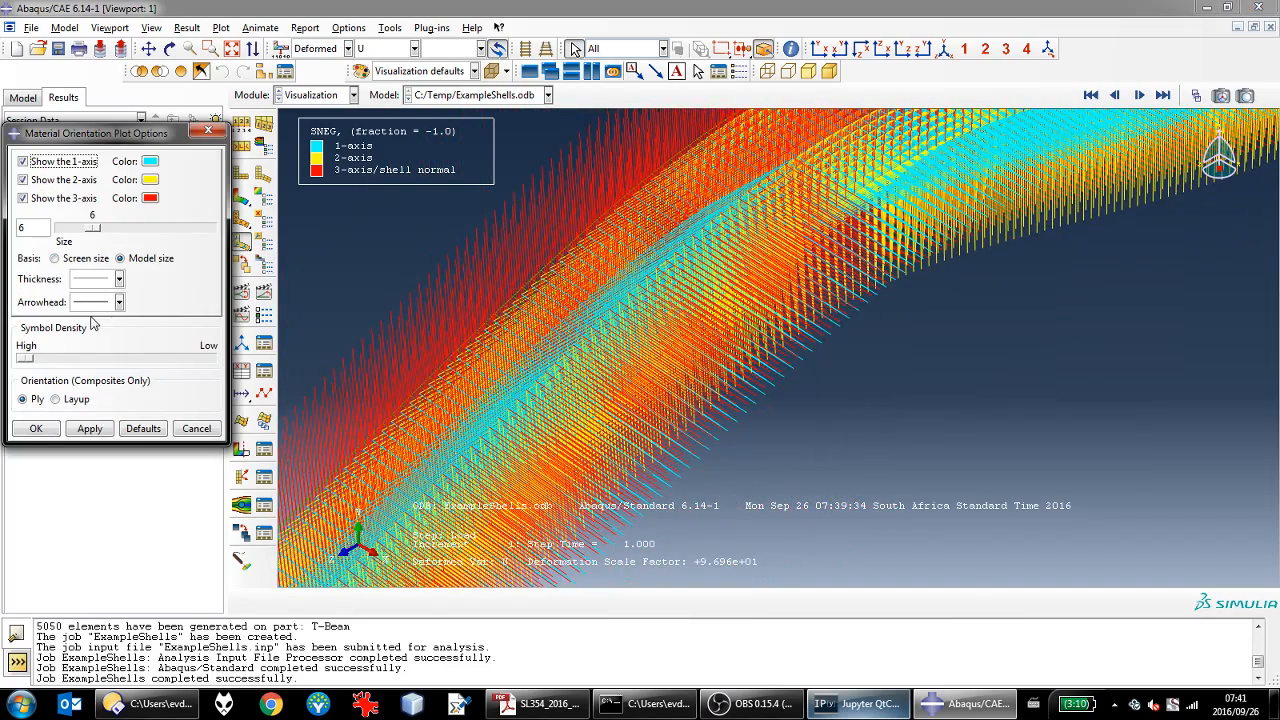
pyautogui.click(86, 199)
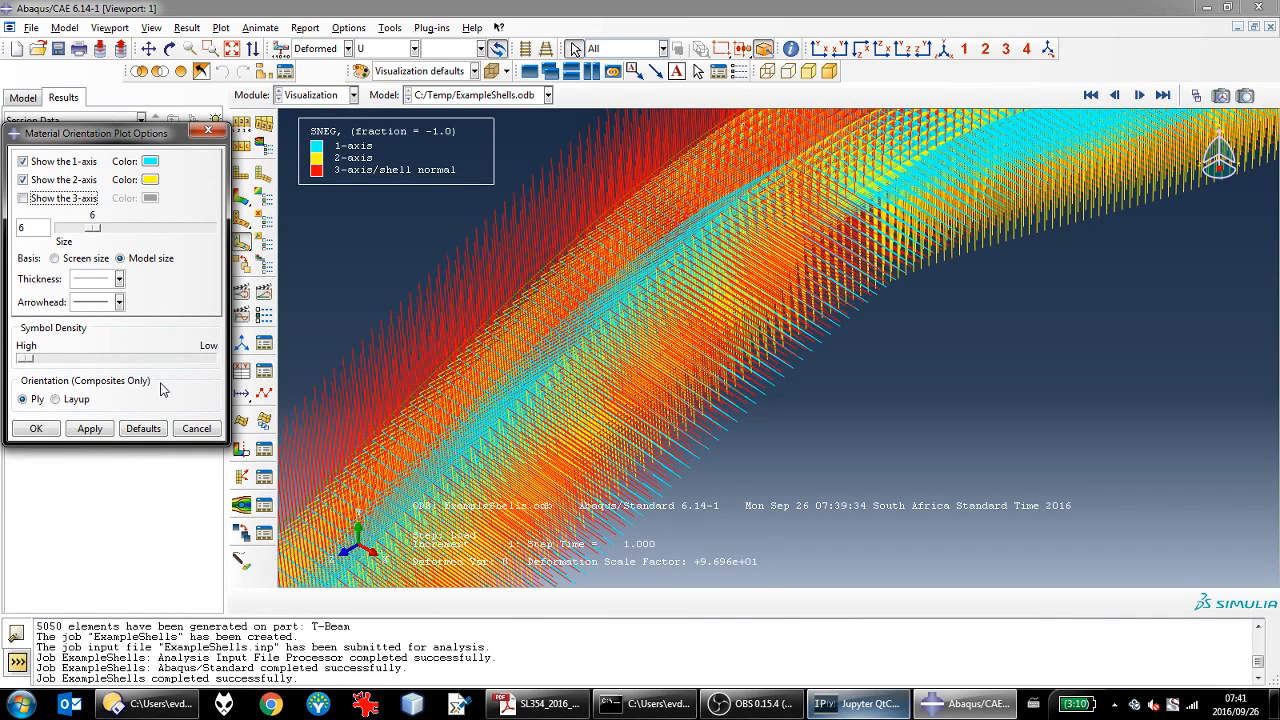
pyautogui.click(86, 259)
pyautogui.click(100, 432)
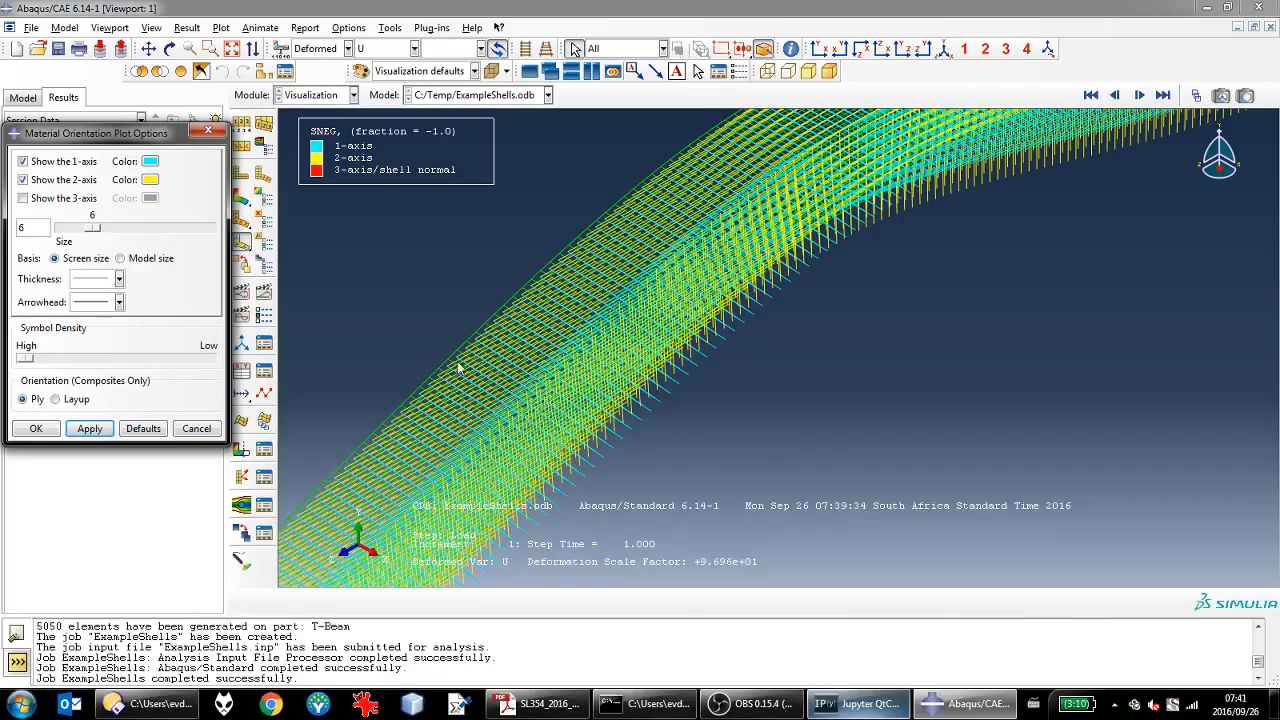
# Step: Set the material orientation symbol size to 2 and examine the 1- and 2-axes on the elements
pyautogui.scroll(-5, 470, 368)
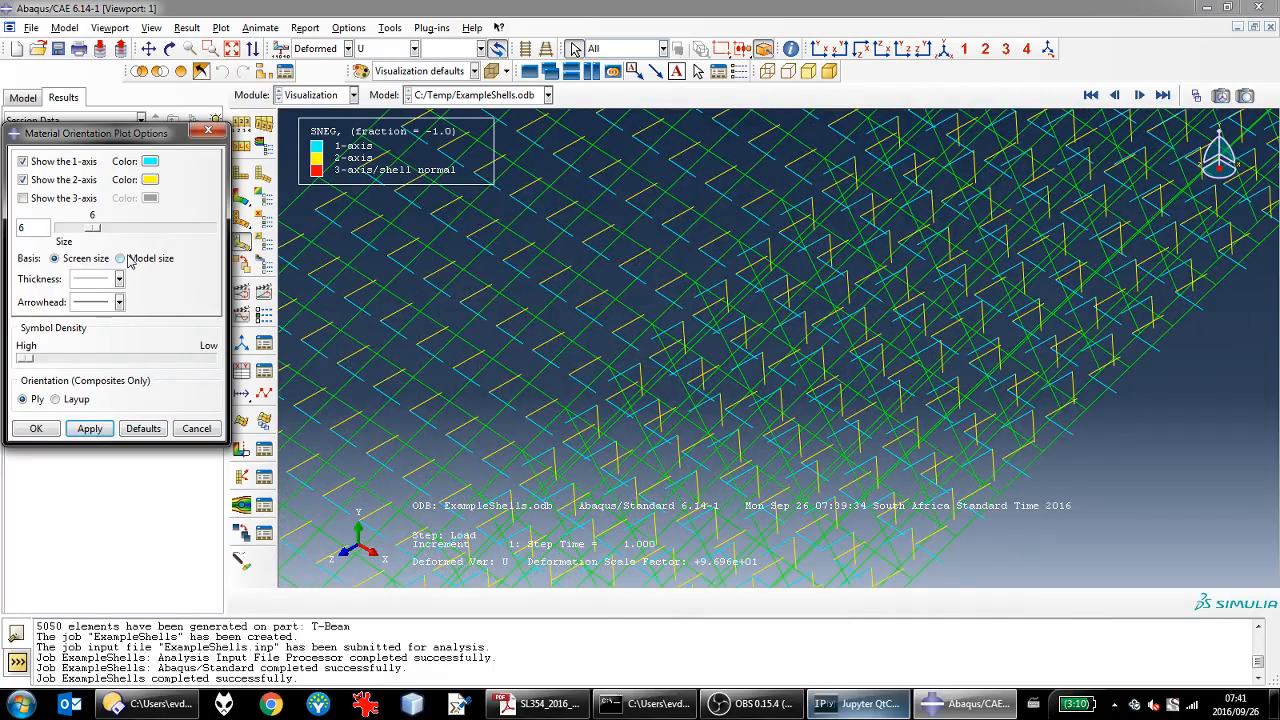
pyautogui.moveTo(94, 228); pyautogui.dragTo(68, 229)
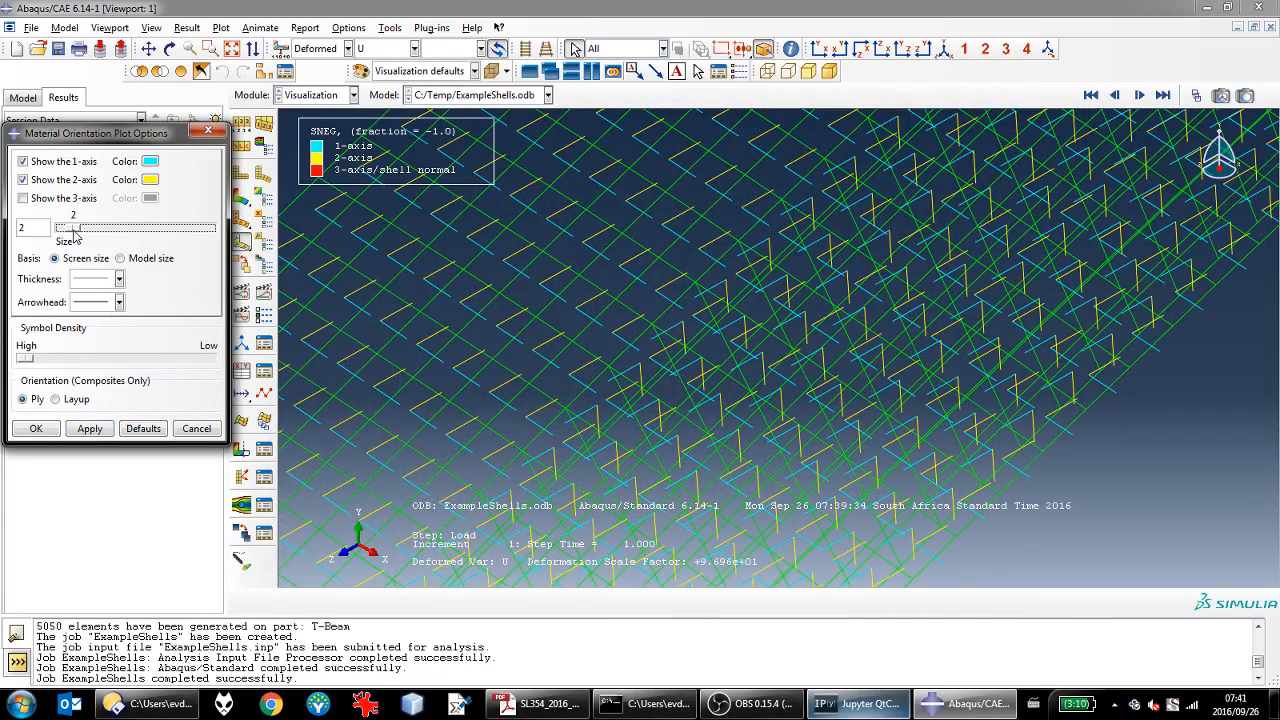
pyautogui.click(89, 428)
pyautogui.scroll(-3, 631, 285)
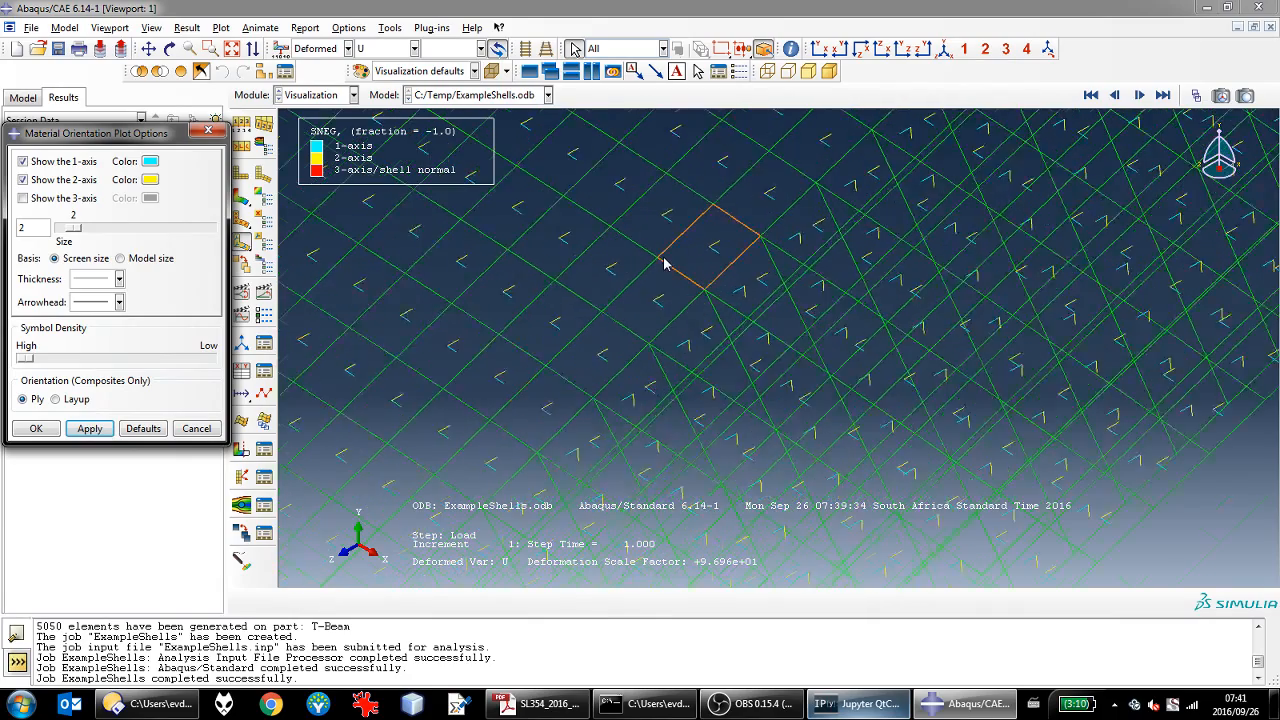
pyautogui.click(38, 428)
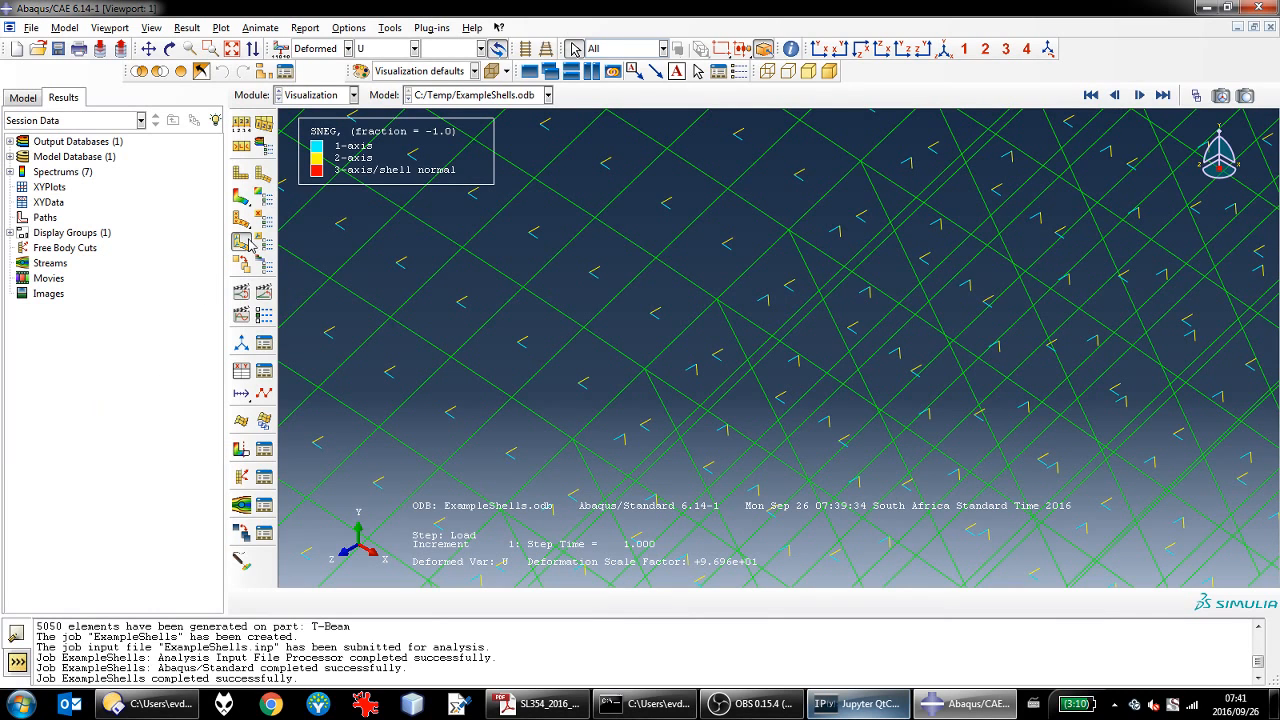
# Step: Plot the material orientations on the undeformed shape of the T-beam
pyautogui.moveTo(248, 246); pyautogui.dragTo(292, 247)
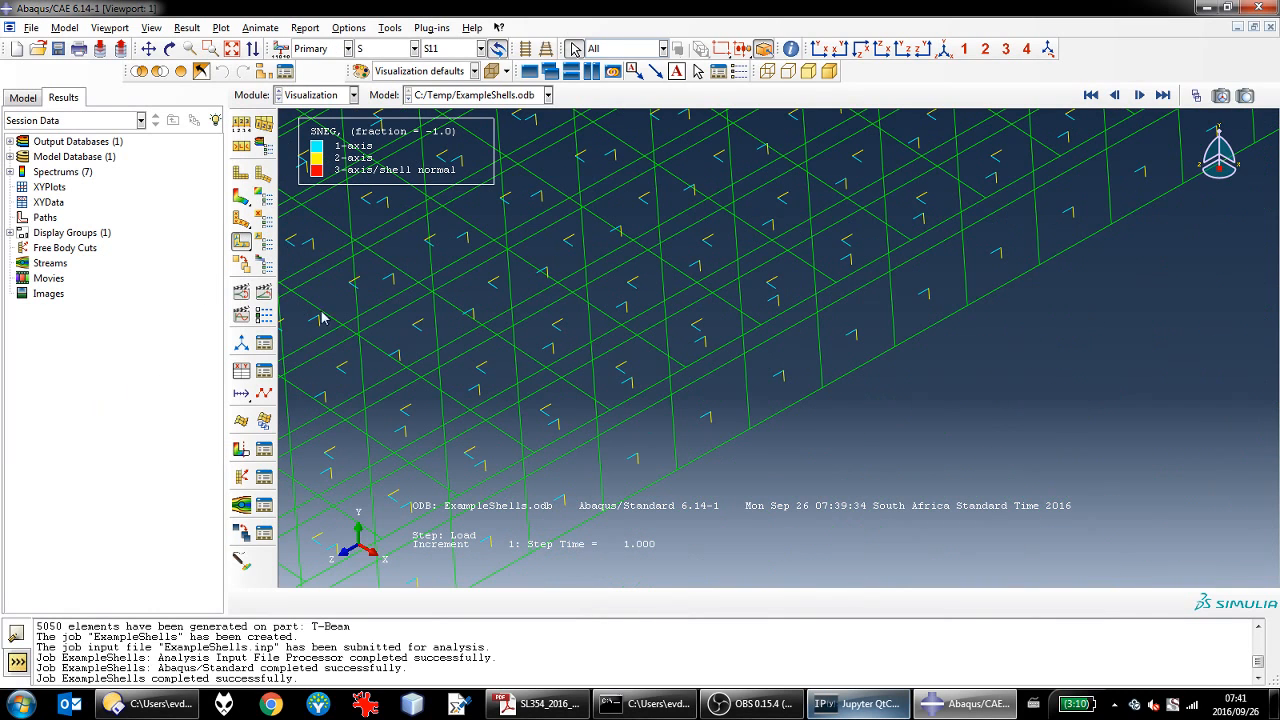
pyautogui.scroll(-3, 766, 345)
pyautogui.scroll(6, 757, 346)
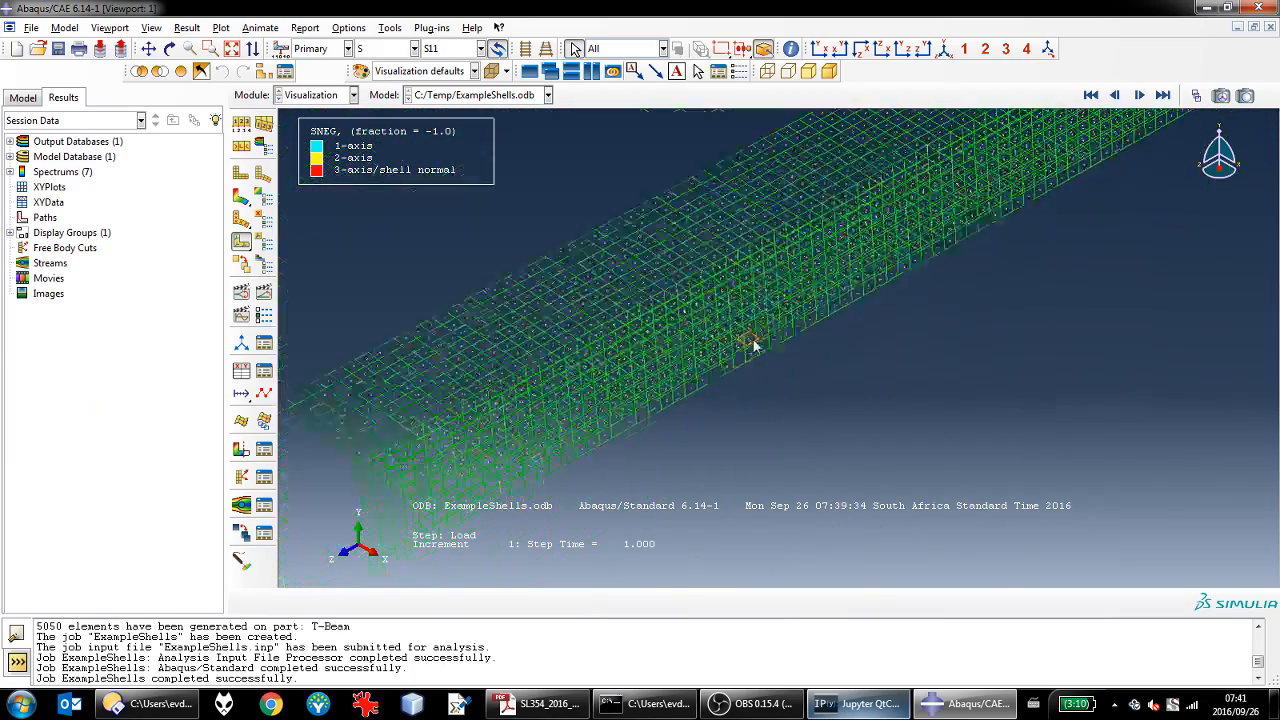
pyautogui.scroll(-3, 510, 402)
pyautogui.scroll(1, 430, 448)
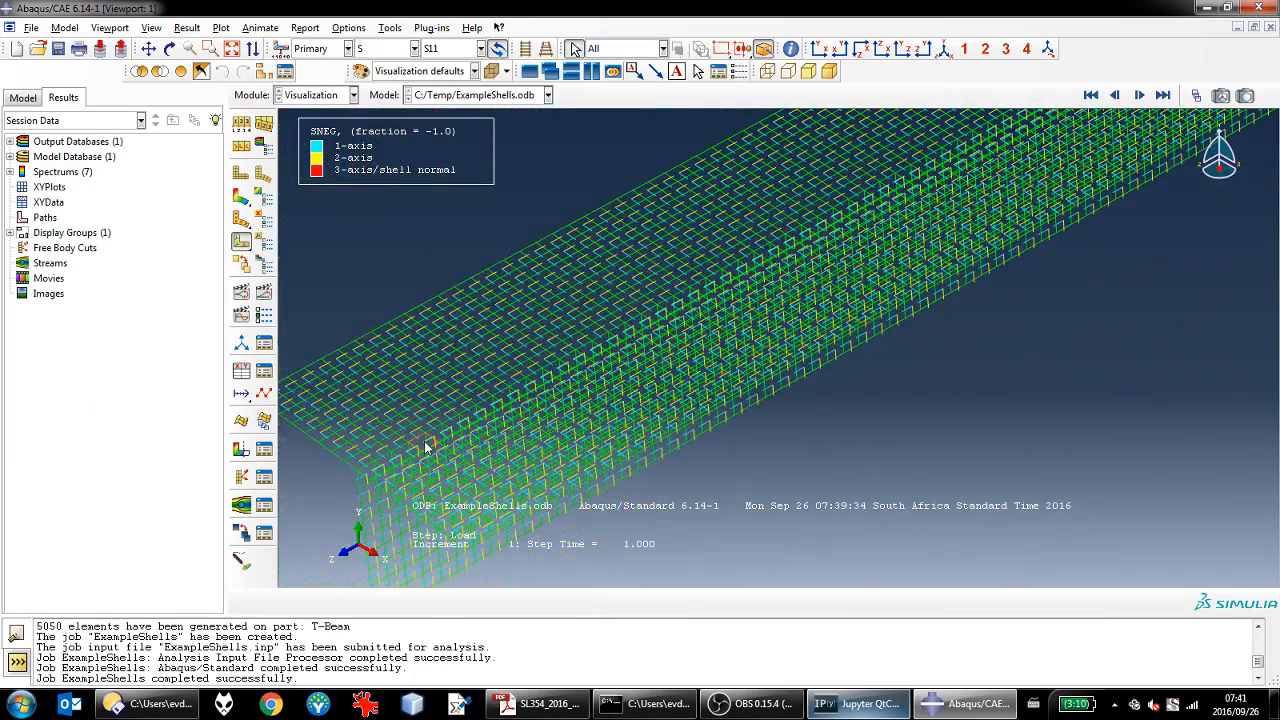
# Step: Examine the directions of the material 1- and 2-axes on the flange and web elements at the beam's near end
pyautogui.scroll(-2, 394, 396)
pyautogui.scroll(-1, 385, 512)
pyautogui.scroll(-3, 385, 512)
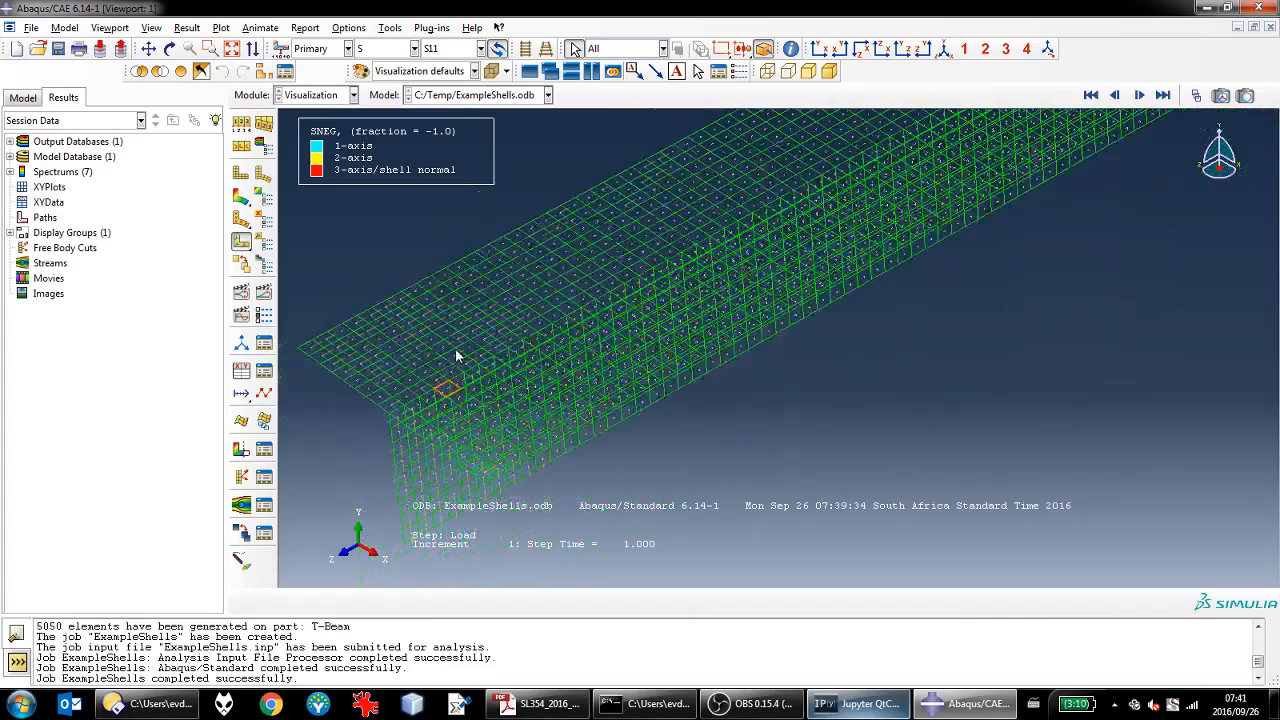
pyautogui.scroll(1, 490, 457)
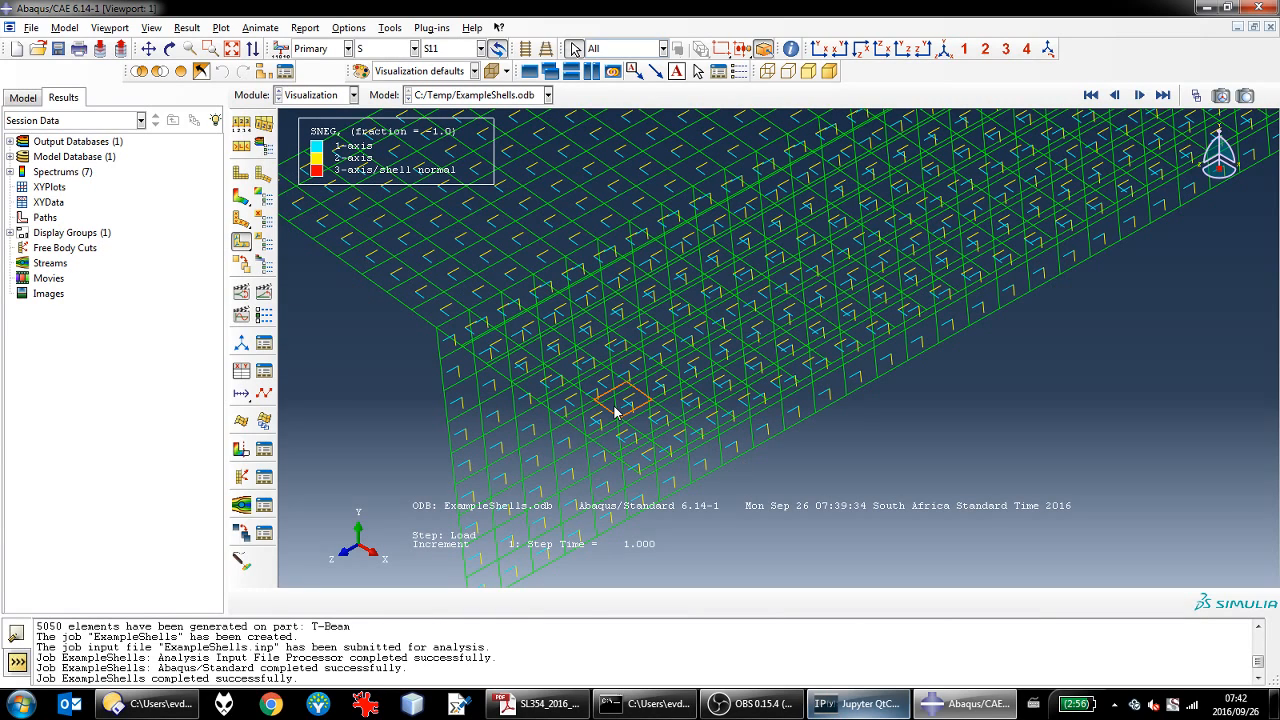
pyautogui.keyDown('ctrl'); pyautogui.keyDown('alt'); pyautogui.moveTo(400, 361); pyautogui.dragTo(485, 380); pyautogui.keyUp('alt'); pyautogui.keyUp('ctrl')
pyautogui.scroll(2, 484, 376)
pyautogui.scroll(3, 470, 360)
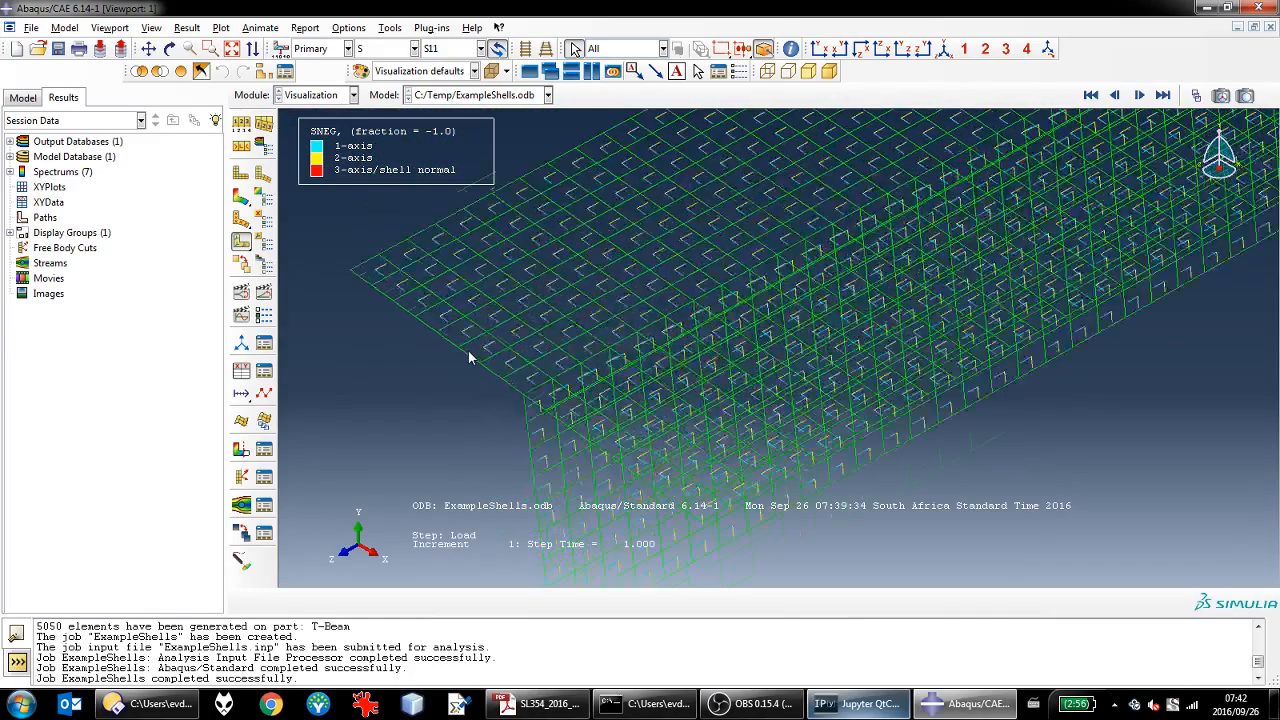
pyautogui.scroll(-2, 455, 400)
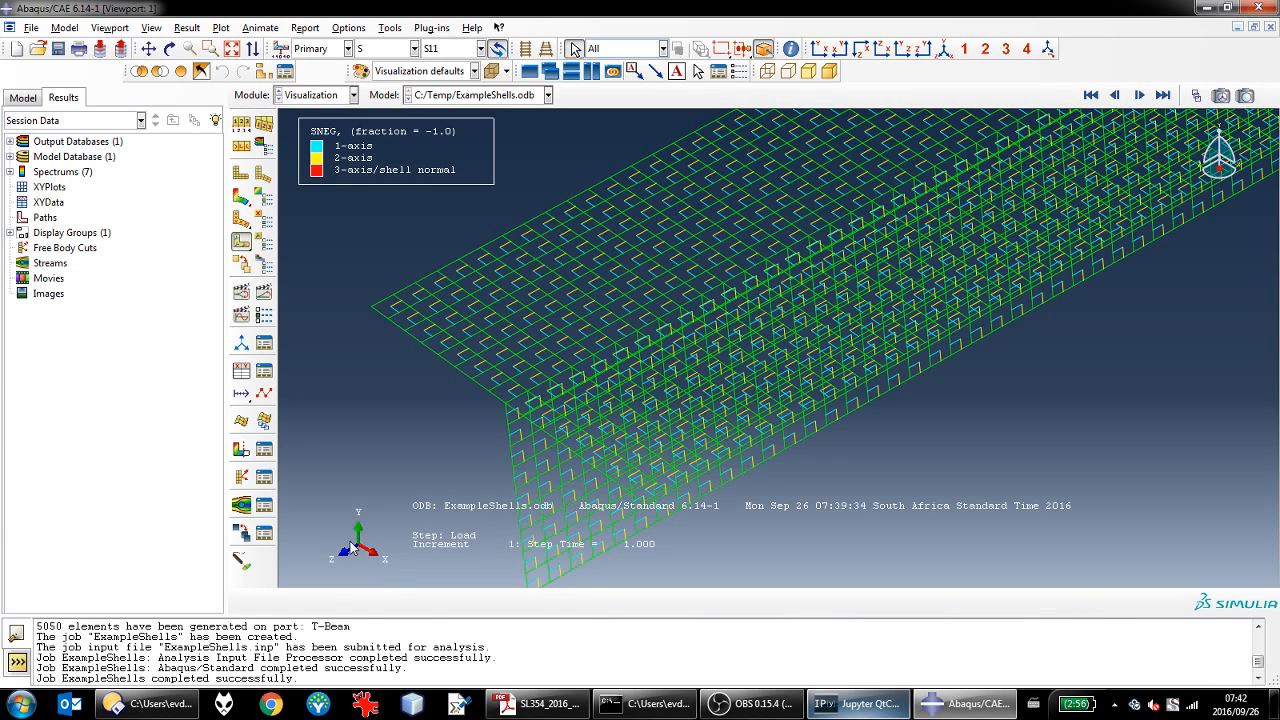
# Step: Expand the assembly's instances in the model database and display the T-Beam-1 instance in the assembly
pyautogui.click(32, 100)
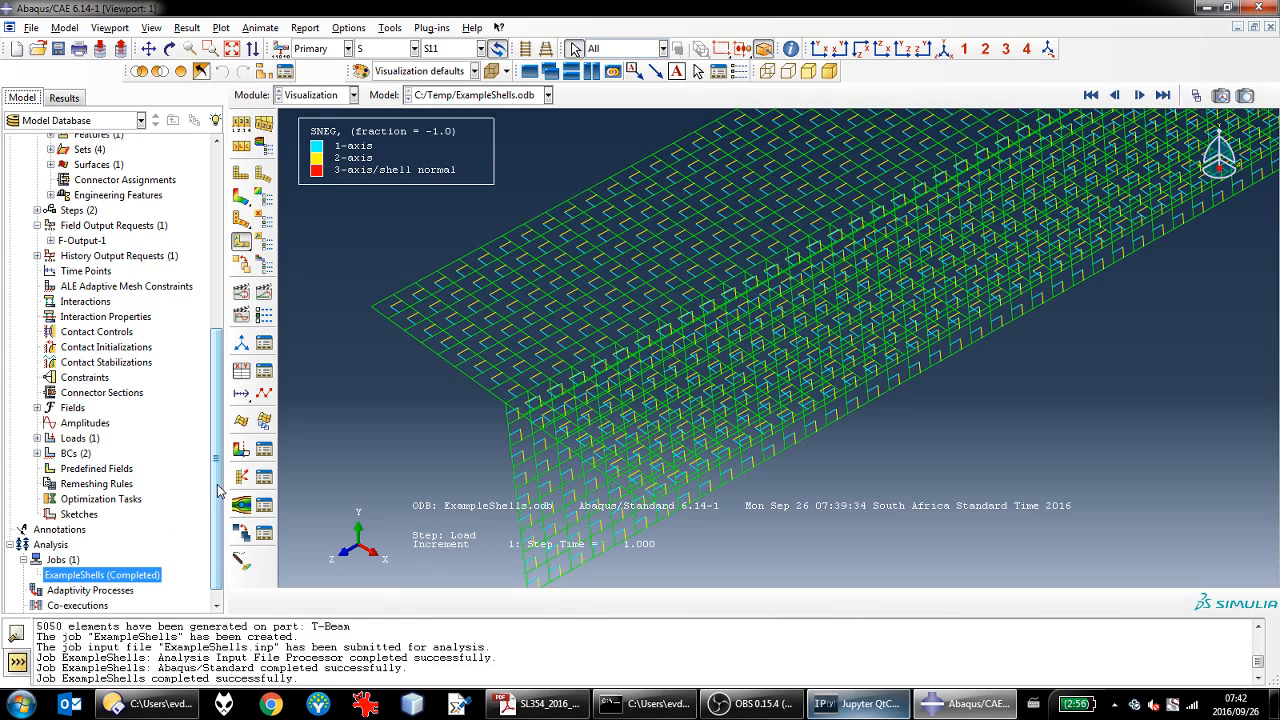
pyautogui.moveTo(218, 488); pyautogui.dragTo(218, 415)
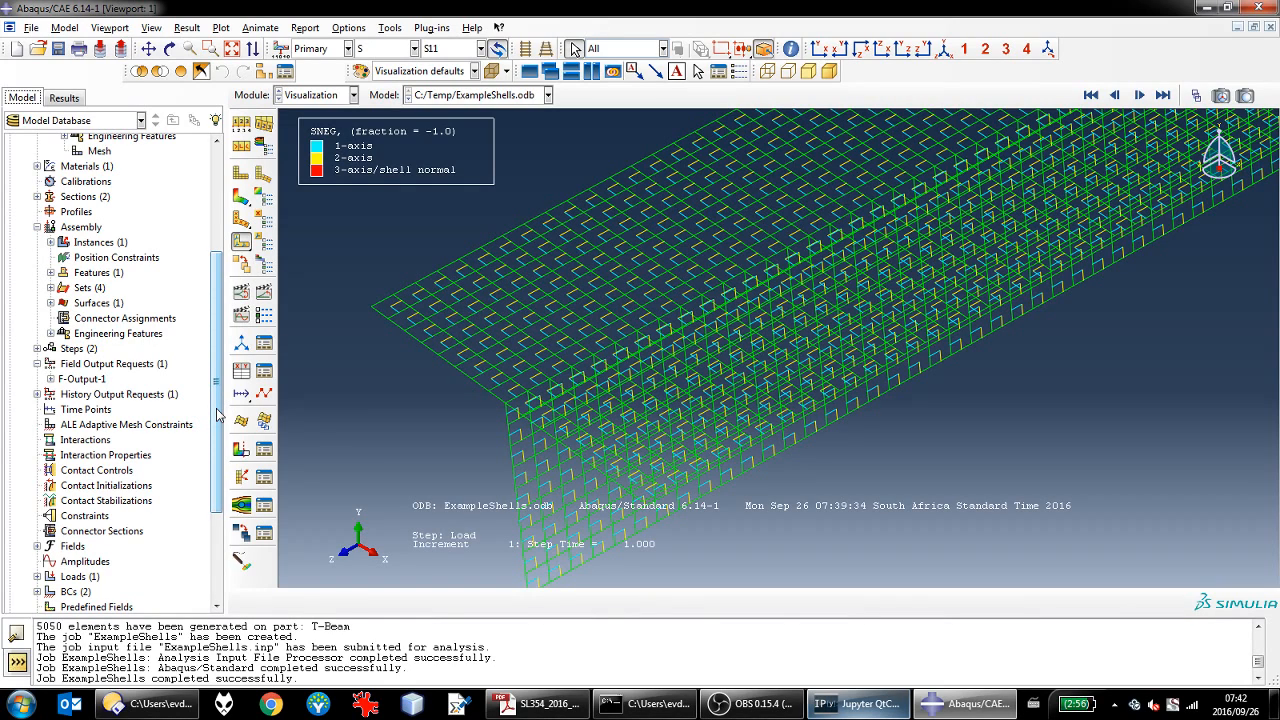
pyautogui.click(90, 244)
pyautogui.click(50, 242)
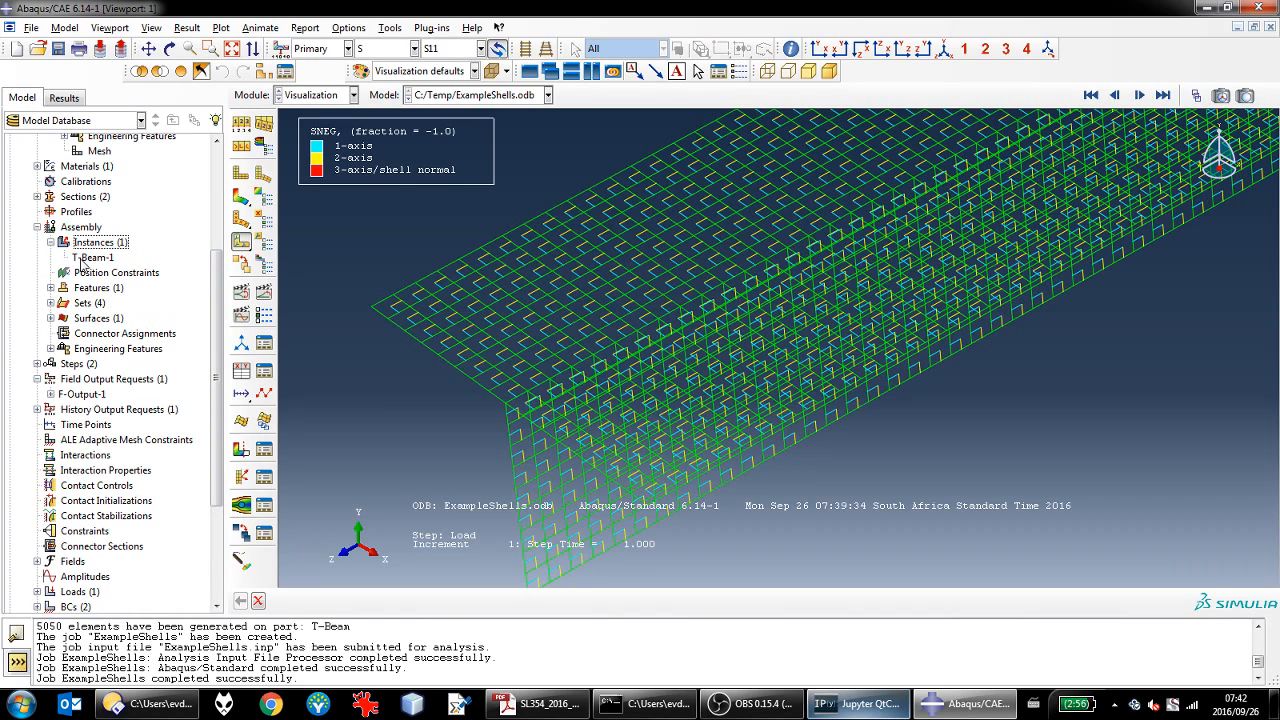
pyautogui.click(88, 258)
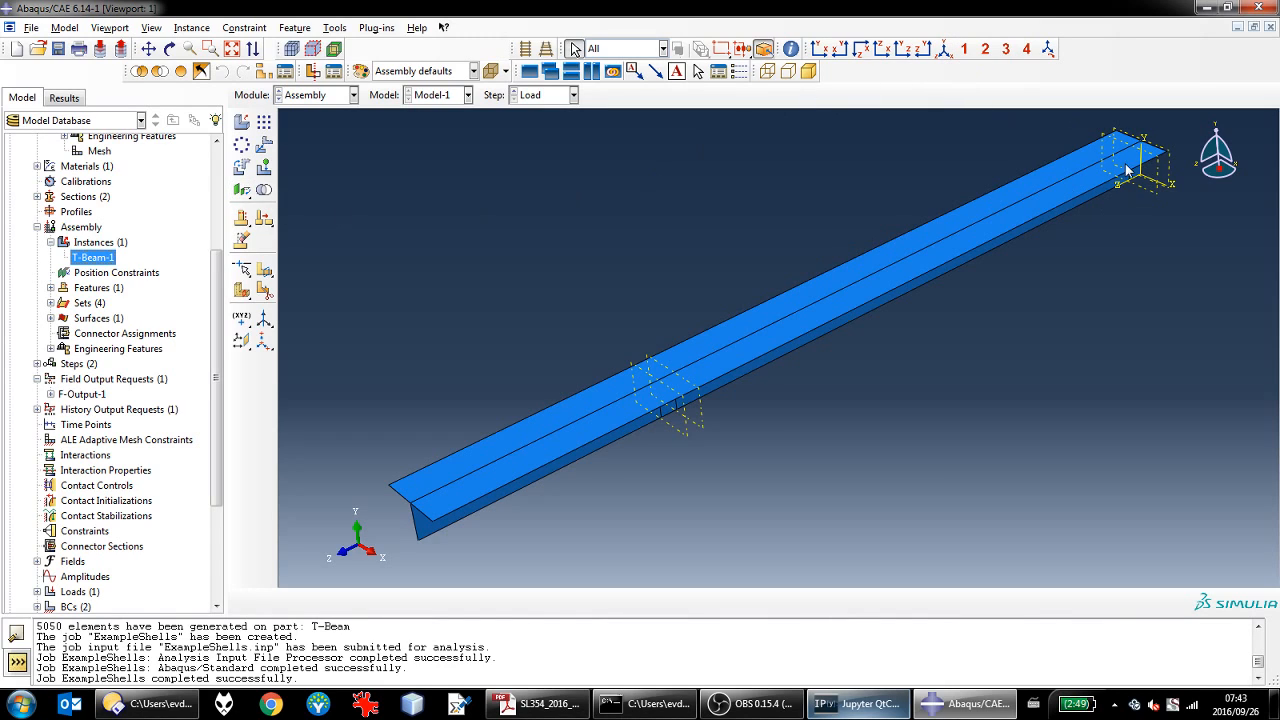
# Step: Try to rotate the T-beam instance 90° about the vertical web edge at the origin
pyautogui.click(241, 170)
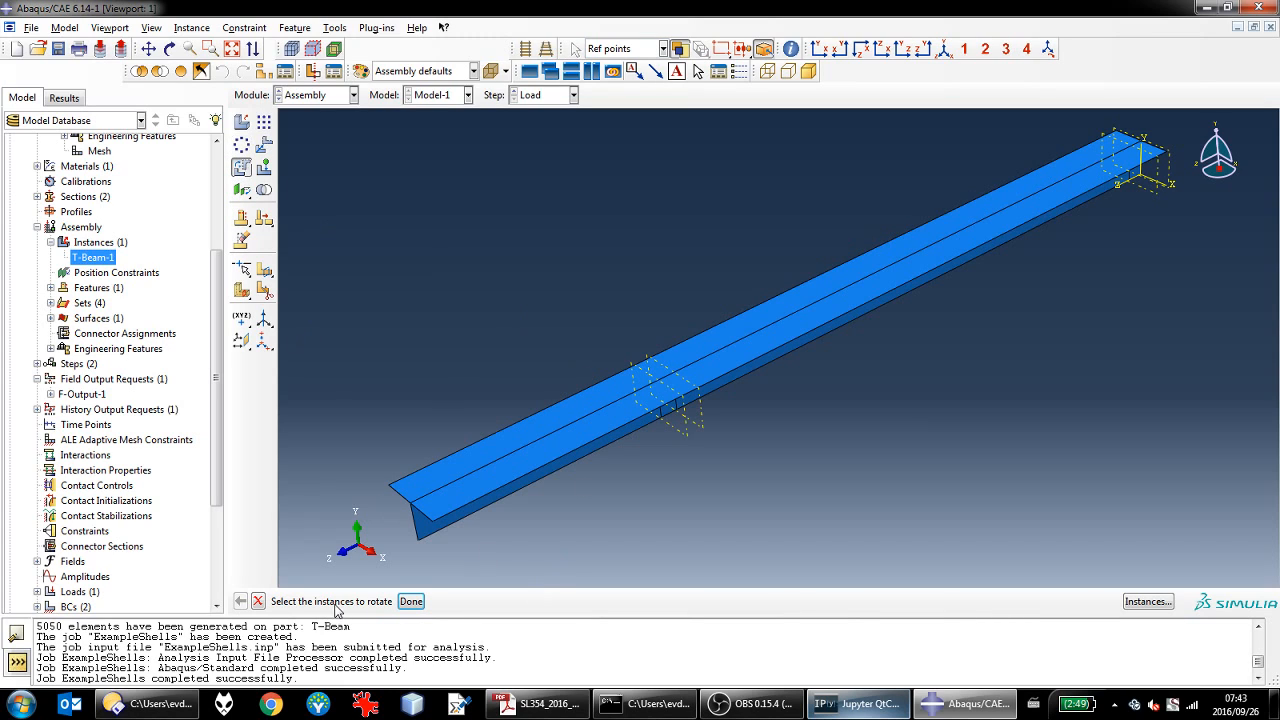
pyautogui.click(457, 524)
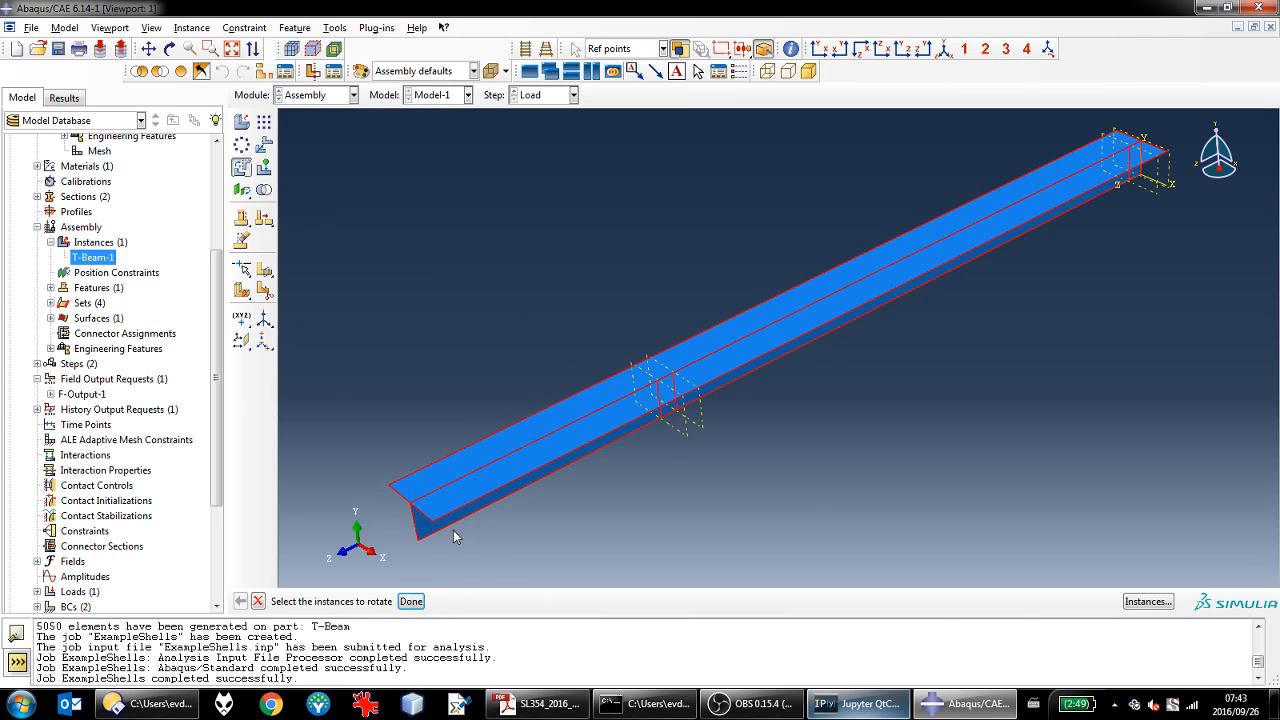
pyautogui.click(411, 601)
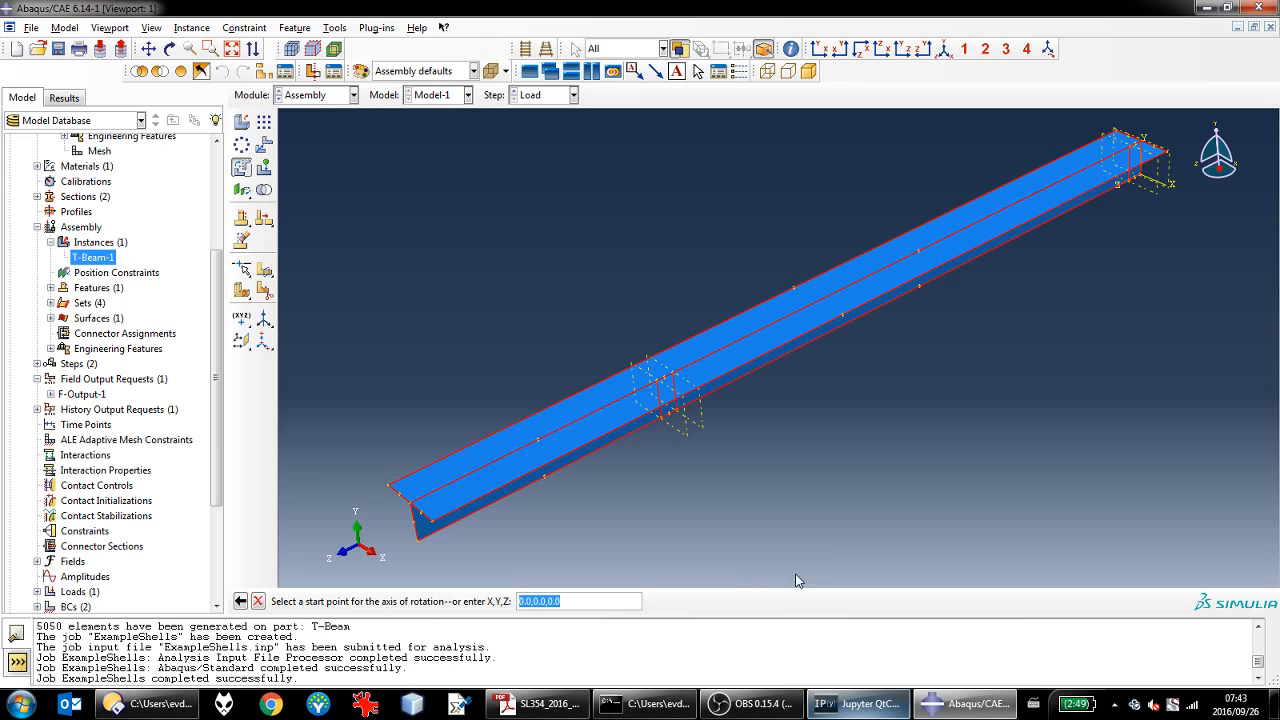
pyautogui.scroll(5, 1155, 260)
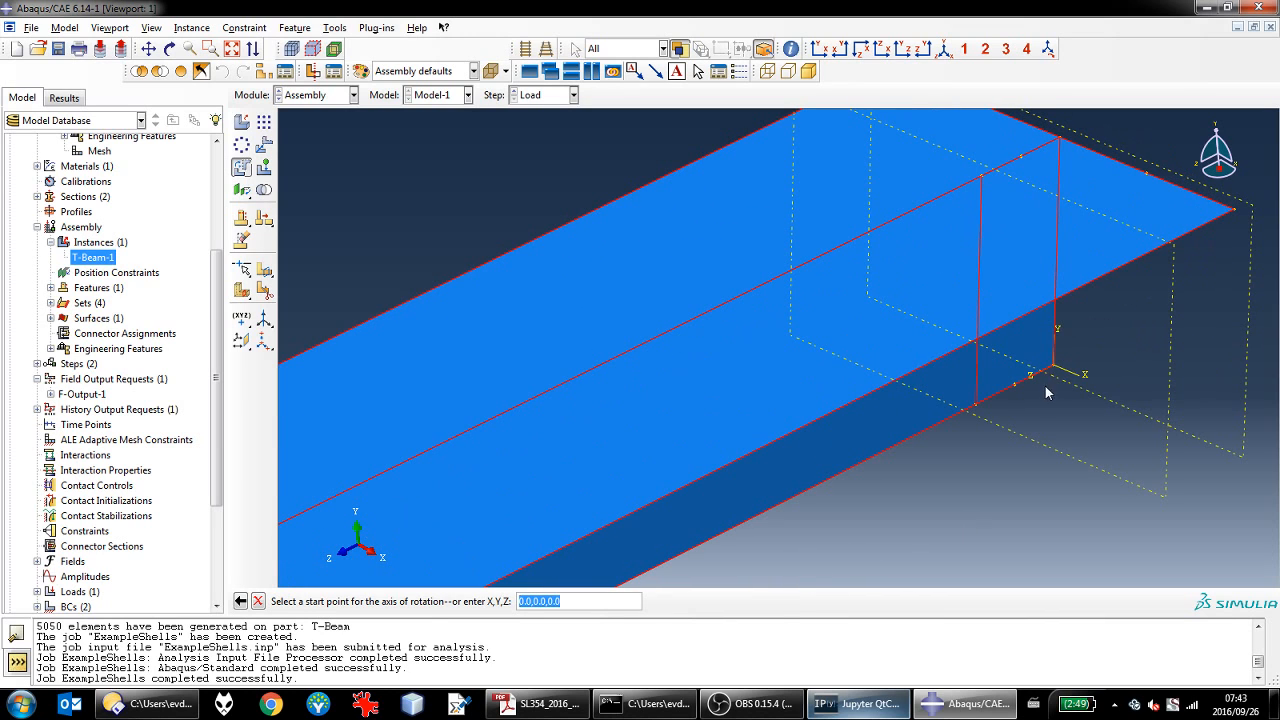
pyautogui.click(1053, 367)
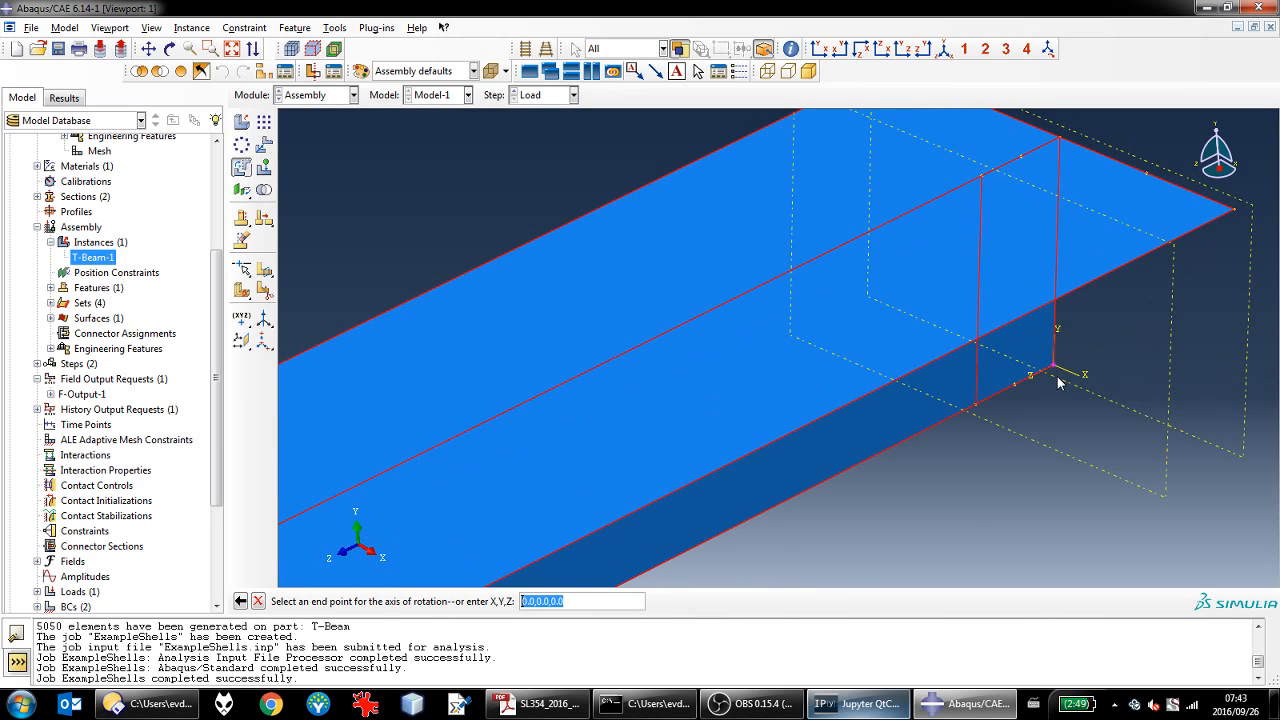
pyautogui.click(1060, 139)
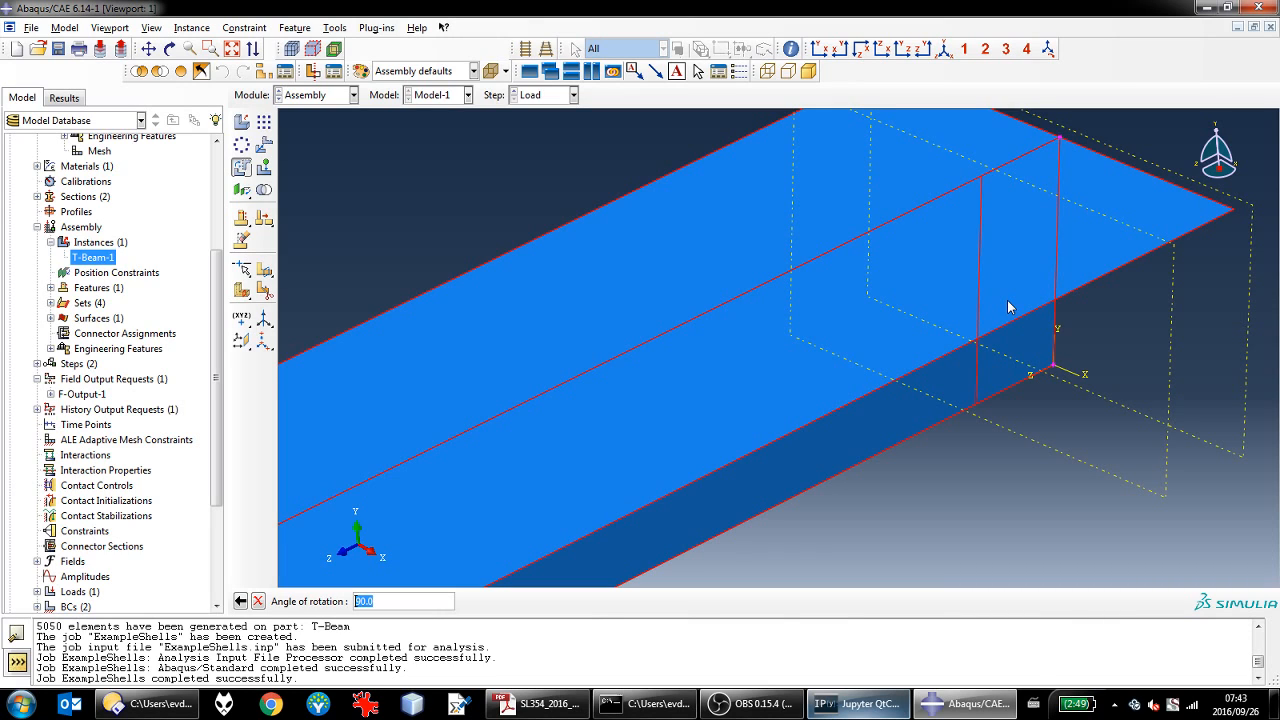
pyautogui.press('Return')
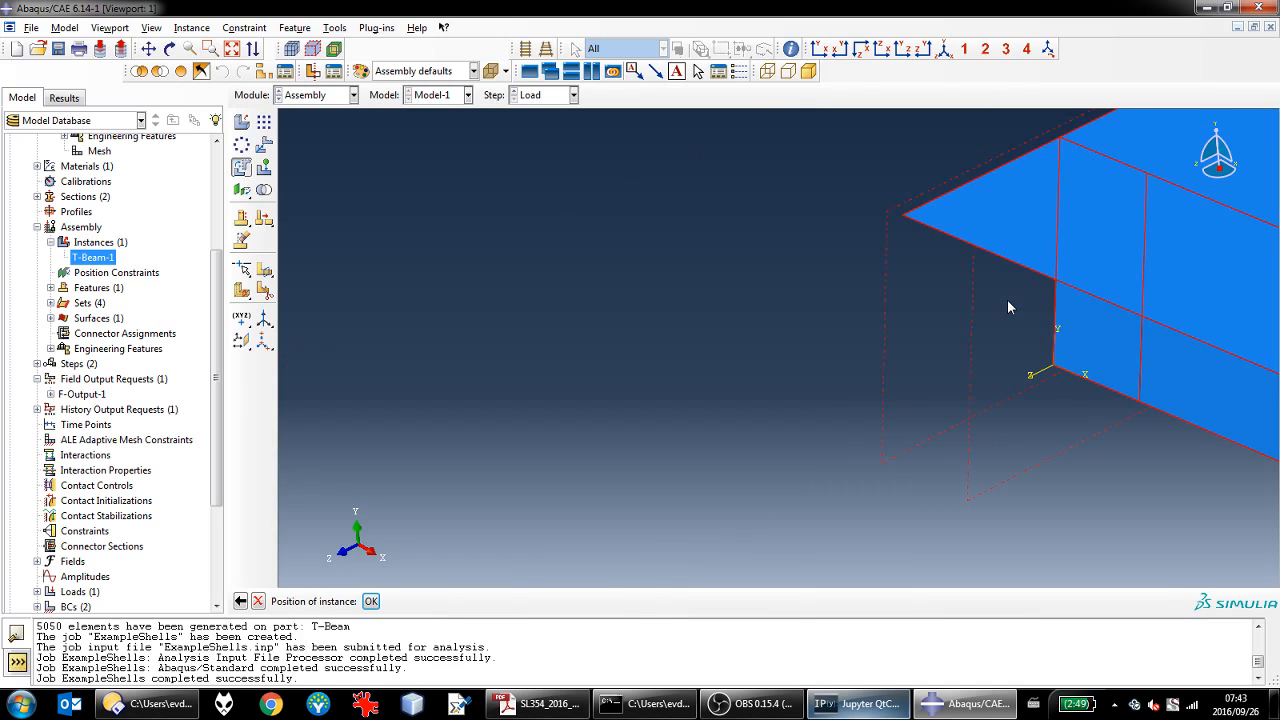
# Step: Inspect the previewed position of the rotated beam and compare its x-direction with the beam drawing in the PDF
pyautogui.scroll(-5, 1007, 299)
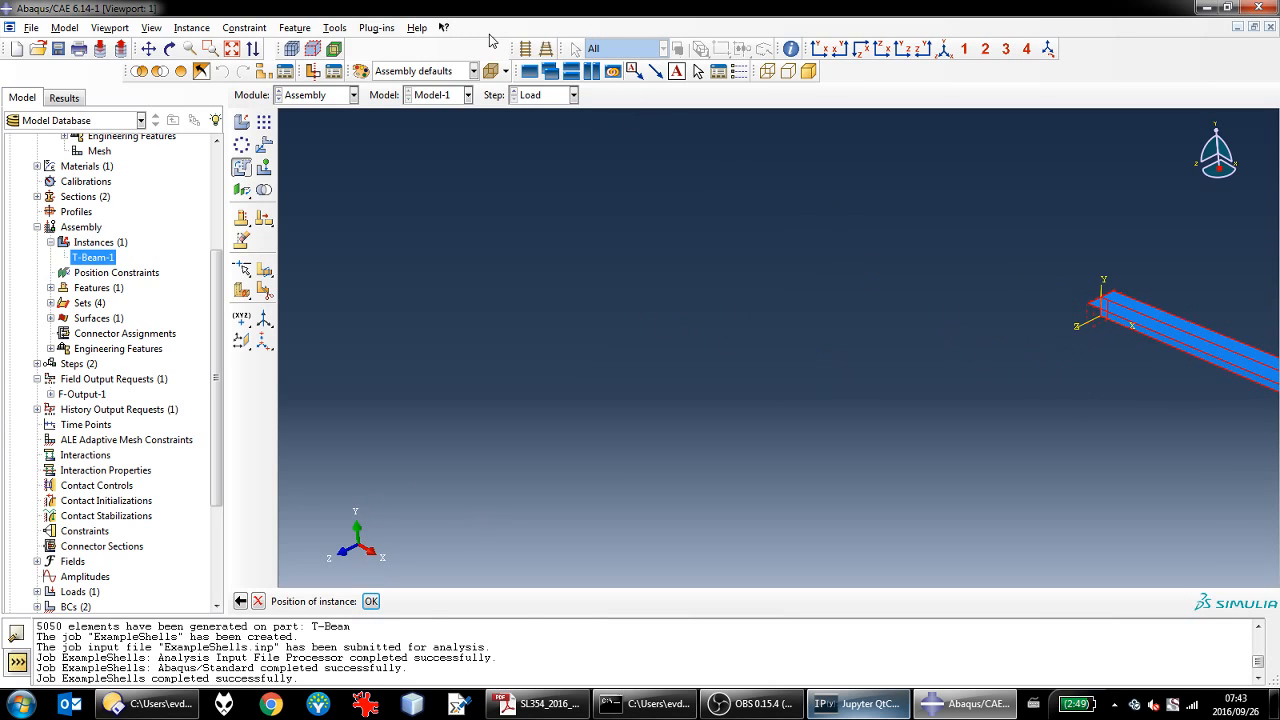
pyautogui.click(232, 50)
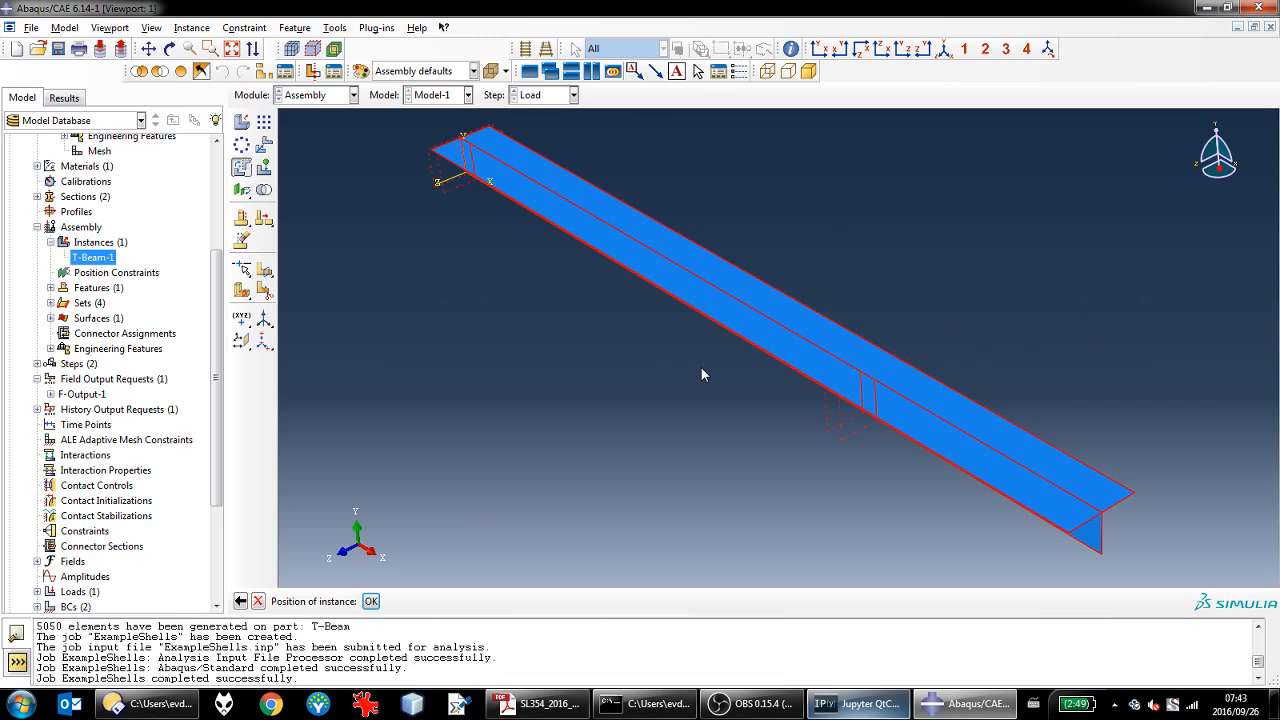
pyautogui.scroll(-3, 1007, 488)
pyautogui.scroll(8, 1005, 488)
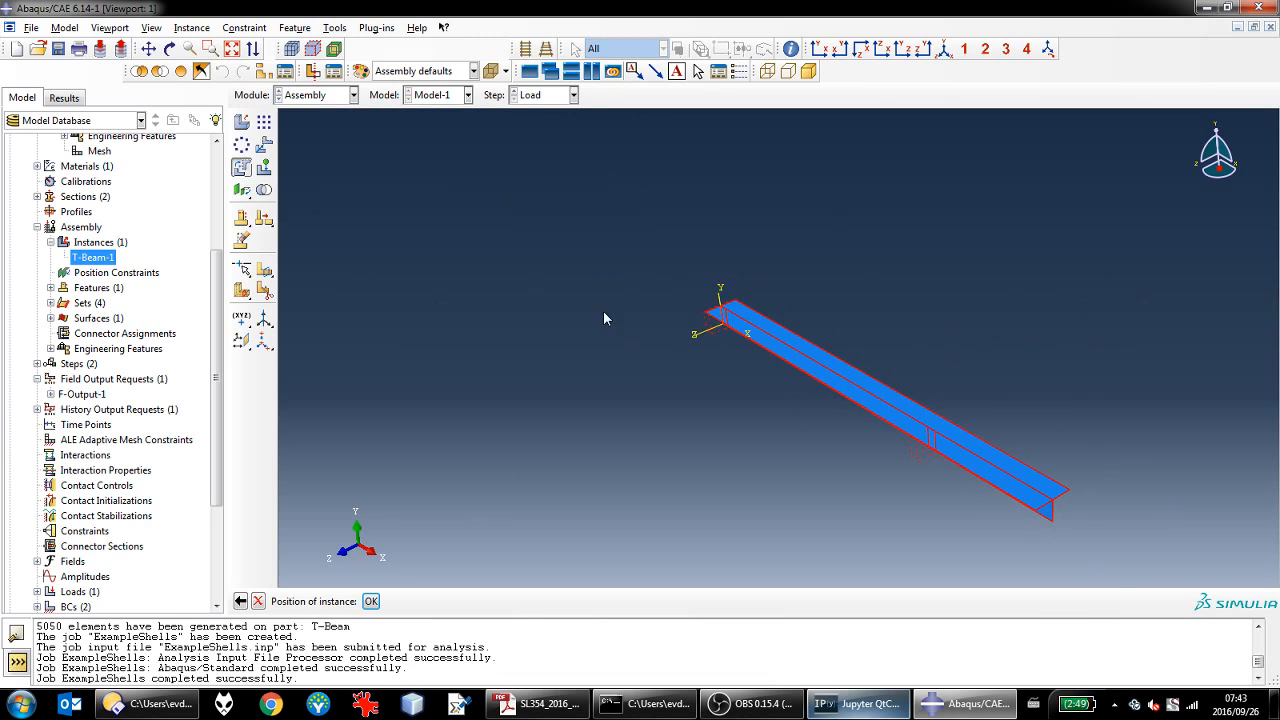
pyautogui.scroll(-8, 750, 316)
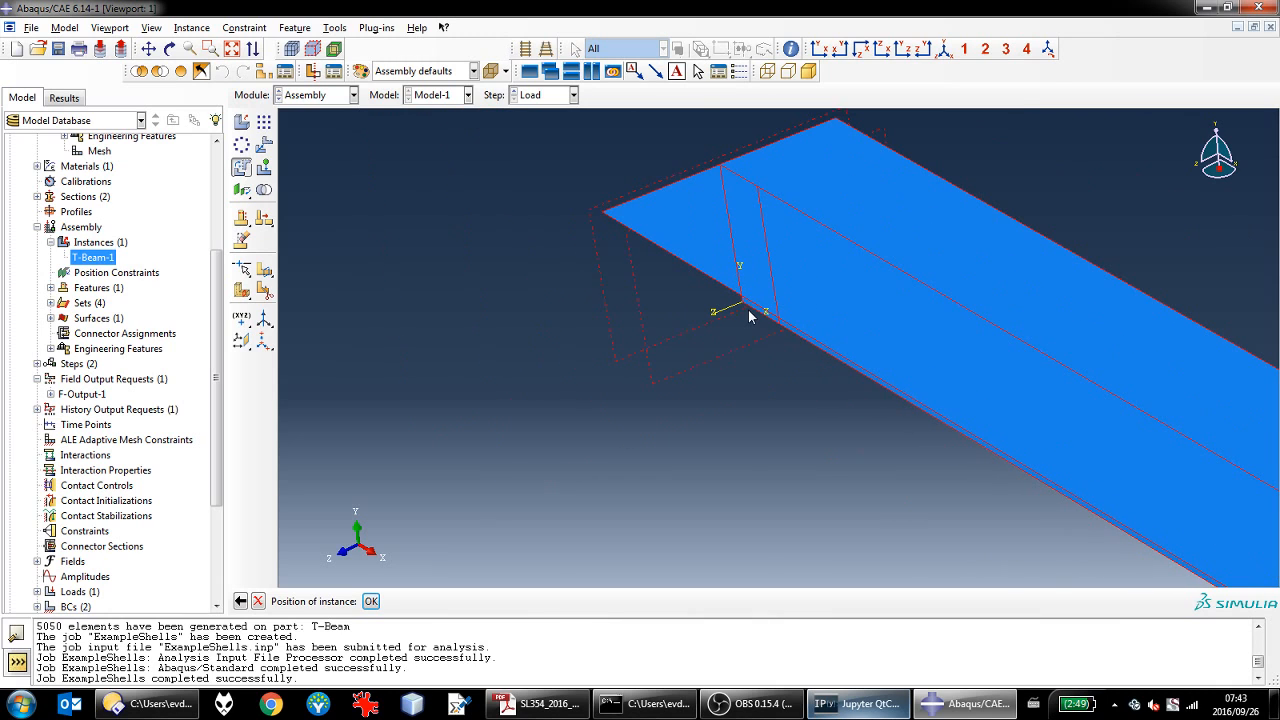
pyautogui.click(537, 703)
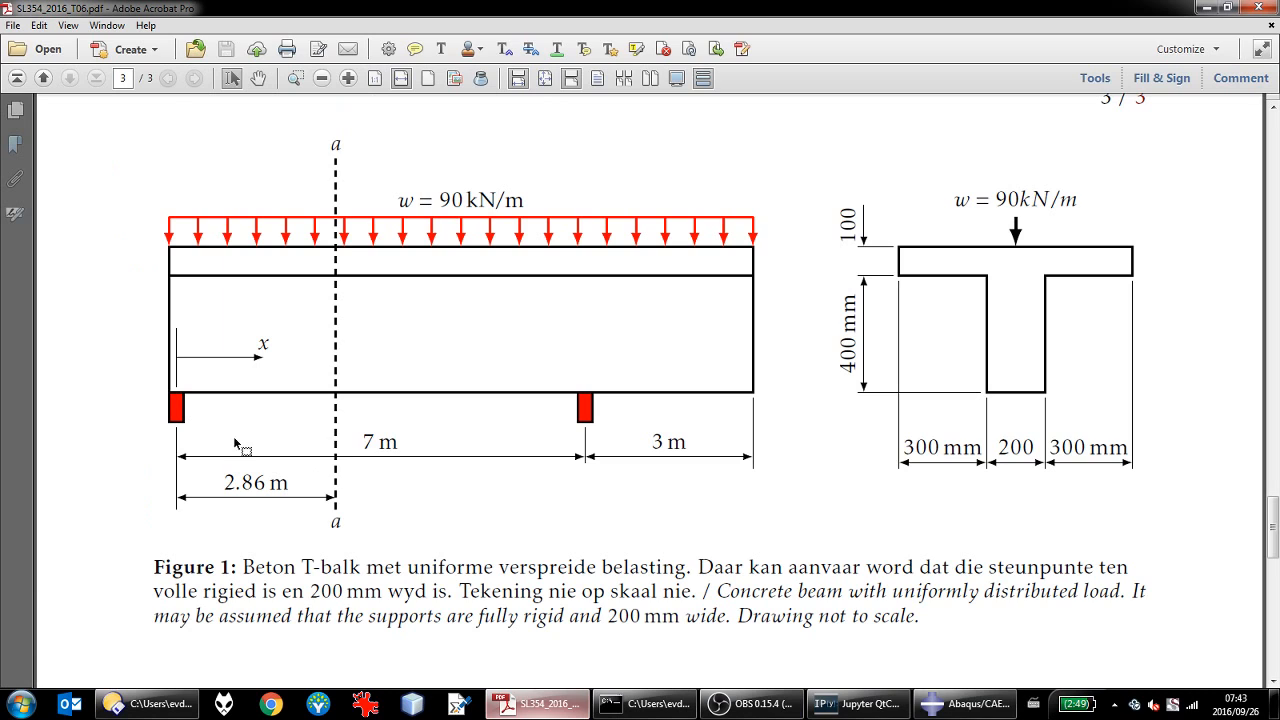
pyautogui.click(965, 703)
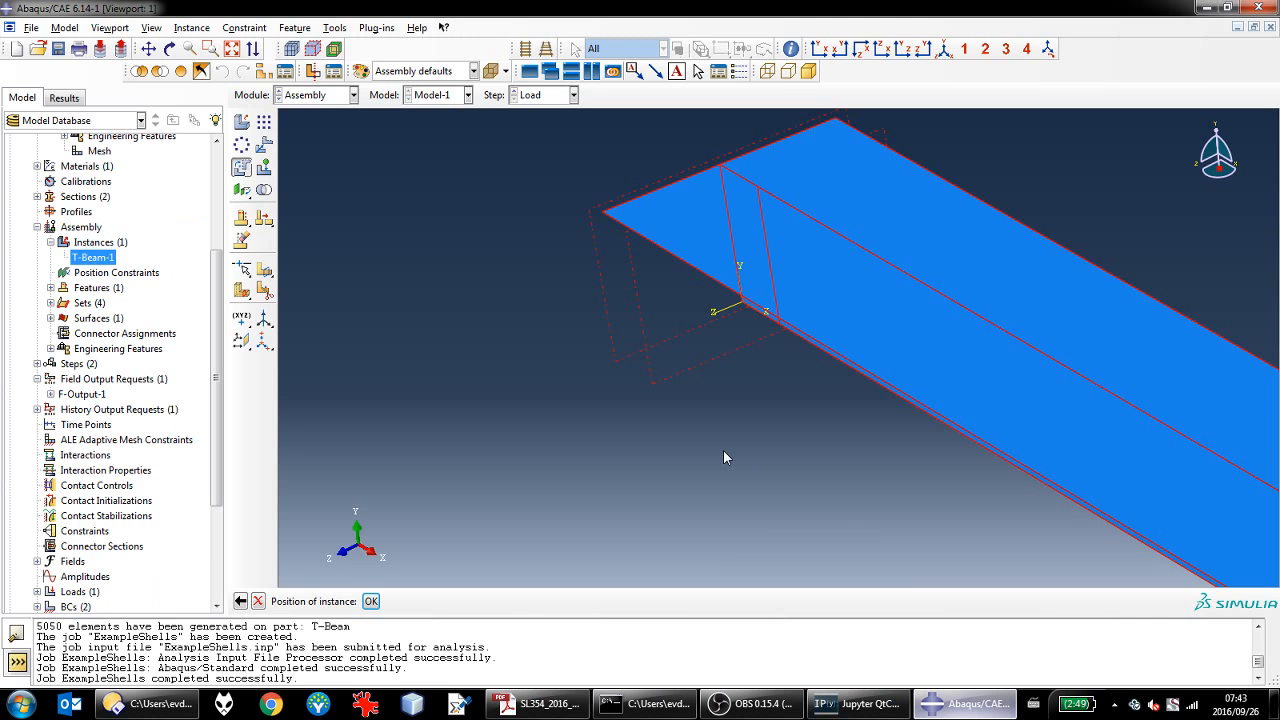
pyautogui.click(943, 48)
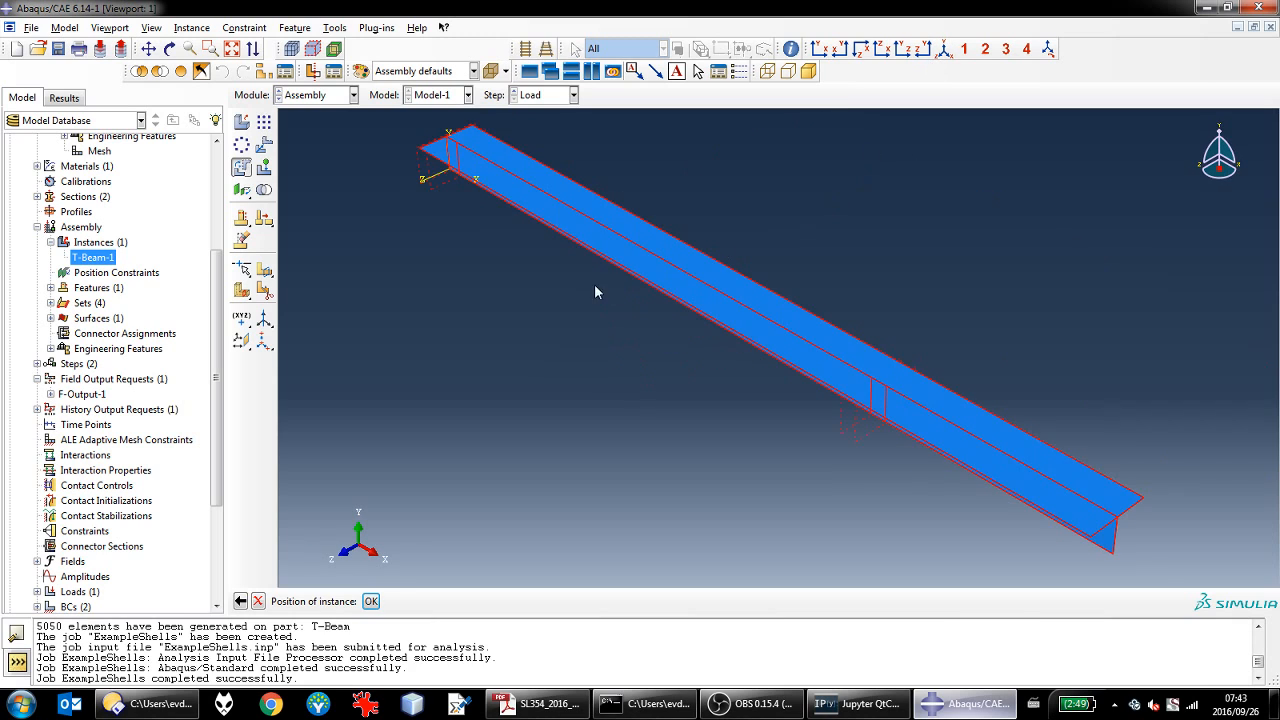
pyautogui.scroll(5, 447, 180)
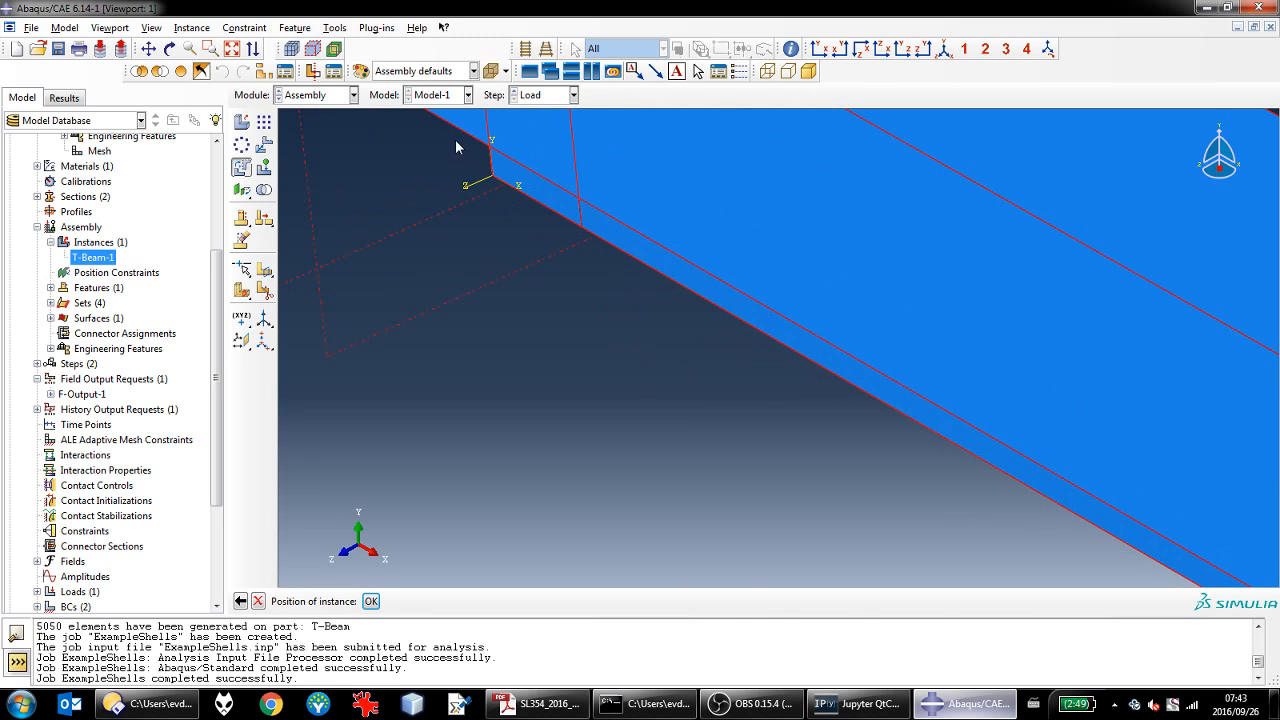
pyautogui.click(263, 145)
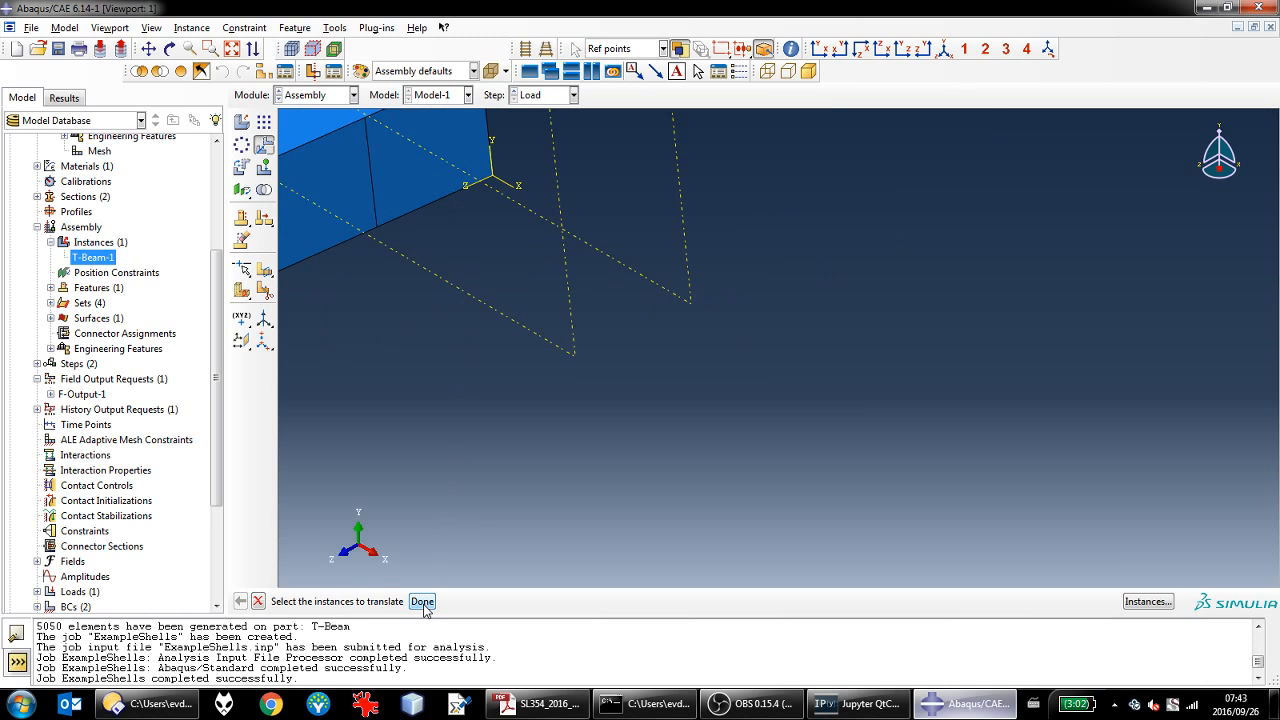
pyautogui.middleClick(501, 514)
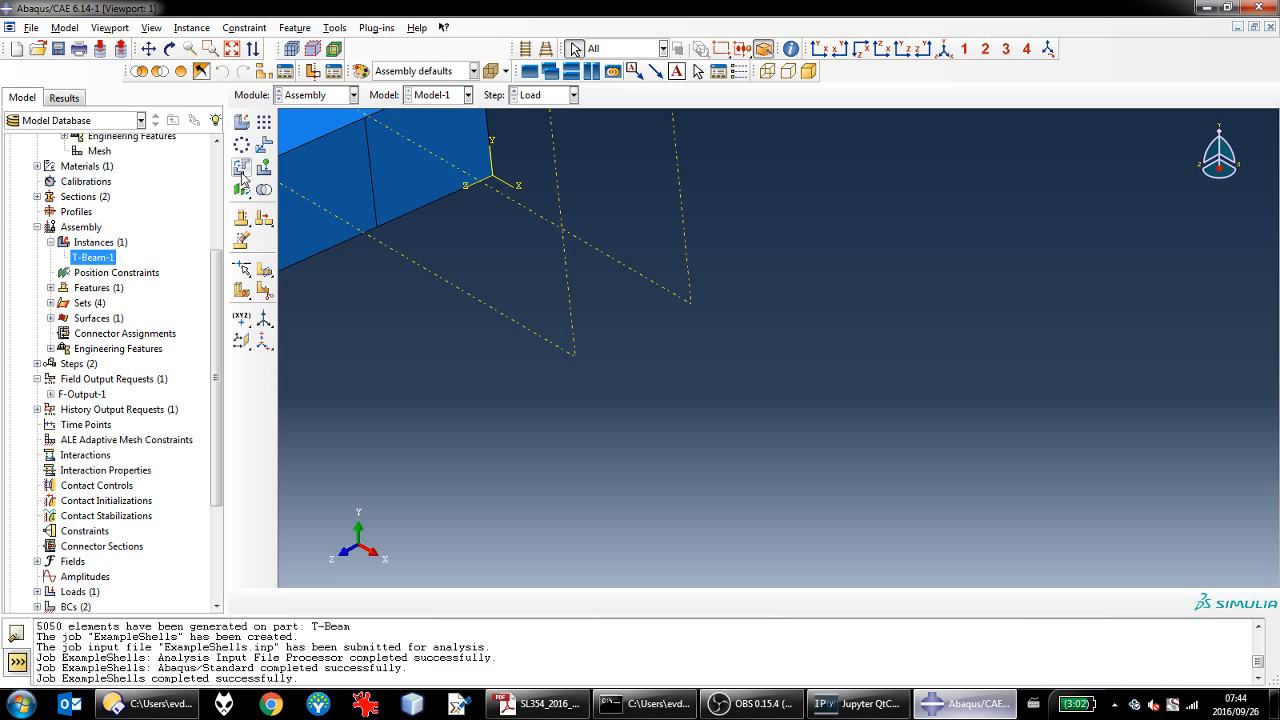
pyautogui.scroll(1, 929, 501)
pyautogui.scroll(-1, 929, 501)
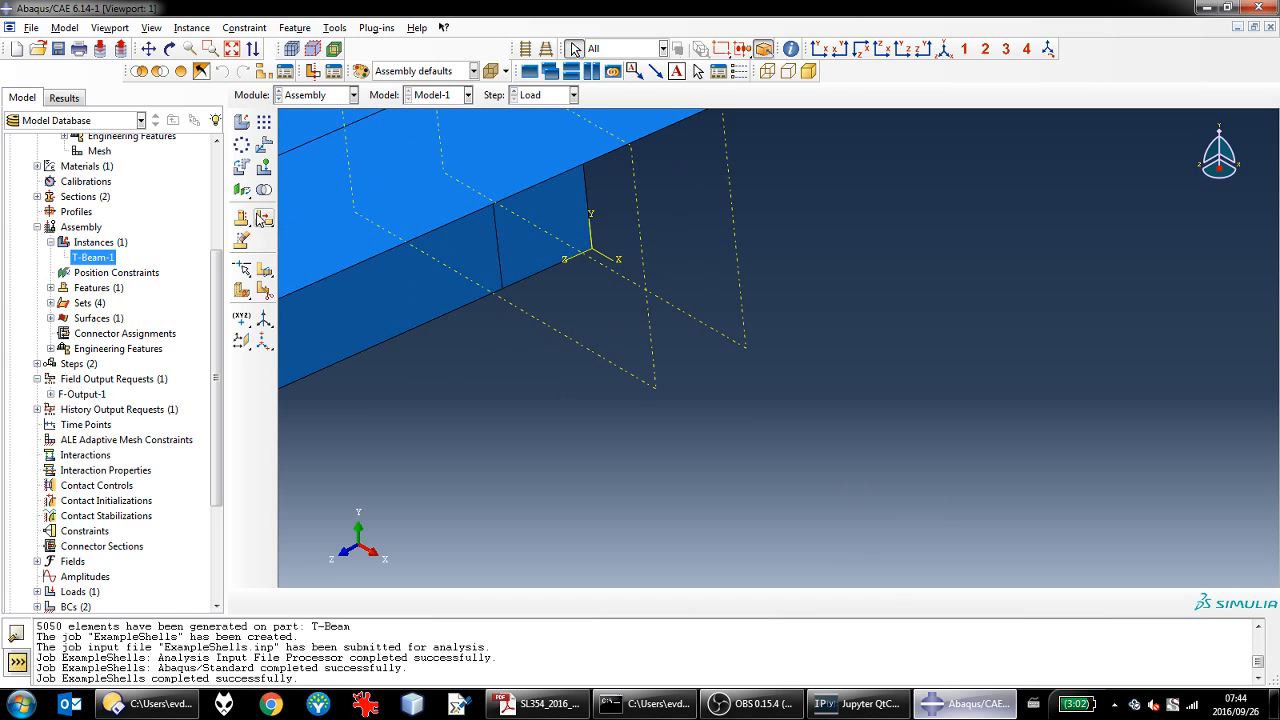
# Step: Rotate the T-beam instance 90° about its vertical web edge, from the origin to the web's upper end, and accept the position
pyautogui.click(241, 167)
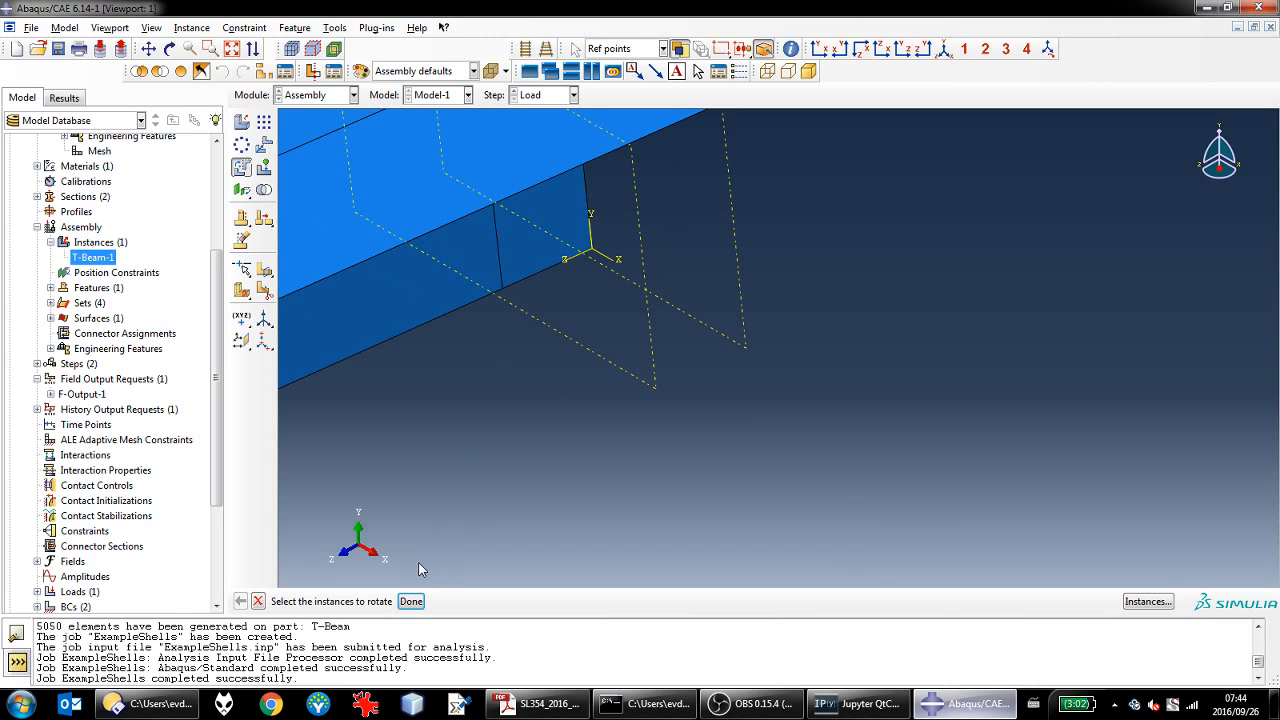
pyautogui.click(504, 281)
pyautogui.scroll(-1, 898, 448)
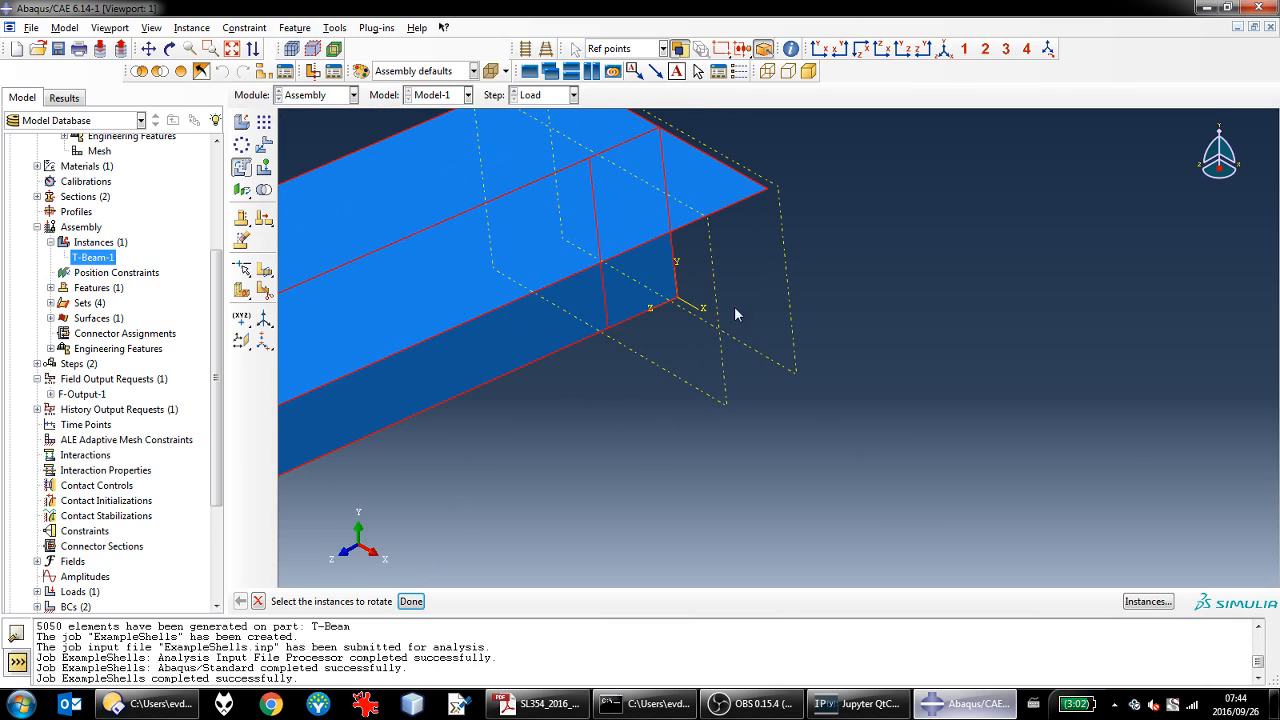
pyautogui.click(411, 601)
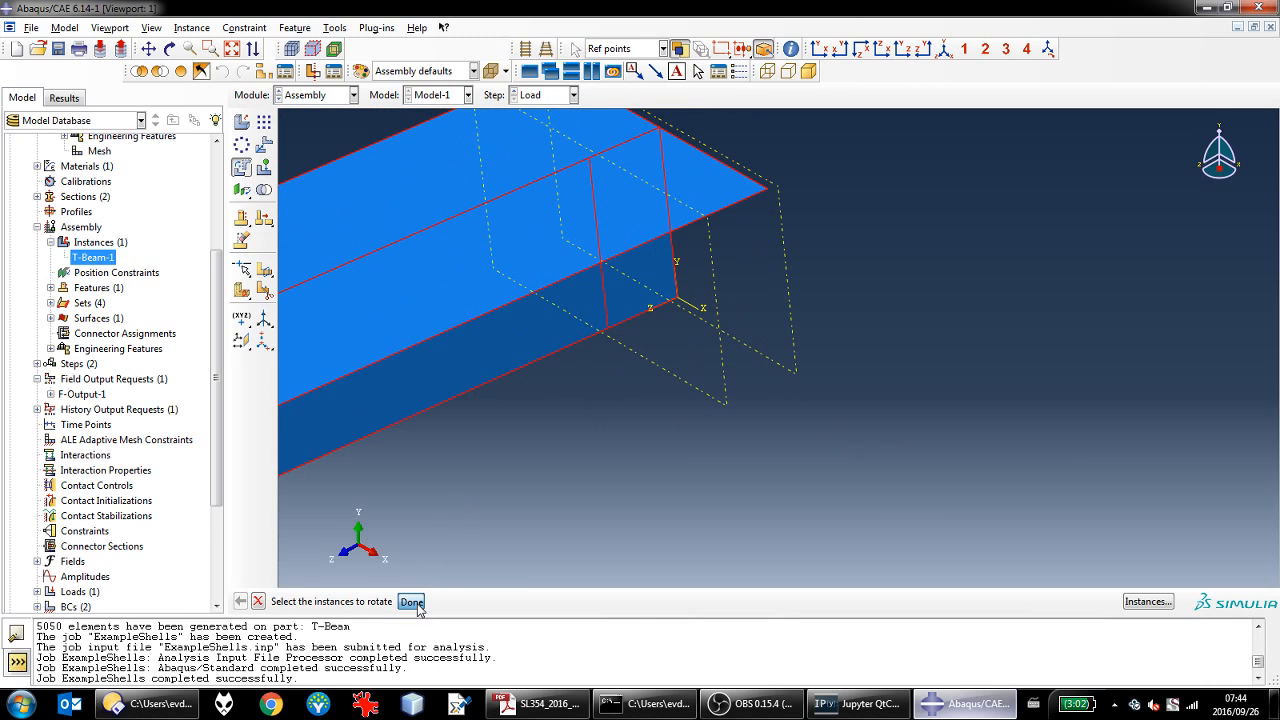
pyautogui.click(677, 299)
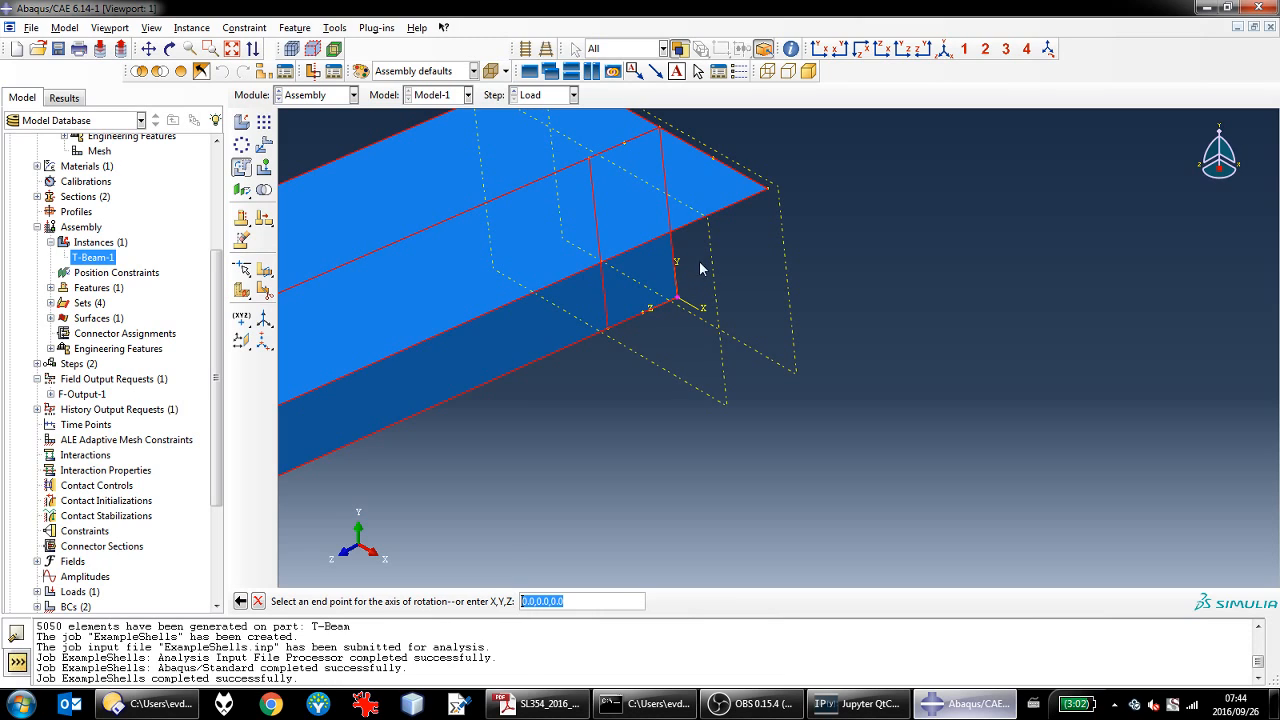
pyautogui.click(660, 131)
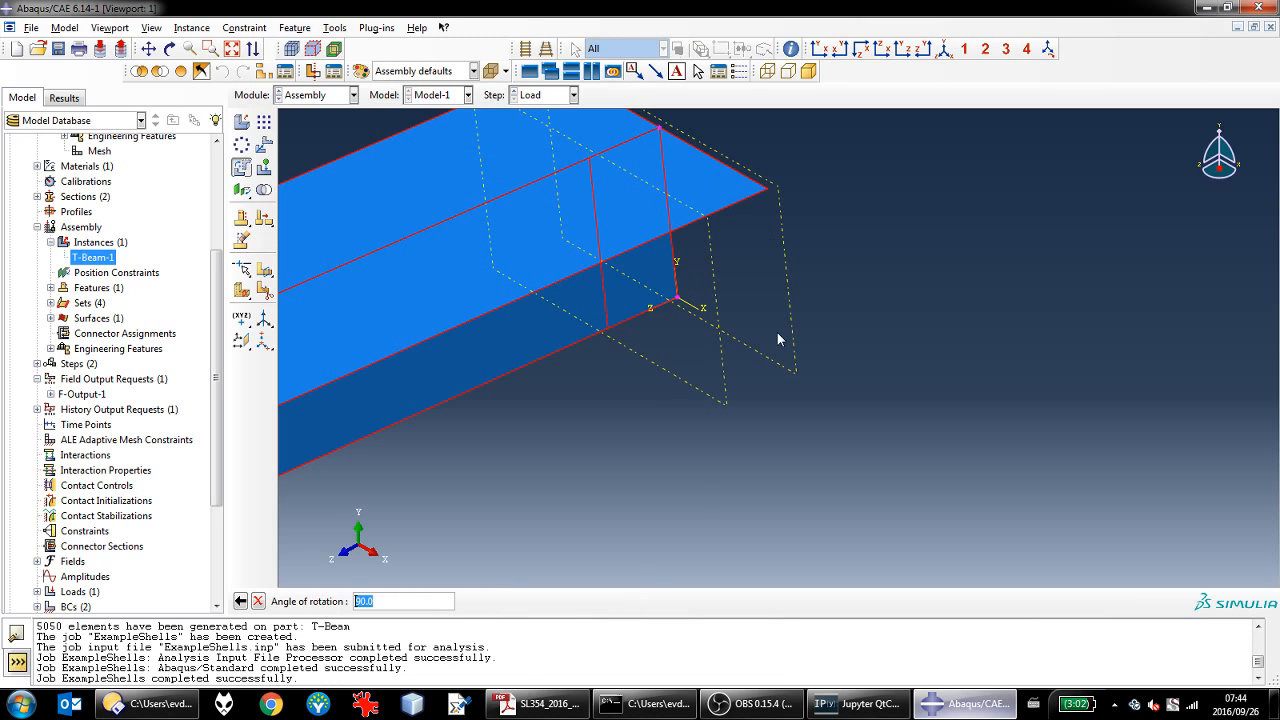
pyautogui.press('Return')
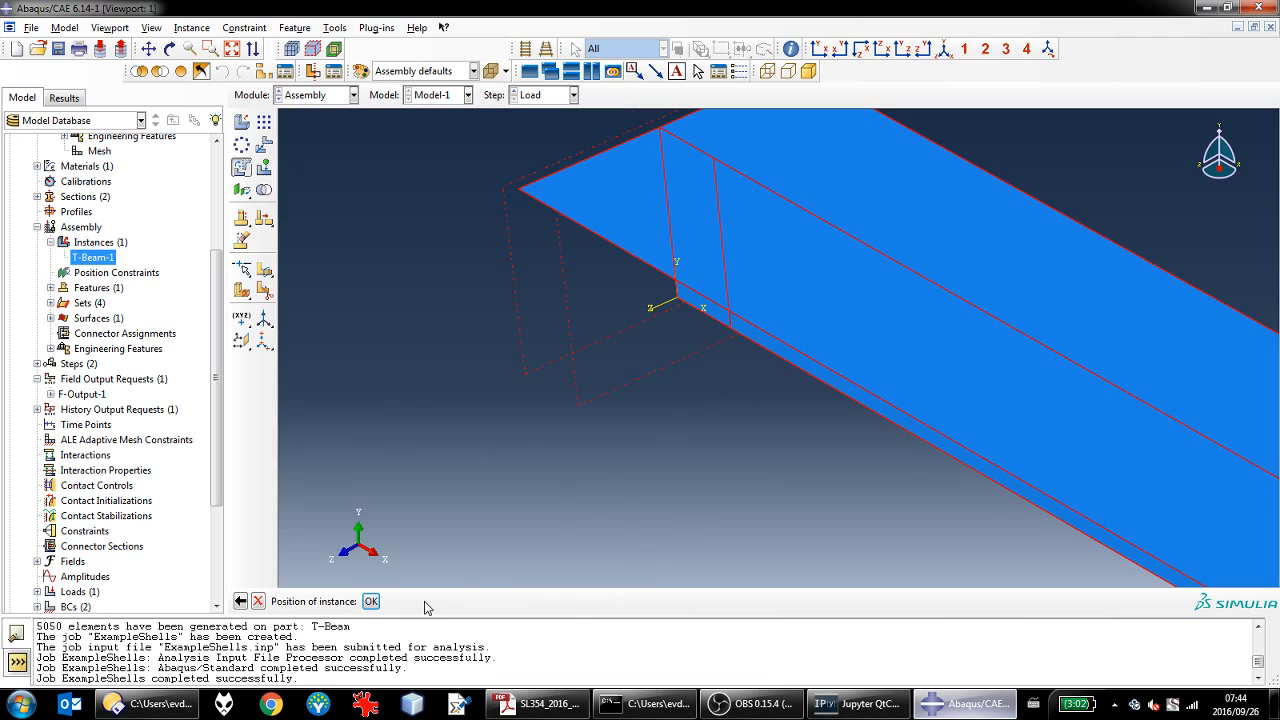
pyautogui.click(371, 601)
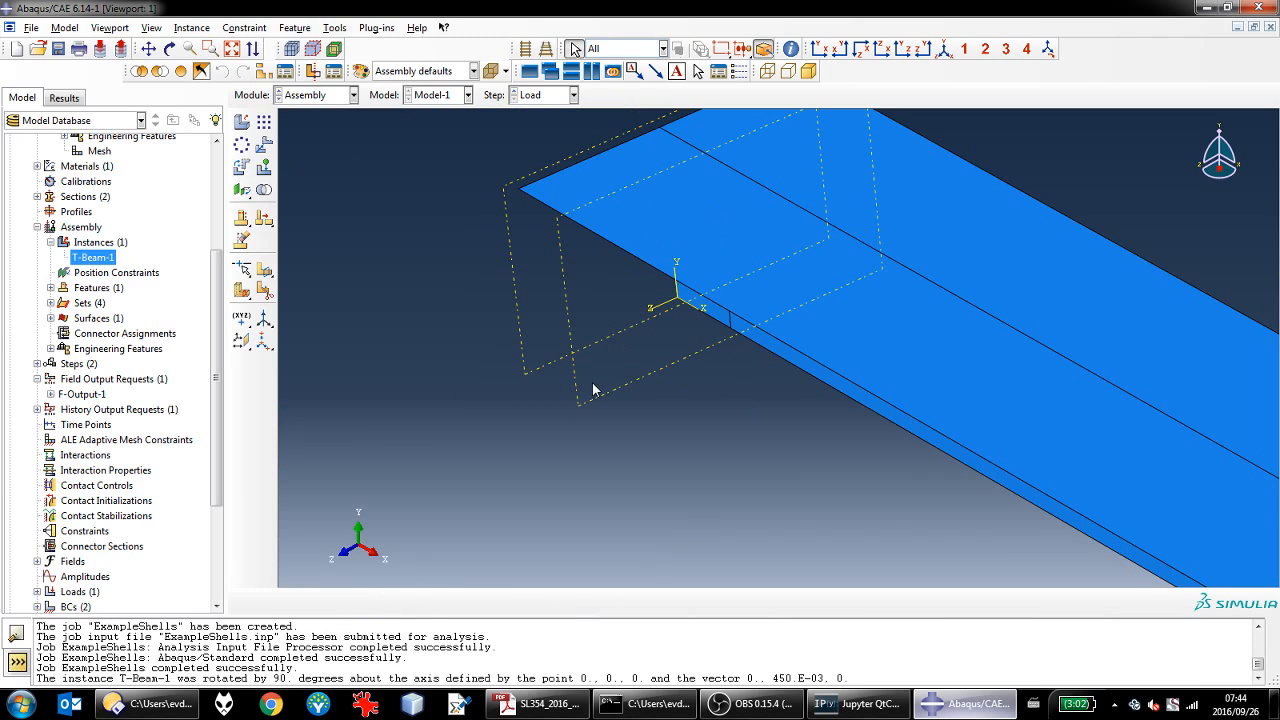
# Step: Translate the T-beam instance from the origin by -0.1 in the x-direction and accept its new position
pyautogui.scroll(-3, 530, 337)
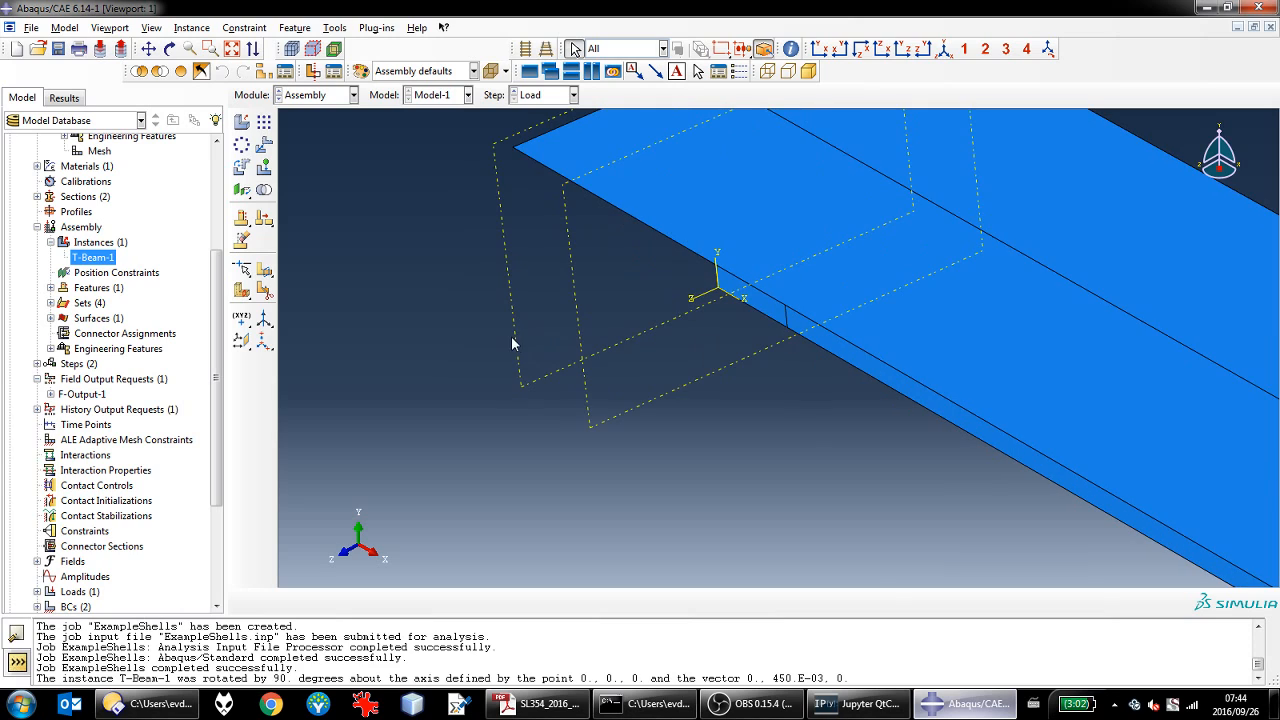
pyautogui.click(264, 144)
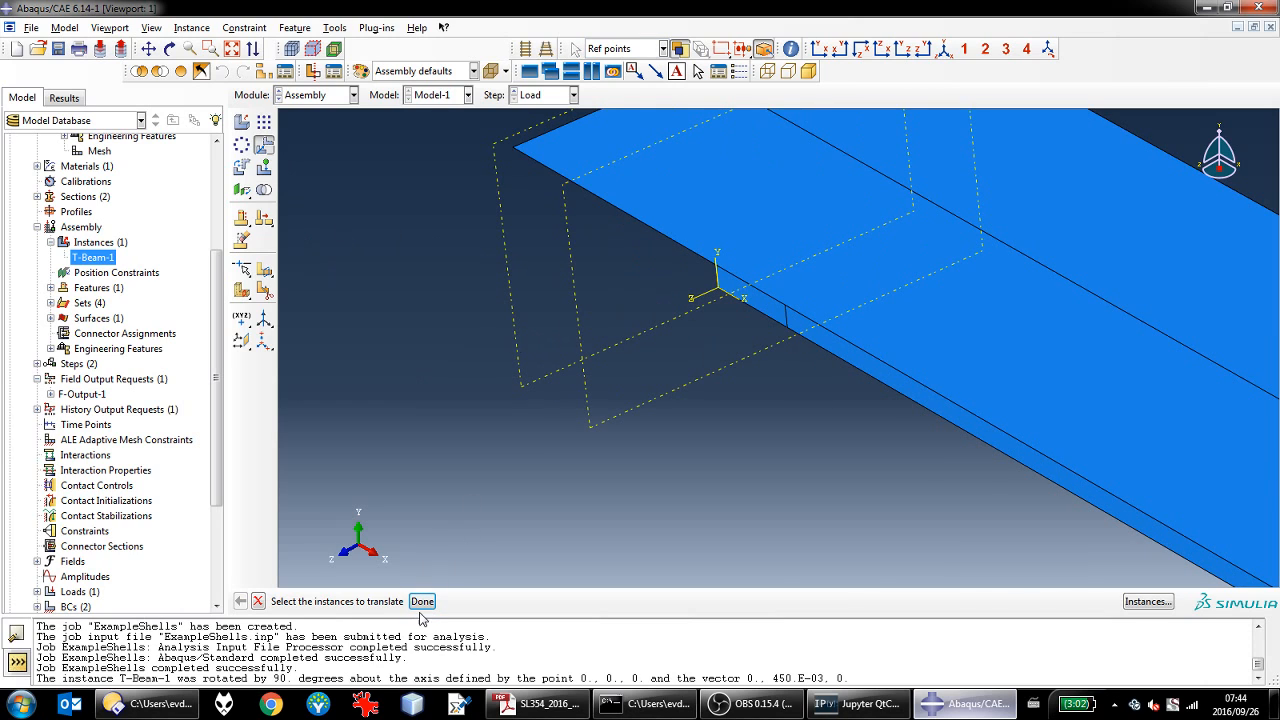
pyautogui.click(935, 320)
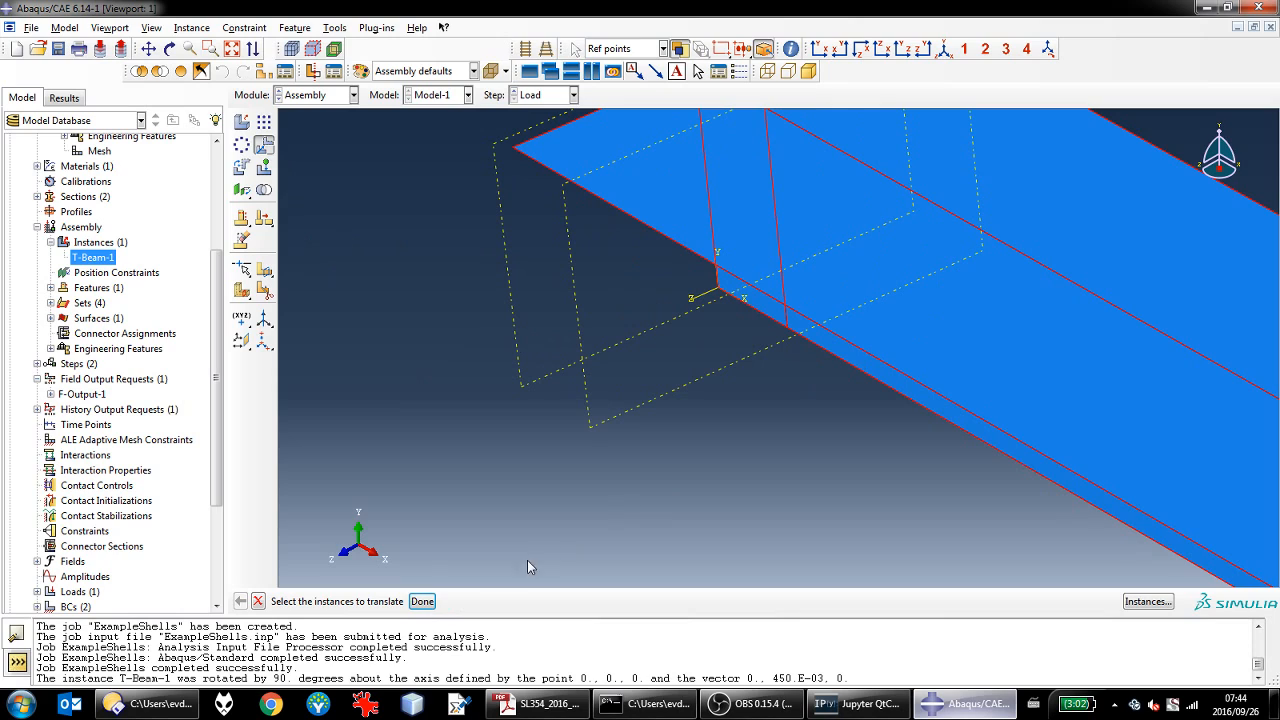
pyautogui.click(422, 601)
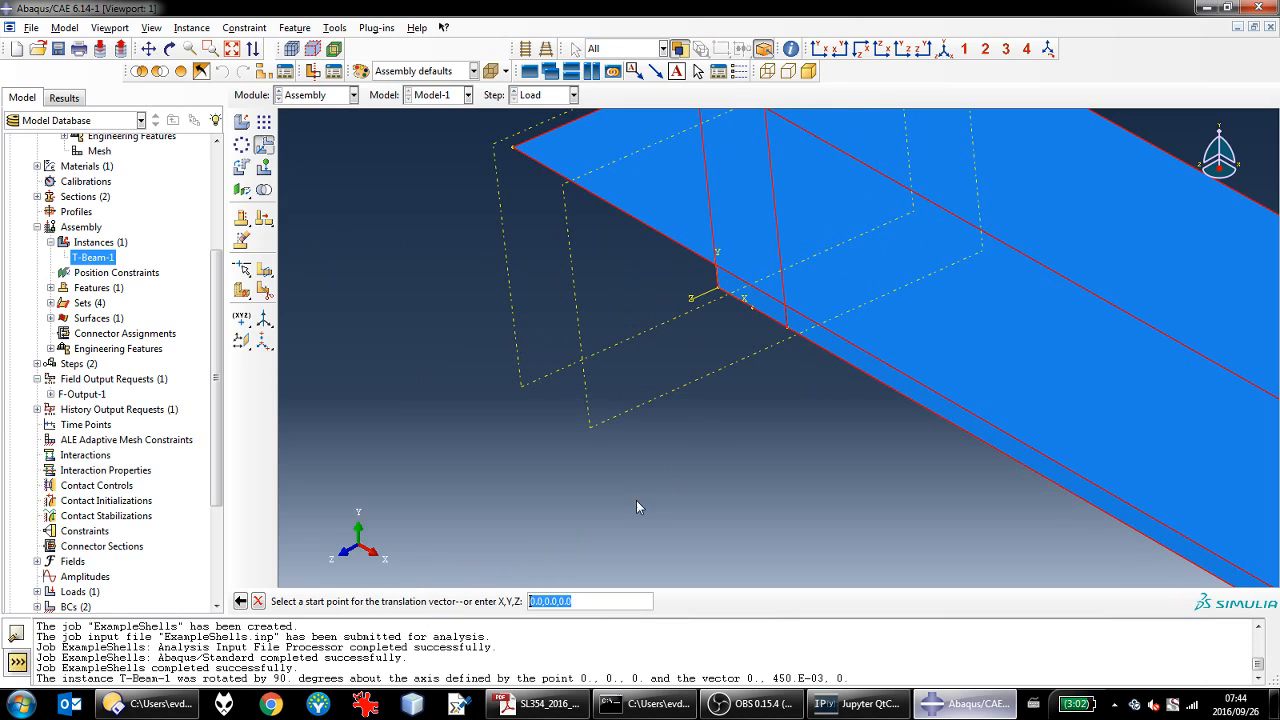
pyautogui.click(718, 291)
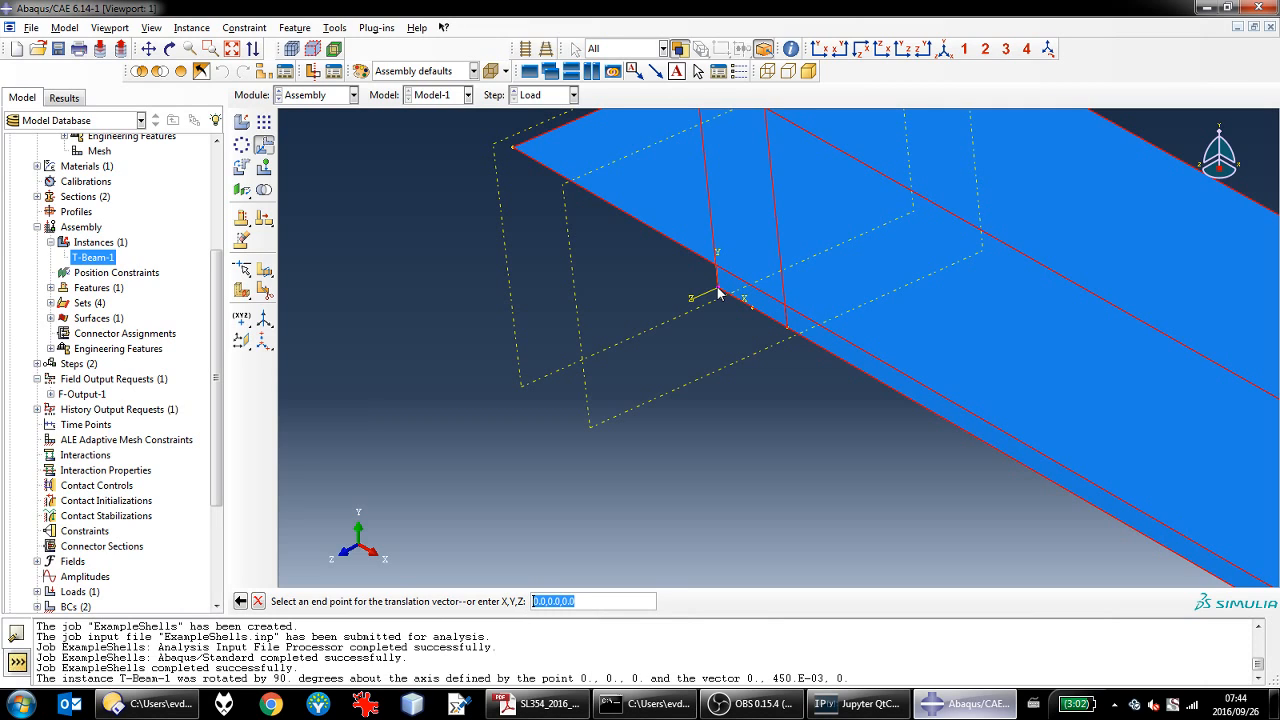
pyautogui.click(591, 601)
pyautogui.press('Home')
pyautogui.write('-')
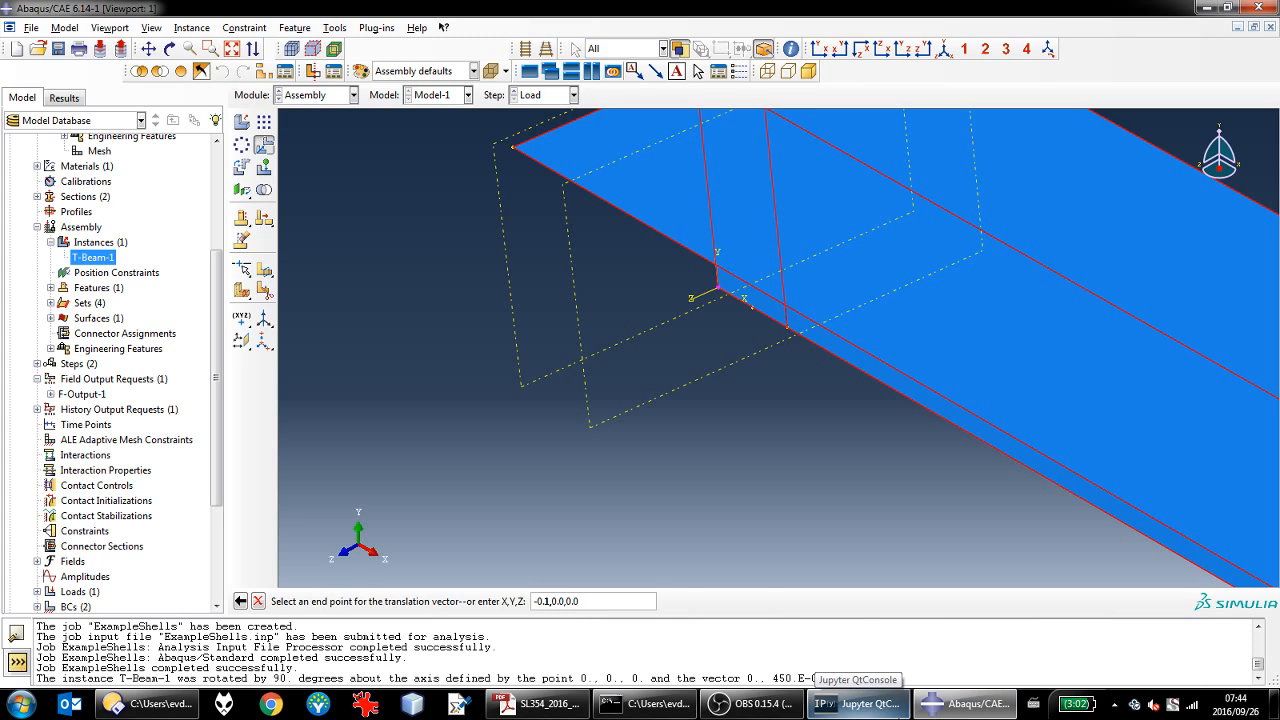
pyautogui.press('Return')
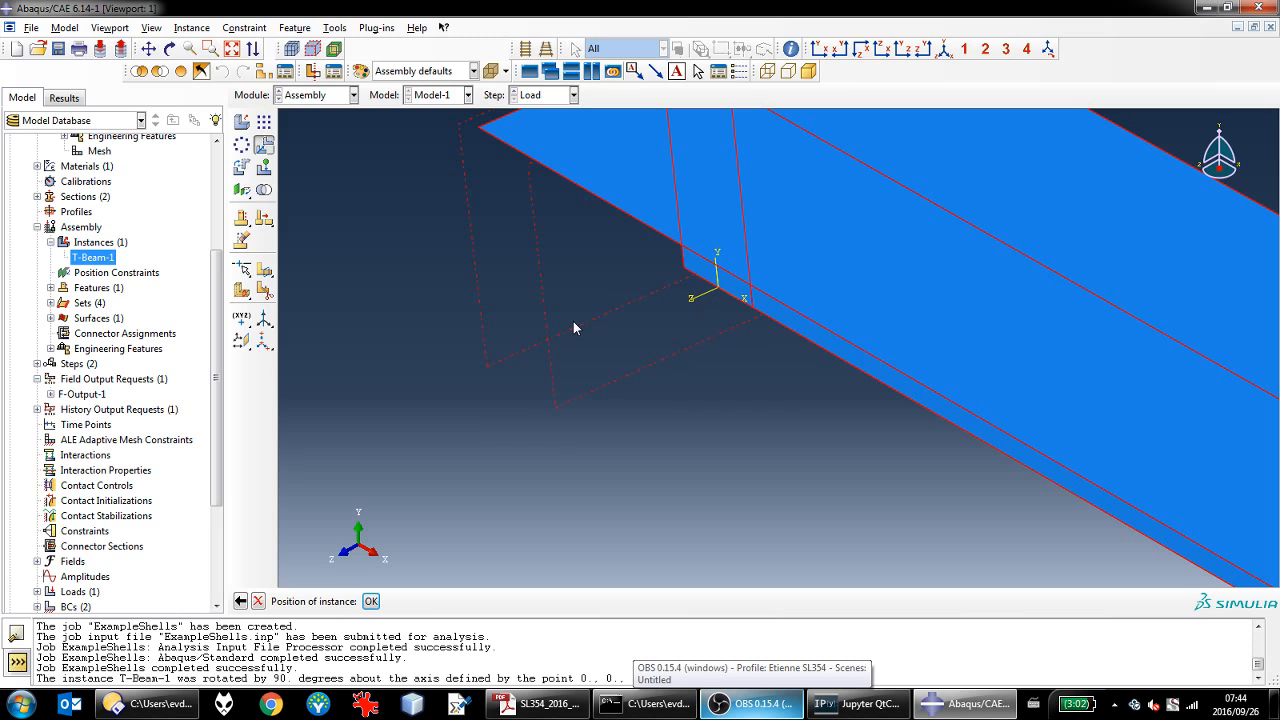
pyautogui.click(371, 601)
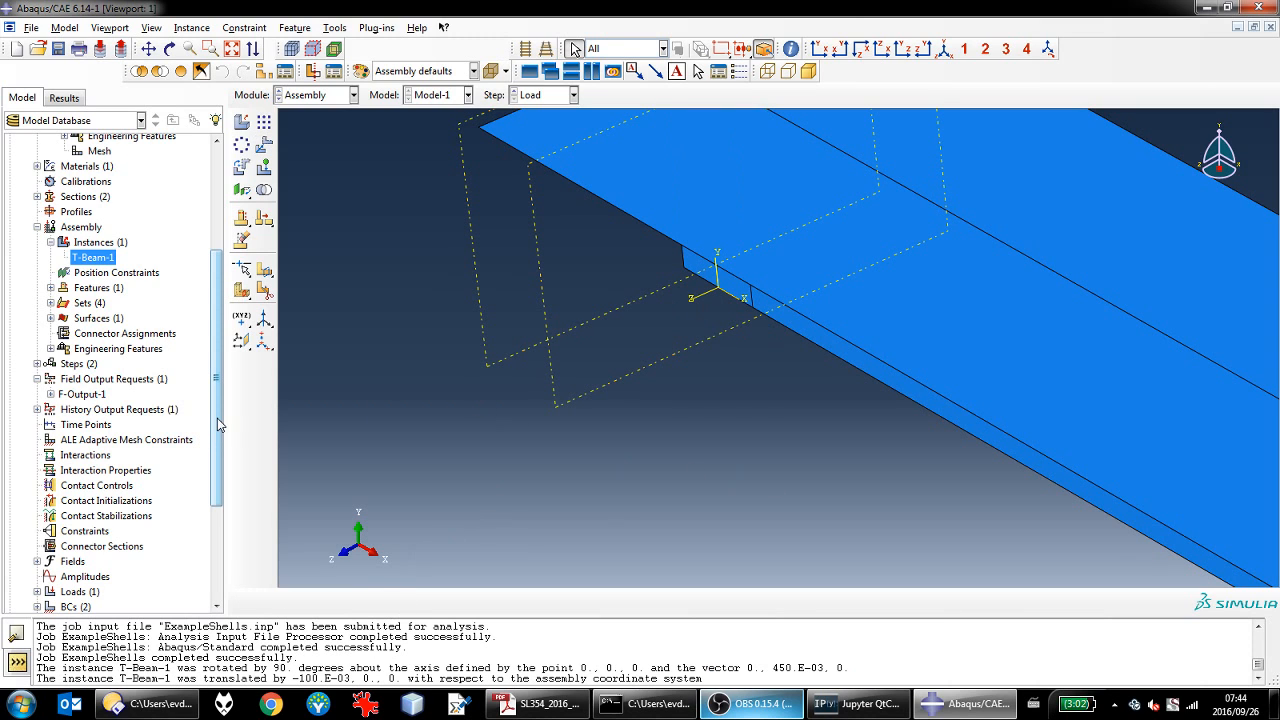
# Step: Review the displacement constraints of boundary condition BC-1 and leave its definition without edits
pyautogui.scroll(-3, 150, 450)
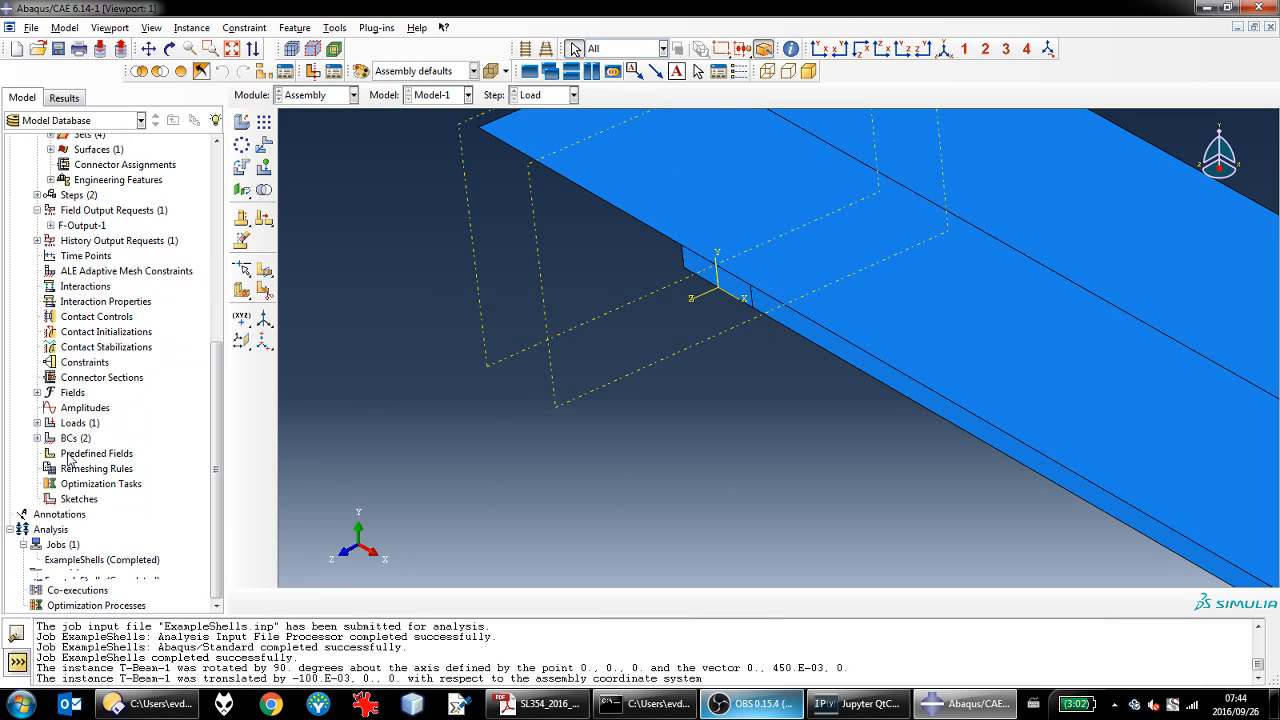
pyautogui.click(37, 439)
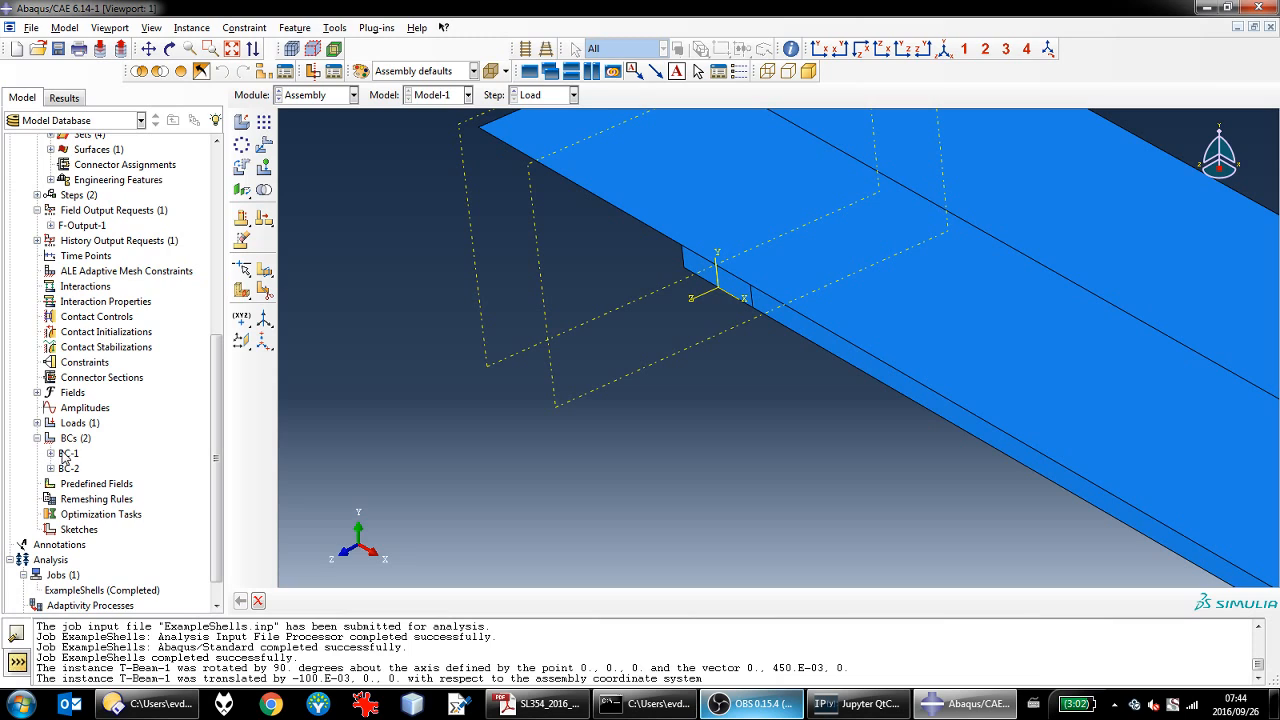
pyautogui.click(66, 455)
pyautogui.doubleClick(66, 455)
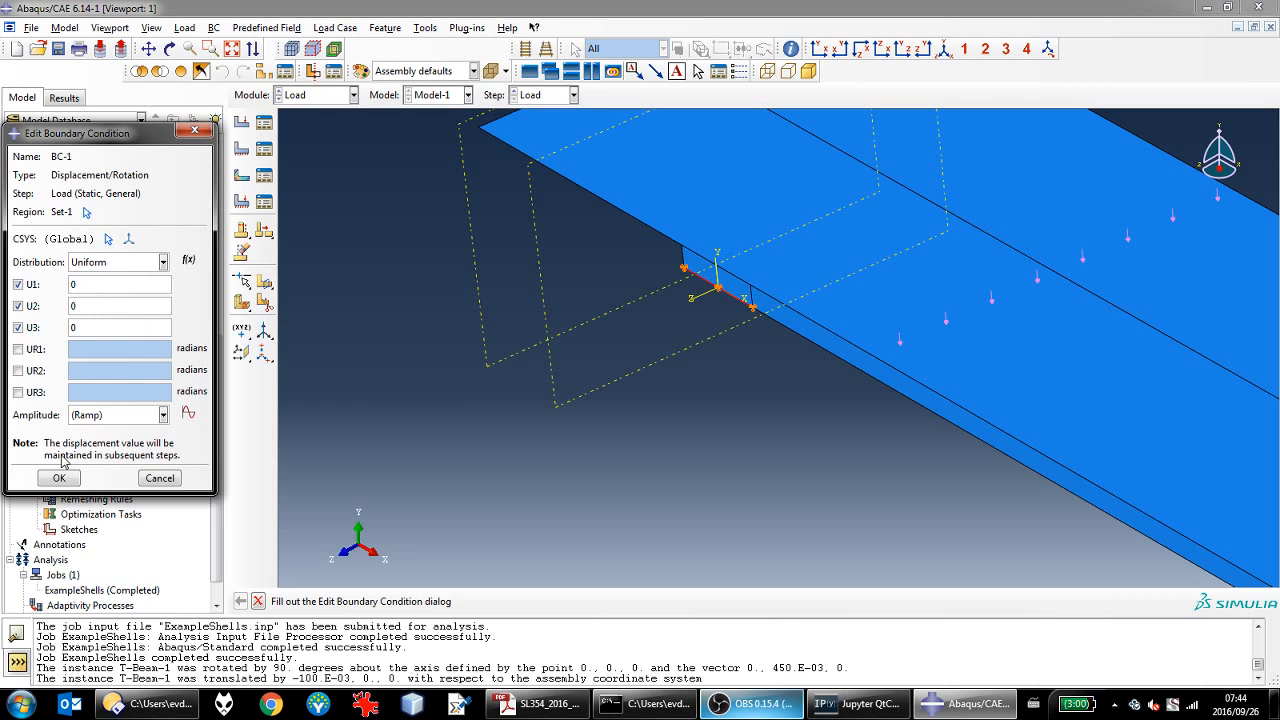
pyautogui.click(160, 478)
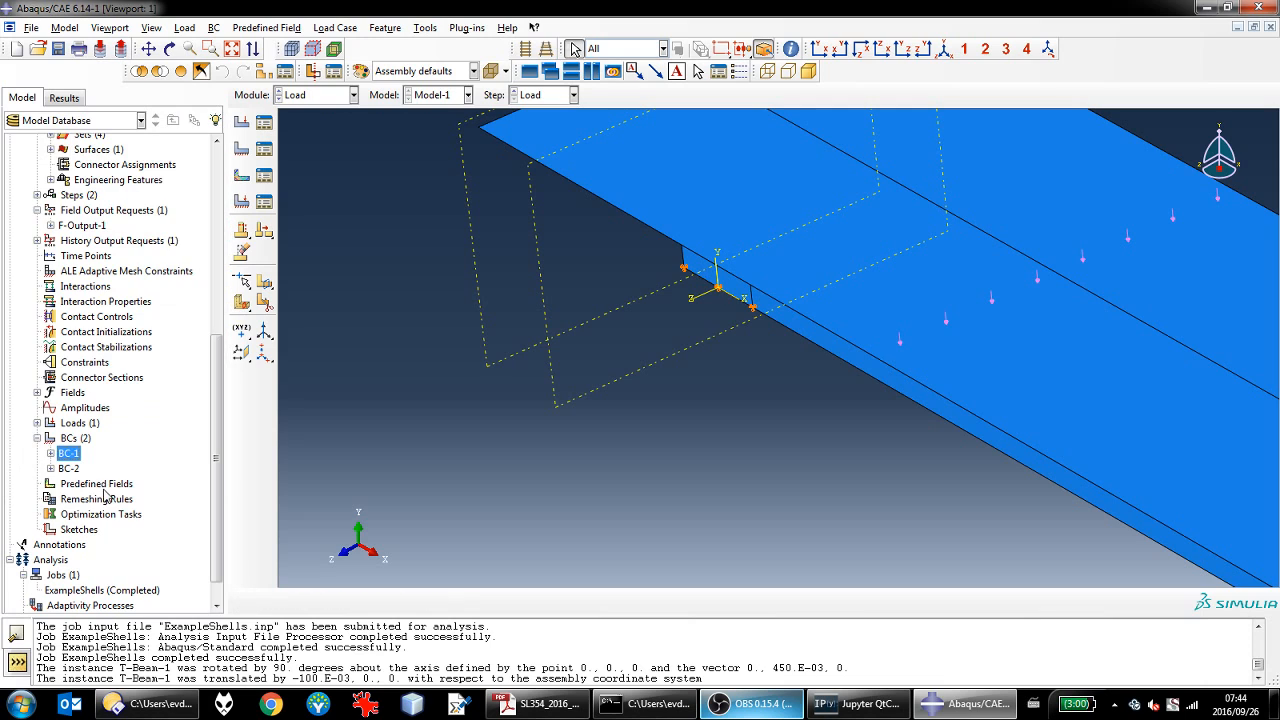
# Step: Edit boundary condition BC-2 by releasing U1 and fixing U3 at 0, and check its markers along the flange edge
pyautogui.doubleClick(68, 468)
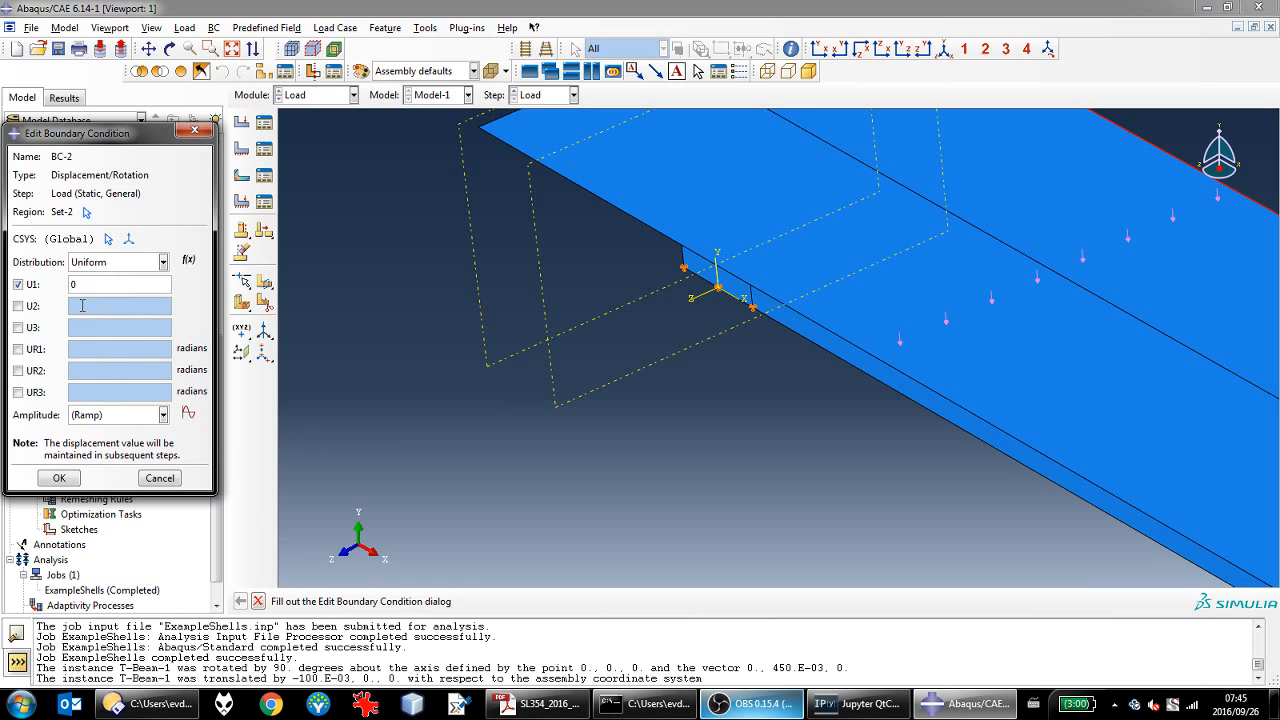
pyautogui.click(30, 287)
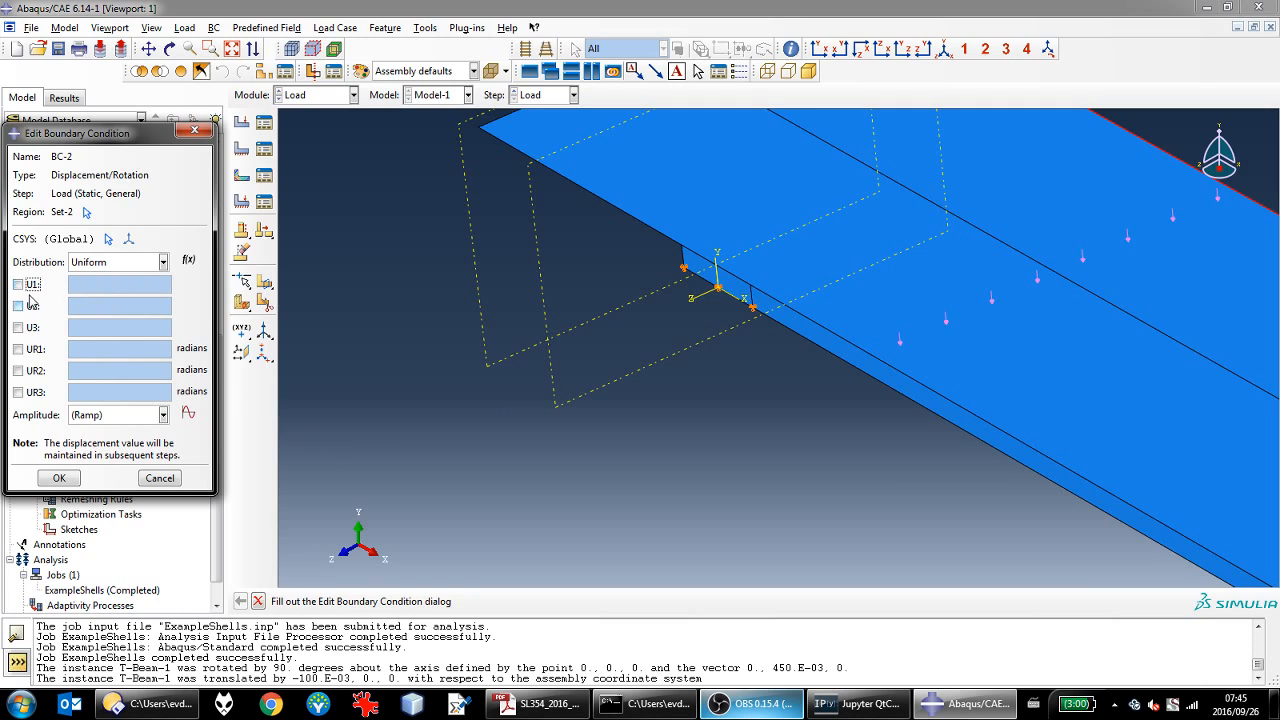
pyautogui.click(19, 328)
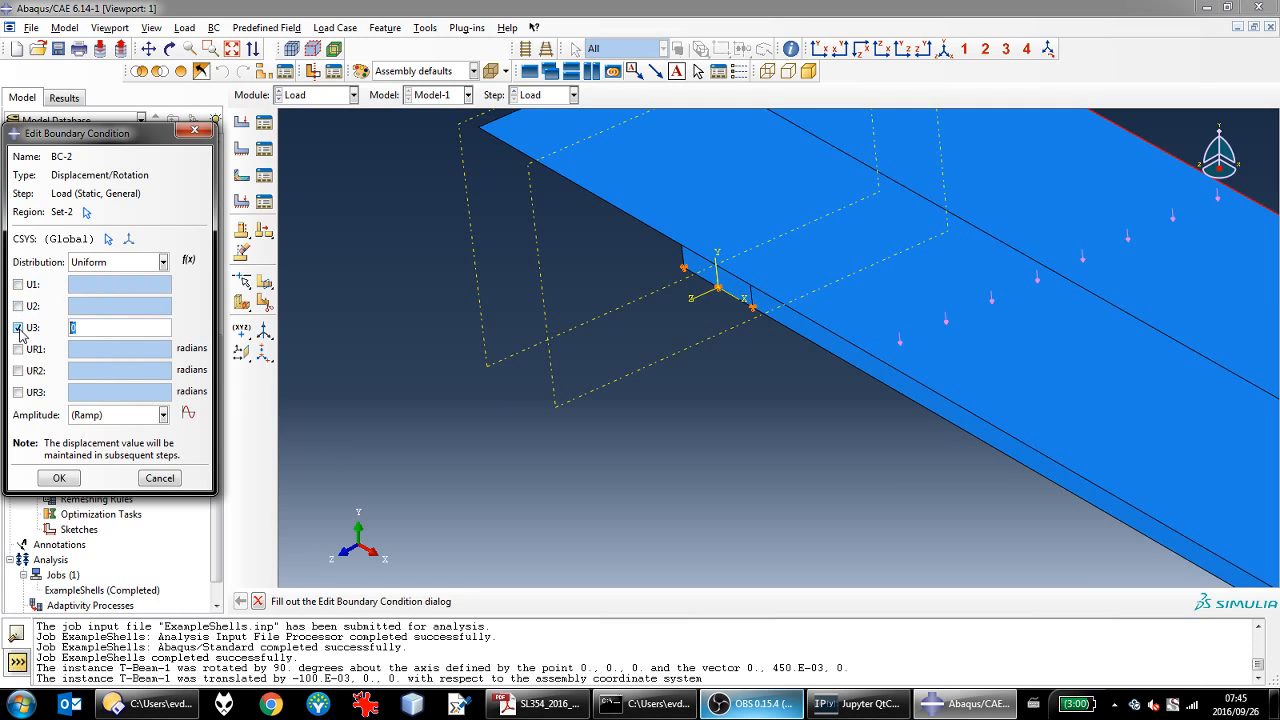
pyautogui.click(59, 479)
pyautogui.scroll(-5, 512, 394)
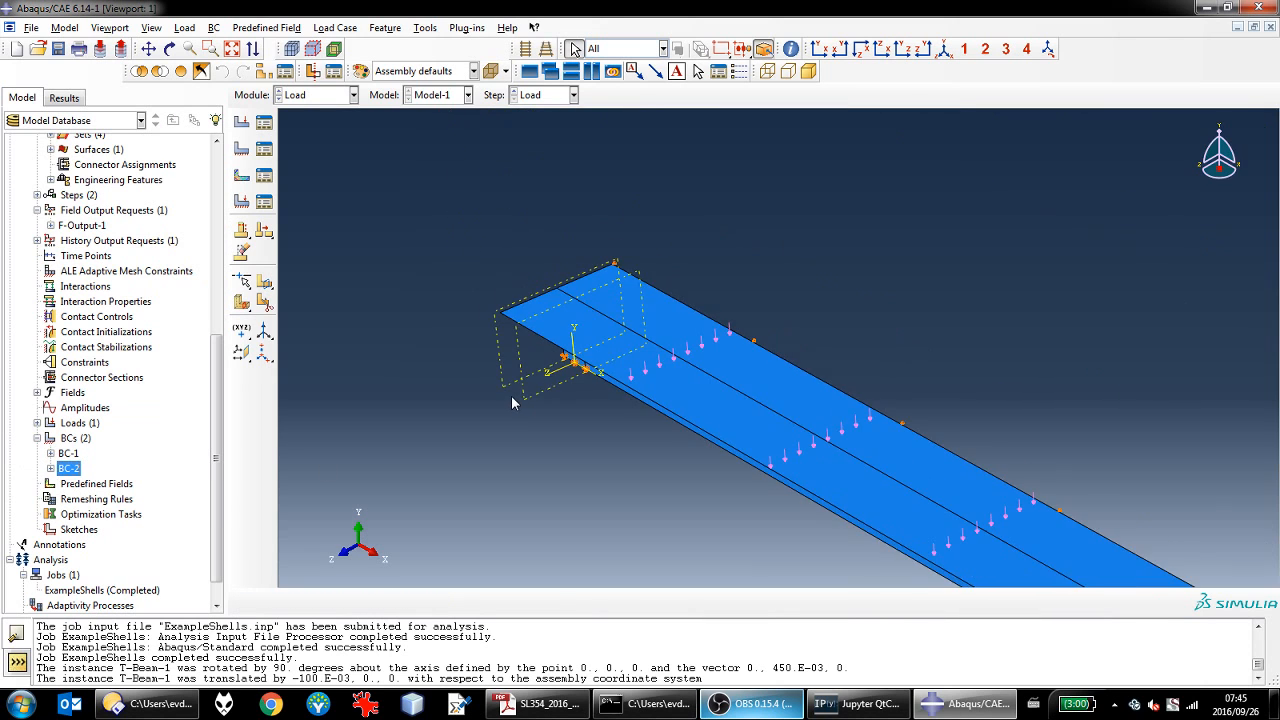
pyautogui.scroll(5, 883, 406)
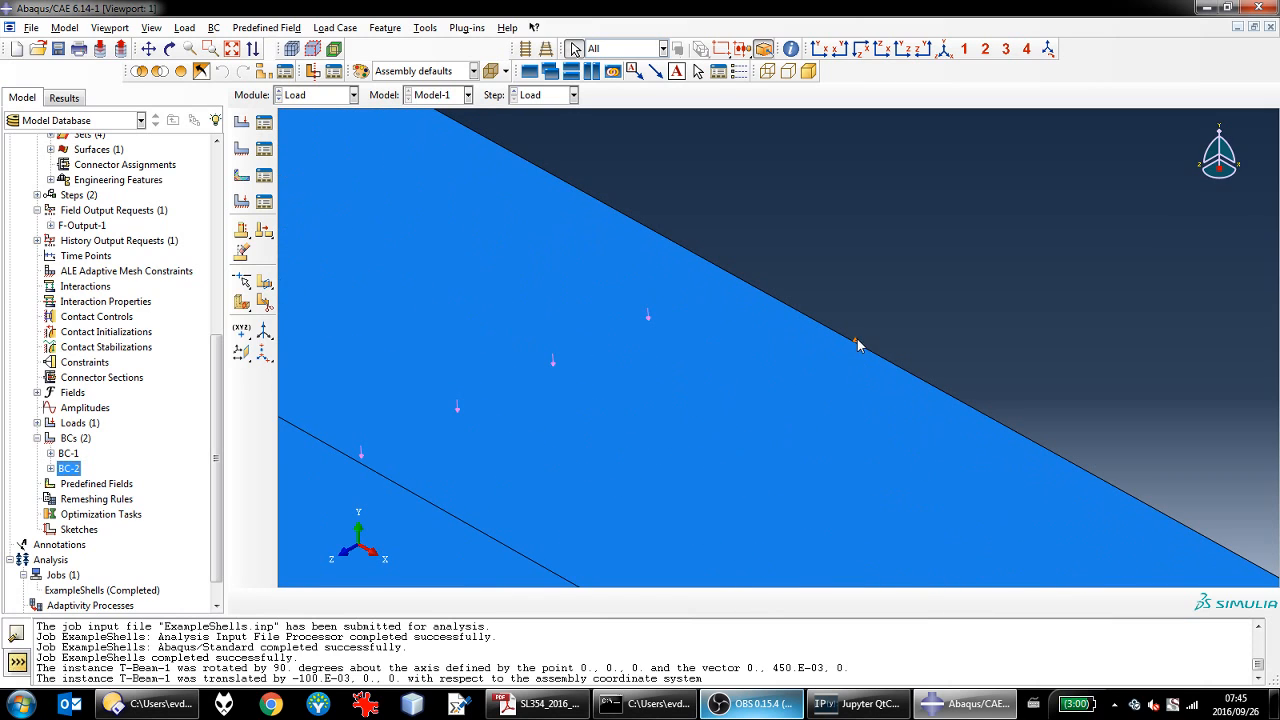
pyautogui.scroll(-5, 855, 357)
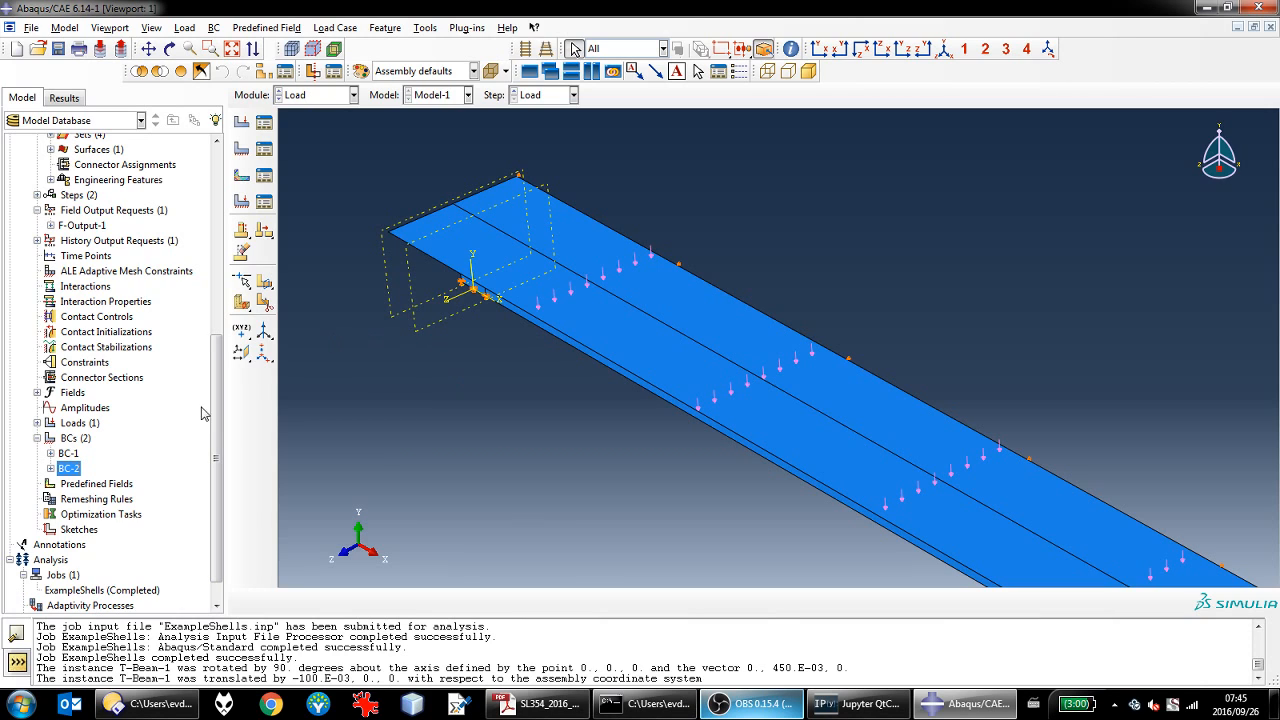
# Step: Resubmit the ExampleShells job for analysis, overwriting the existing job files
pyautogui.scroll(-1, 205, 495)
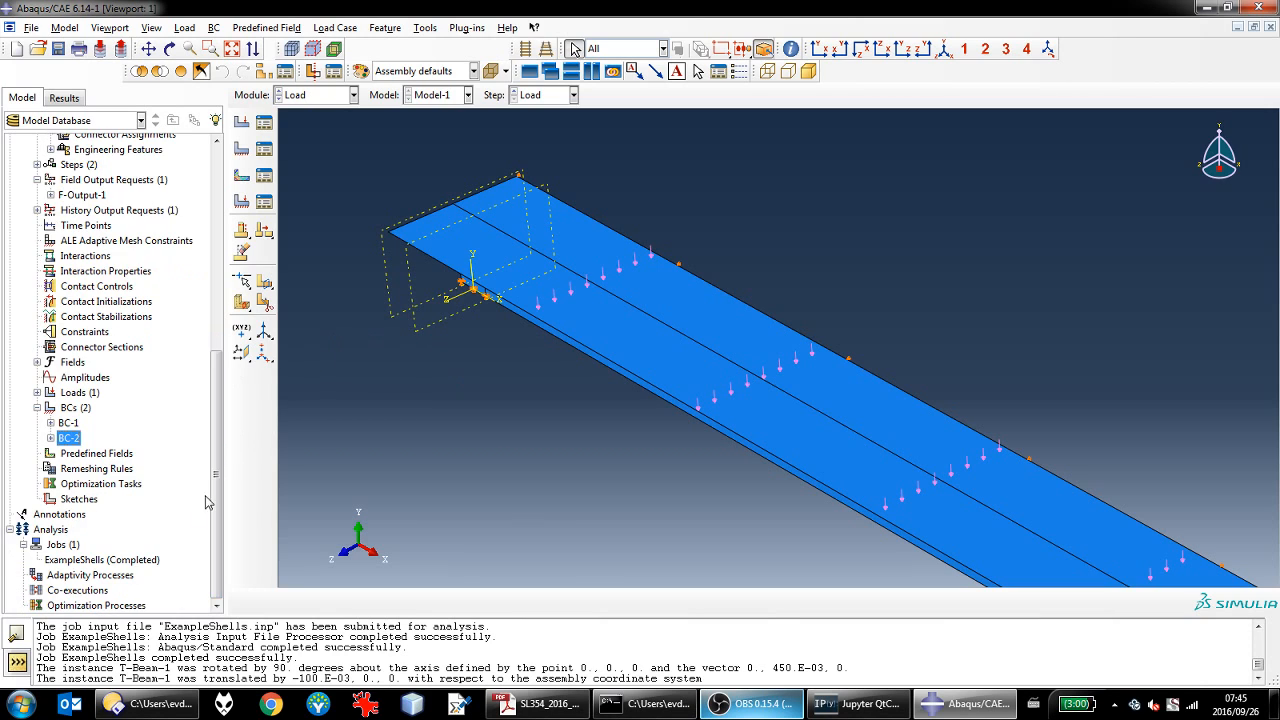
pyautogui.rightClick(82, 562)
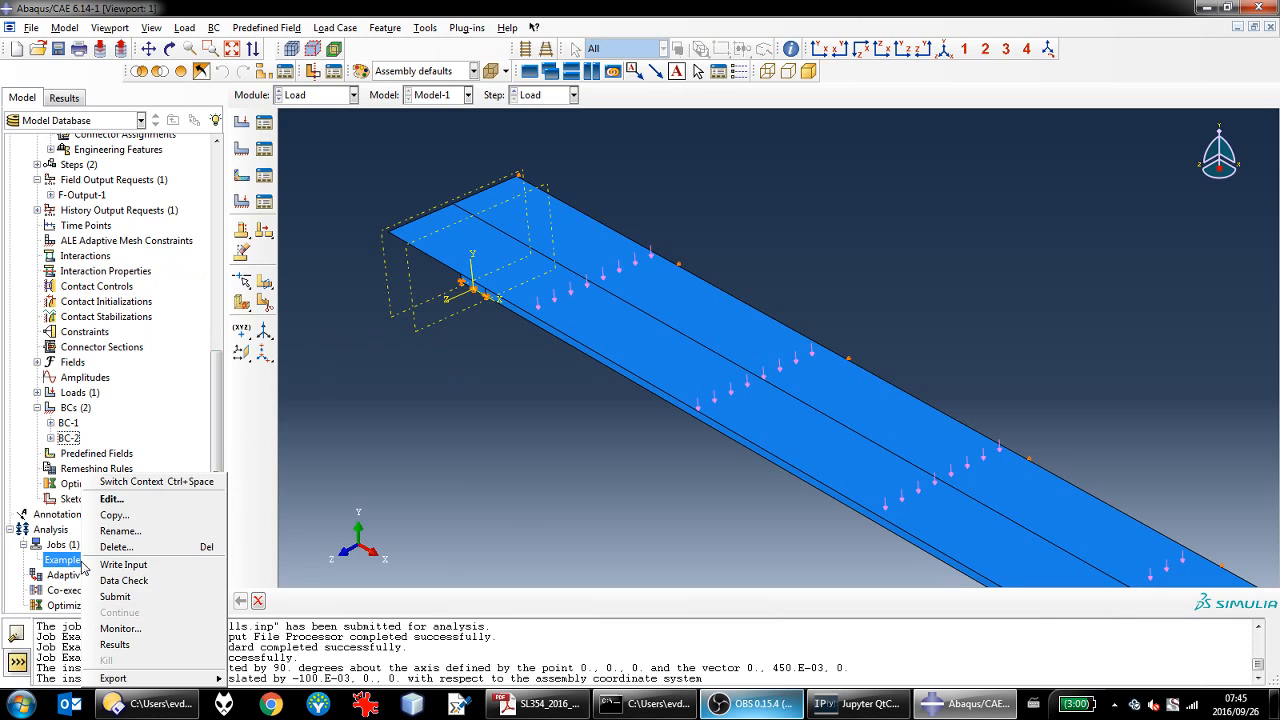
pyautogui.click(136, 600)
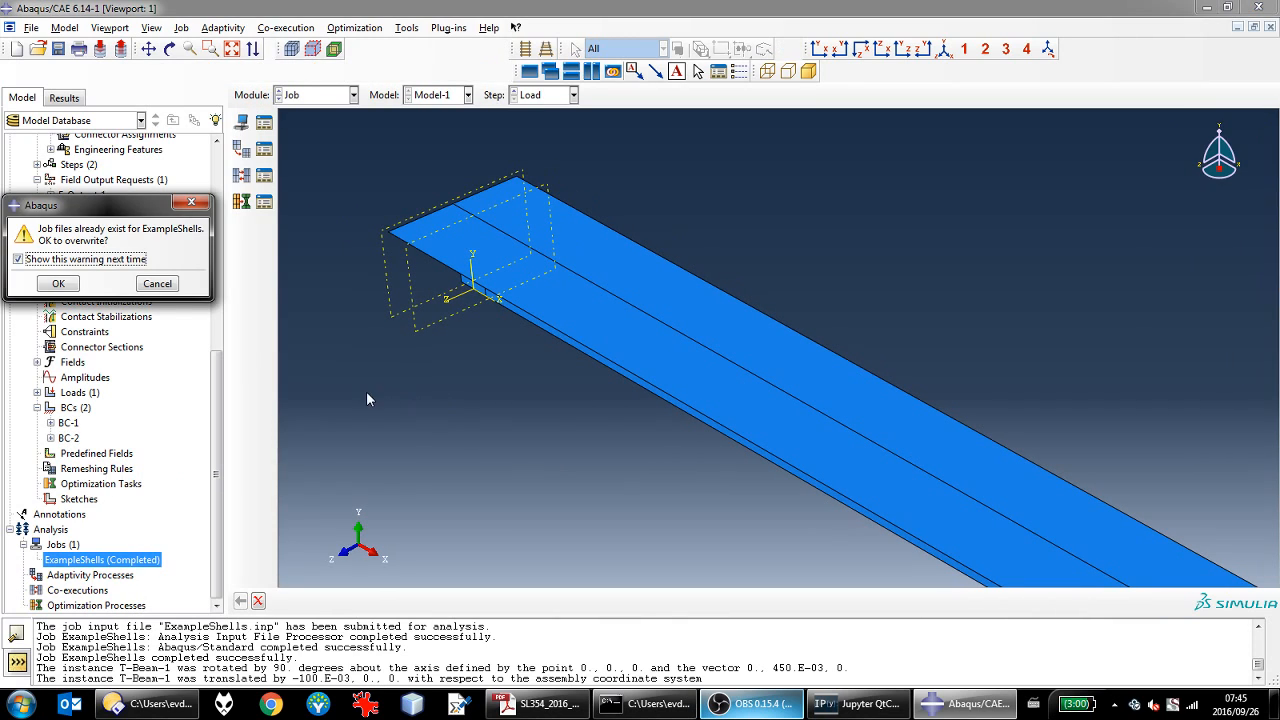
pyautogui.click(58, 285)
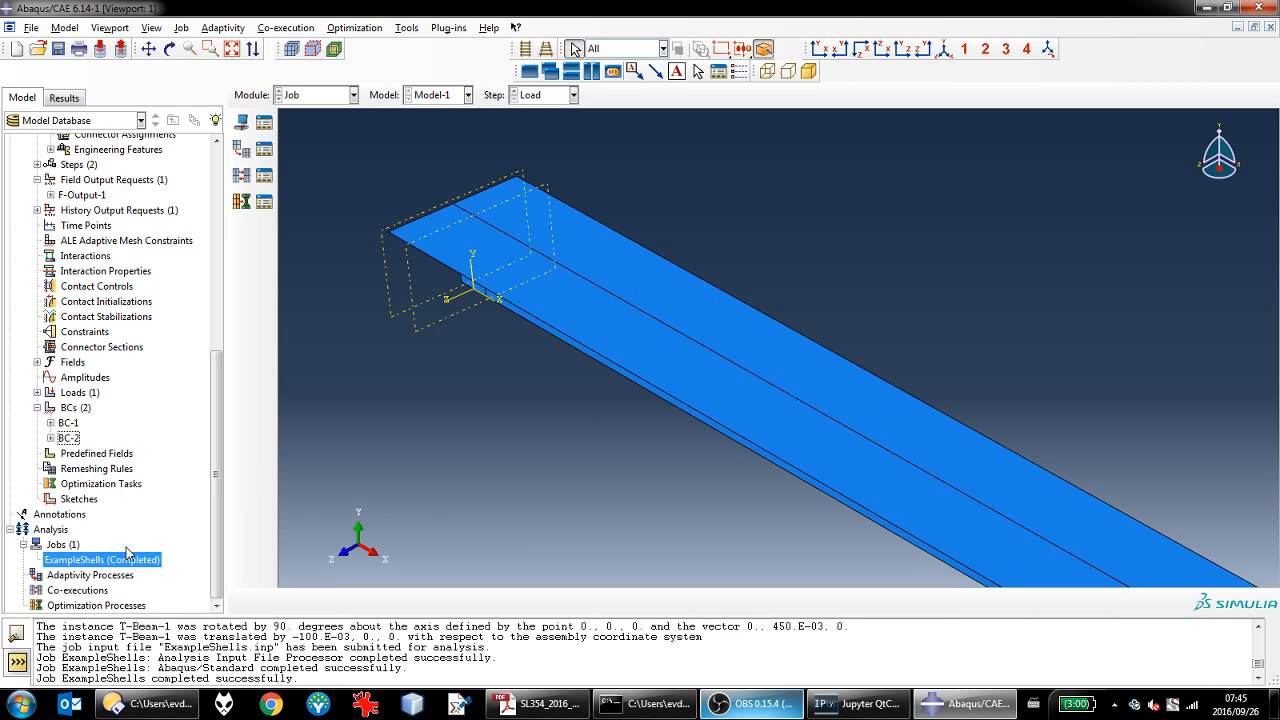
# Step: Open the ExampleShells job's results and show the undeformed beam mesh in hidden-line rendering
pyautogui.rightClick(122, 562)
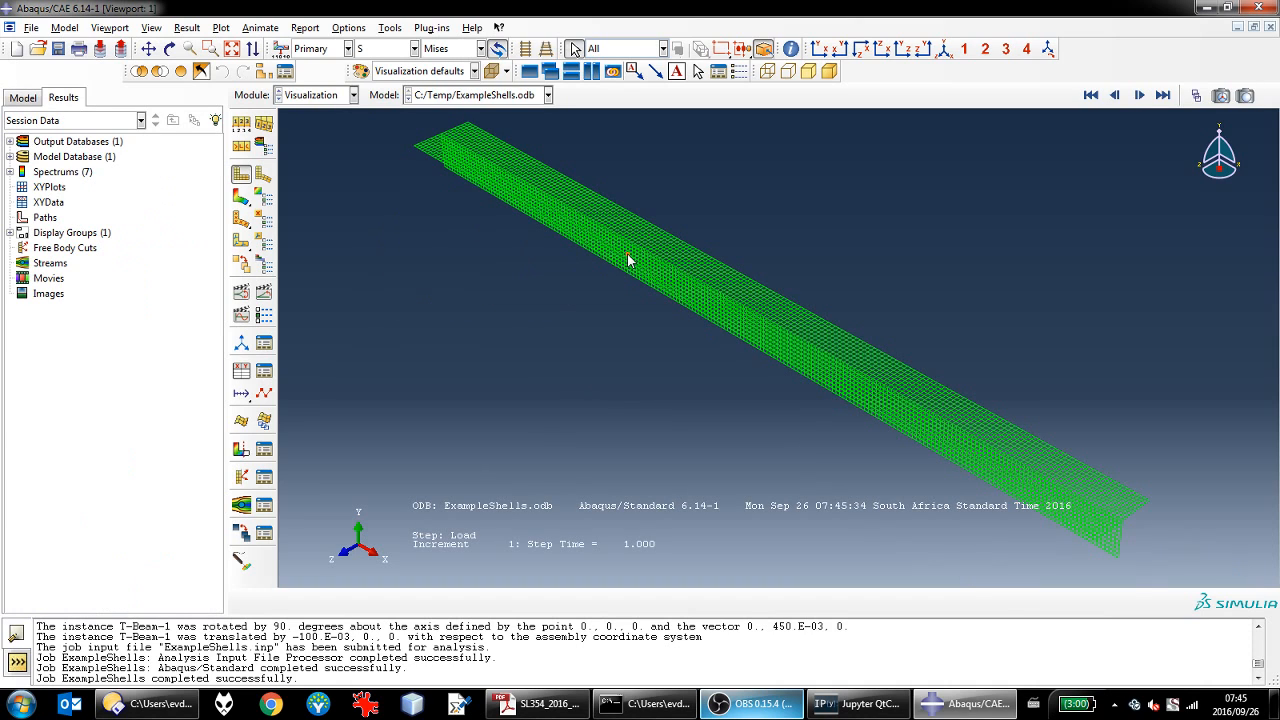
pyautogui.click(834, 73)
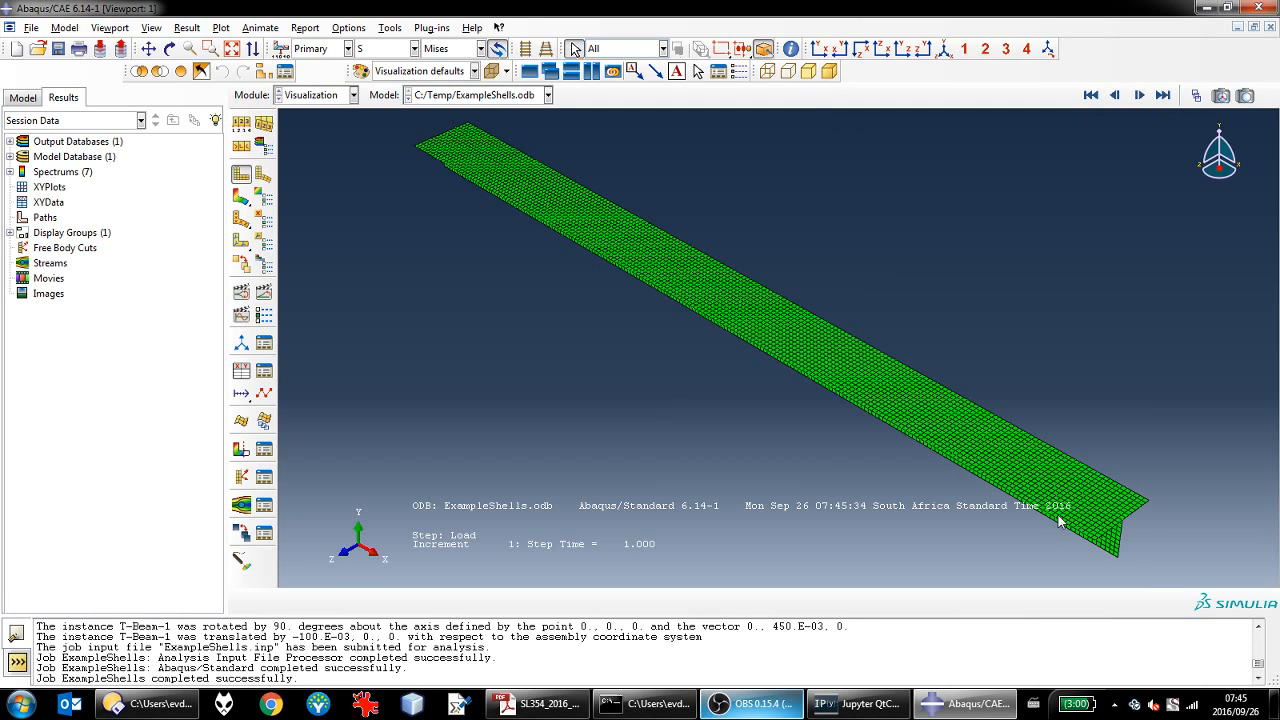
pyautogui.click(789, 72)
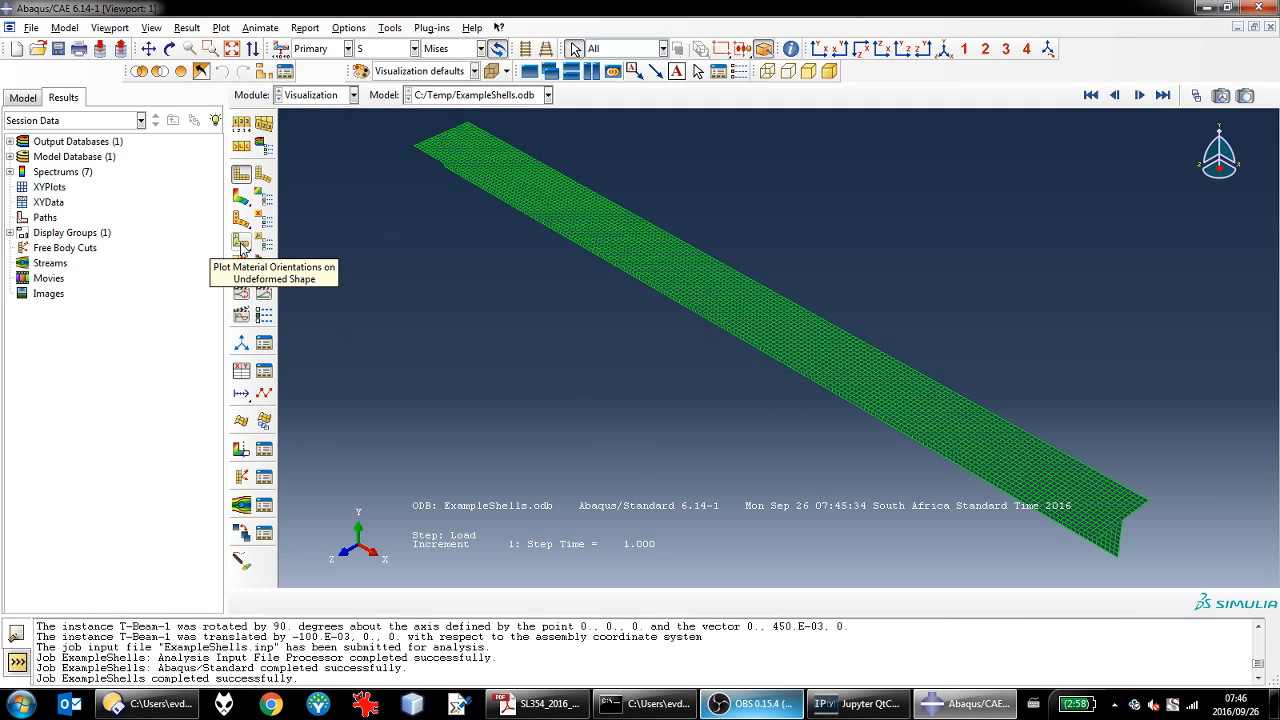
# Step: Plot the material orientations on the undeformed shape and examine the axes on the flange and web elements at the beam's near end
pyautogui.click(241, 245)
pyautogui.scroll(2, 935, 453)
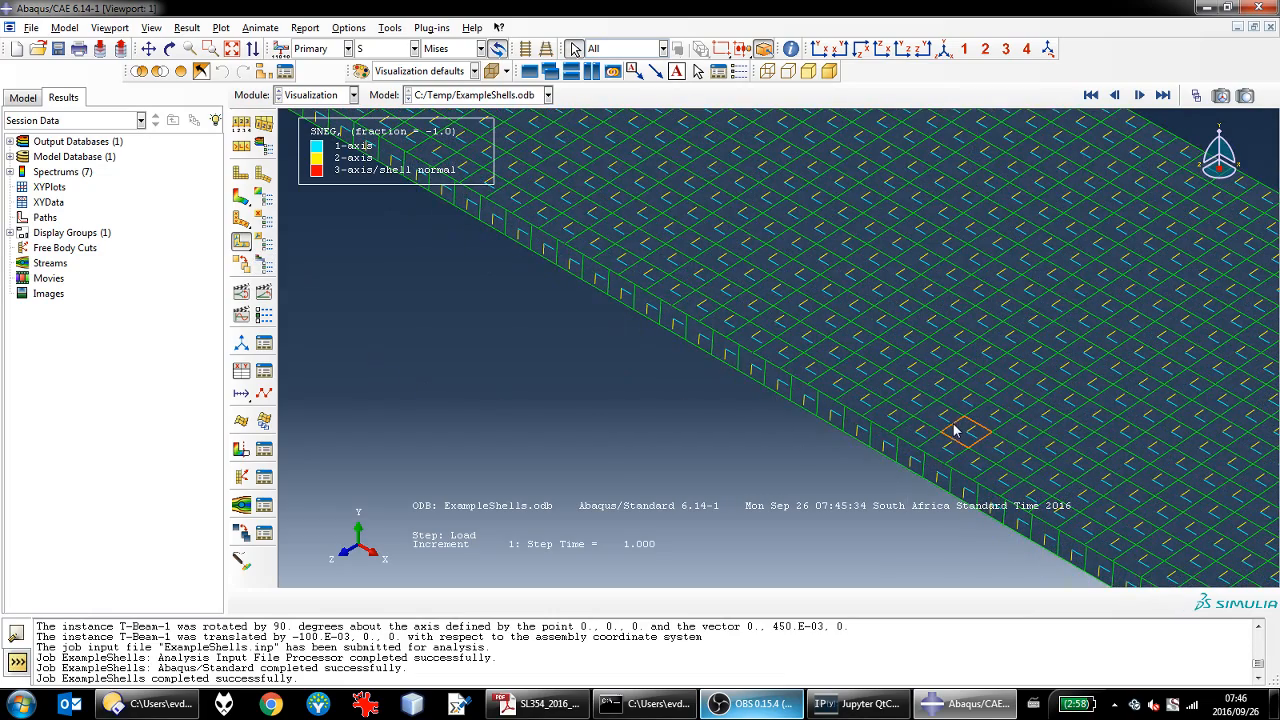
pyautogui.scroll(-4, 802, 416)
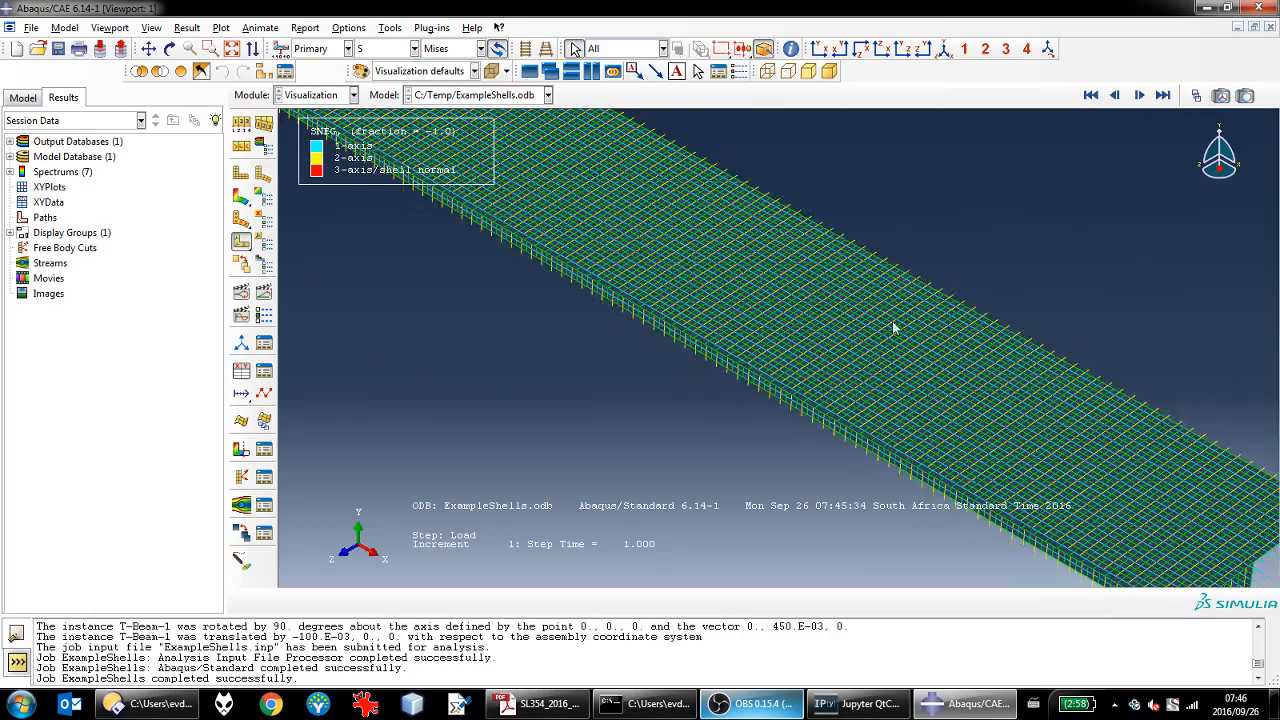
pyautogui.scroll(2, 980, 445)
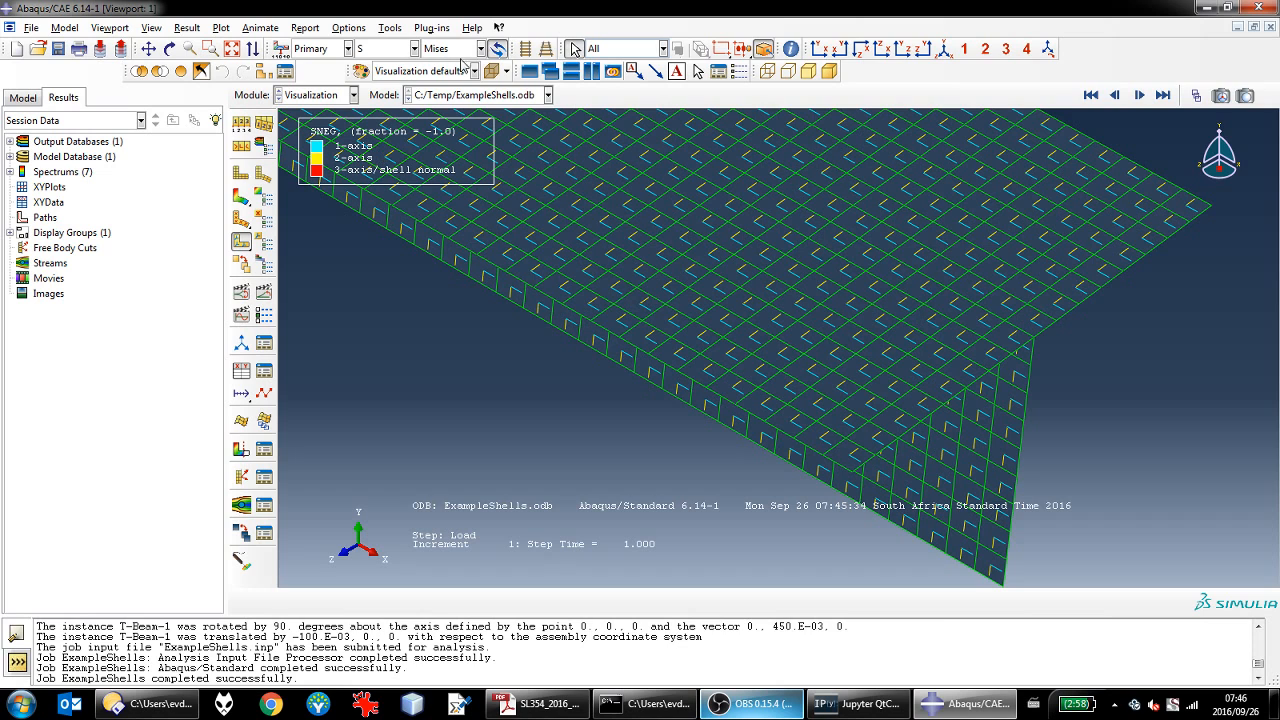
# Step: Contour the S11 stress on the undeformed shape and examine it over the whole beam in the XY and isometric views
pyautogui.click(481, 49)
pyautogui.click(480, 248)
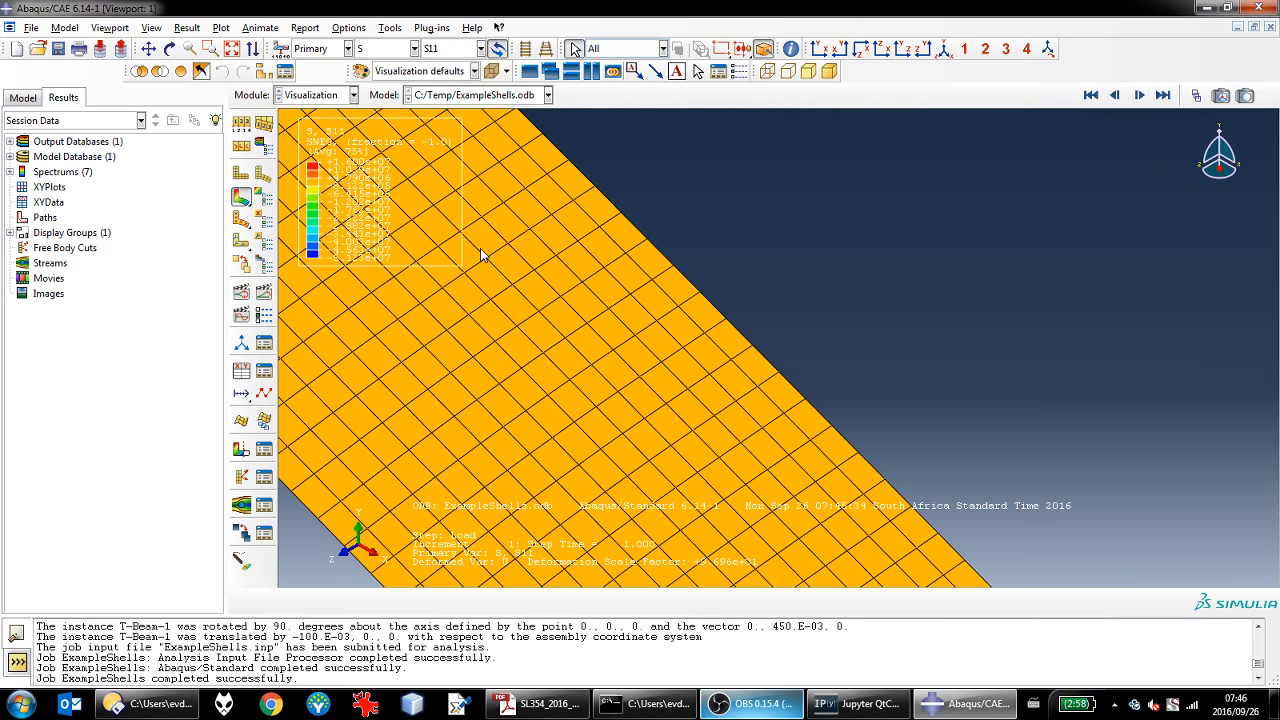
pyautogui.moveTo(244, 197); pyautogui.dragTo(285, 205)
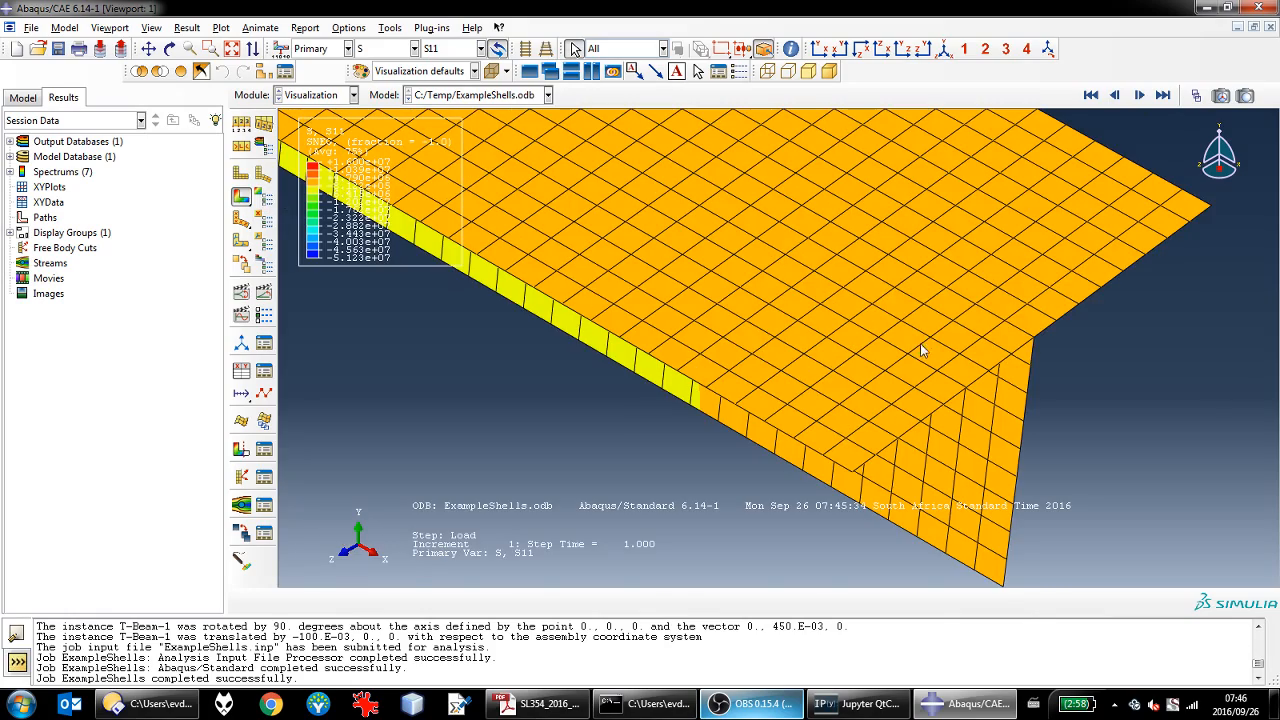
pyautogui.scroll(3, 900, 350)
pyautogui.click(231, 48)
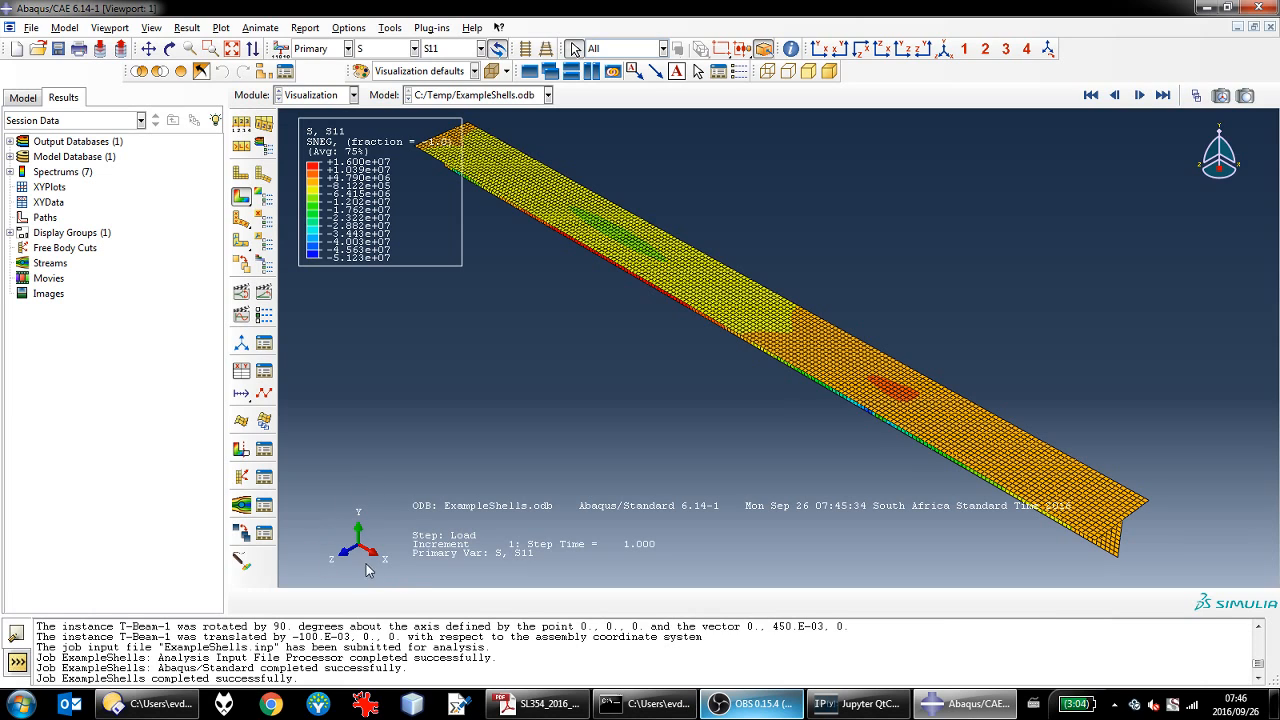
pyautogui.click(820, 50)
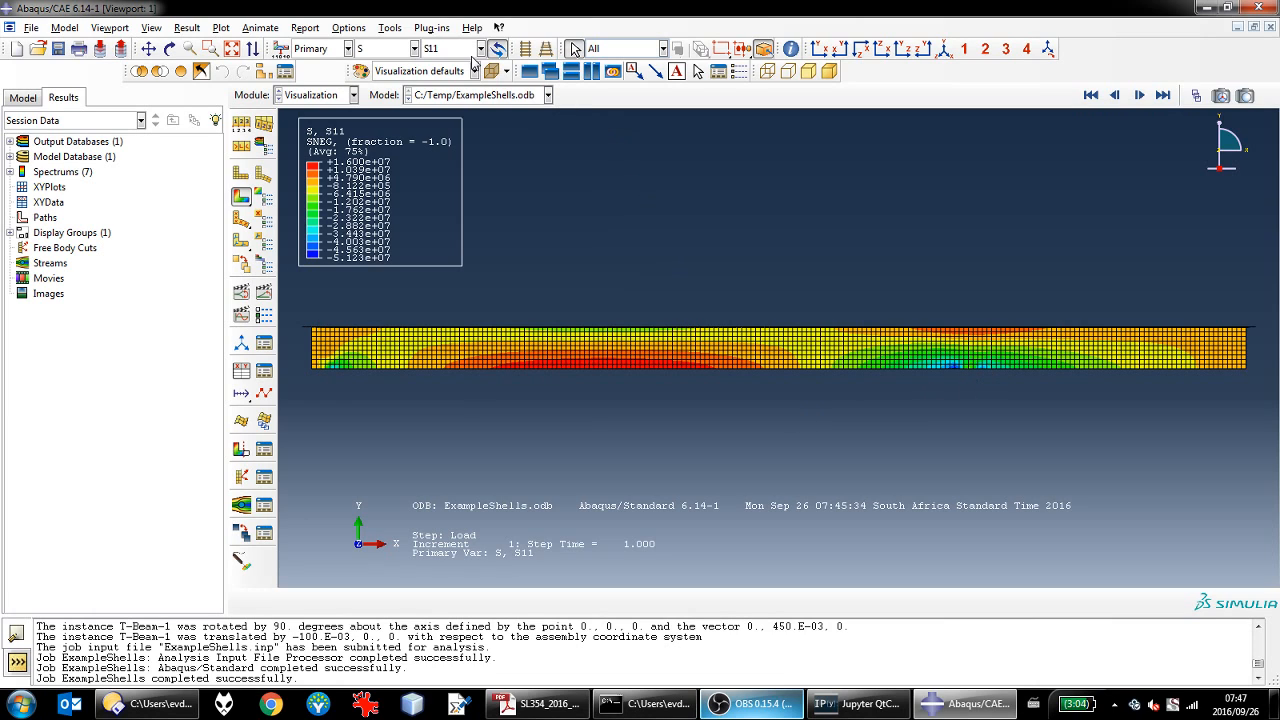
pyautogui.click(926, 52)
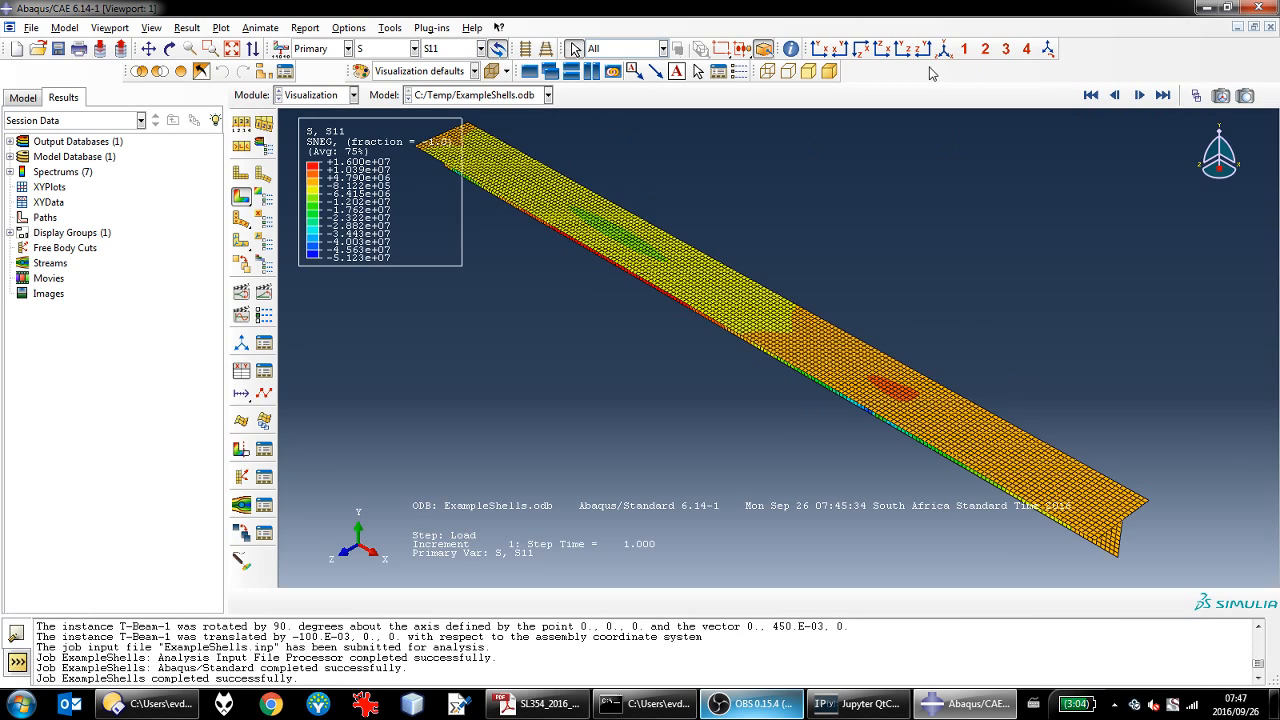
# Step: Switch the contour plot to stress component S22 and examine its distribution over the flange and web
pyautogui.click(481, 49)
pyautogui.click(458, 265)
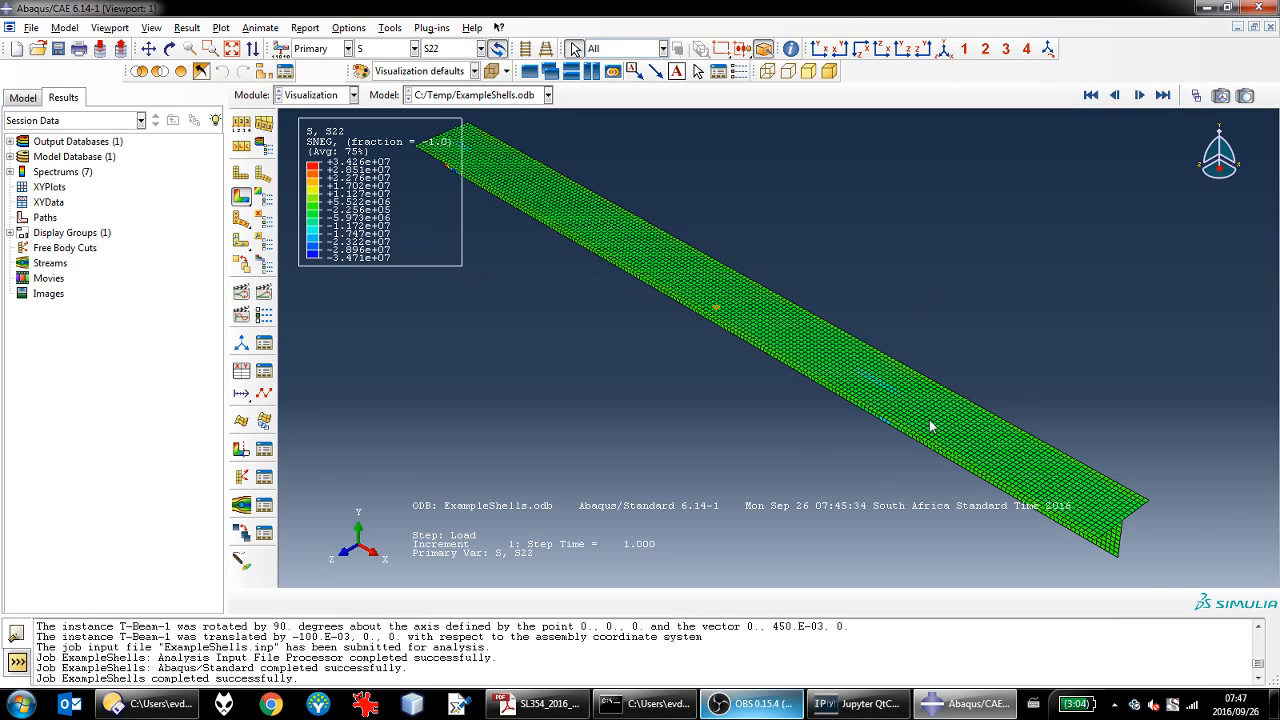
pyautogui.scroll(2, 950, 450)
pyautogui.scroll(-4, 972, 476)
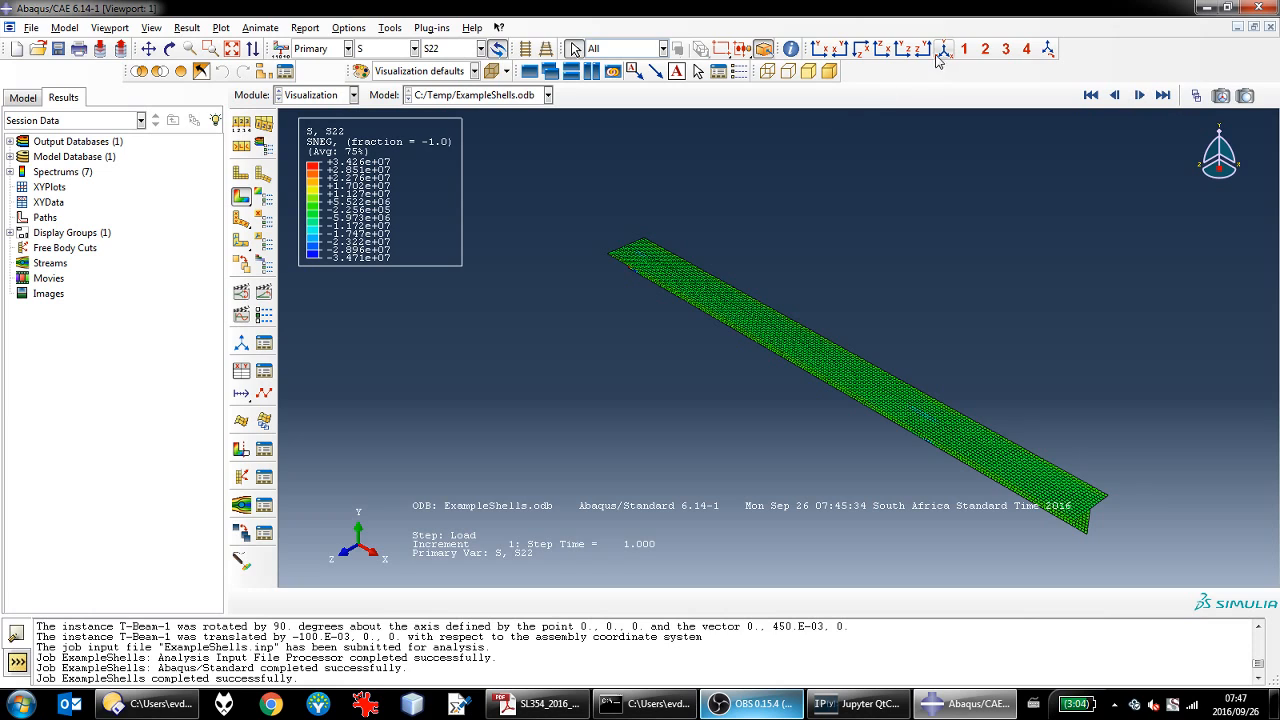
pyautogui.scroll(2, 897, 165)
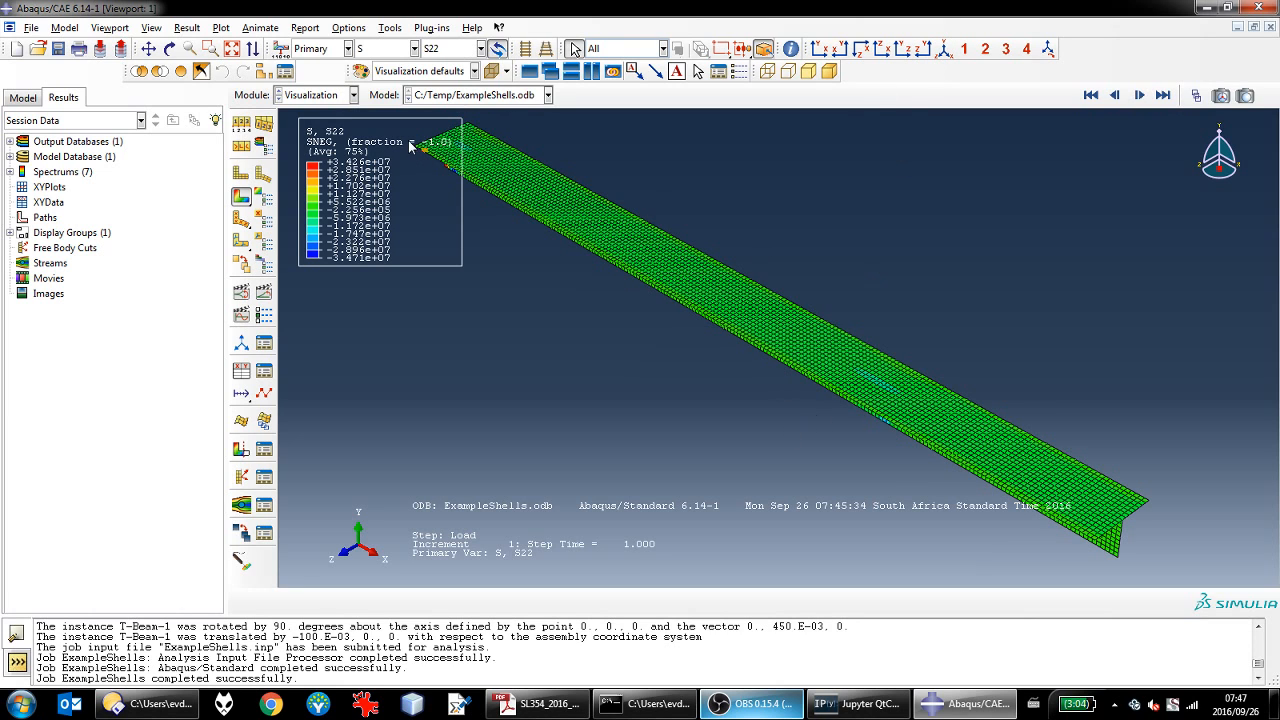
pyautogui.click(172, 52)
pyautogui.moveTo(824, 326)
pyautogui.mouseDown()
pyautogui.moveTo(843, 251)
pyautogui.moveTo(829, 329)
pyautogui.moveTo(834, 320)
pyautogui.mouseUp()
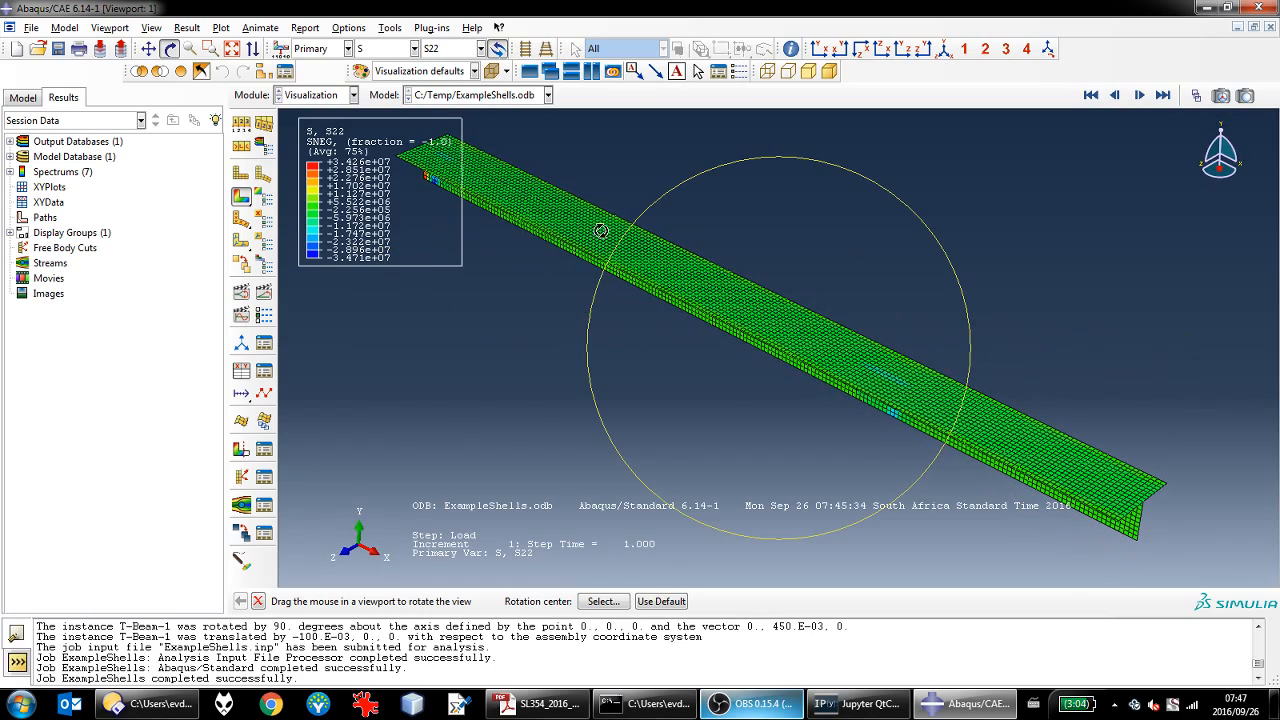
# Step: Contour the in-plane shear stress S12 and examine it along the web and flange
pyautogui.click(481, 48)
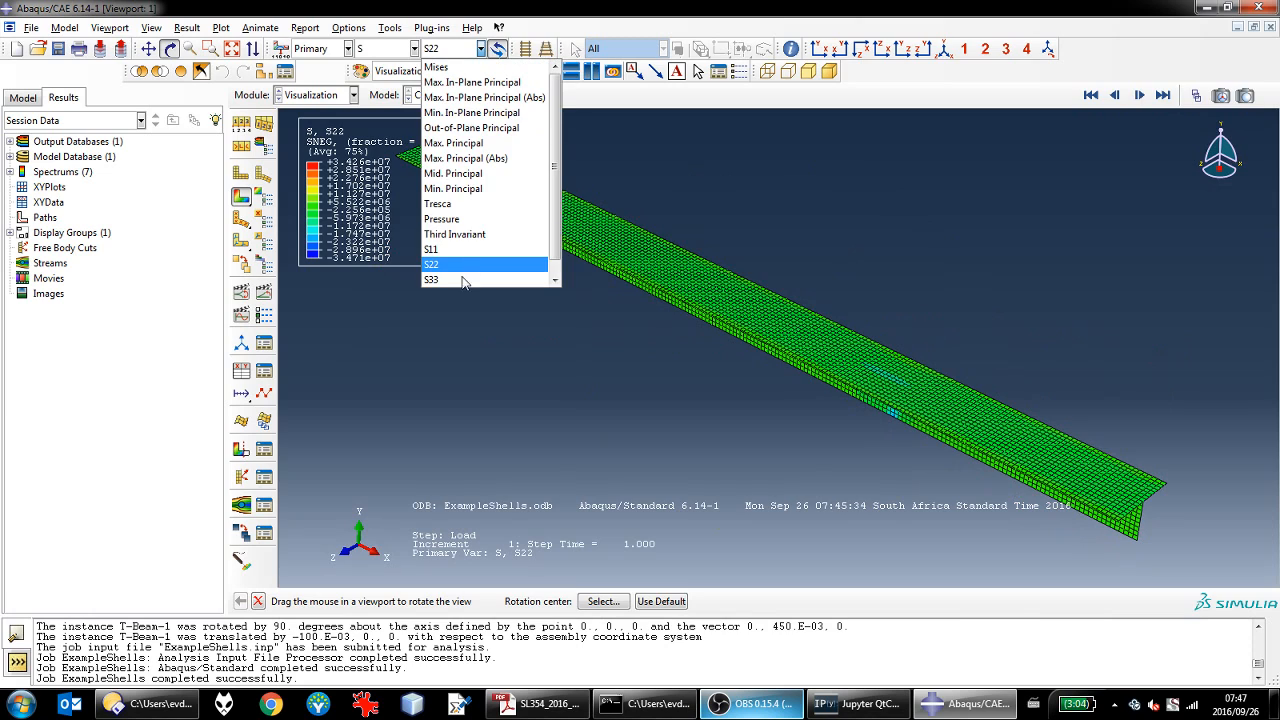
pyautogui.scroll(-1, 470, 280)
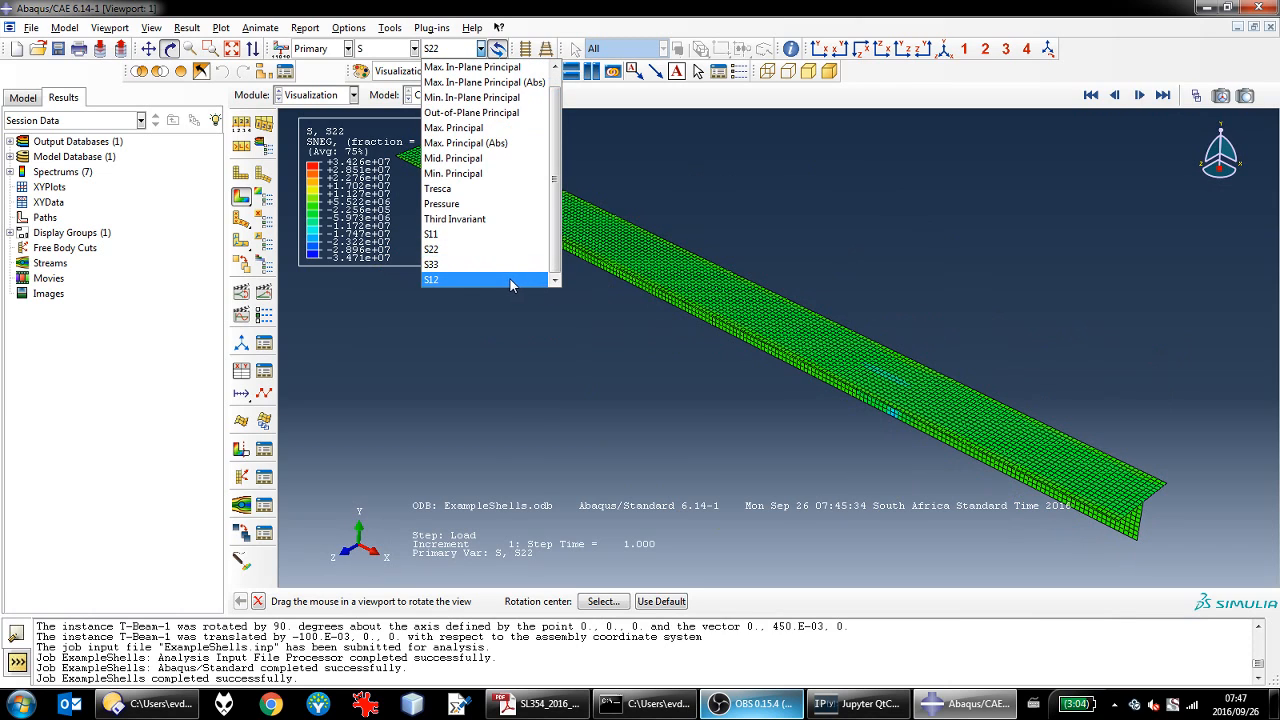
pyautogui.click(510, 280)
pyautogui.moveTo(765, 385); pyautogui.dragTo(752, 362)
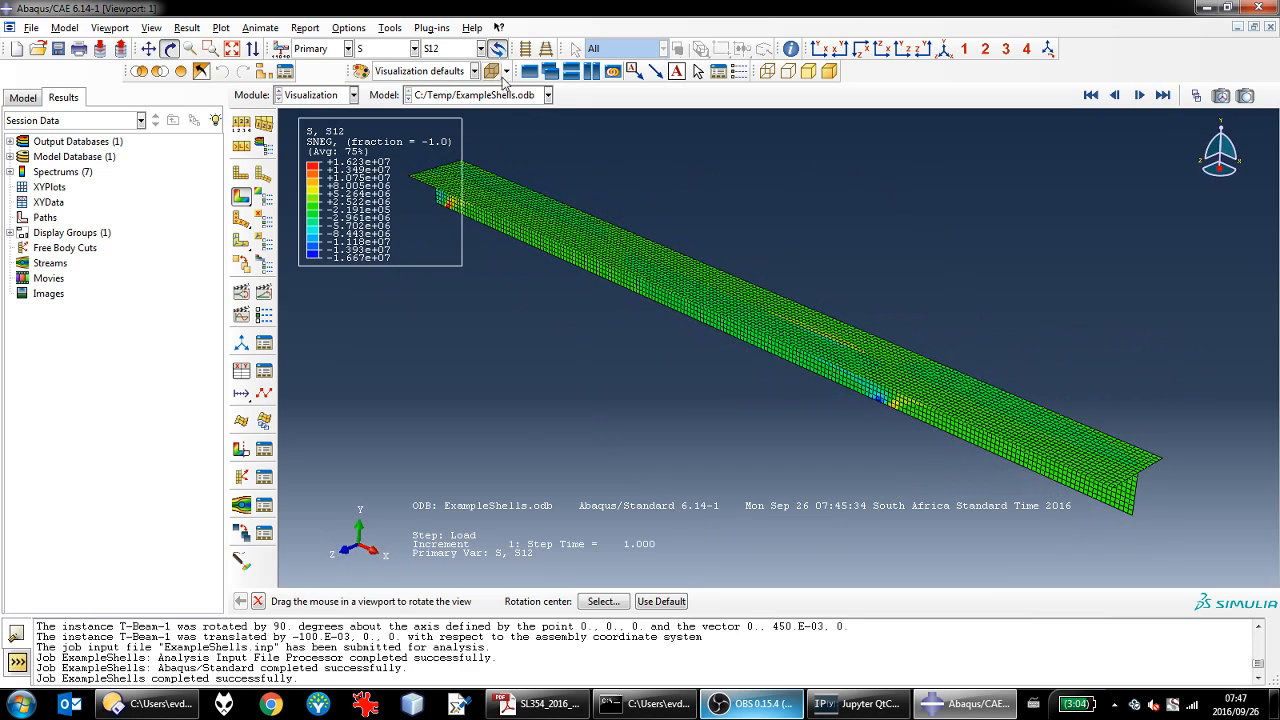
# Step: Set the contoured stress component back to S22 and inspect the web near the supports
pyautogui.click(480, 48)
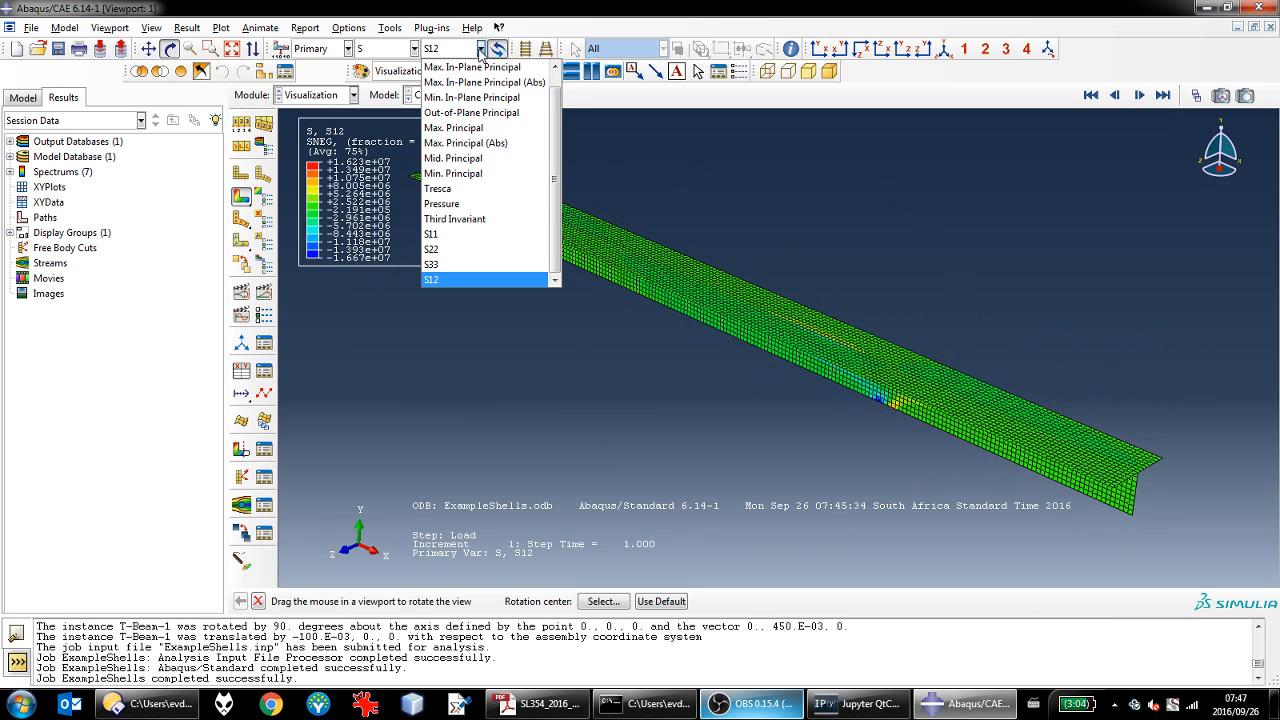
pyautogui.click(438, 249)
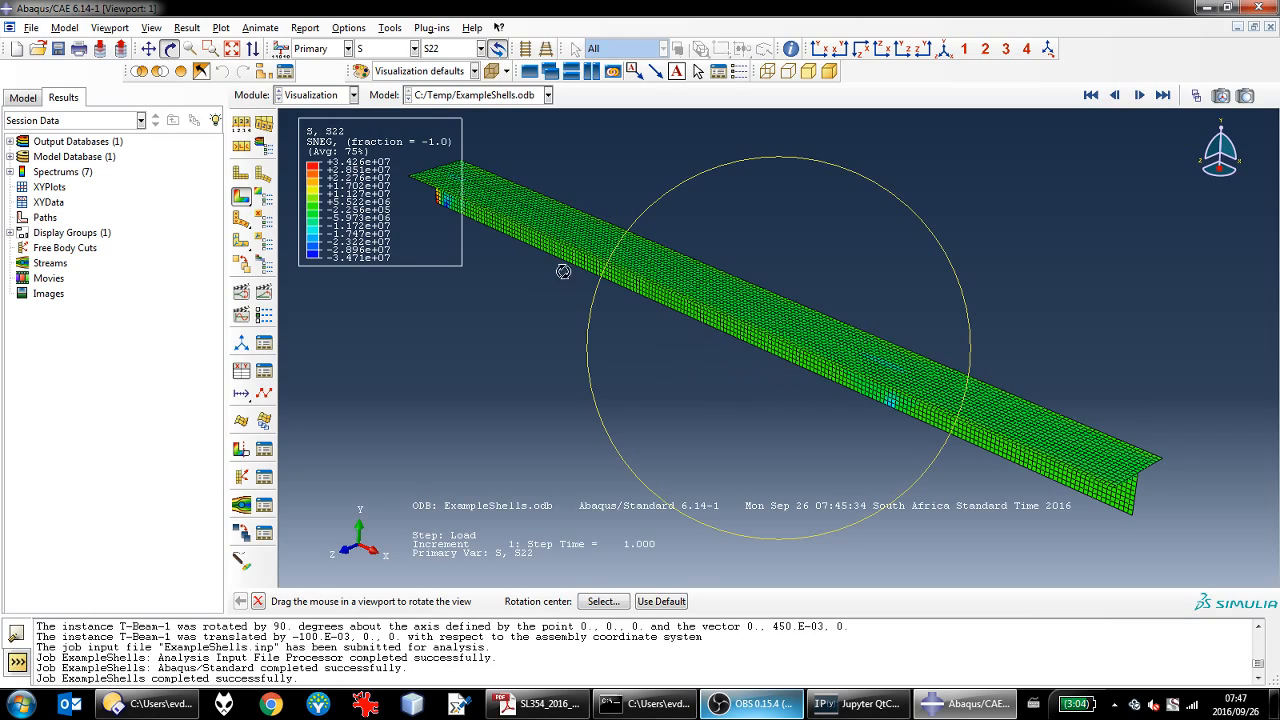
pyautogui.moveTo(563, 272); pyautogui.dragTo(465, 215)
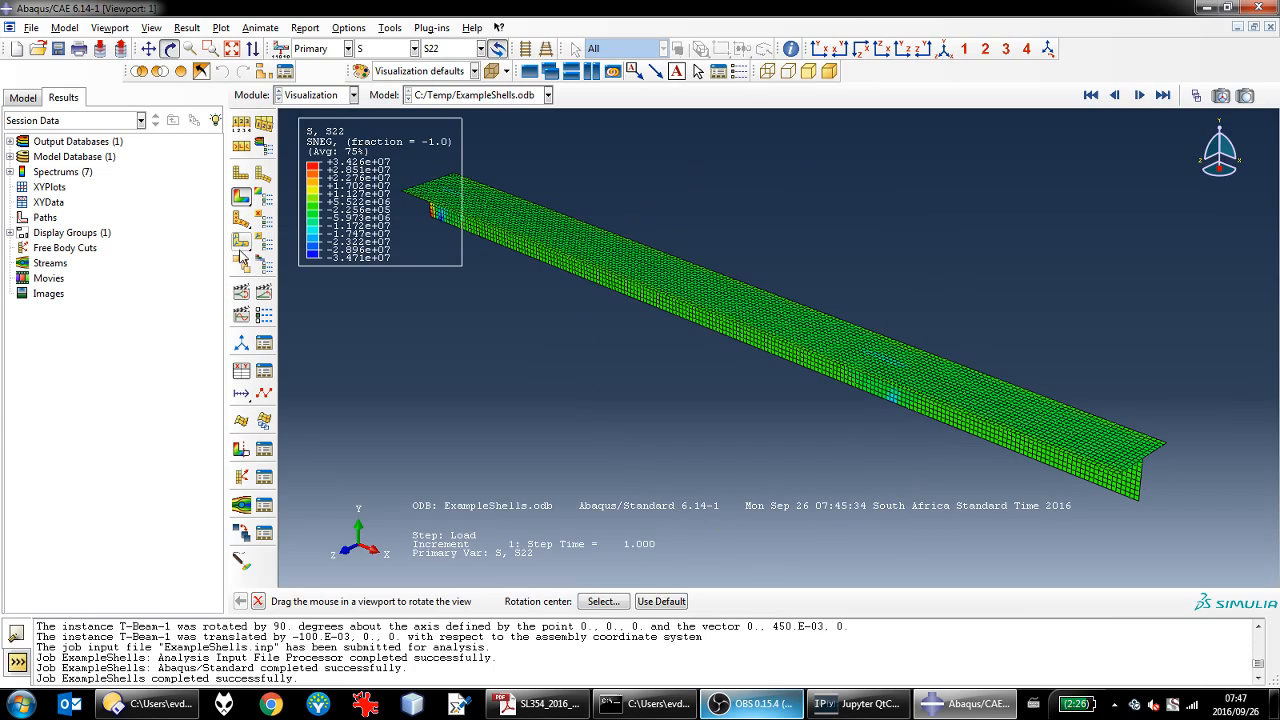
# Step: Plot the material orientations and examine the local 1- and 2-axes on the flange and web elements
pyautogui.click(241, 241)
pyautogui.scroll(5, 930, 440)
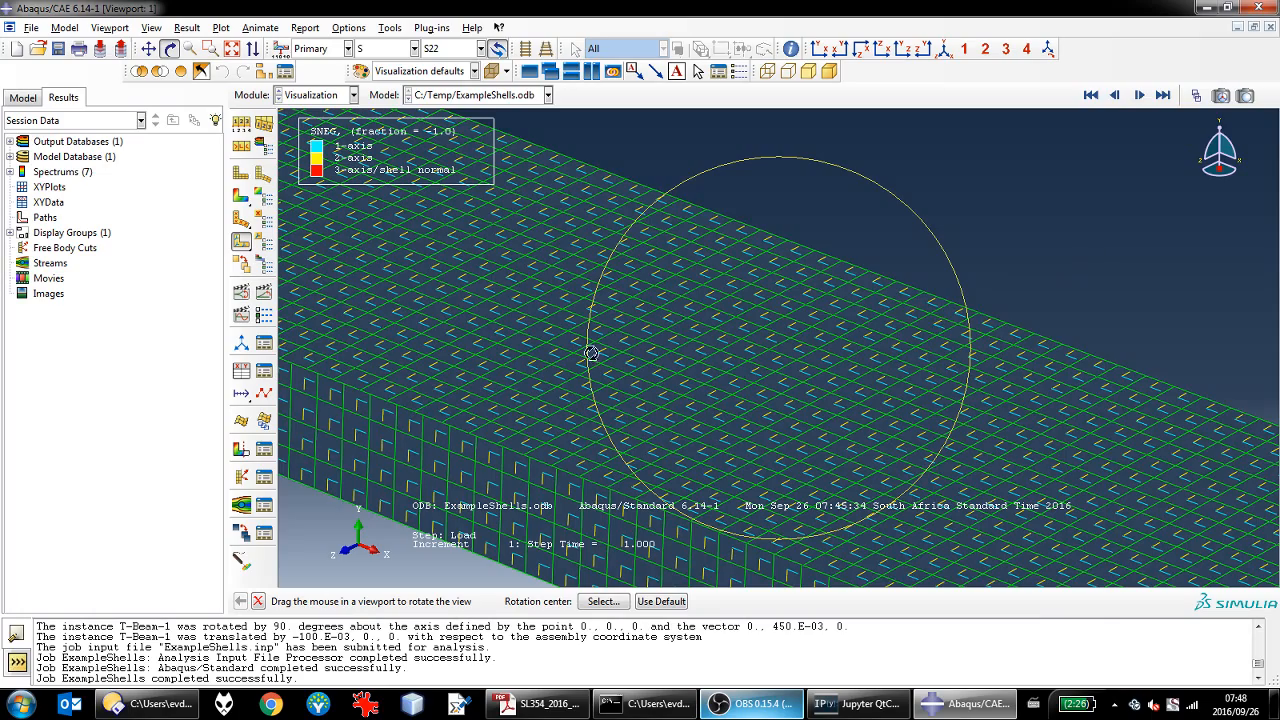
pyautogui.scroll(-5, 592, 353)
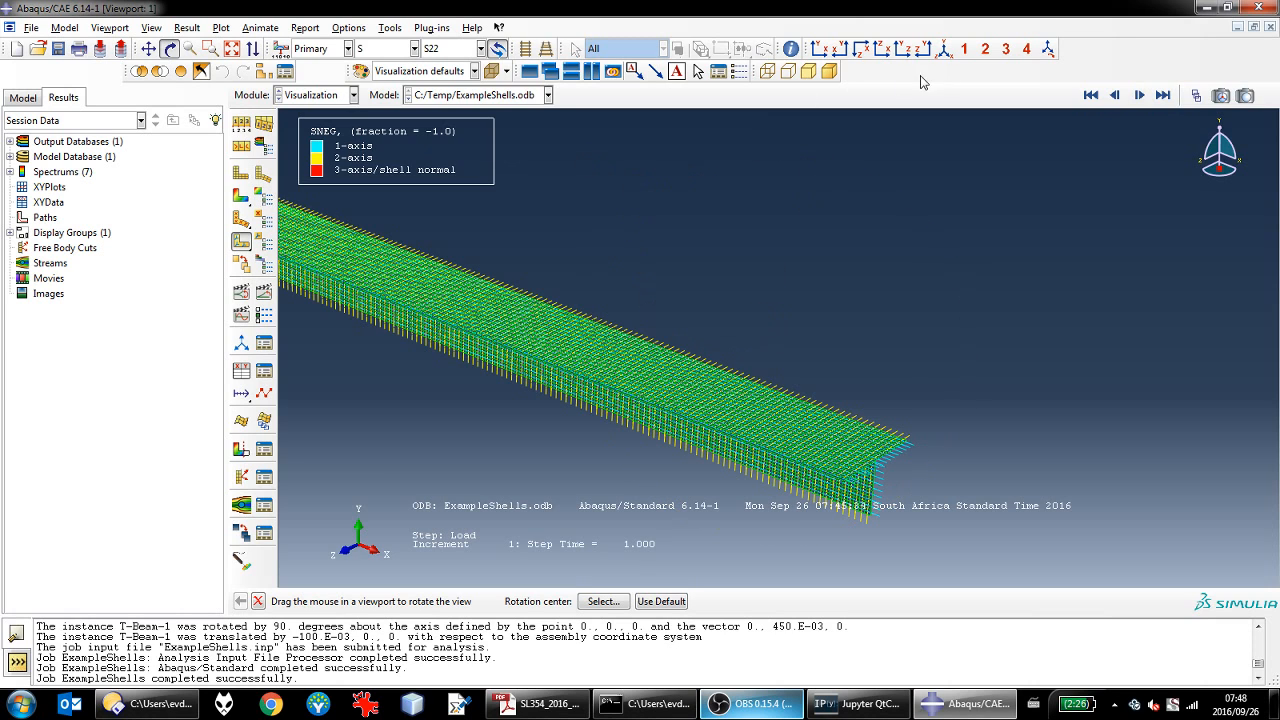
pyautogui.click(964, 49)
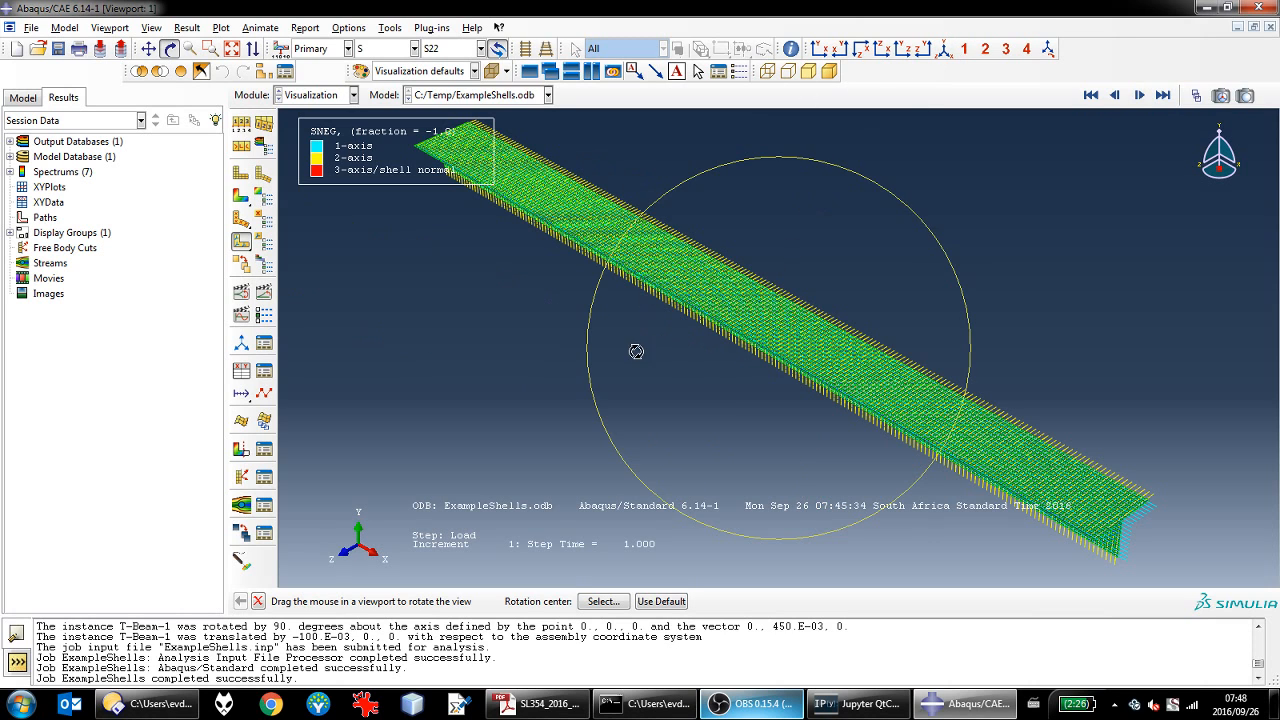
# Step: Return to the S22 contour plot on the undeformed shape and examine the web in elevation and at an angle
pyautogui.click(241, 196)
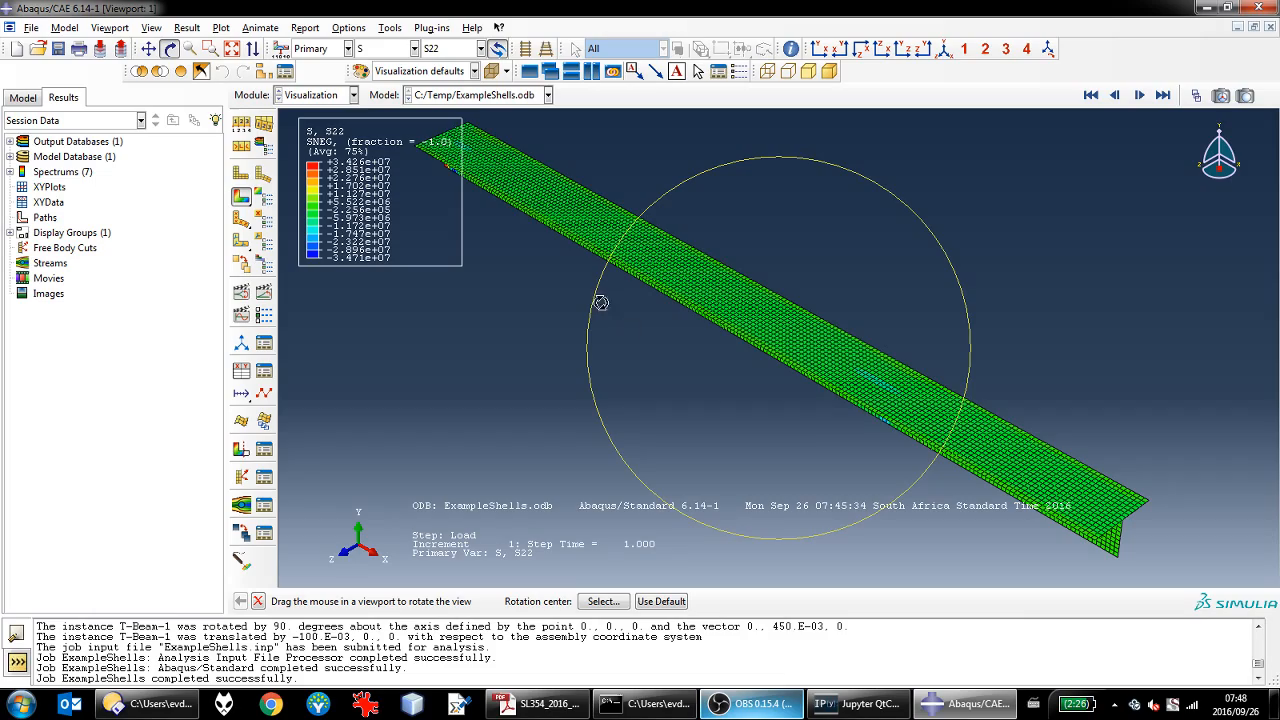
pyautogui.moveTo(609, 315); pyautogui.dragTo(768, 386)
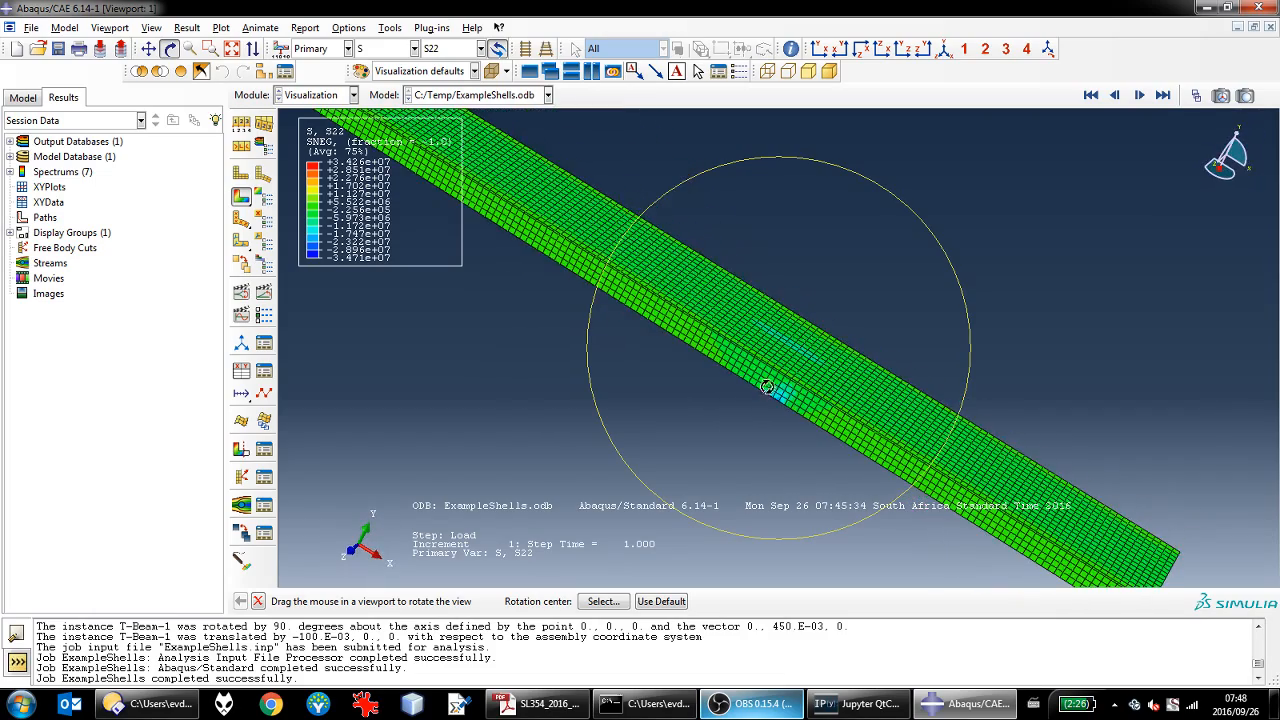
pyautogui.click(819, 47)
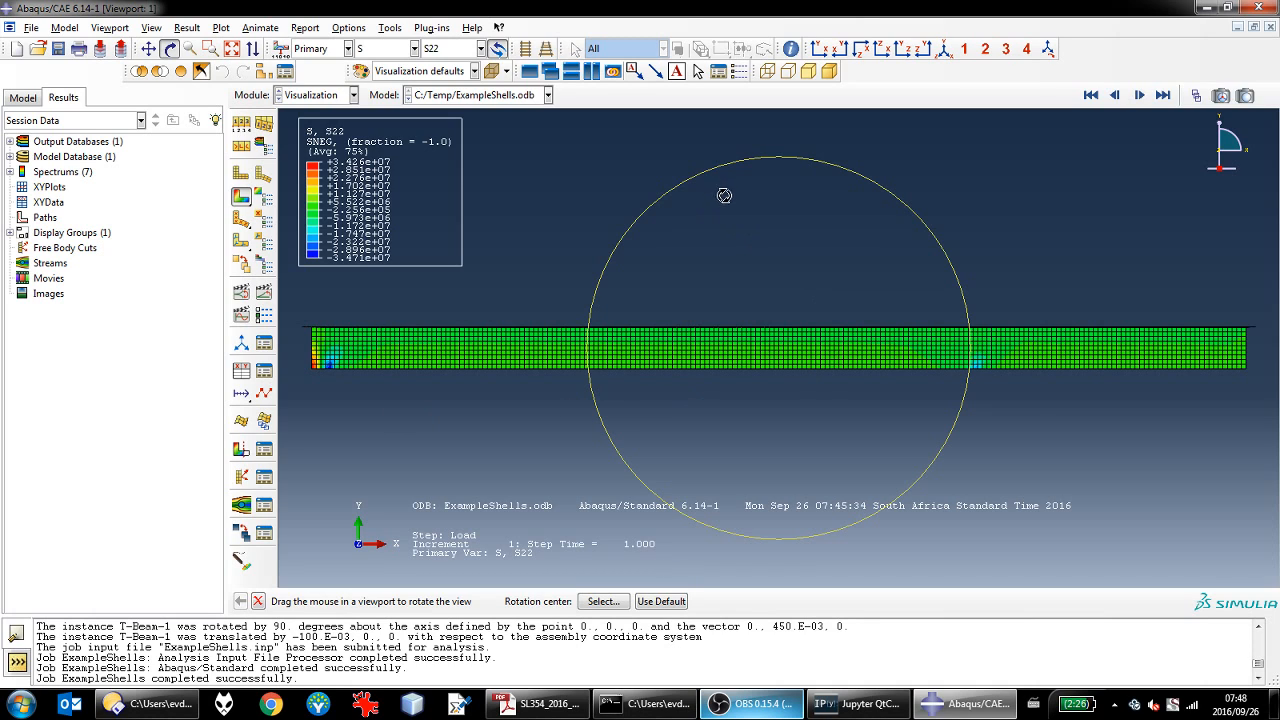
pyautogui.moveTo(1061, 228); pyautogui.dragTo(909, 341)
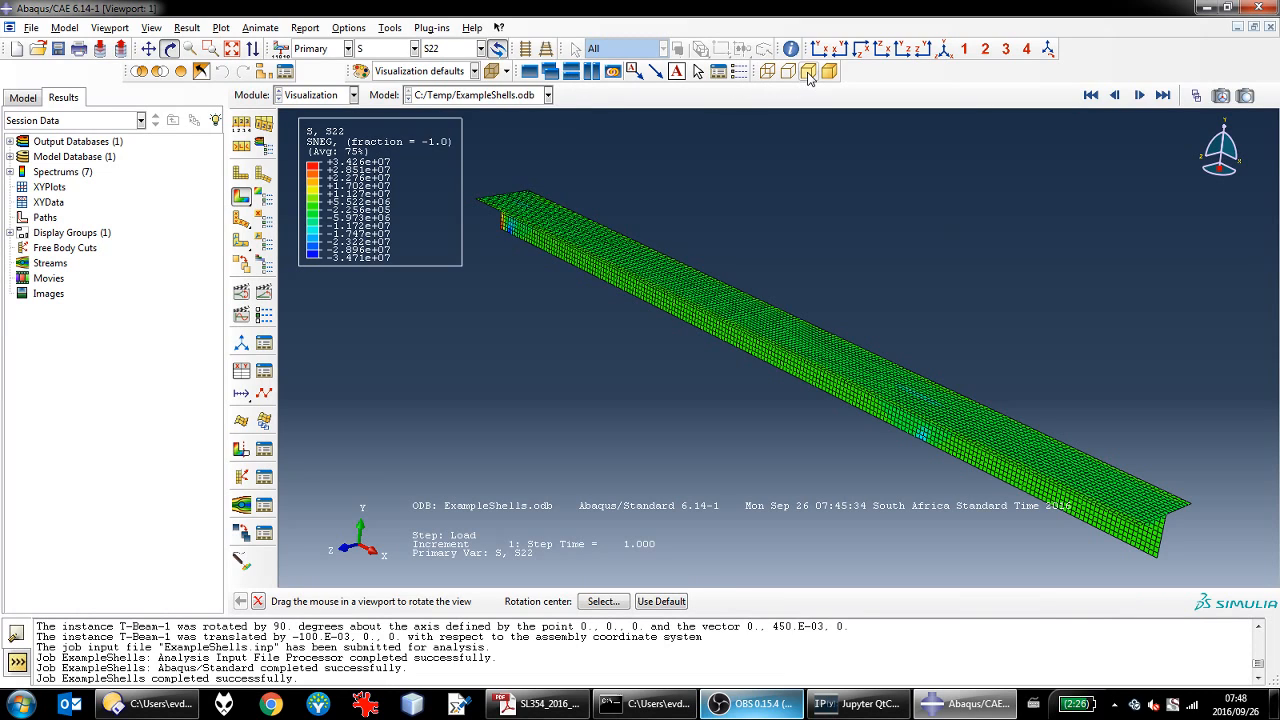
# Step: Create a display group that replaces the viewport contents with the T-BEAM-1.FLANGE element set
pyautogui.click(263, 71)
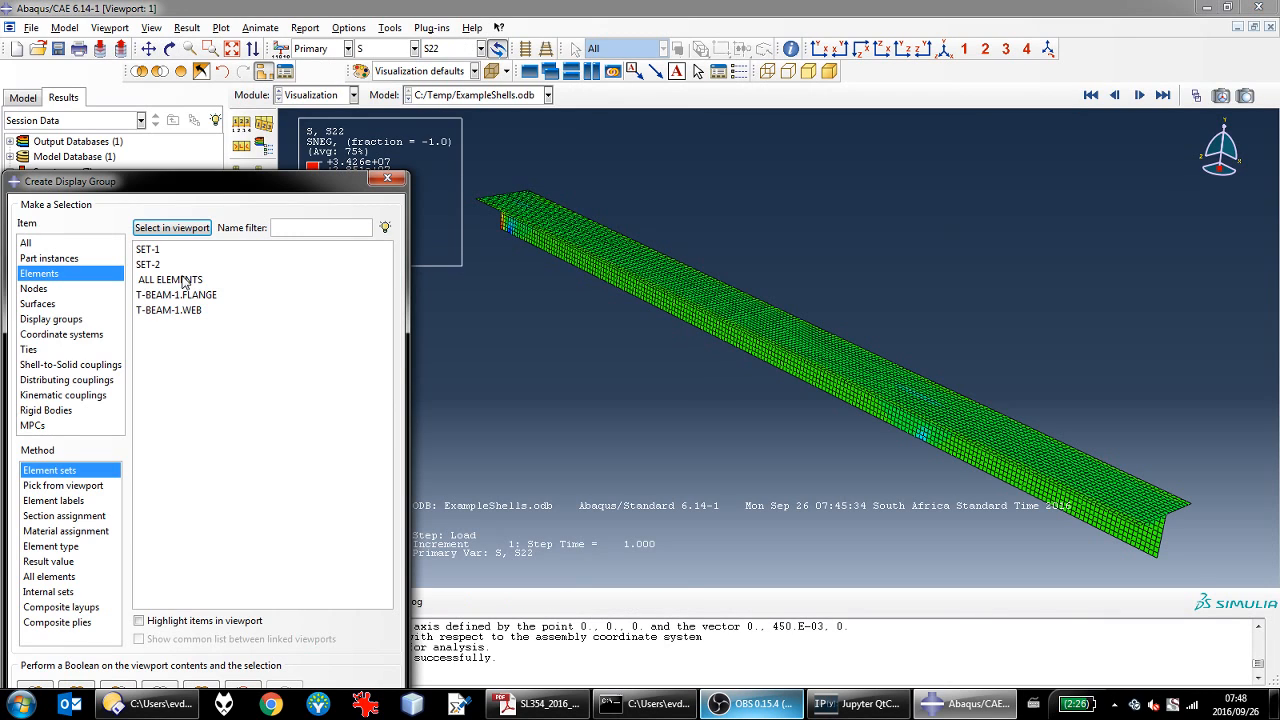
pyautogui.moveTo(146, 188); pyautogui.dragTo(150, 68)
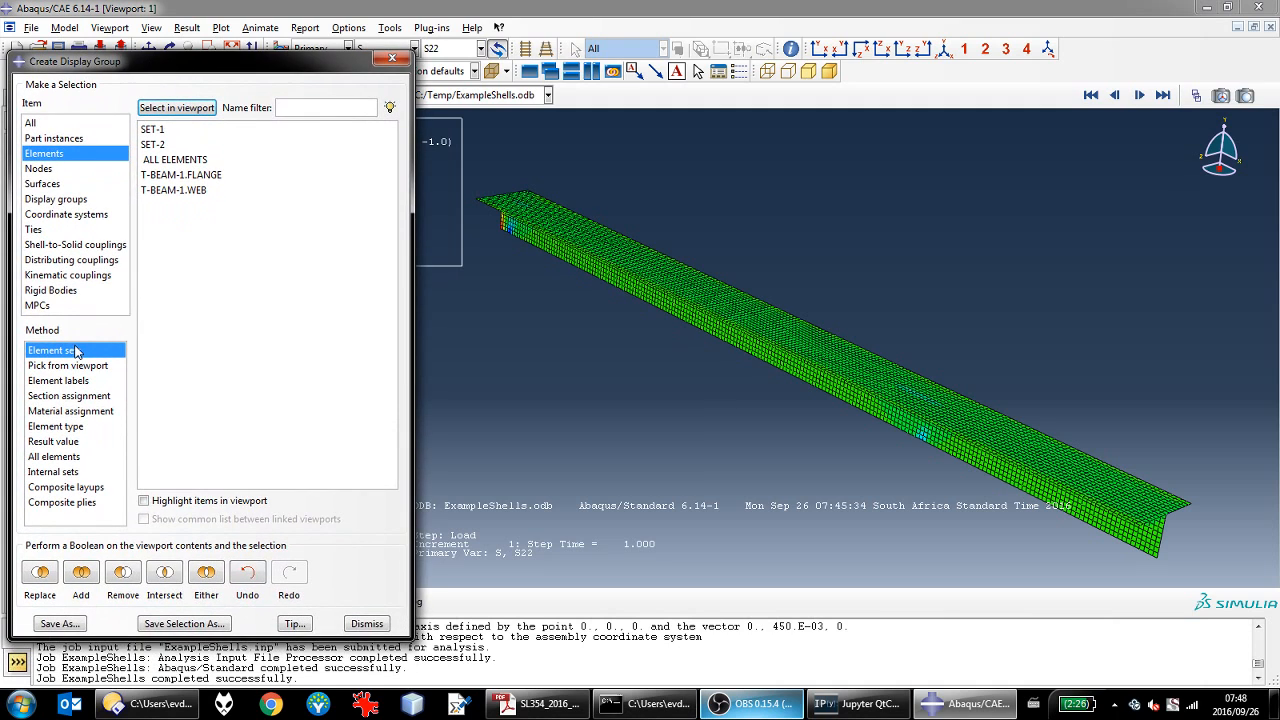
pyautogui.click(55, 472)
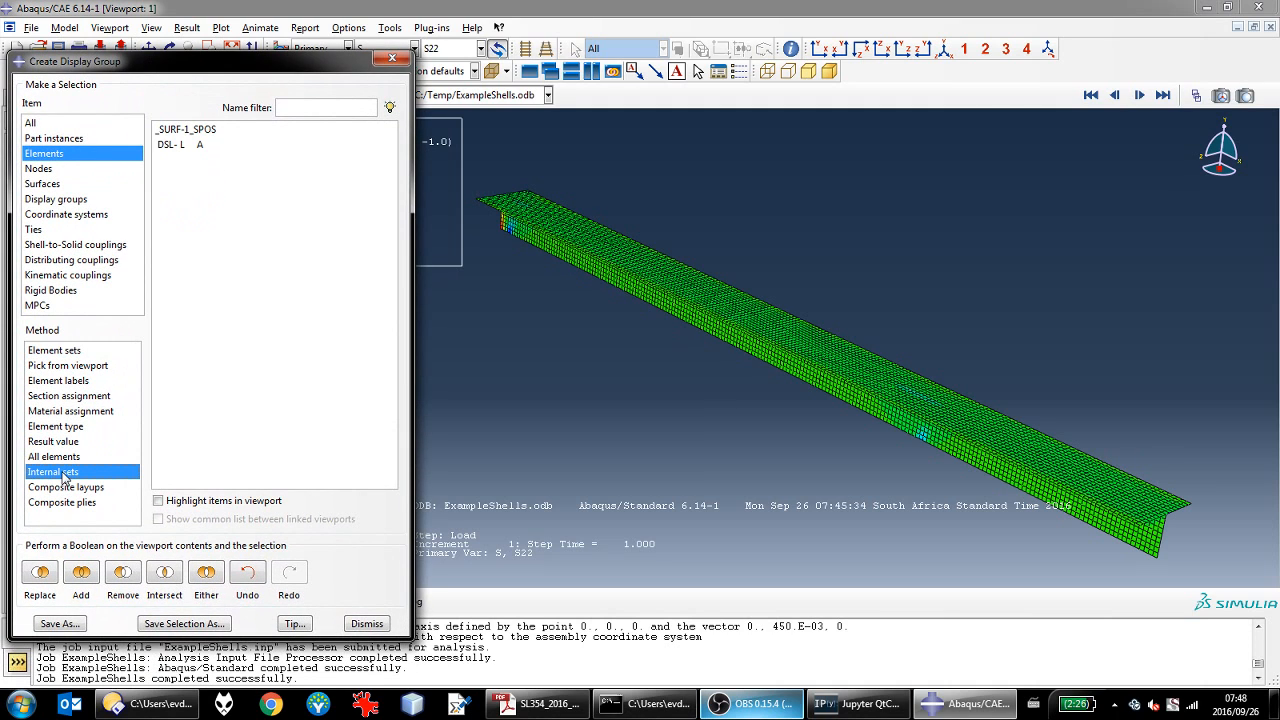
pyautogui.click(60, 457)
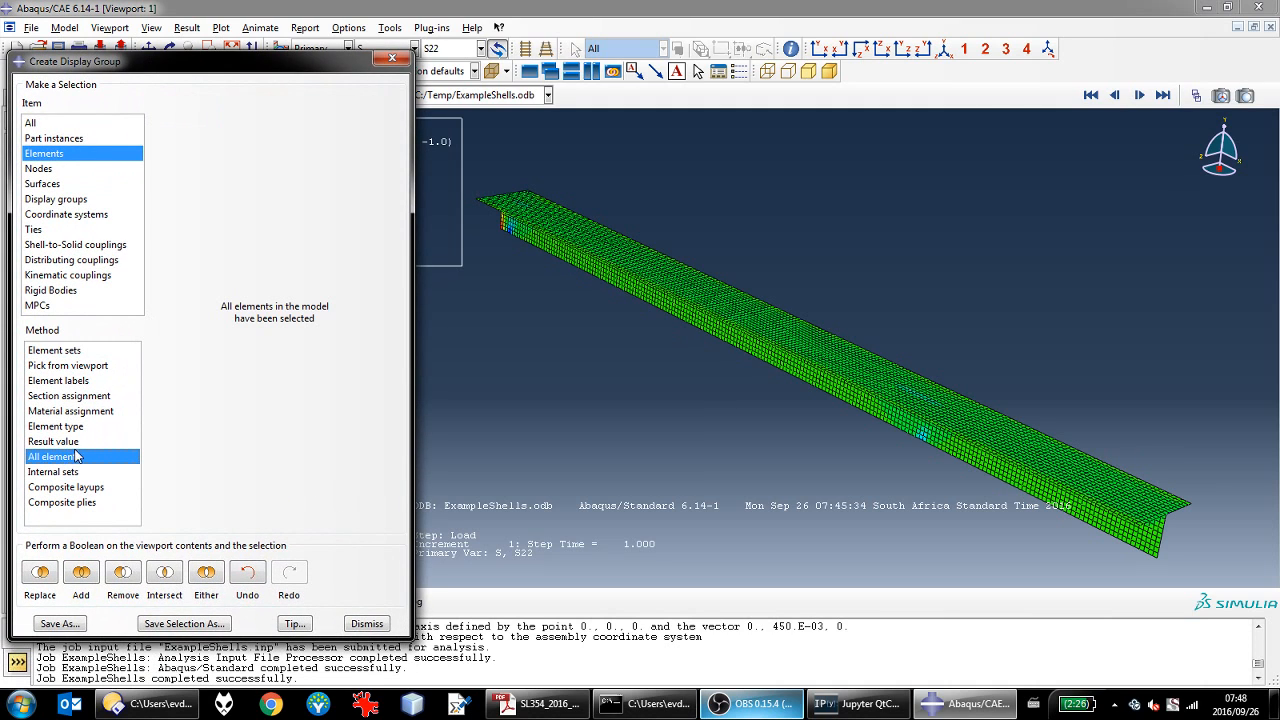
pyautogui.click(77, 352)
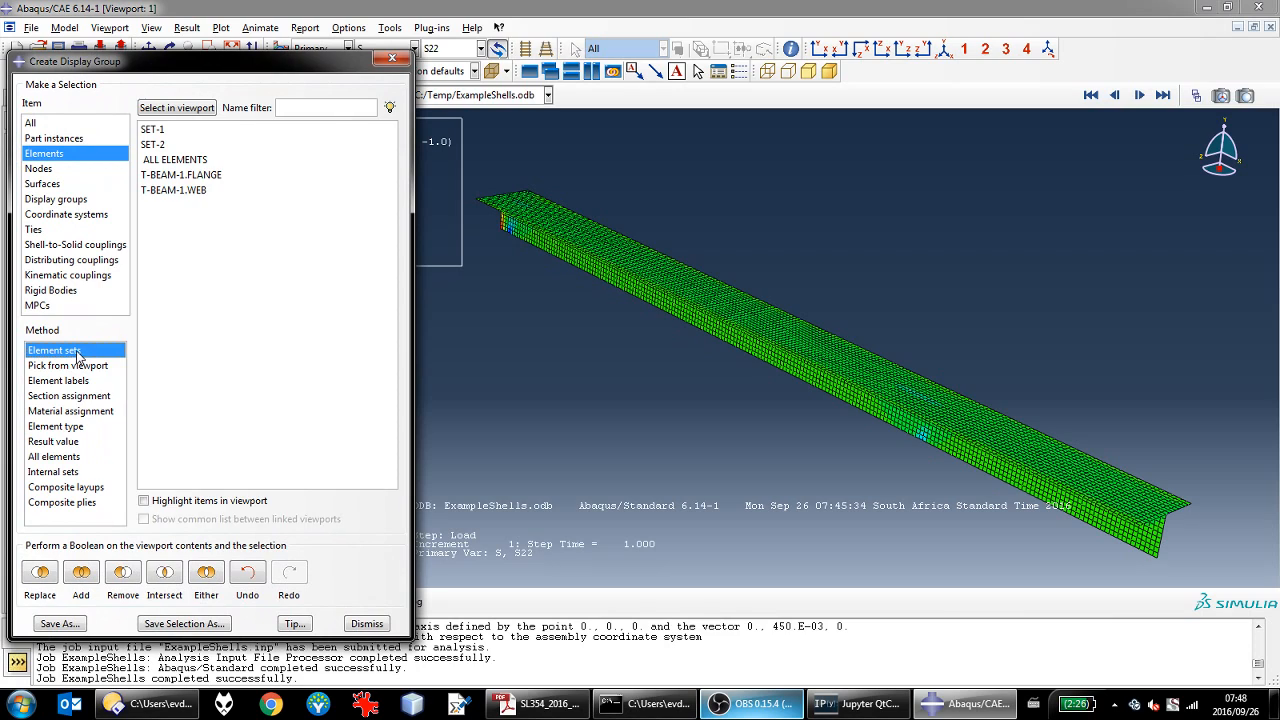
pyautogui.click(197, 176)
pyautogui.click(52, 572)
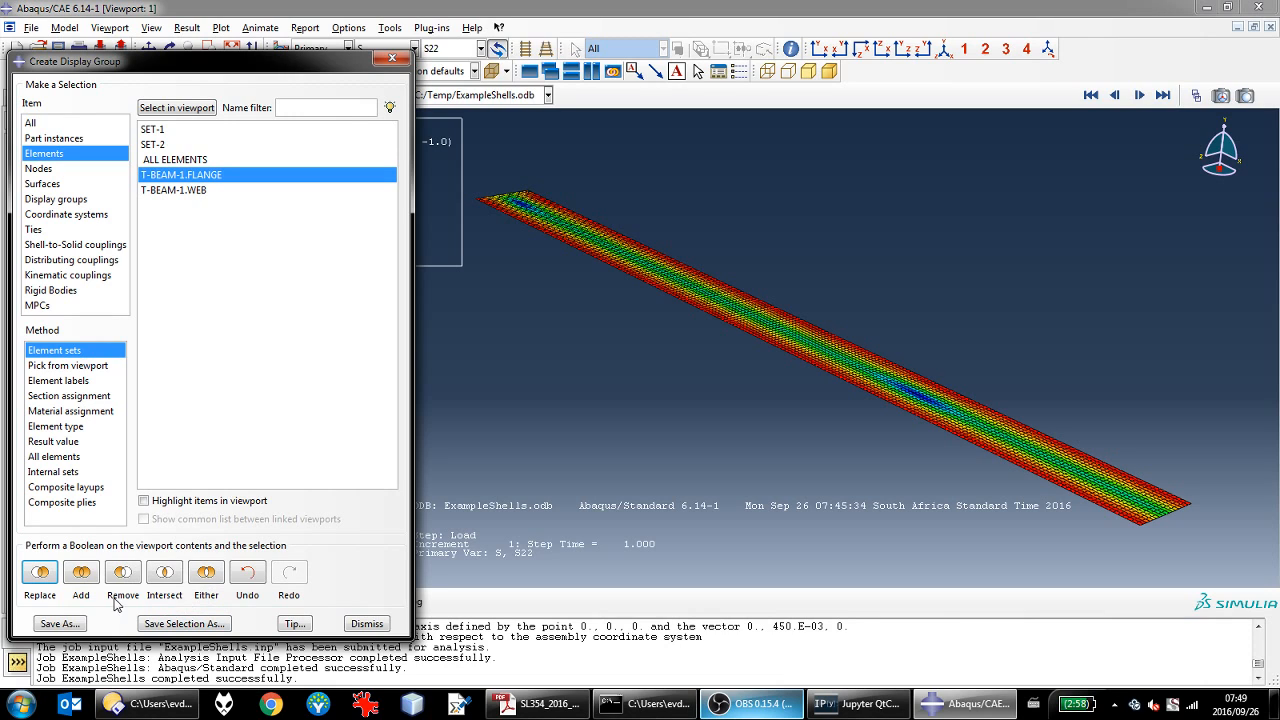
# Step: Add the ALL ELEMENTS set back to the display group and close the display group settings
pyautogui.click(86, 578)
pyautogui.click(185, 161)
pyautogui.click(83, 578)
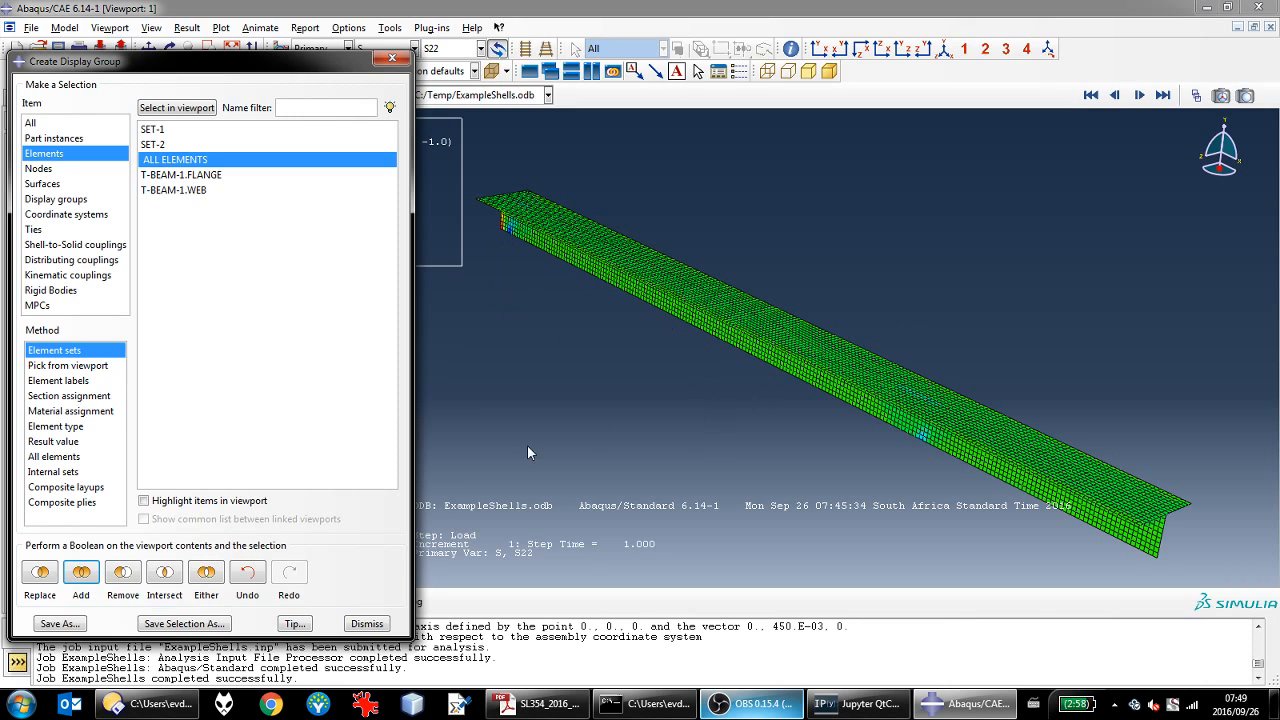
pyautogui.click(366, 624)
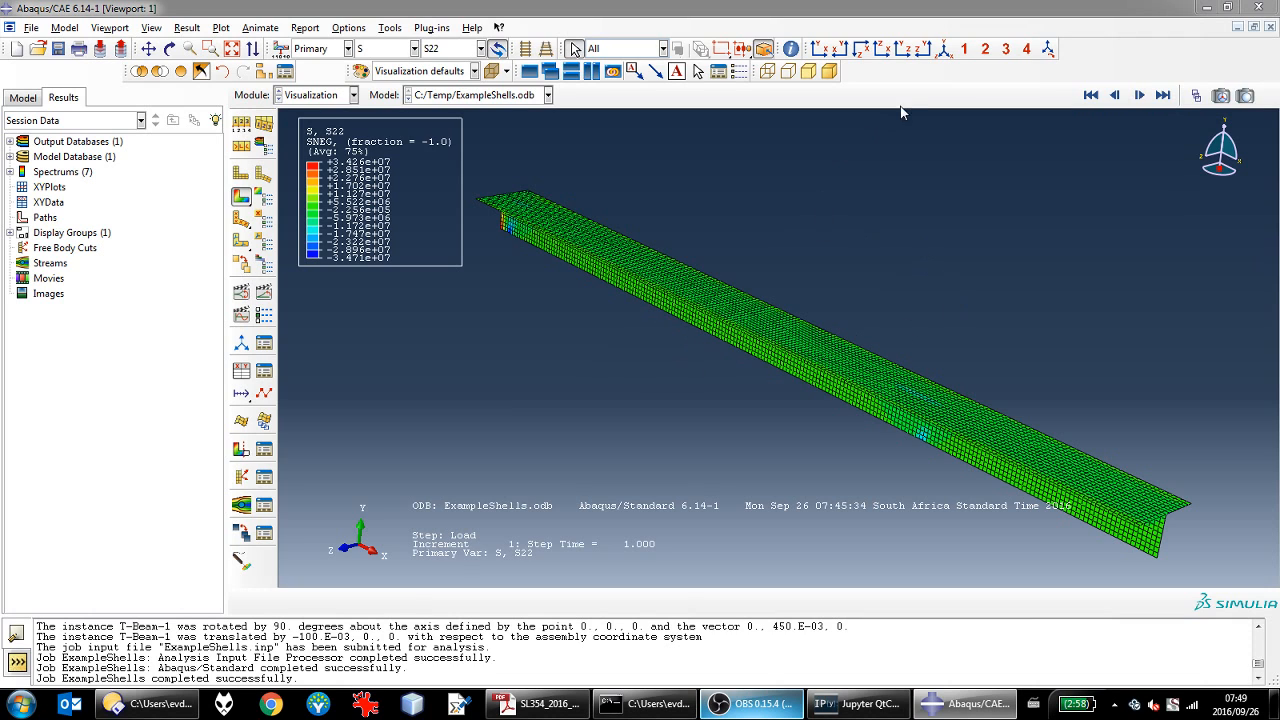
# Step: Show the whole beam in isometric view and plot contours of section force SF1
pyautogui.click(943, 49)
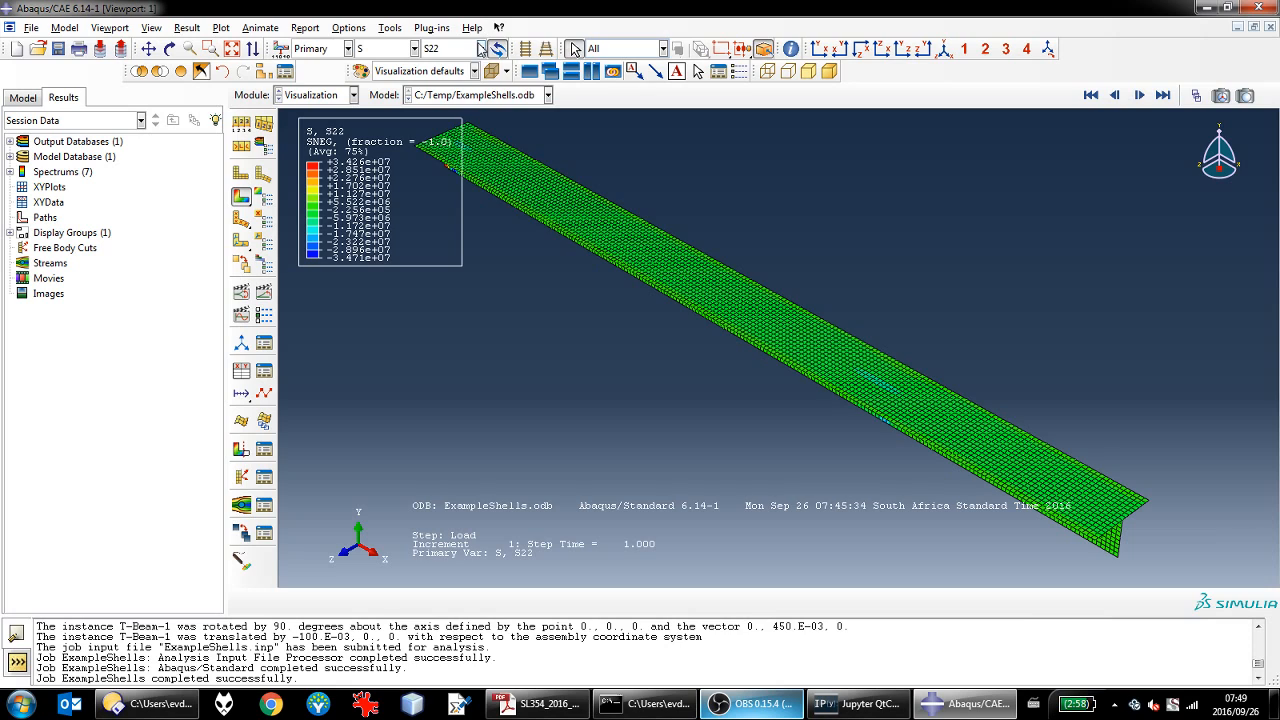
pyautogui.click(481, 48)
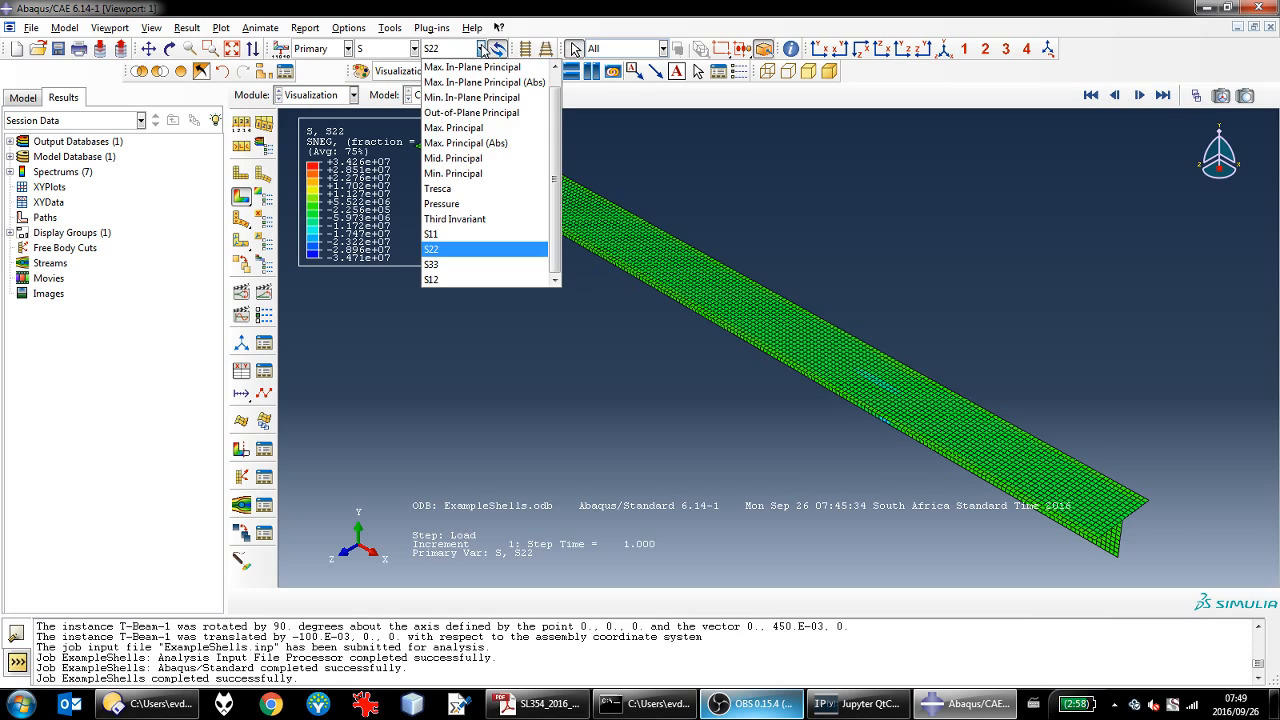
pyautogui.click(413, 48)
pyautogui.click(413, 48)
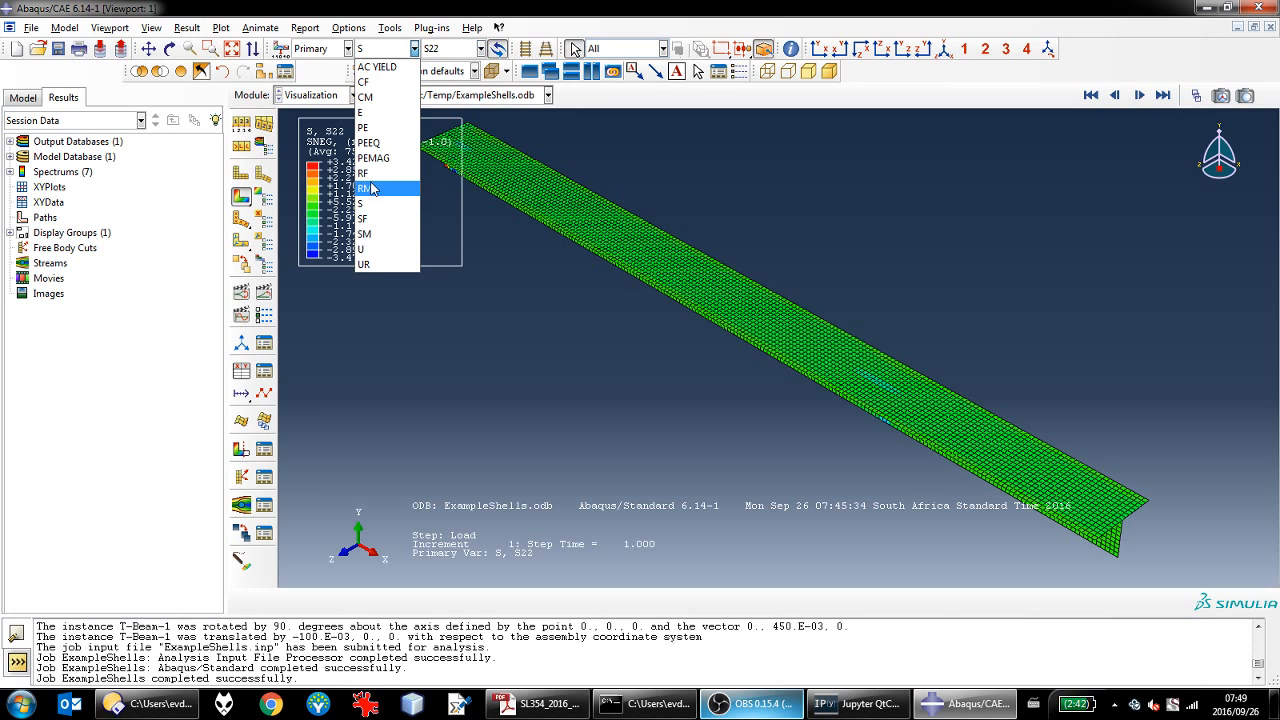
pyautogui.click(374, 218)
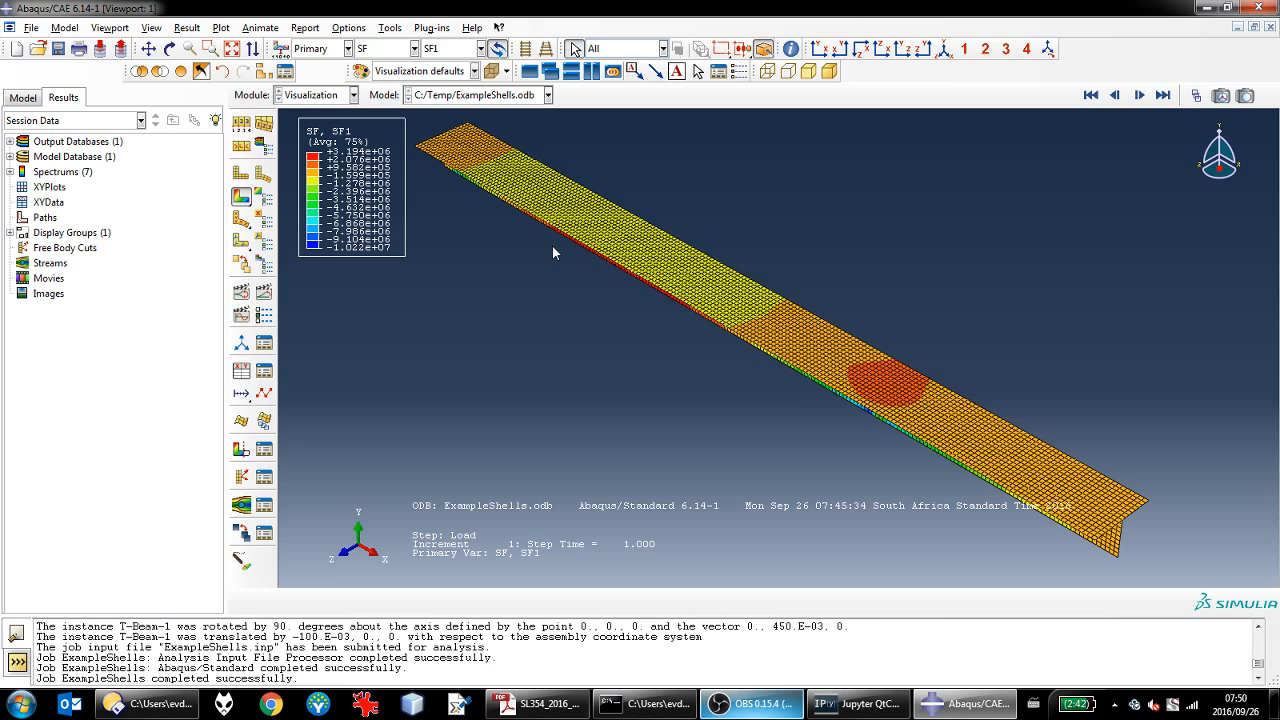
pyautogui.click(481, 48)
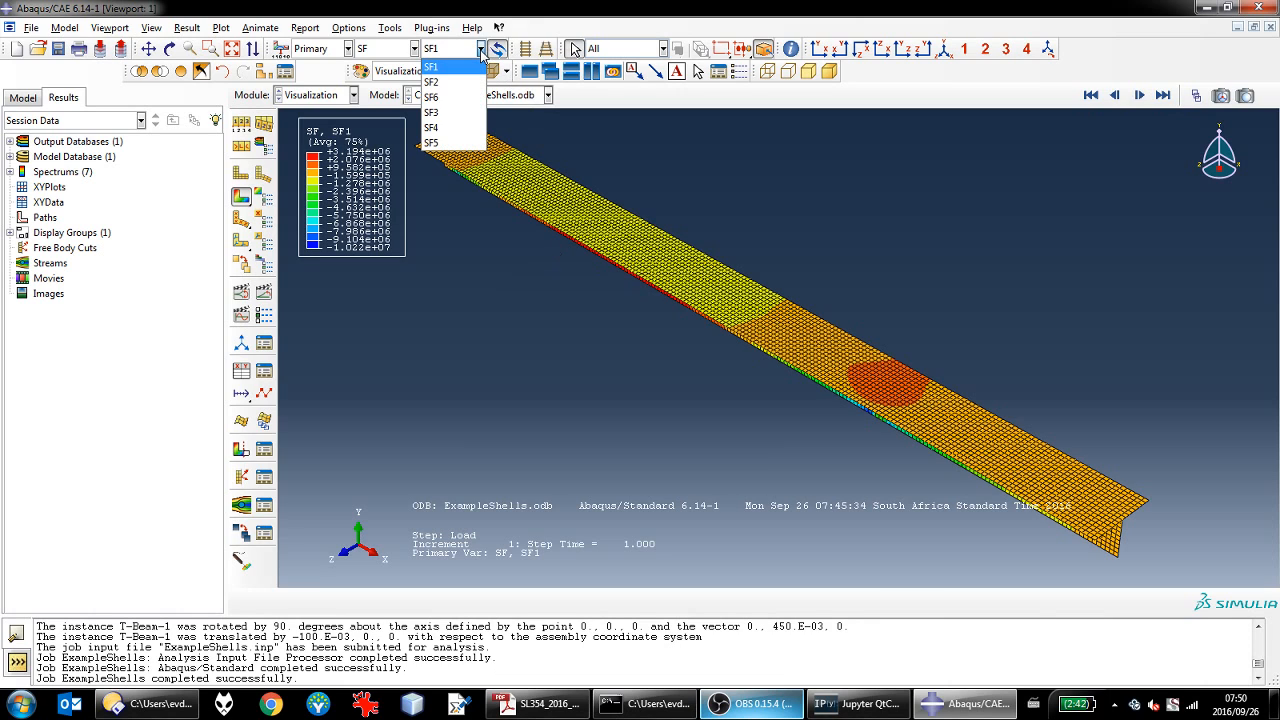
pyautogui.click(415, 55)
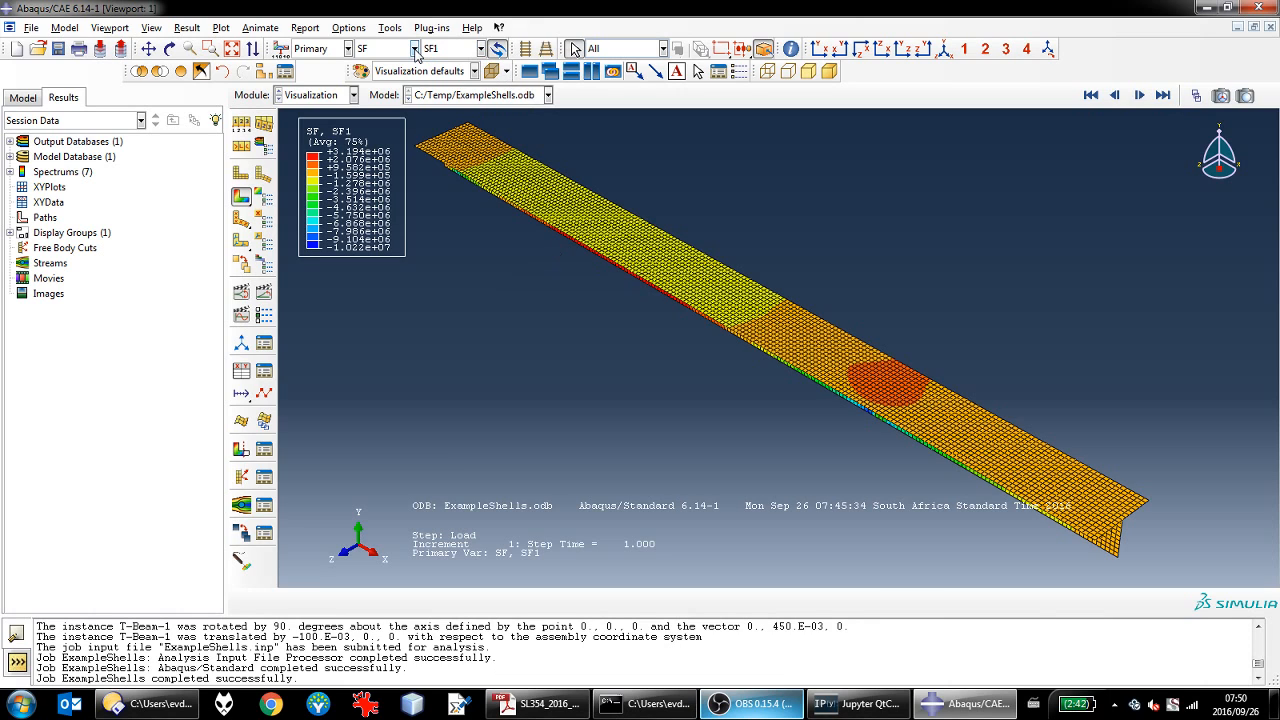
# Step: Change the contour plot to section moment SM, component SM1
pyautogui.click(414, 48)
pyautogui.click(388, 241)
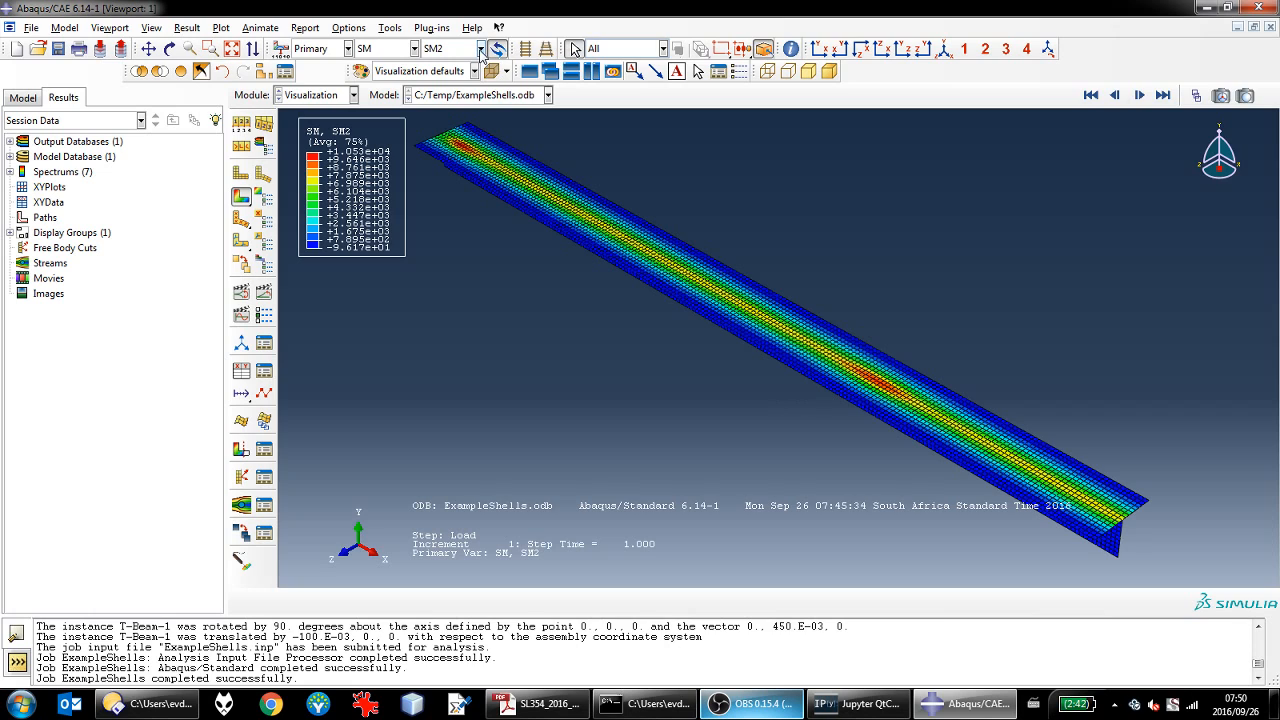
pyautogui.click(480, 49)
pyautogui.click(433, 82)
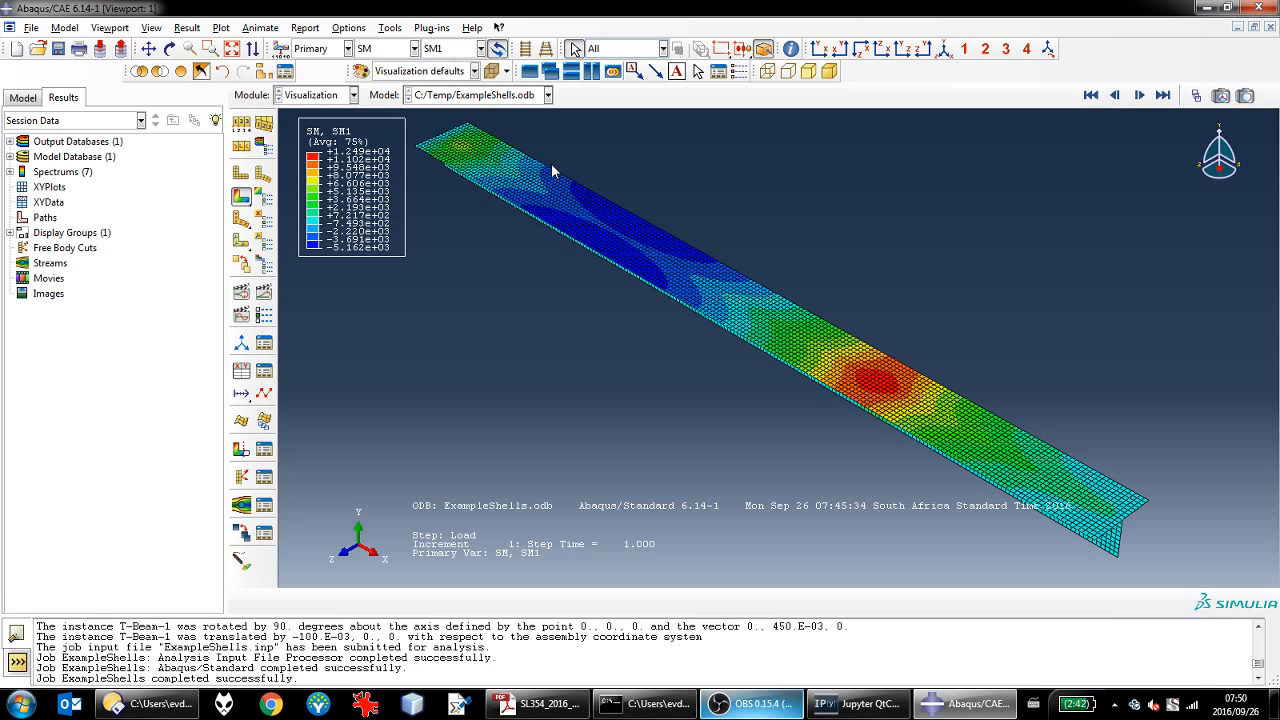
# Step: Display section moment SM1 as a symbol plot on the undeformed shape
pyautogui.click(348, 50)
pyautogui.click(310, 97)
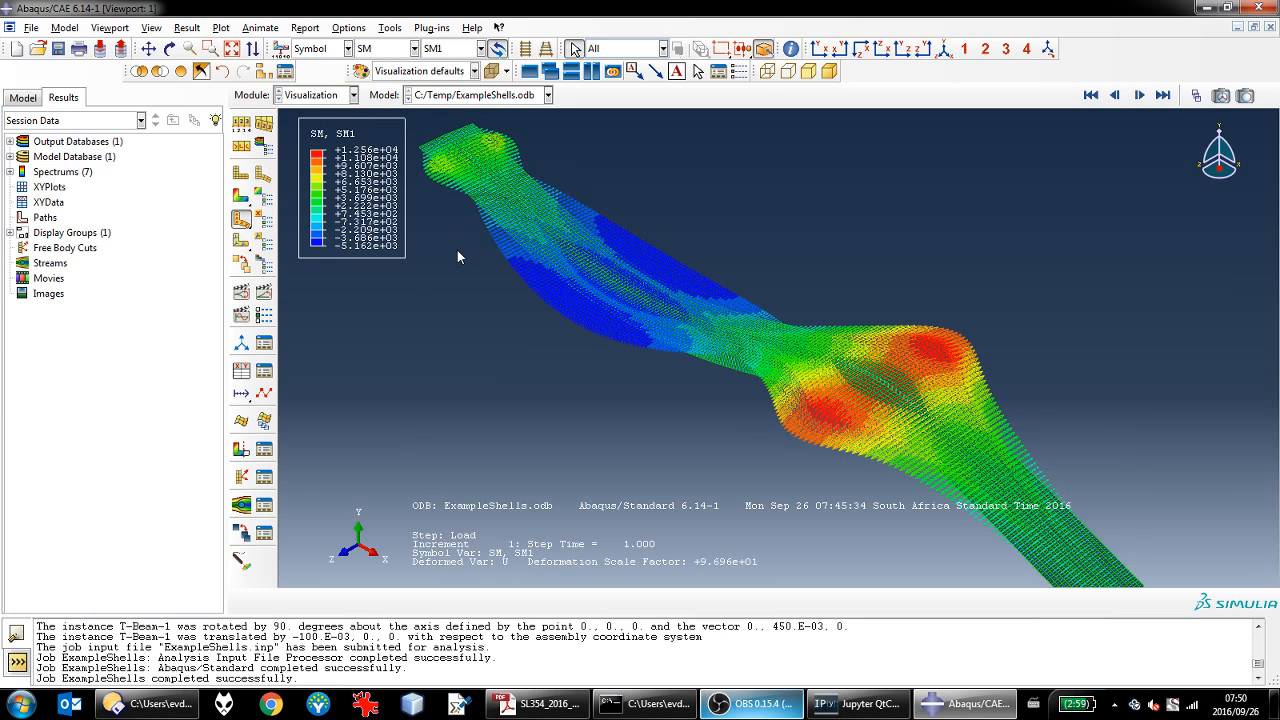
pyautogui.click(264, 221)
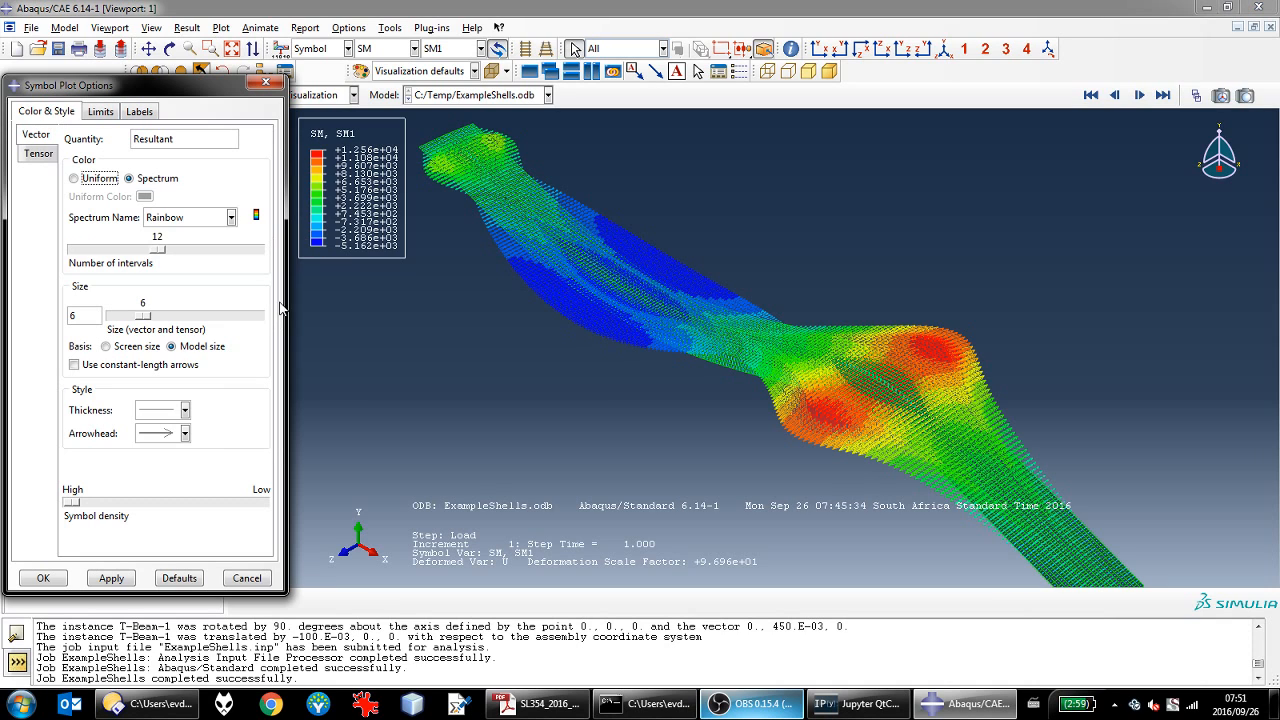
pyautogui.click(266, 81)
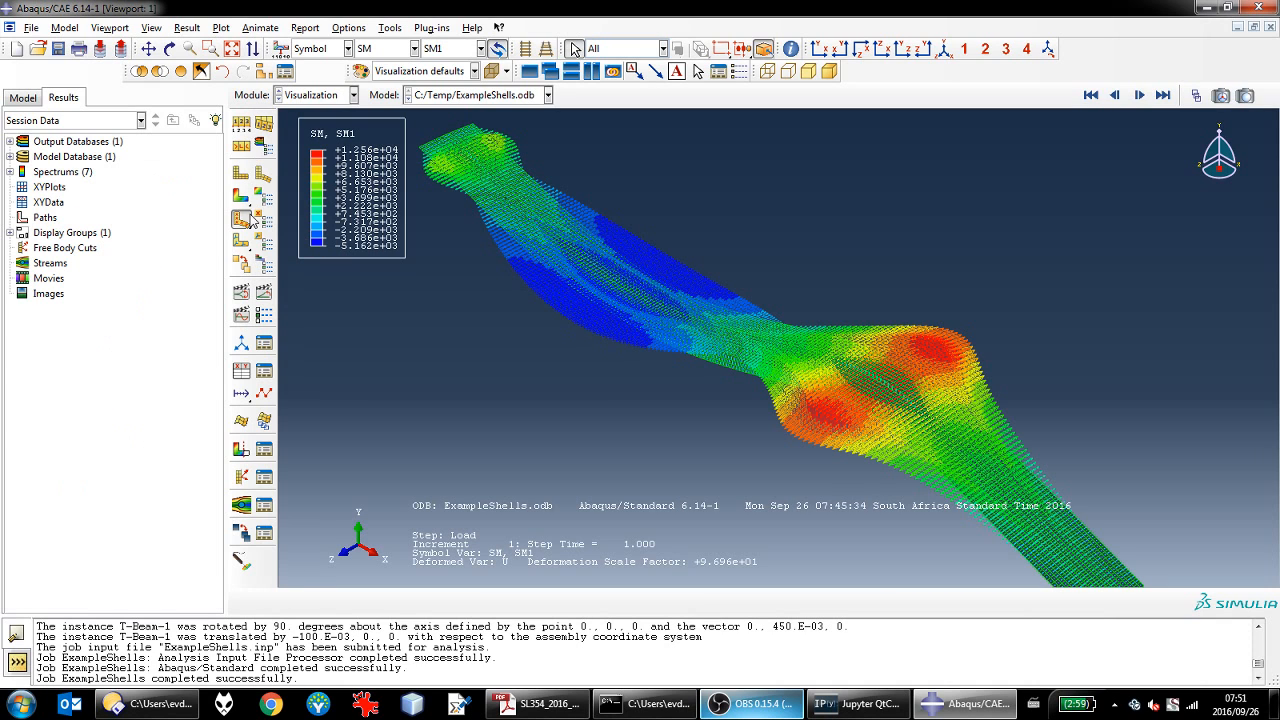
pyautogui.moveTo(245, 216); pyautogui.dragTo(268, 228)
# Step: Reduce the vector and tensor symbol size to 1 in the symbol plot options and apply it
pyautogui.click(268, 228)
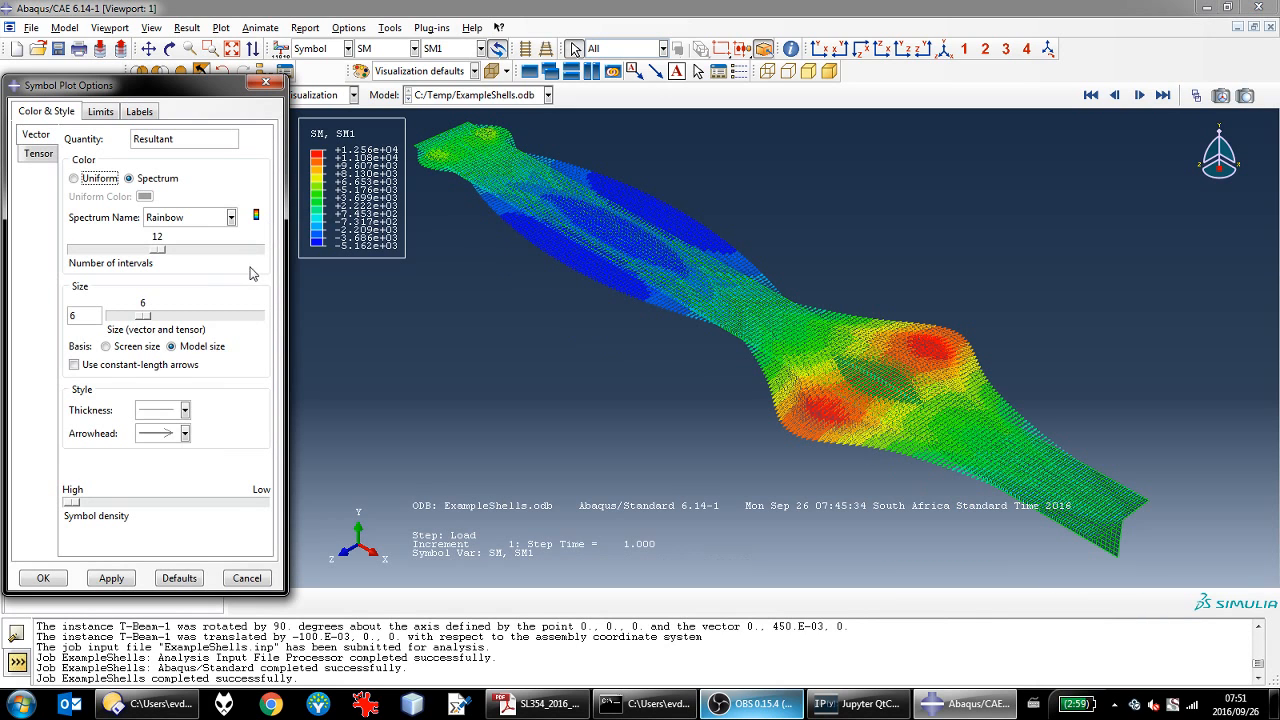
pyautogui.click(142, 316)
pyautogui.moveTo(142, 316); pyautogui.dragTo(120, 318)
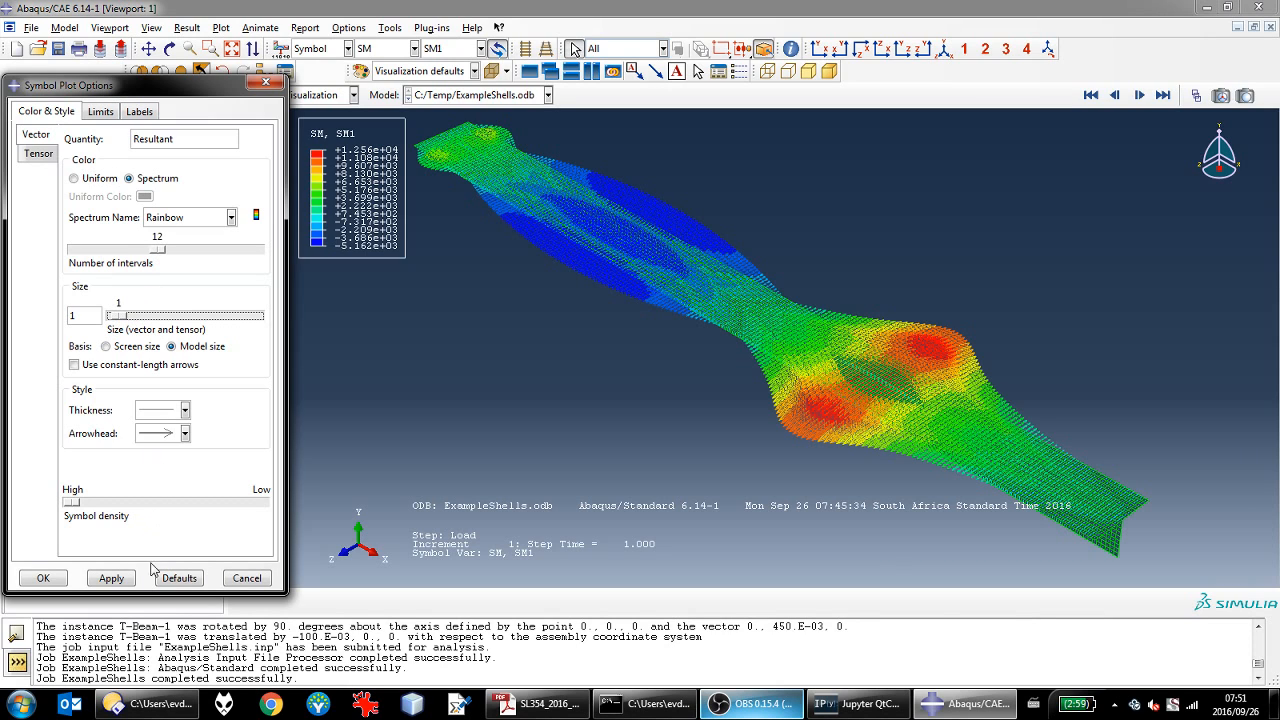
pyautogui.click(124, 580)
# Step: Examine the direction and size of the SM1 moment arrows on the flange in the high-moment and span regions
pyautogui.scroll(5, 869, 411)
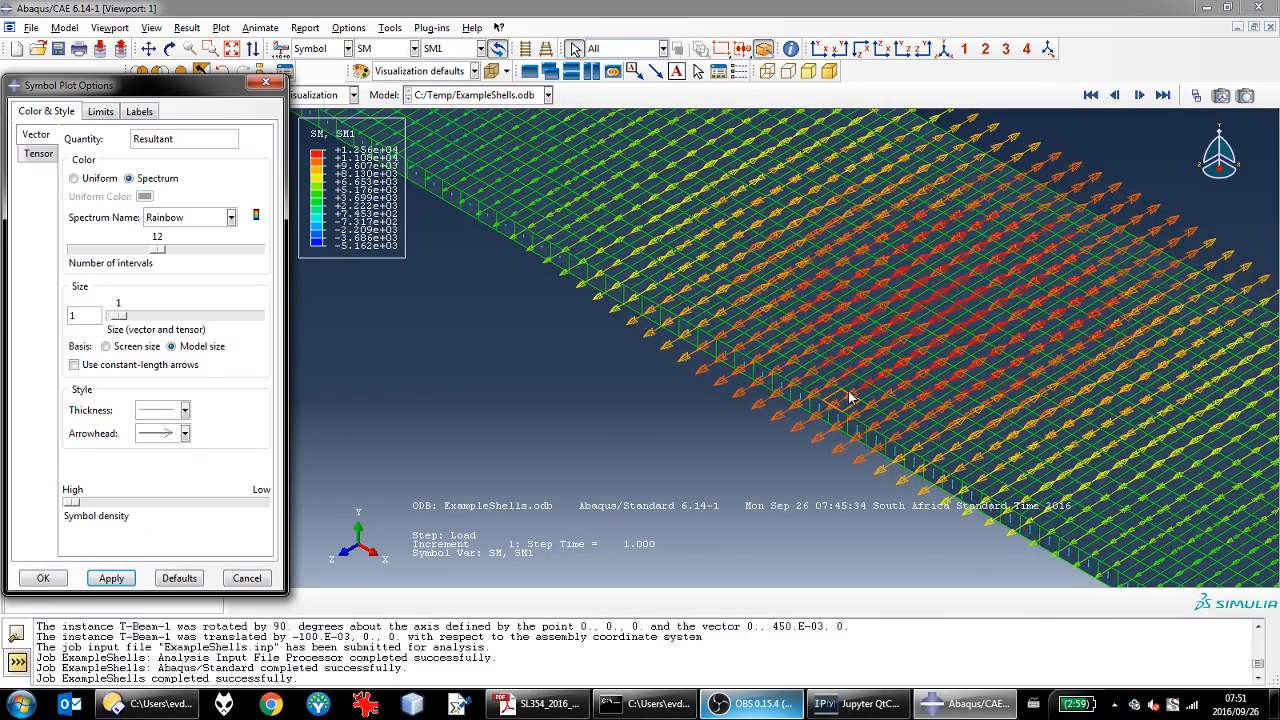
pyautogui.scroll(-5, 848, 393)
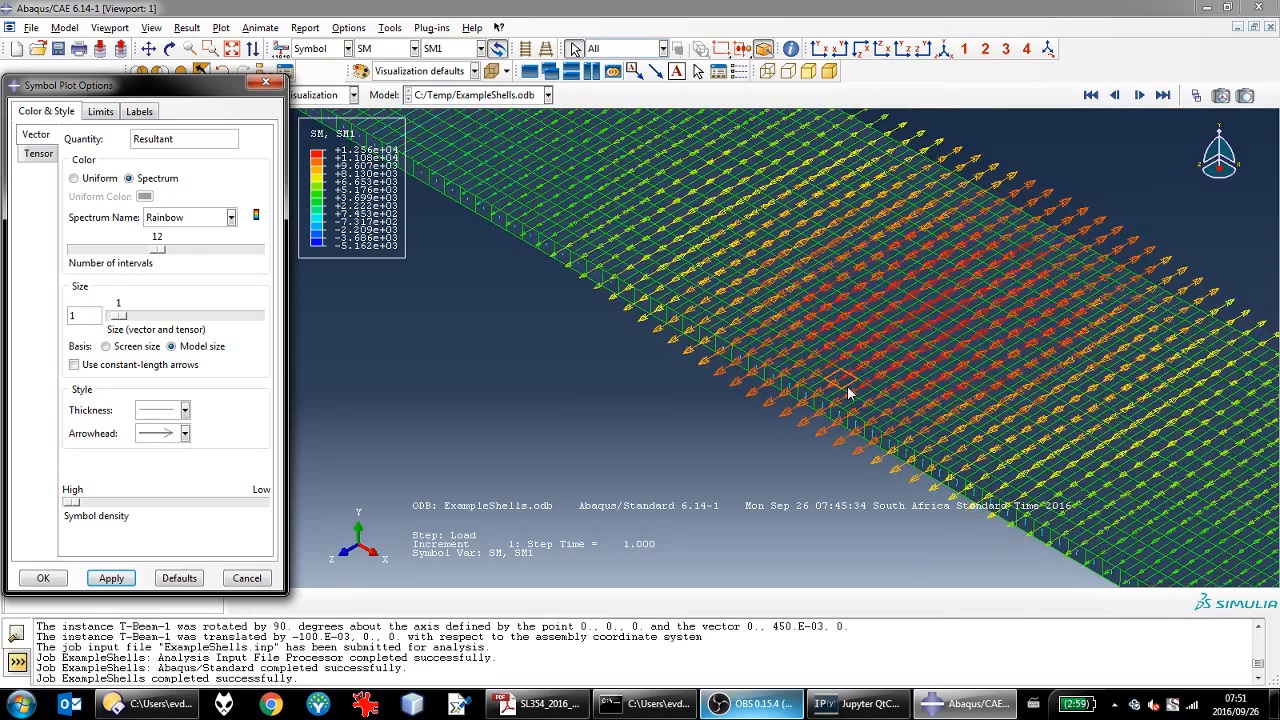
pyautogui.scroll(3, 848, 393)
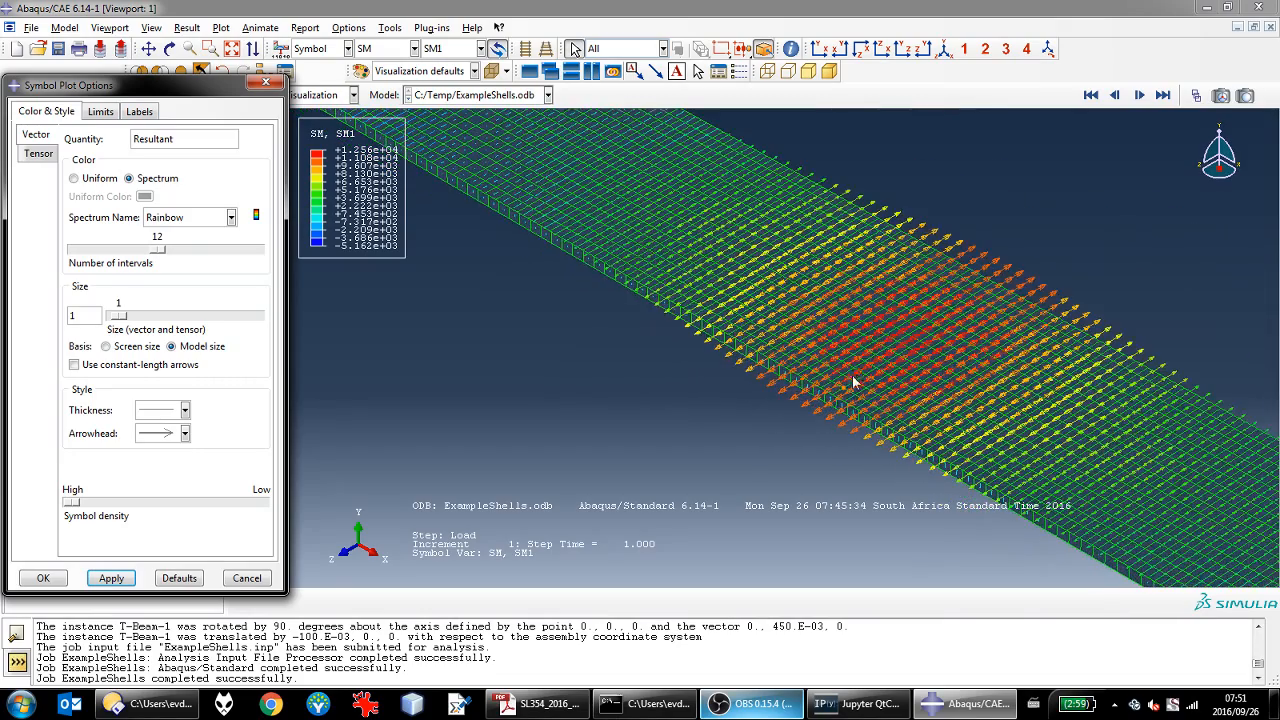
pyautogui.scroll(2, 929, 285)
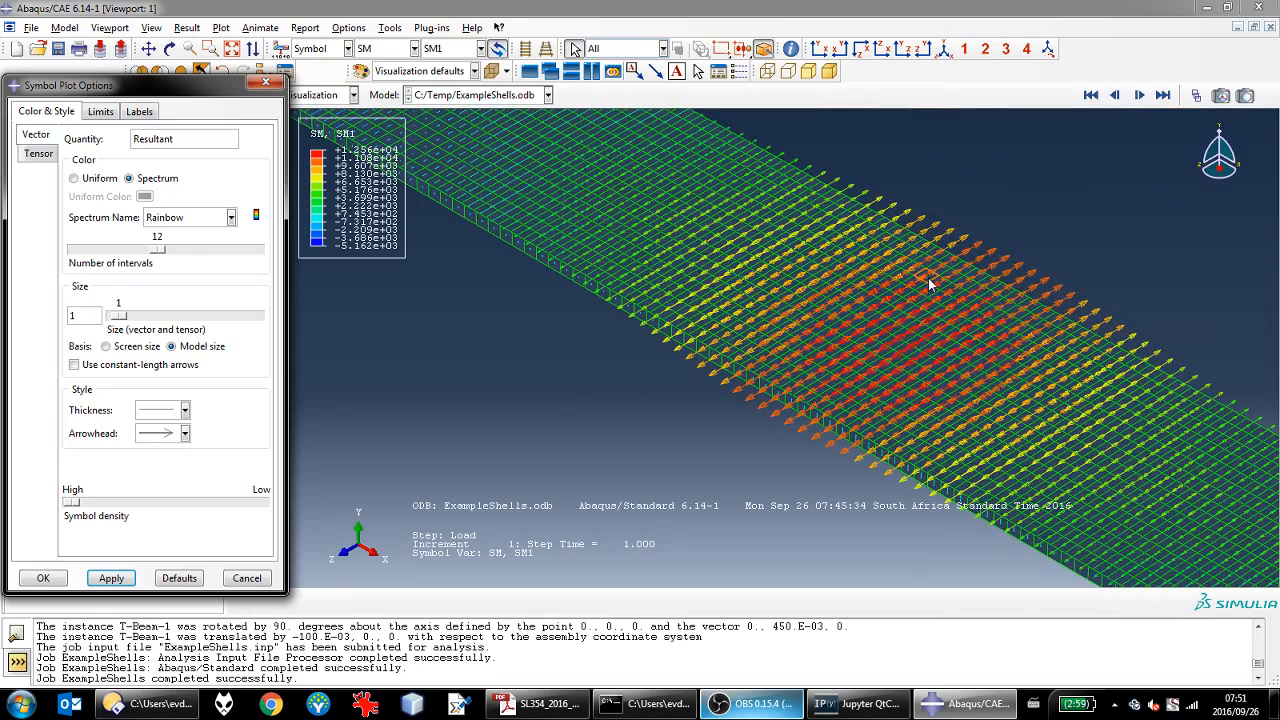
pyautogui.scroll(-3, 929, 287)
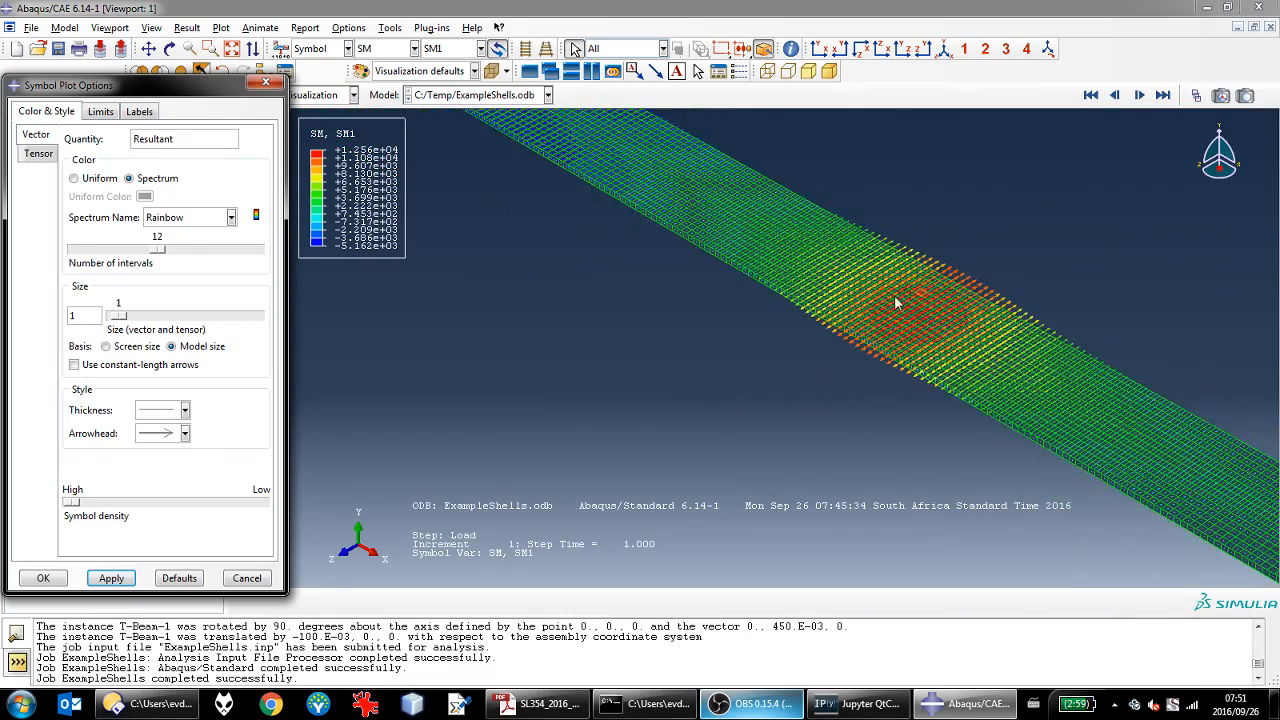
pyautogui.scroll(-2, 896, 302)
pyautogui.scroll(5, 703, 165)
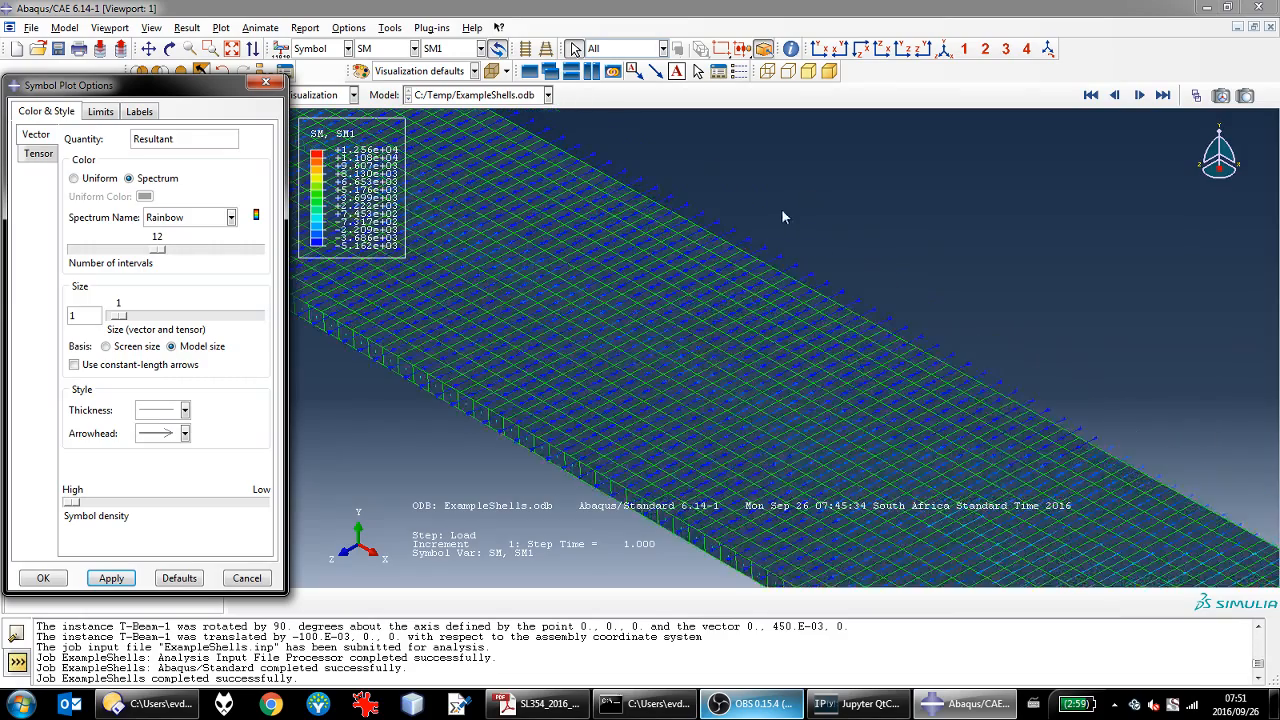
pyautogui.scroll(-4, 678, 282)
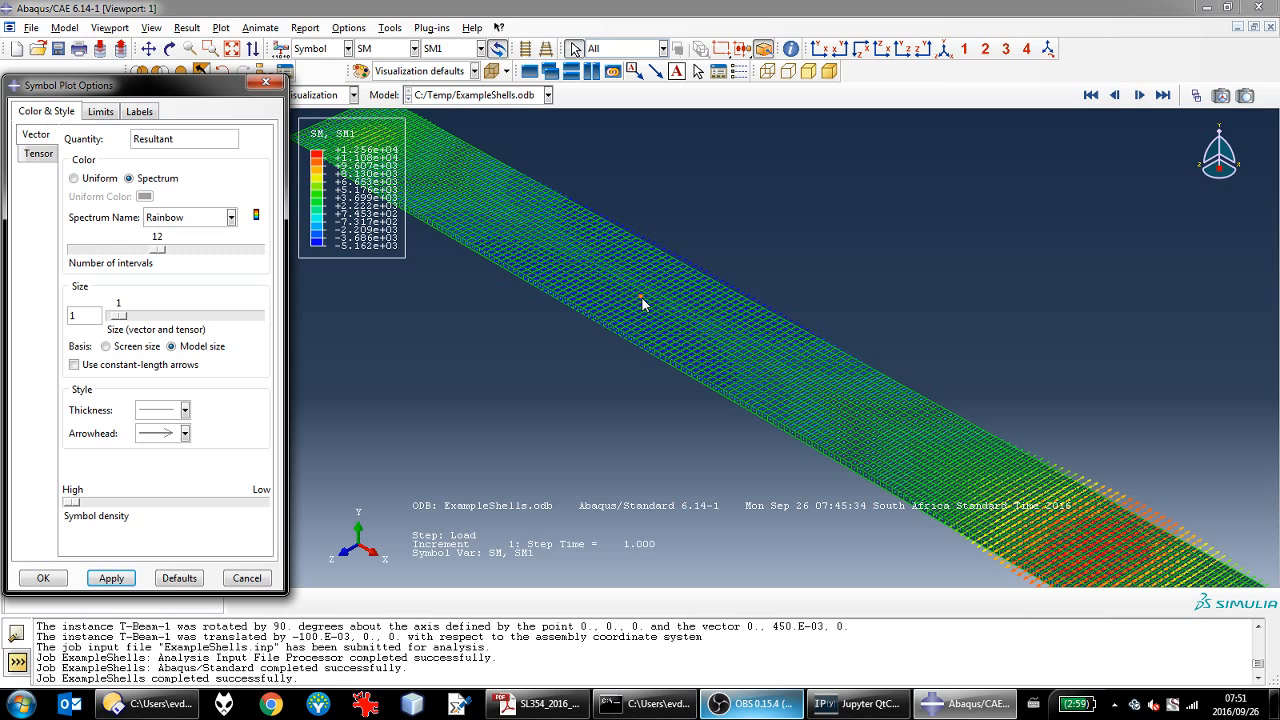
pyautogui.scroll(-3, 642, 304)
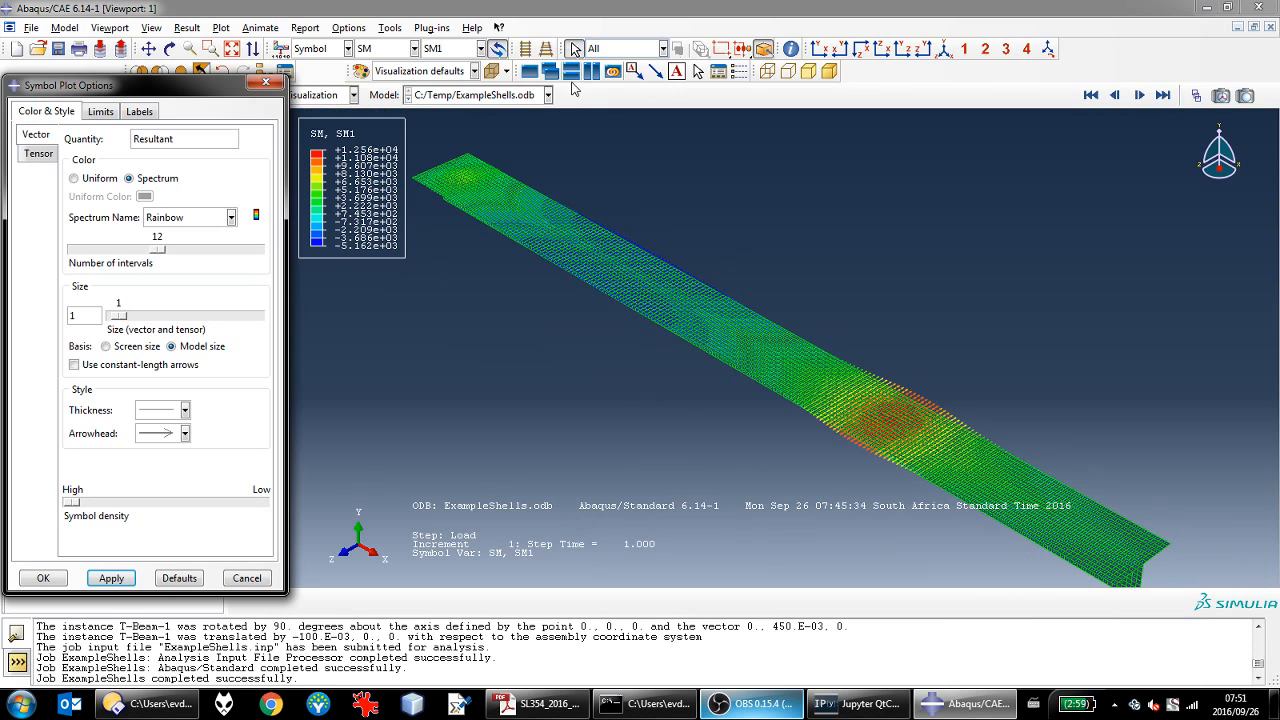
# Step: Plot section force SF1 as symbols, examine its arrows on the flange and web, and close the symbol plot options
pyautogui.click(415, 49)
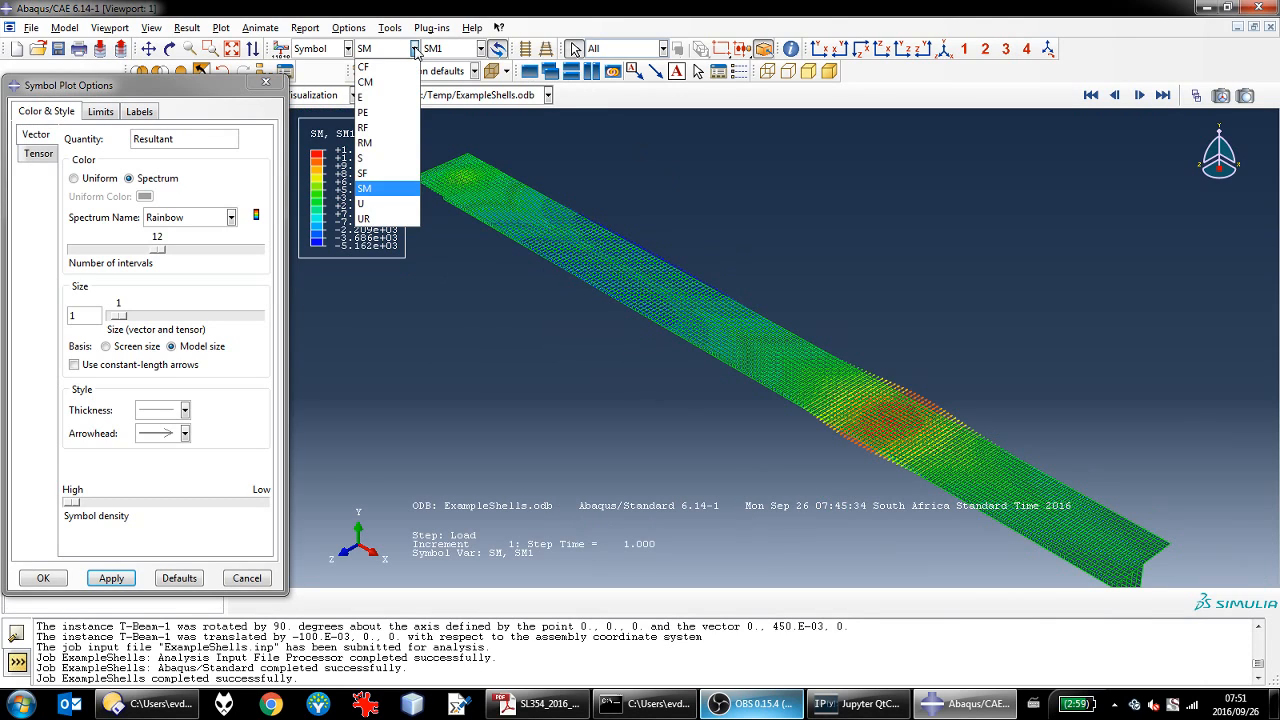
pyautogui.click(403, 167)
pyautogui.click(481, 48)
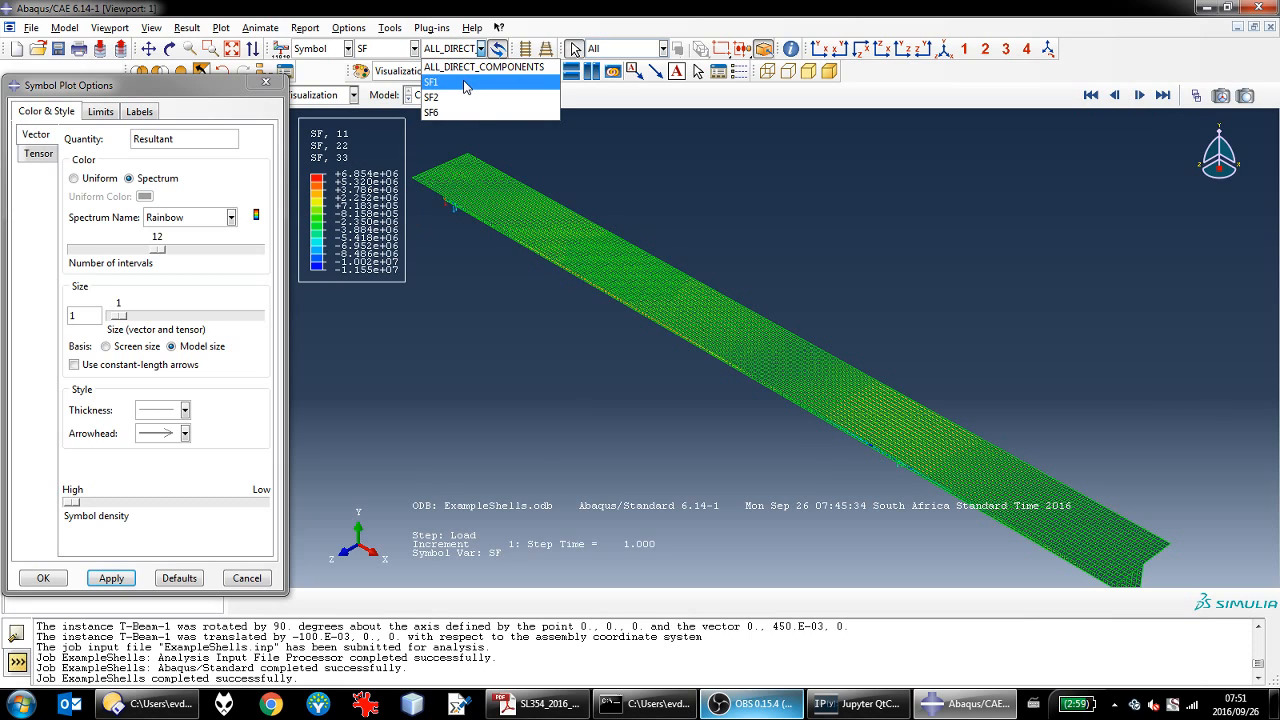
pyautogui.click(464, 86)
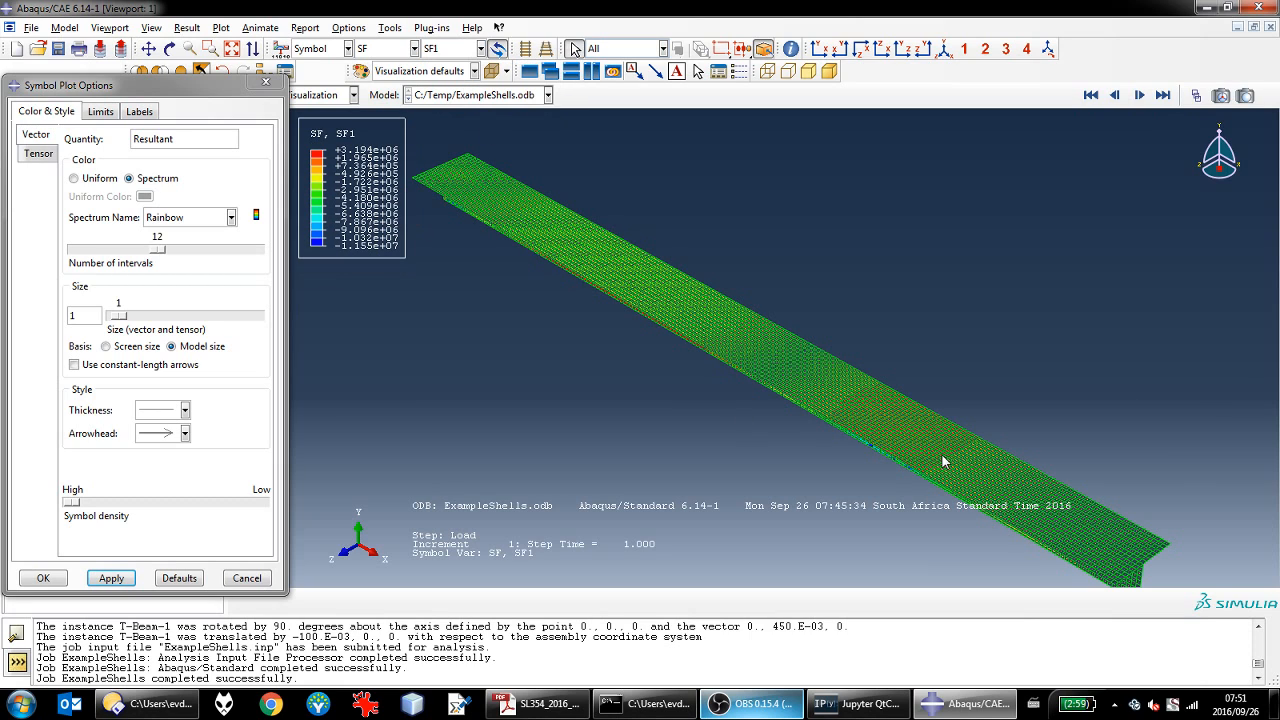
pyautogui.scroll(3, 925, 470)
pyautogui.scroll(2, 925, 470)
pyautogui.scroll(3, 922, 472)
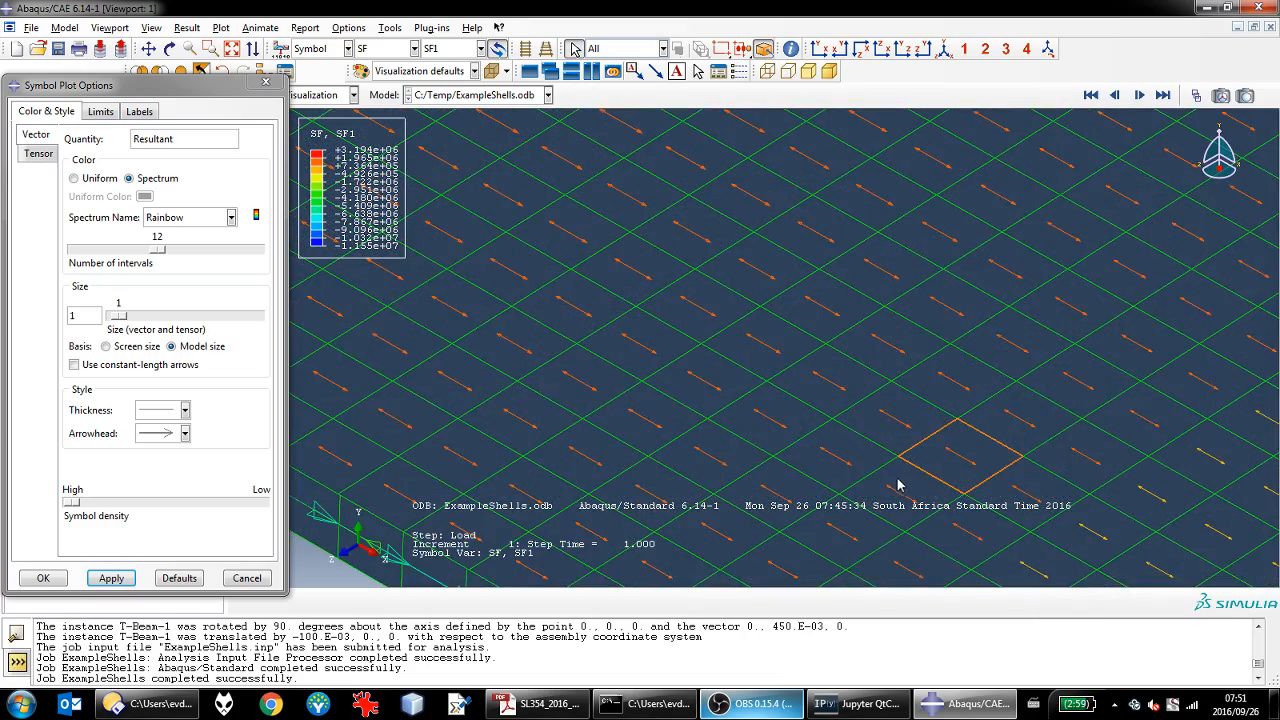
pyautogui.scroll(-5, 826, 388)
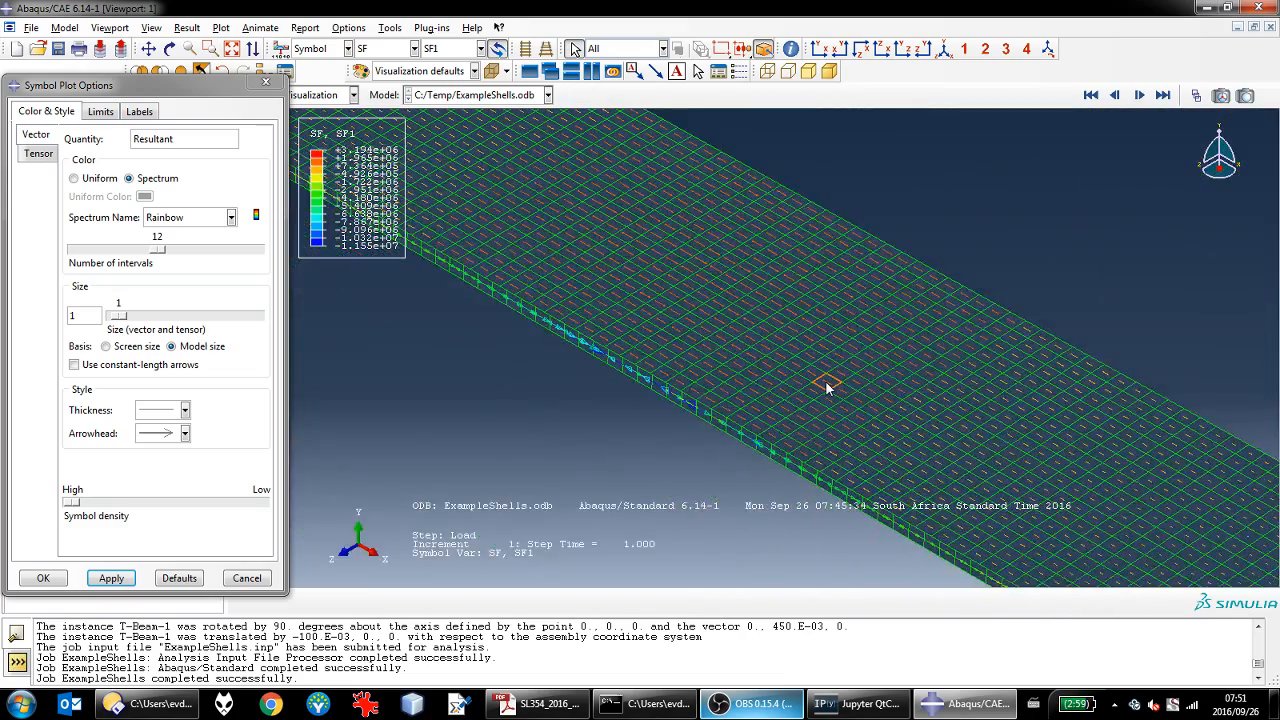
pyautogui.scroll(-1, 826, 388)
pyautogui.scroll(-1, 826, 388)
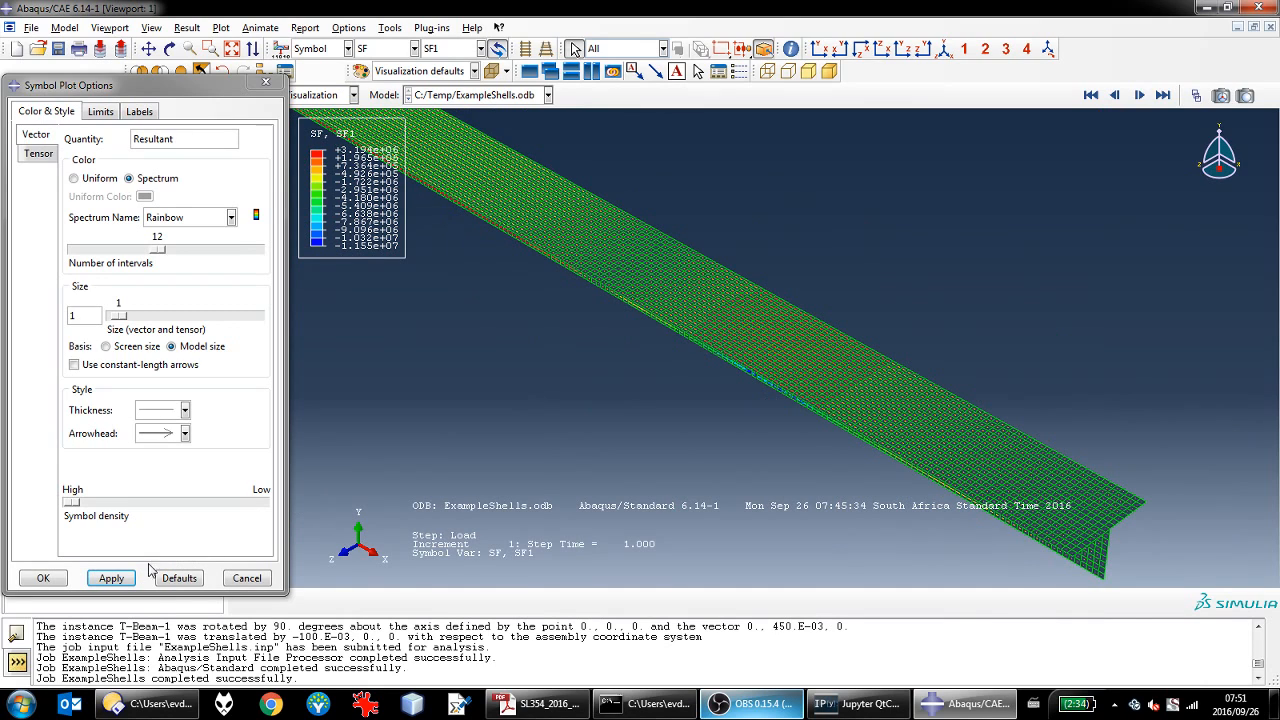
pyautogui.click(43, 580)
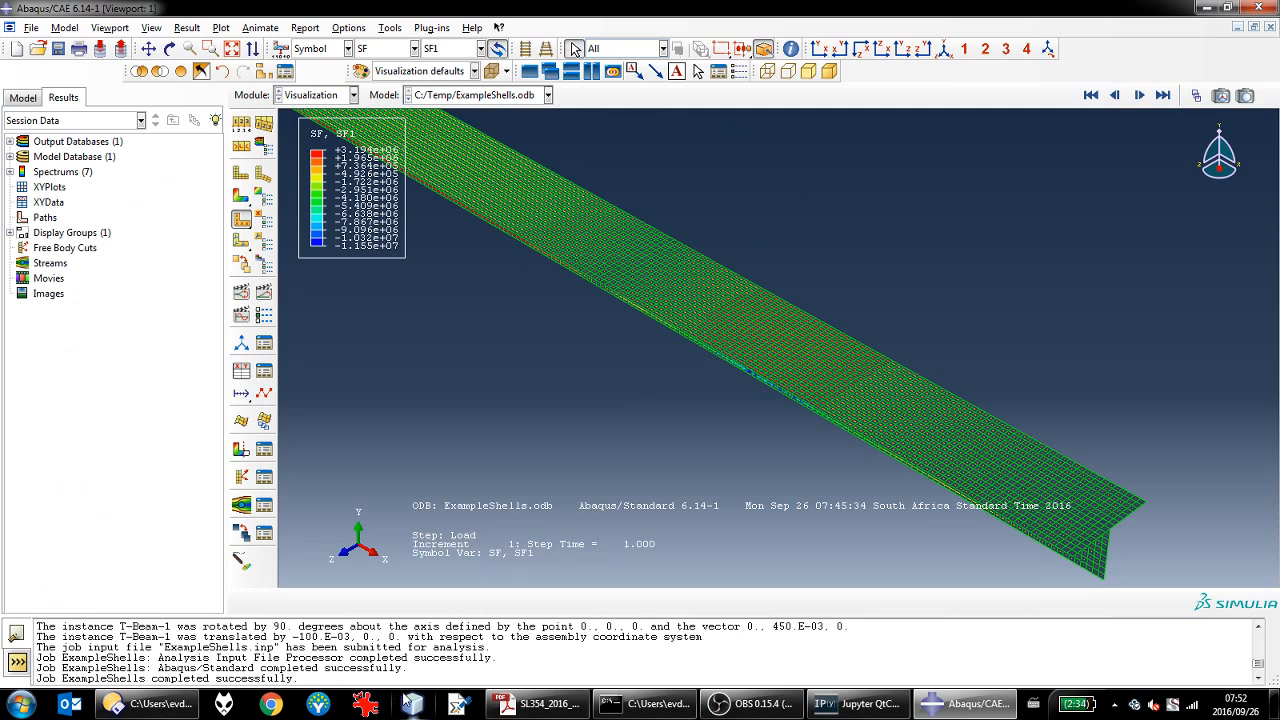
# Step: Open the PlotDisplacementComparison workbook from the Tutorial_06 folder in the file manager and return to Abaqus/CAE
pyautogui.click(150, 704)
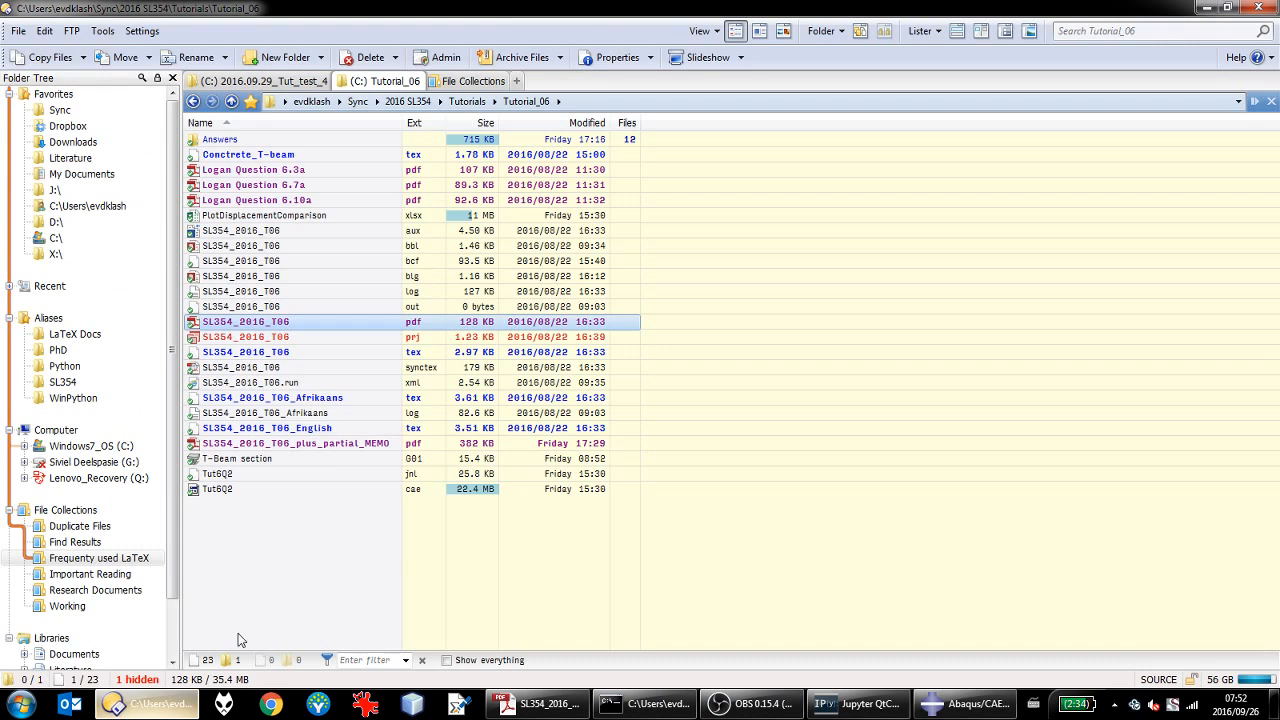
pyautogui.doubleClick(280, 218)
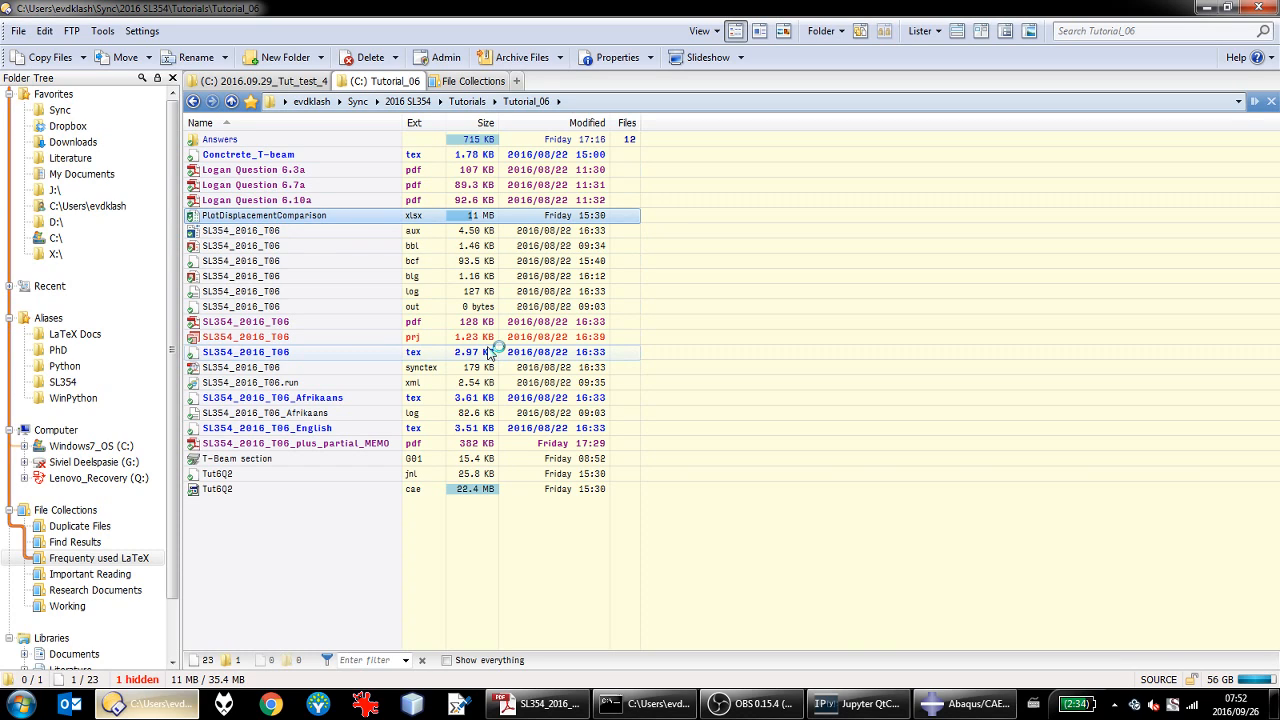
pyautogui.click(970, 705)
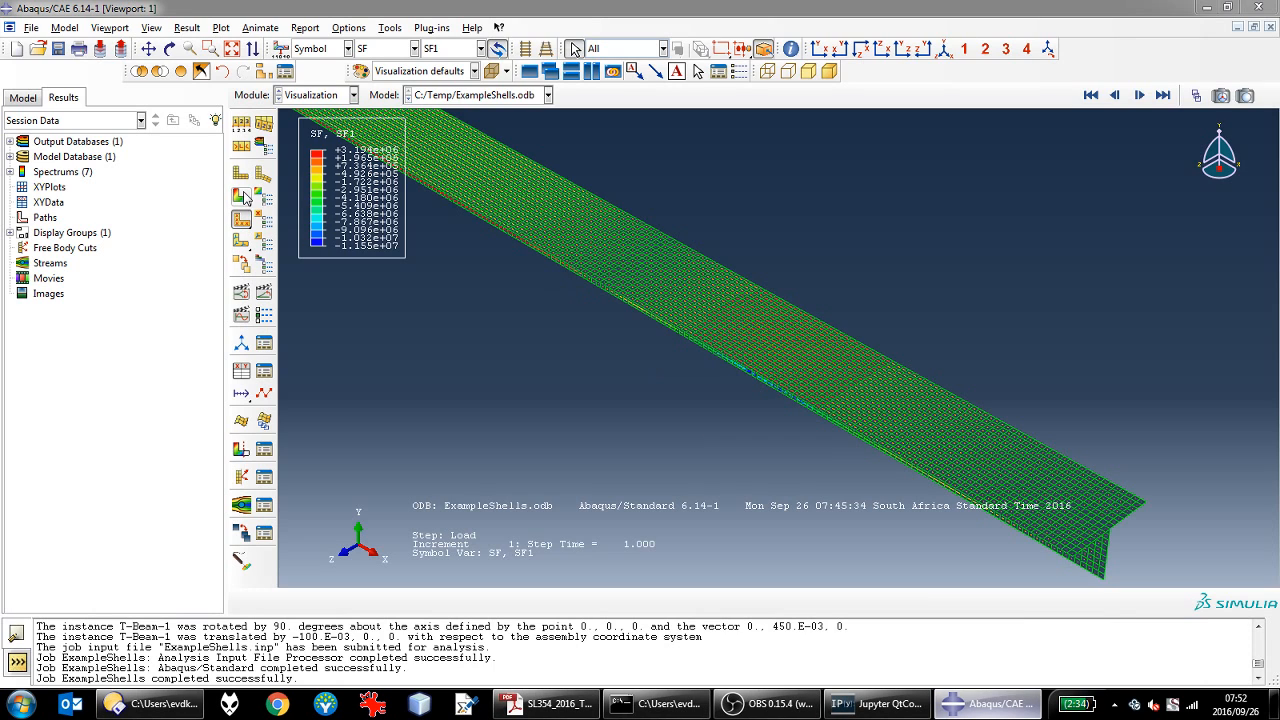
# Step: Show the beam in elevation in the XY plane and plot displacement component U2 as symbols
pyautogui.click(817, 50)
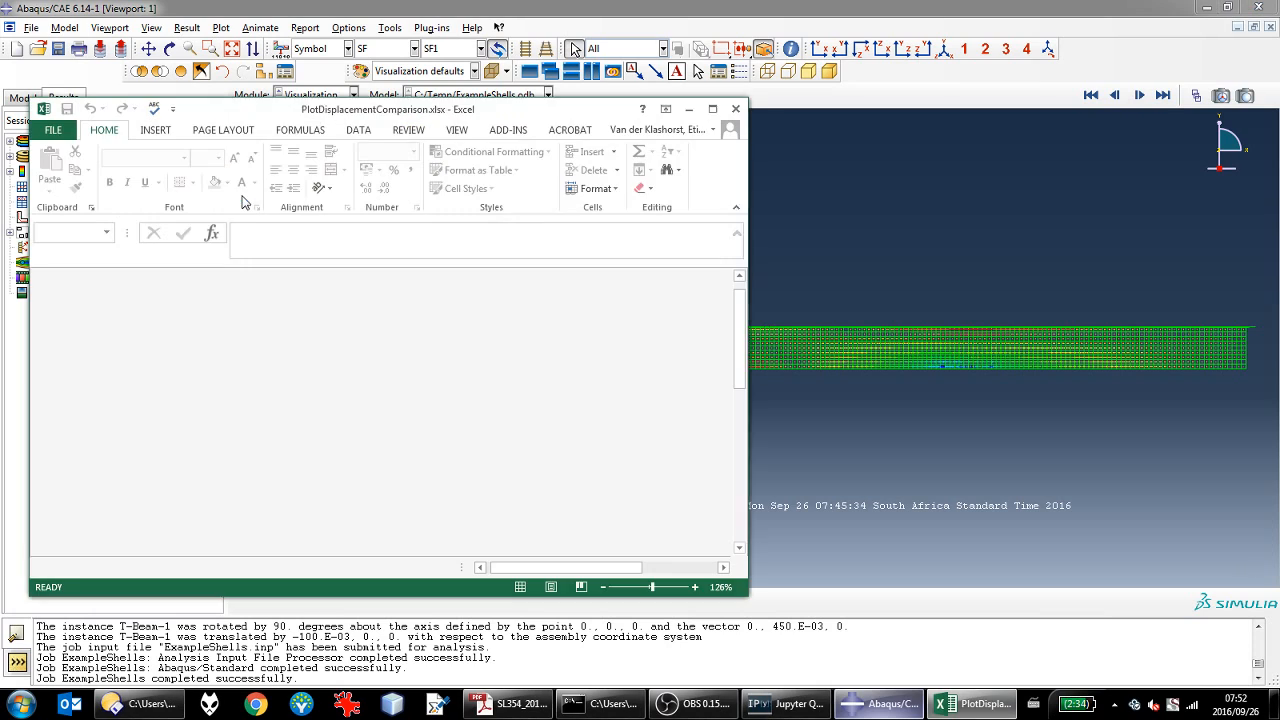
pyautogui.click(877, 168)
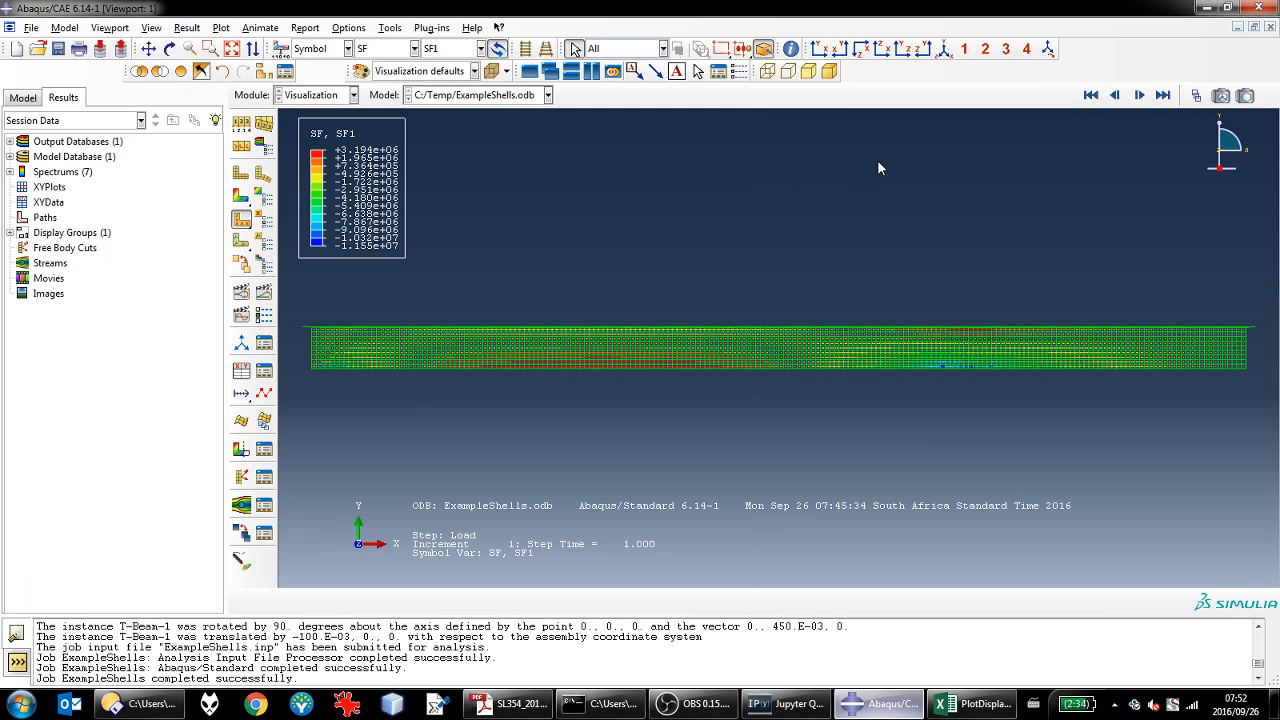
pyautogui.click(242, 222)
pyautogui.click(413, 48)
pyautogui.click(381, 205)
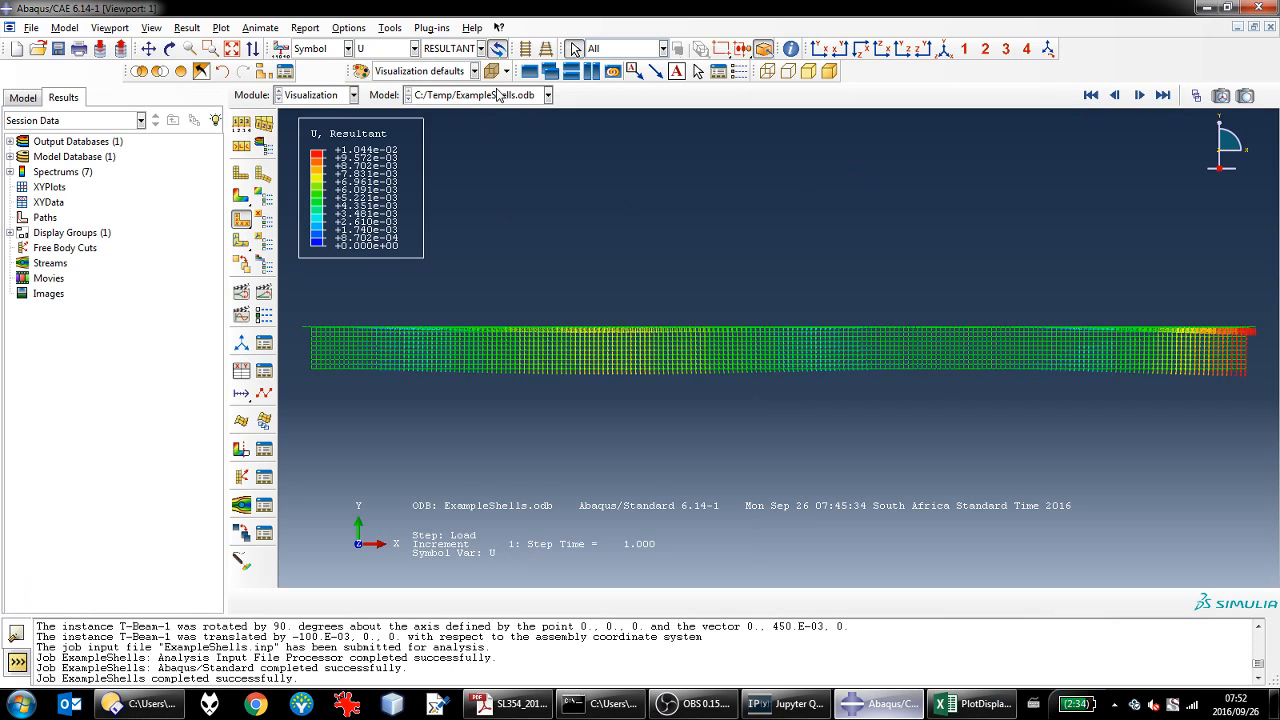
pyautogui.click(481, 48)
pyautogui.click(463, 97)
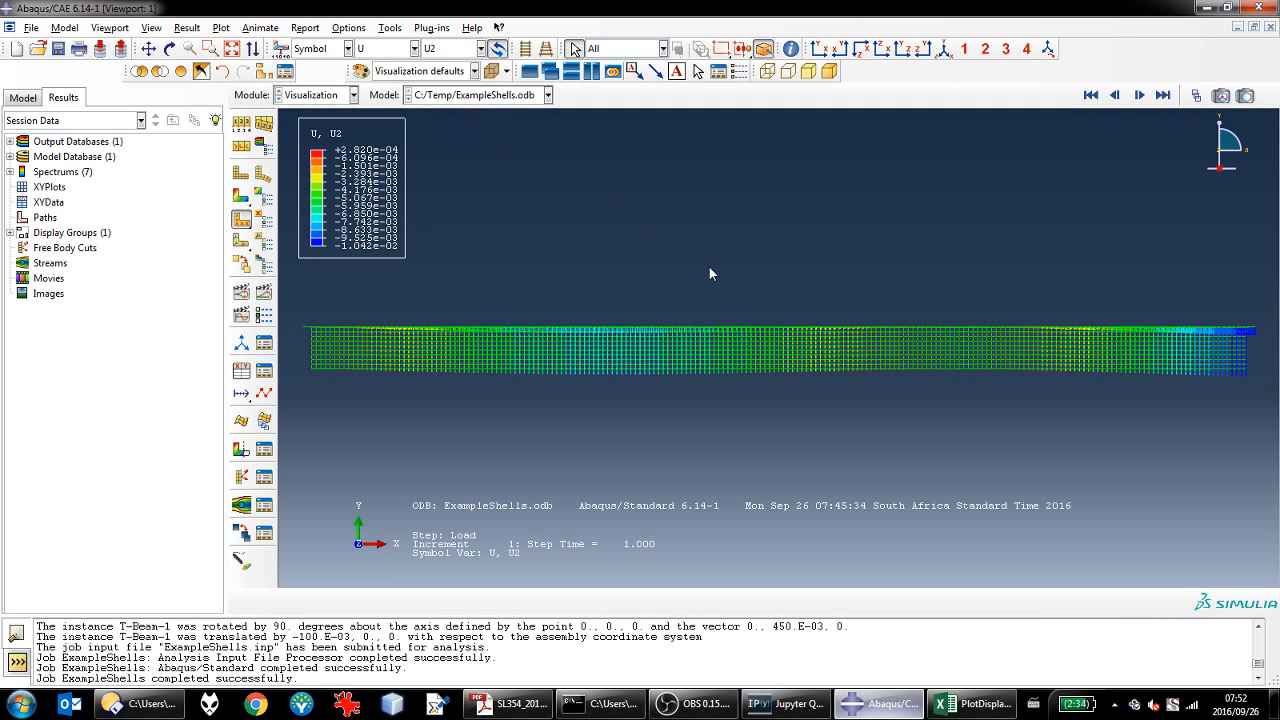
# Step: Set the vector symbol labels to 4 decimal places in the symbol plot options
pyautogui.scroll(4, 1272, 378)
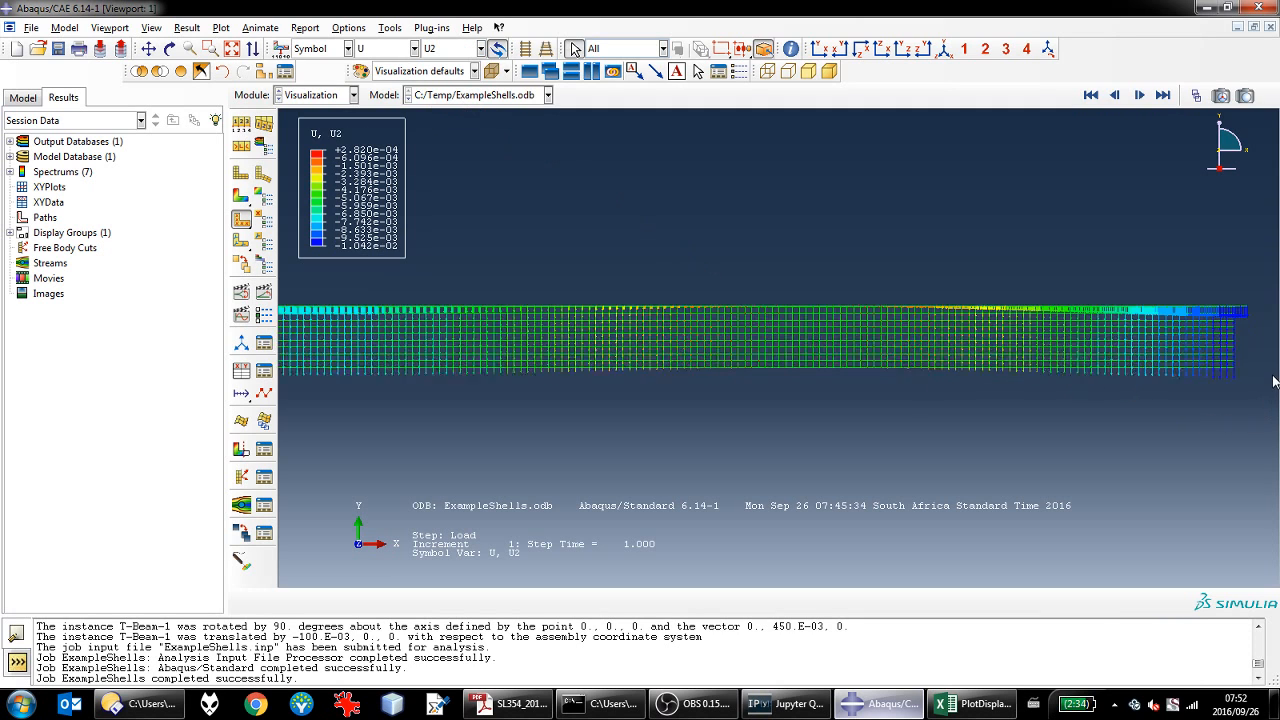
pyautogui.scroll(2, 1236, 378)
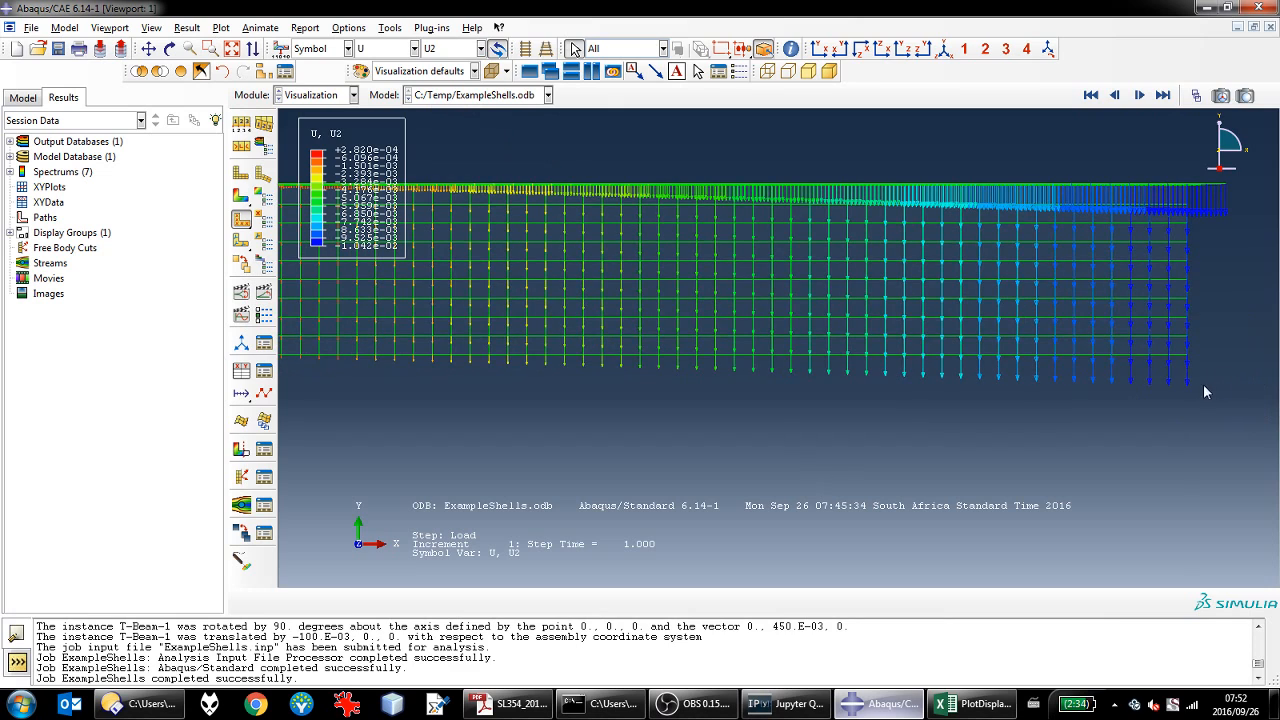
pyautogui.click(263, 220)
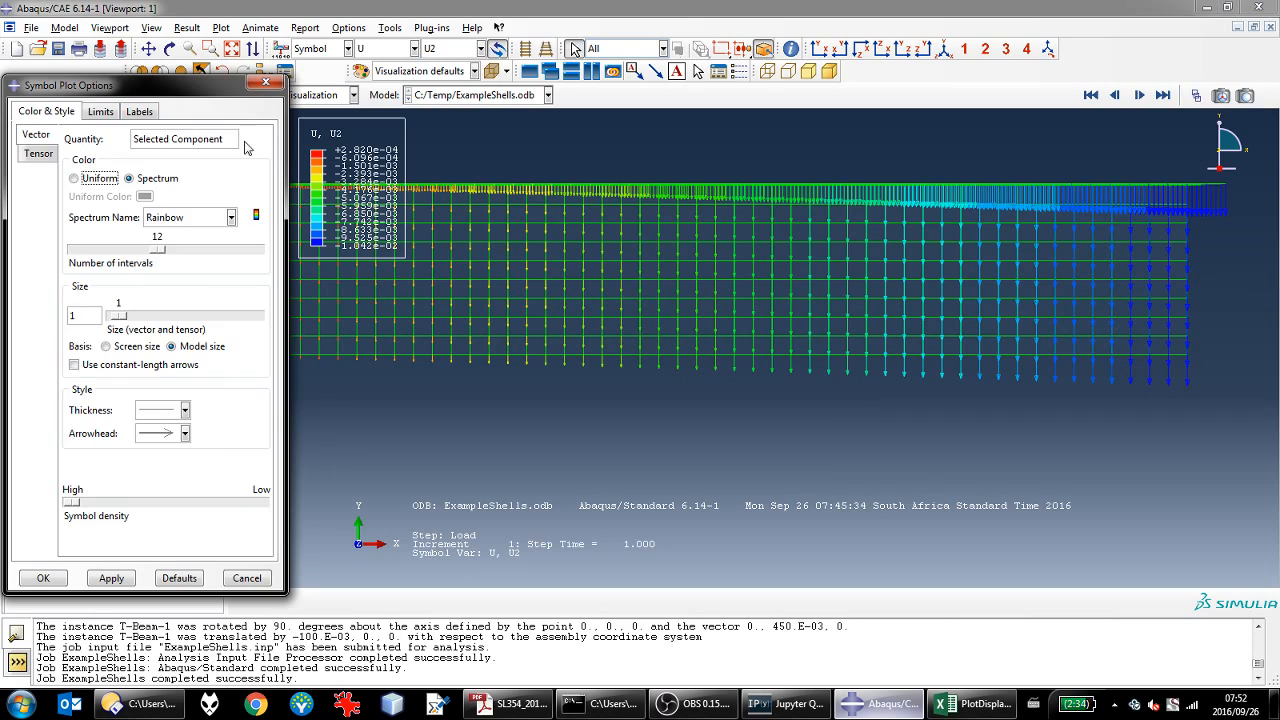
pyautogui.click(138, 111)
pyautogui.click(148, 216)
pyautogui.click(148, 216)
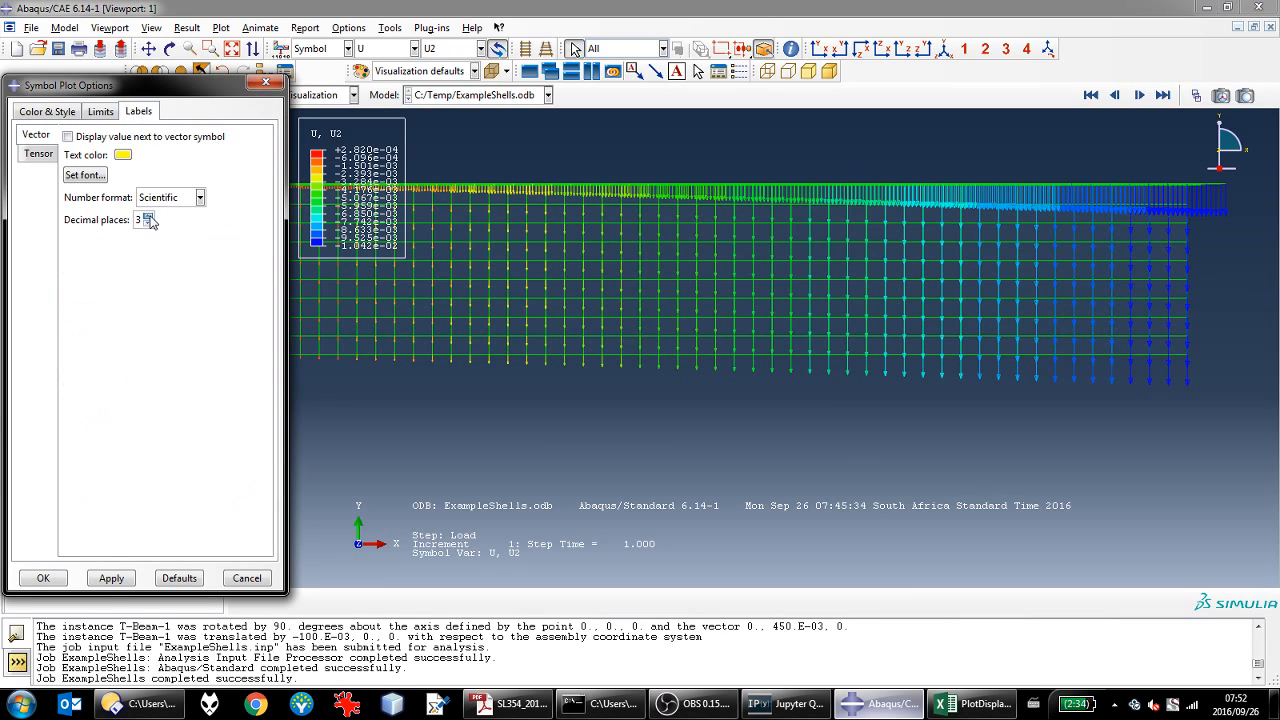
pyautogui.click(111, 578)
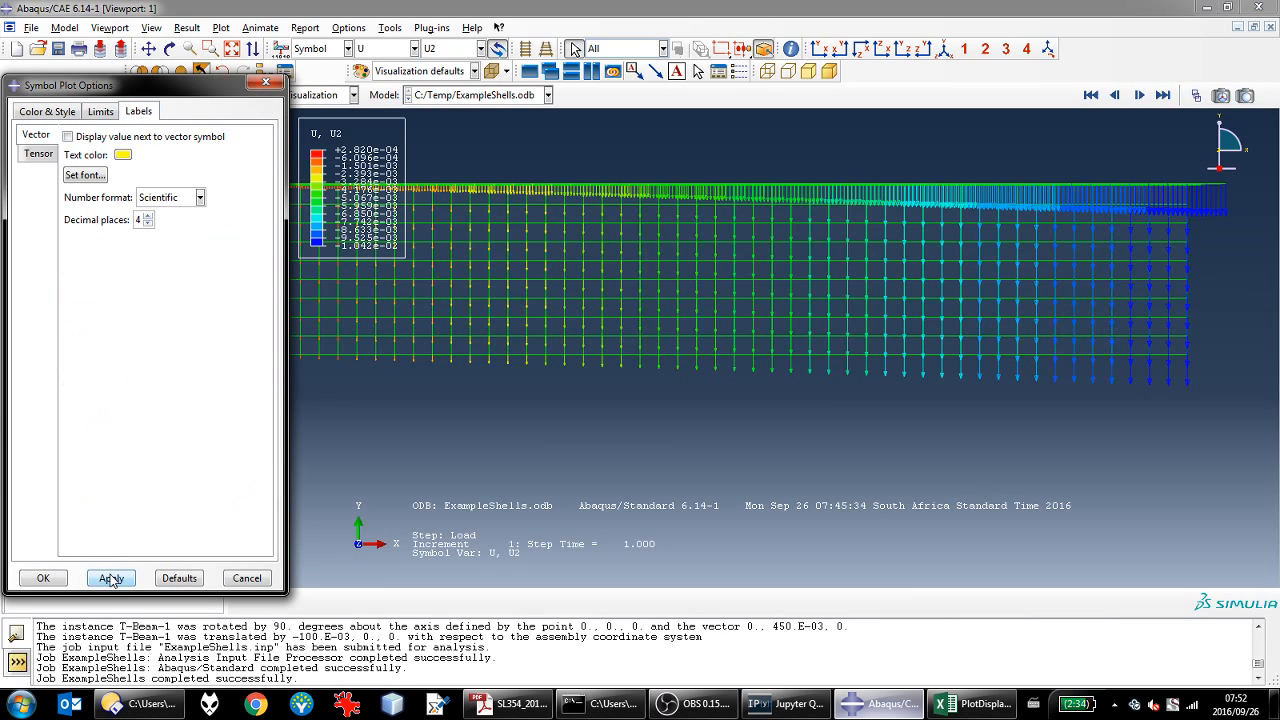
pyautogui.click(43, 578)
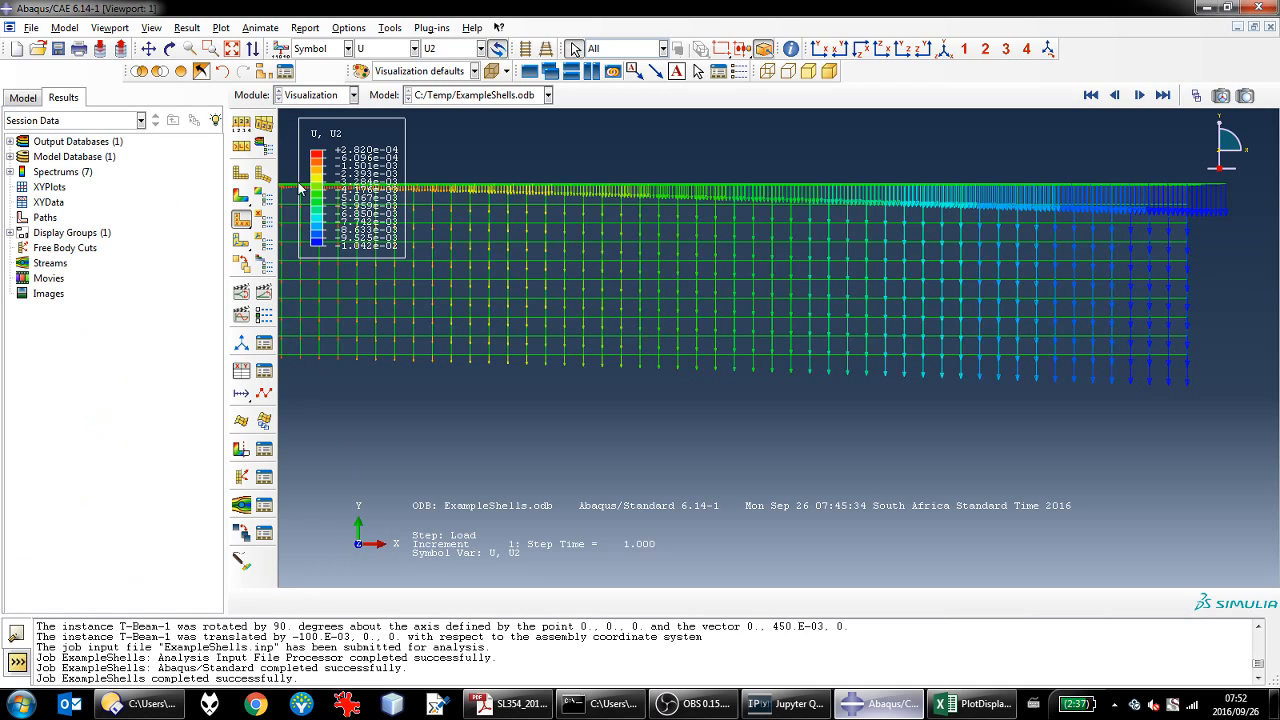
# Step: Display the value next to each U2 vector symbol and view the labels at the beam's free end
pyautogui.click(262, 219)
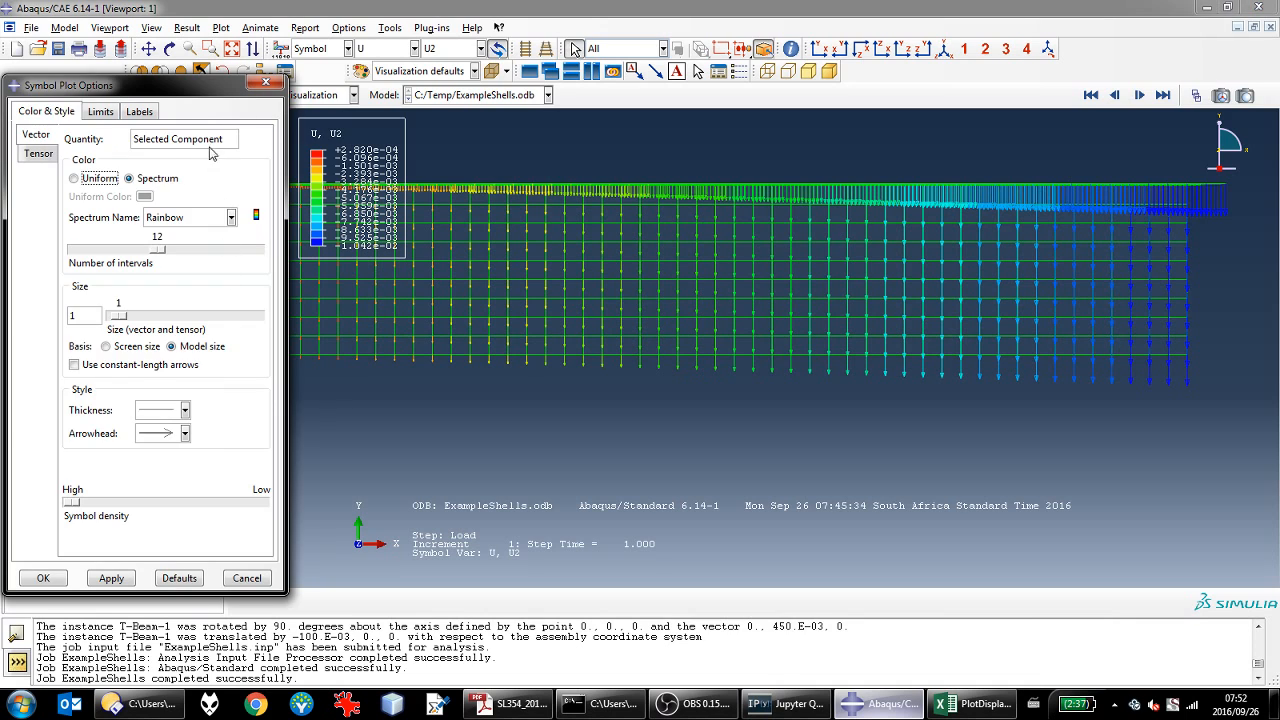
pyautogui.click(139, 111)
pyautogui.click(106, 137)
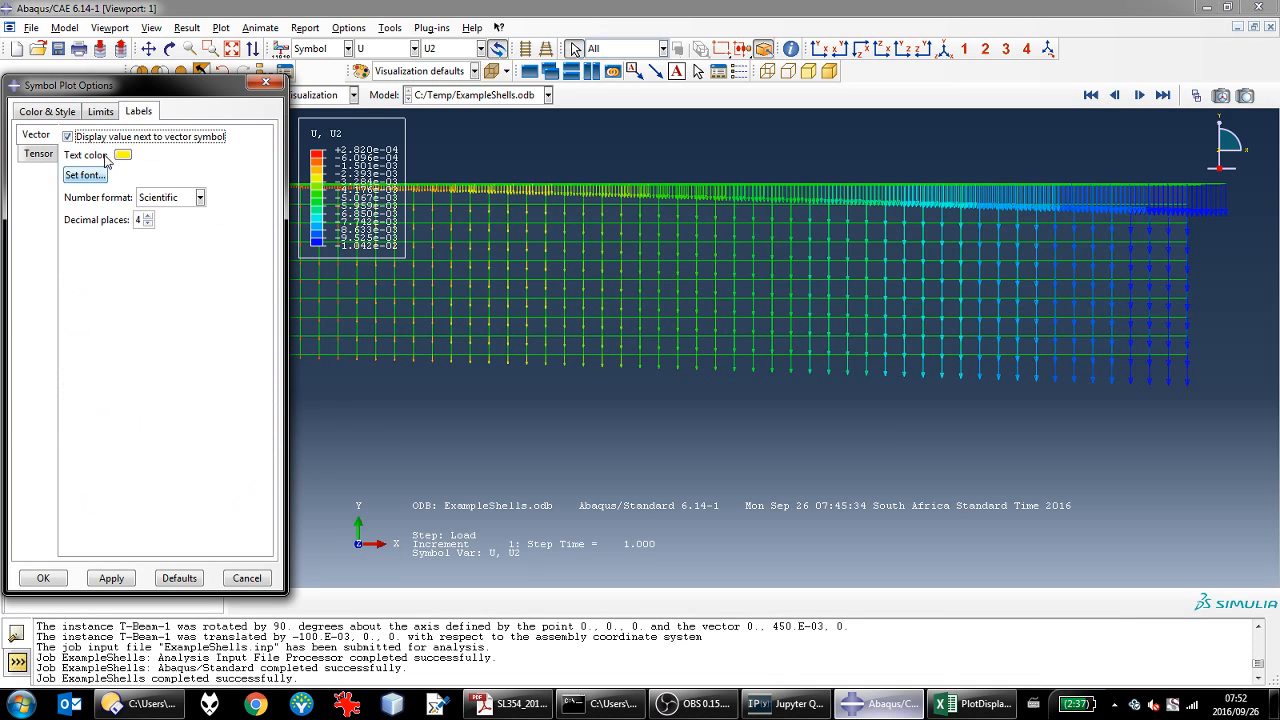
pyautogui.click(50, 580)
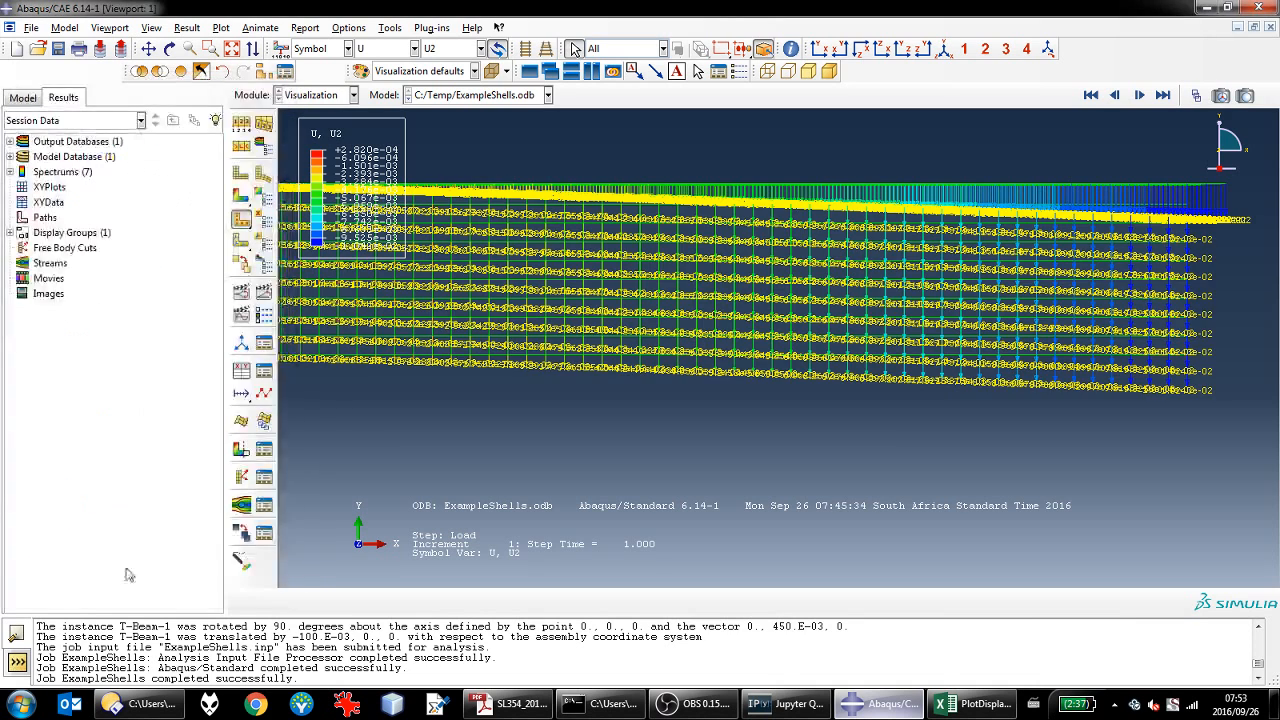
pyautogui.scroll(3, 1205, 395)
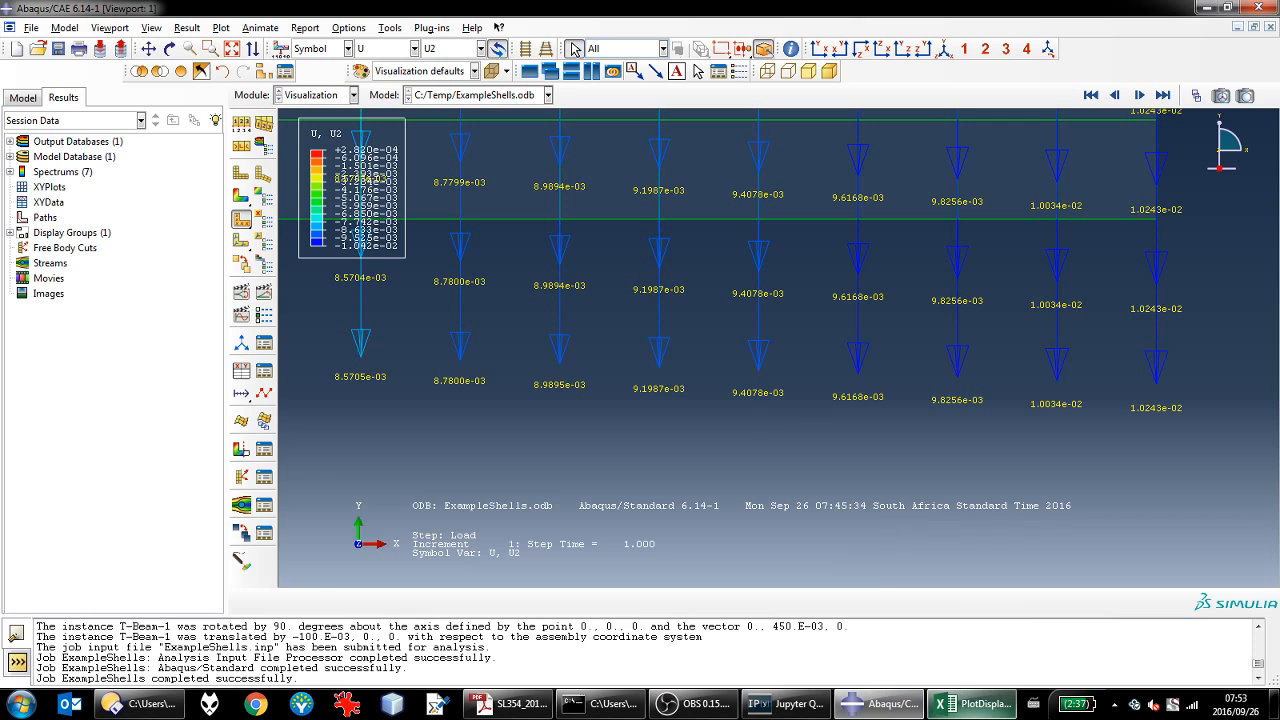
# Step: Switch to the PlotDisplacementComparison workbook in Excel, review Chart4 back to Chart1, and read the quad mesh displacement at the beam end
pyautogui.click(972, 704)
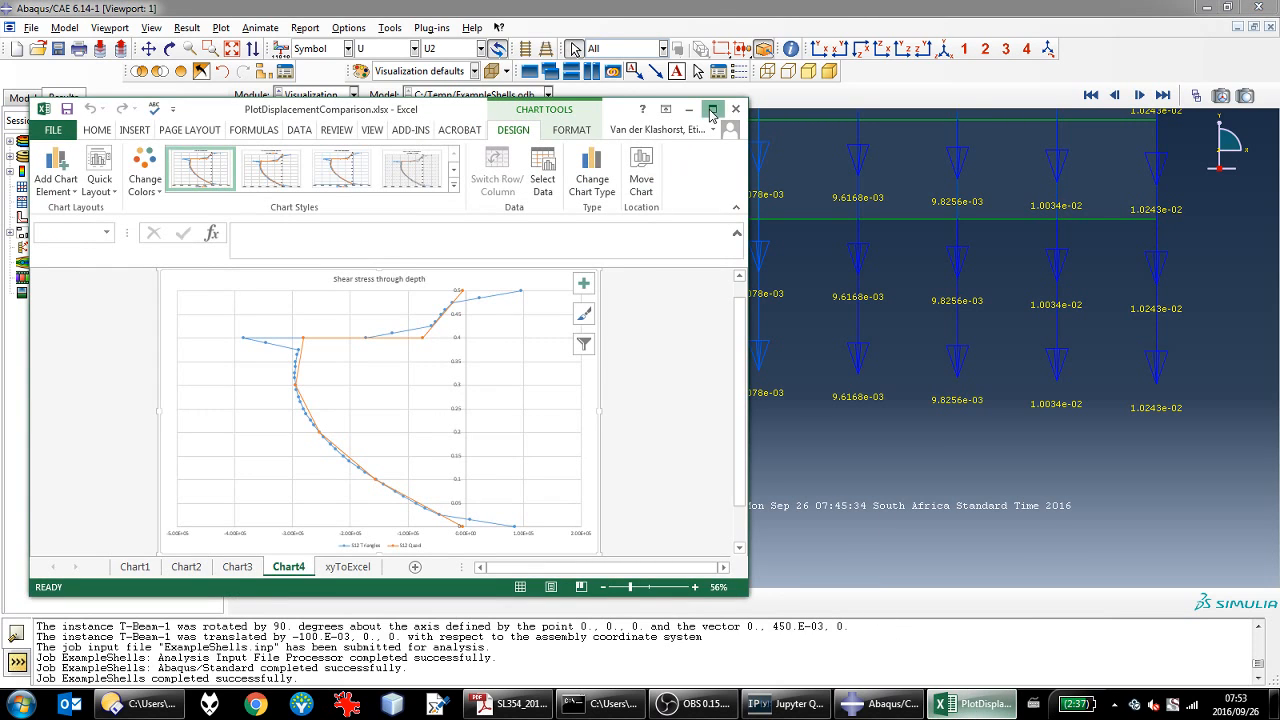
pyautogui.click(712, 108)
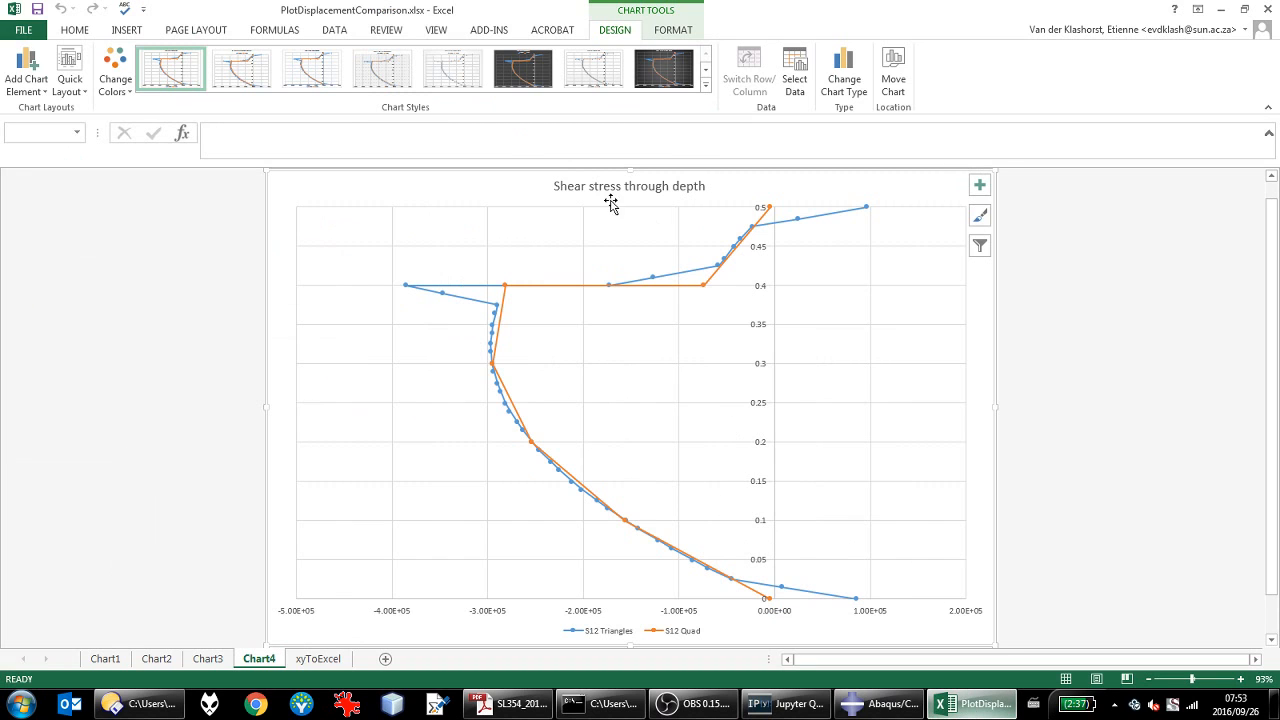
pyautogui.click(208, 660)
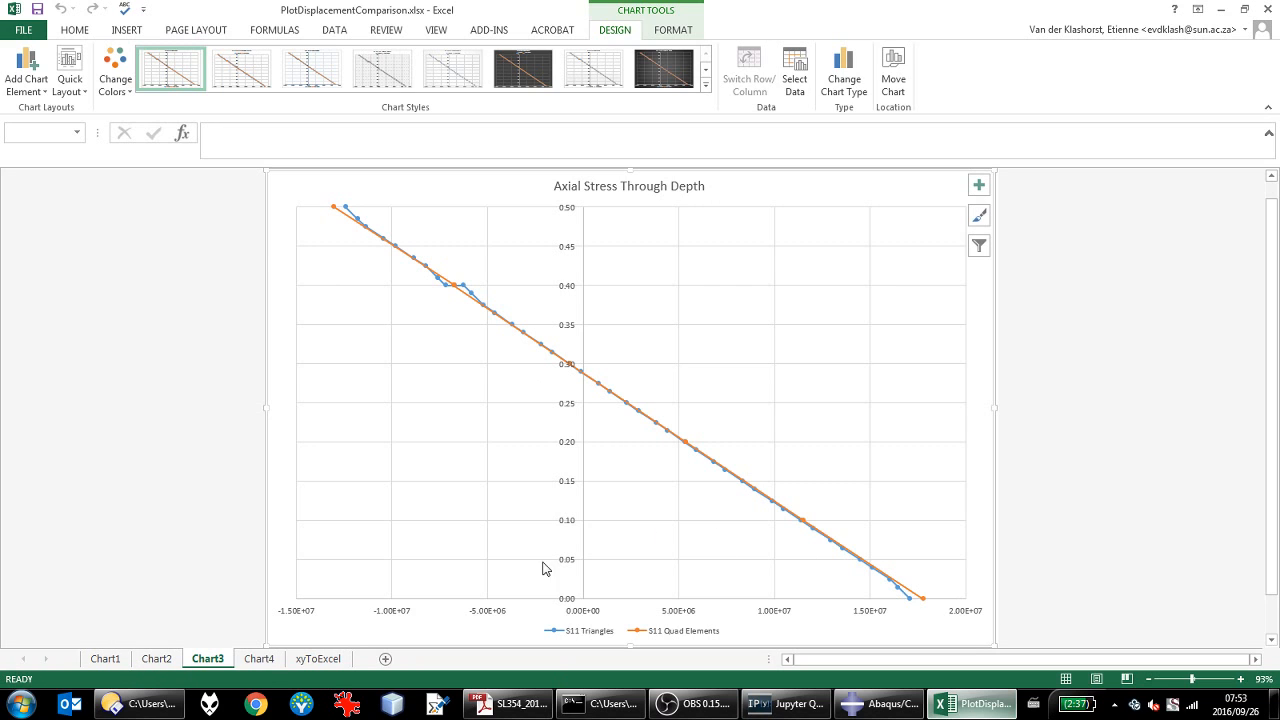
pyautogui.click(156, 662)
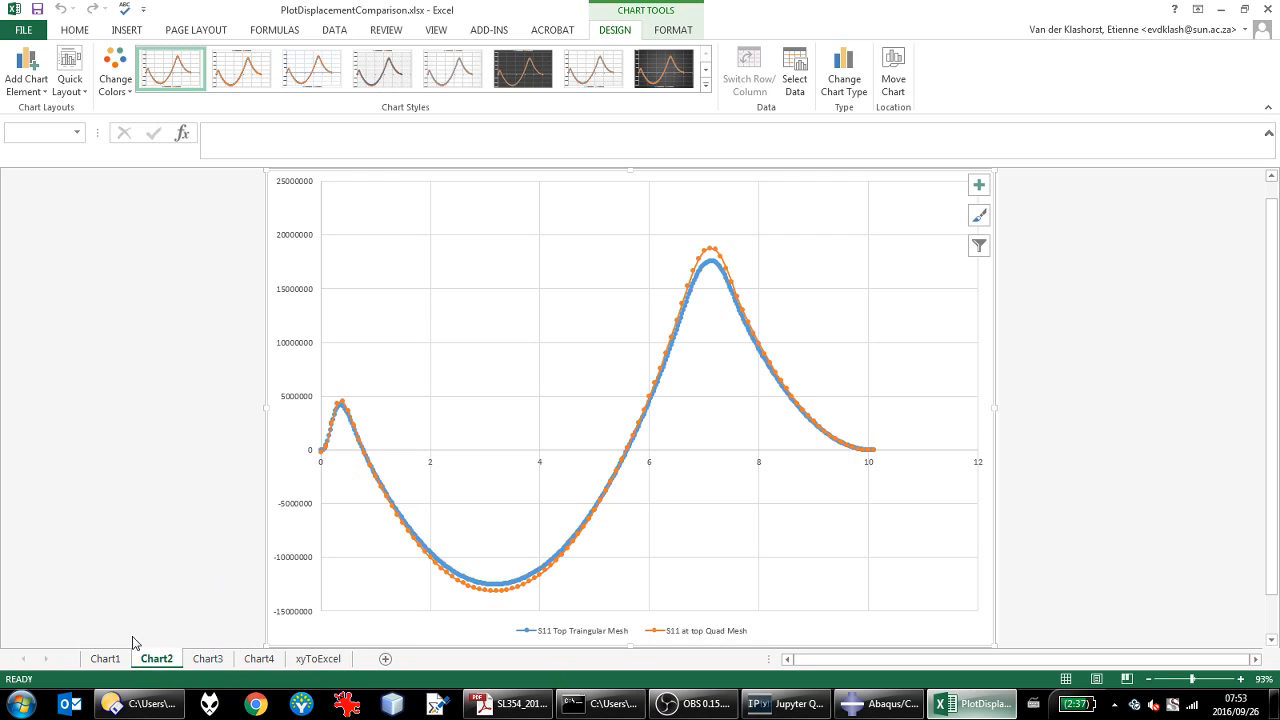
pyautogui.click(104, 659)
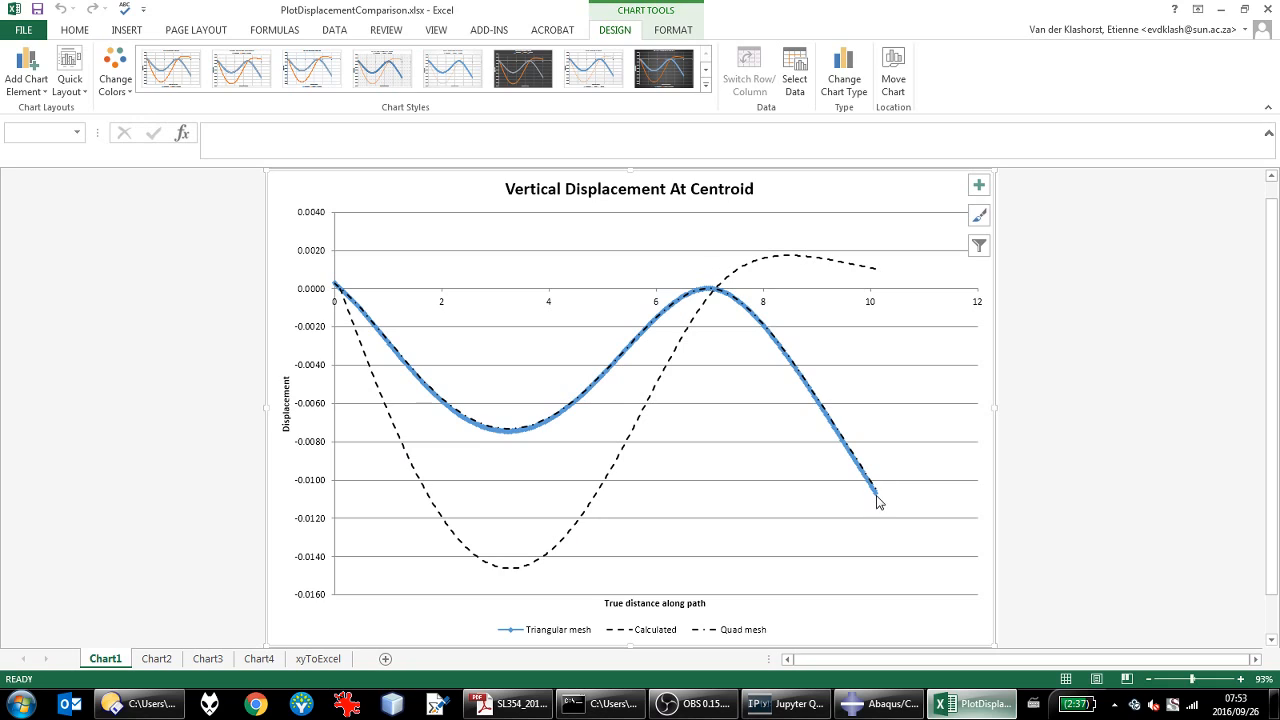
pyautogui.moveTo(877, 496)
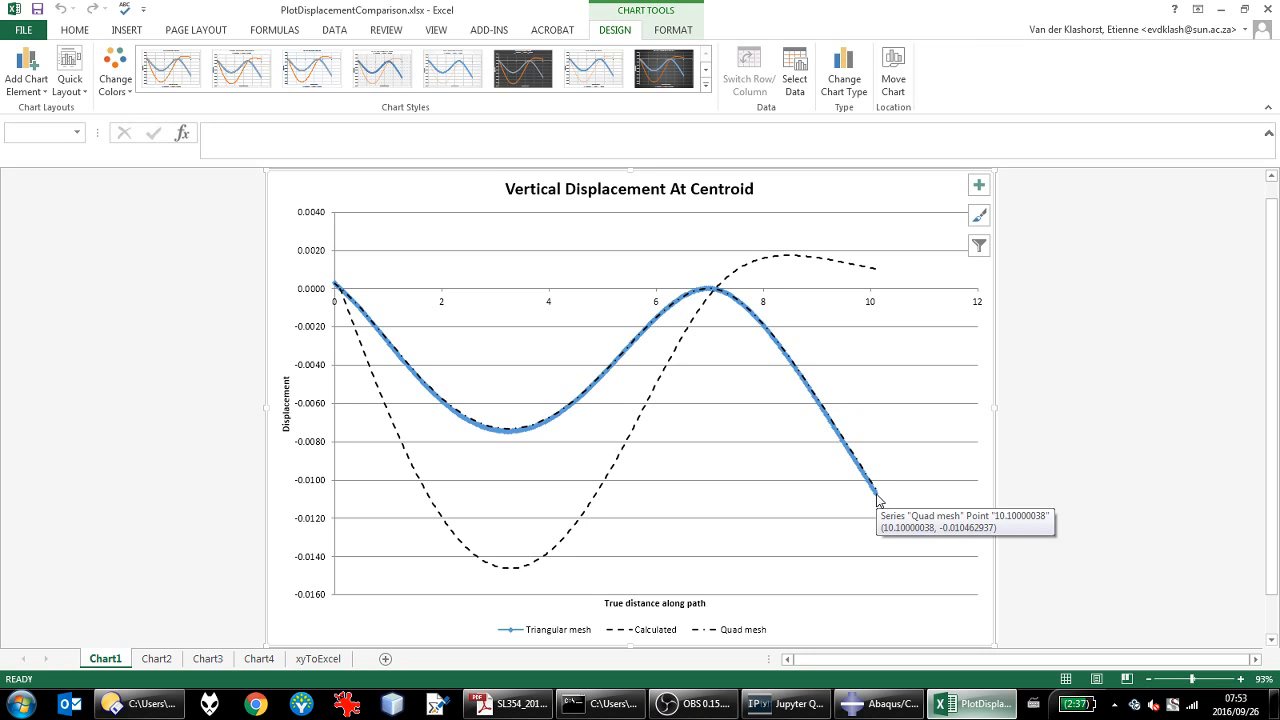
# Step: In Abaqus/CAE, set the vector labels to Fixed number format with 5 decimal places and check them against the displacement chart
pyautogui.click(880, 703)
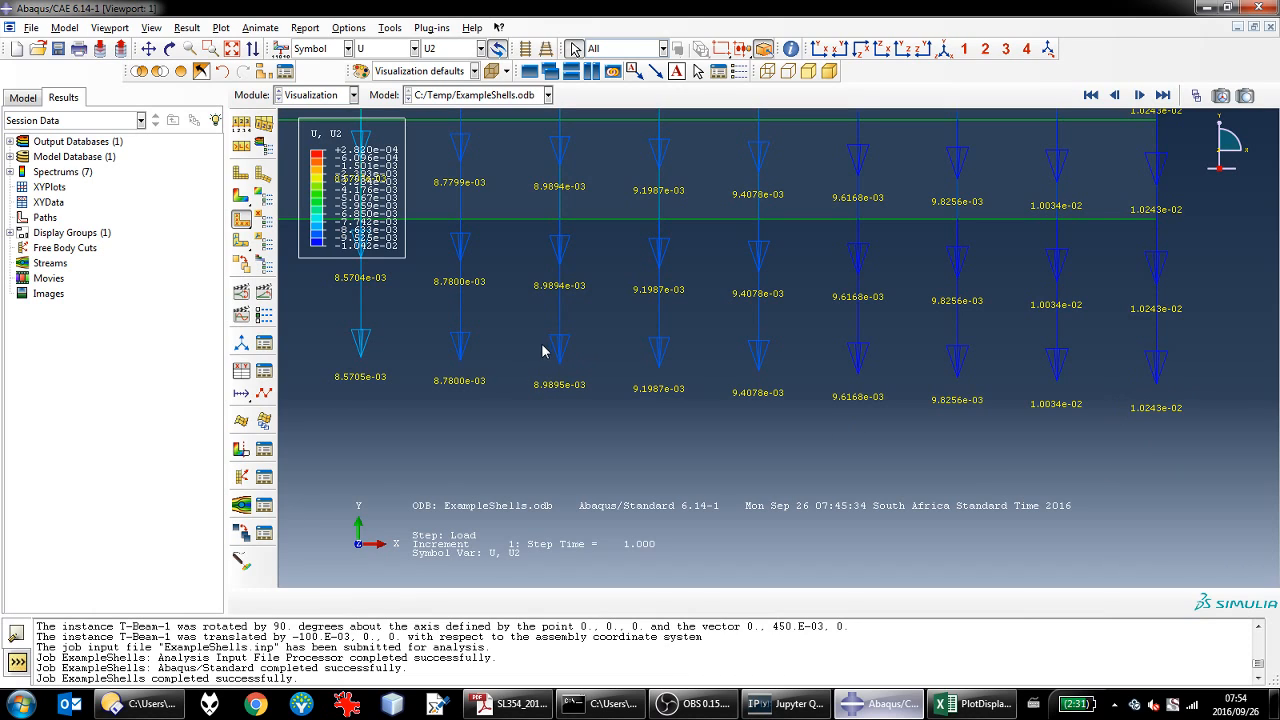
pyautogui.click(264, 219)
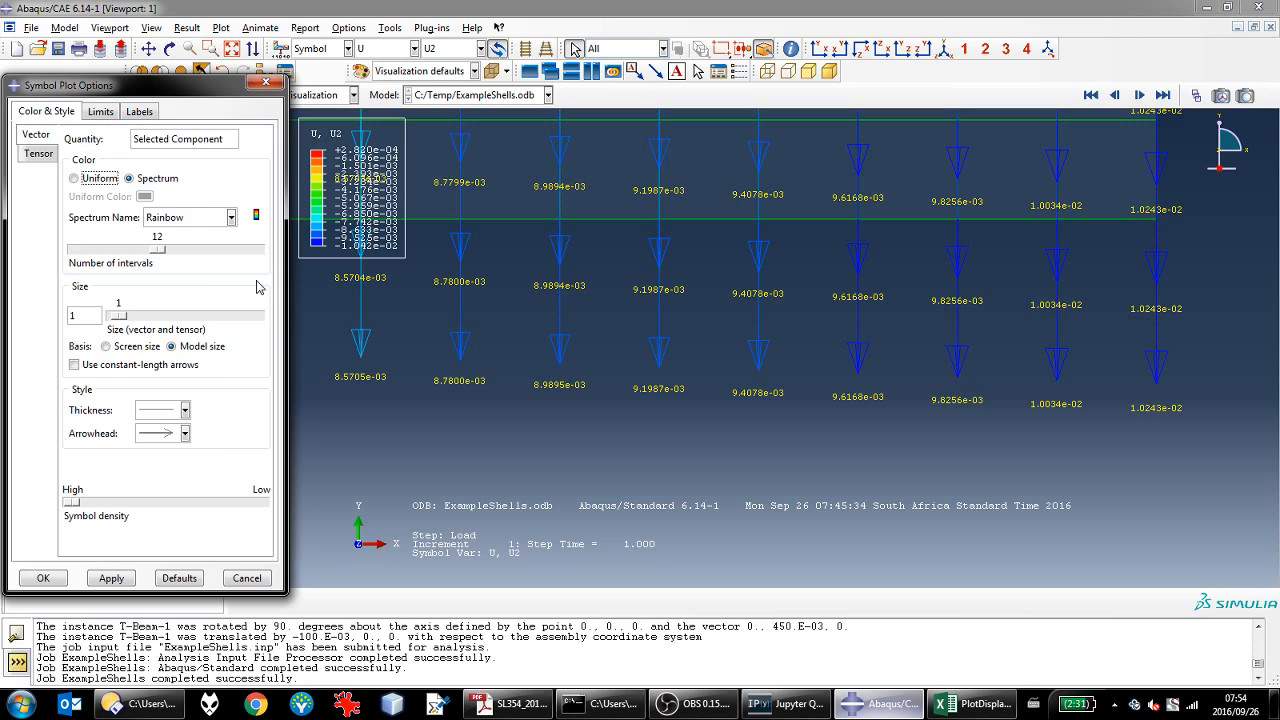
pyautogui.click(139, 111)
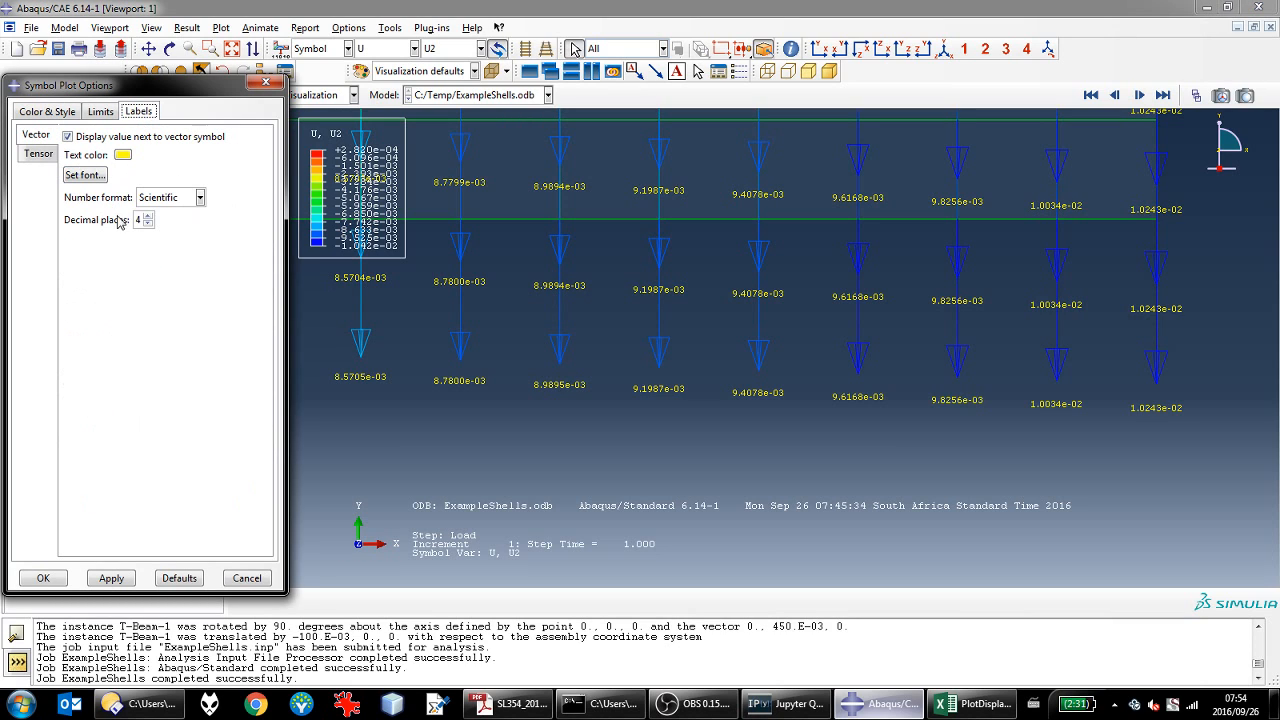
pyautogui.click(199, 198)
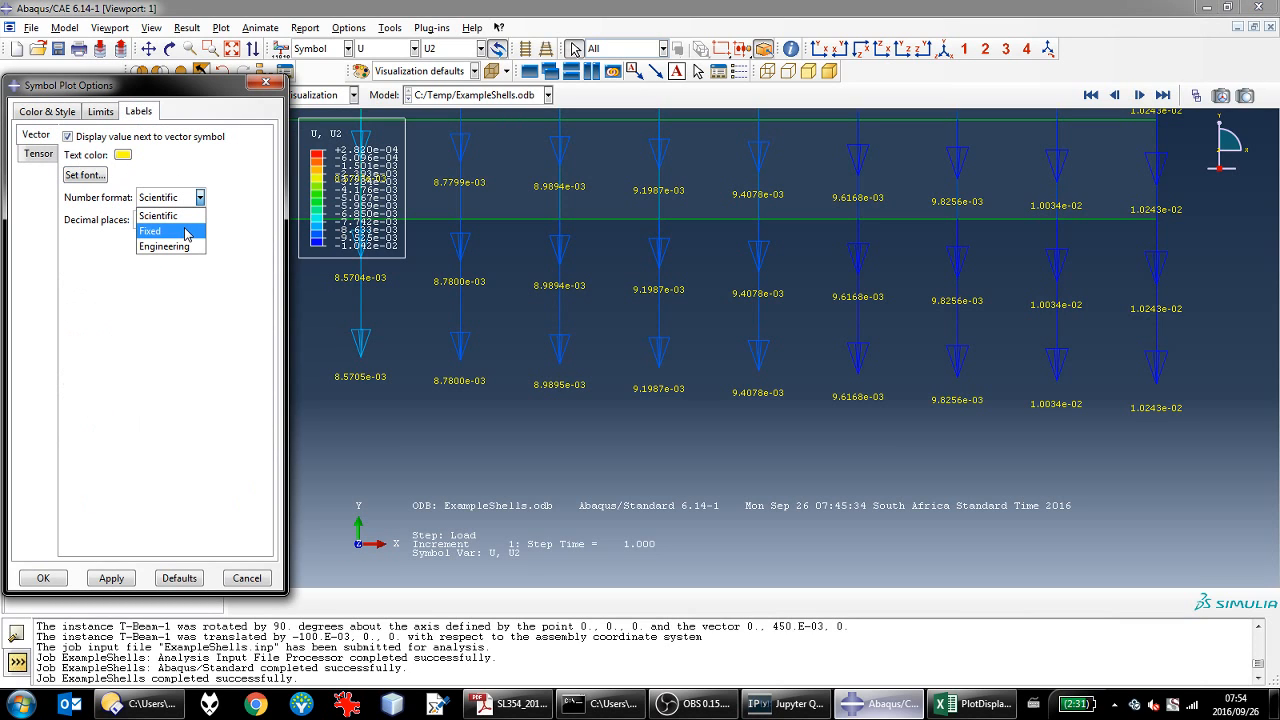
pyautogui.click(184, 232)
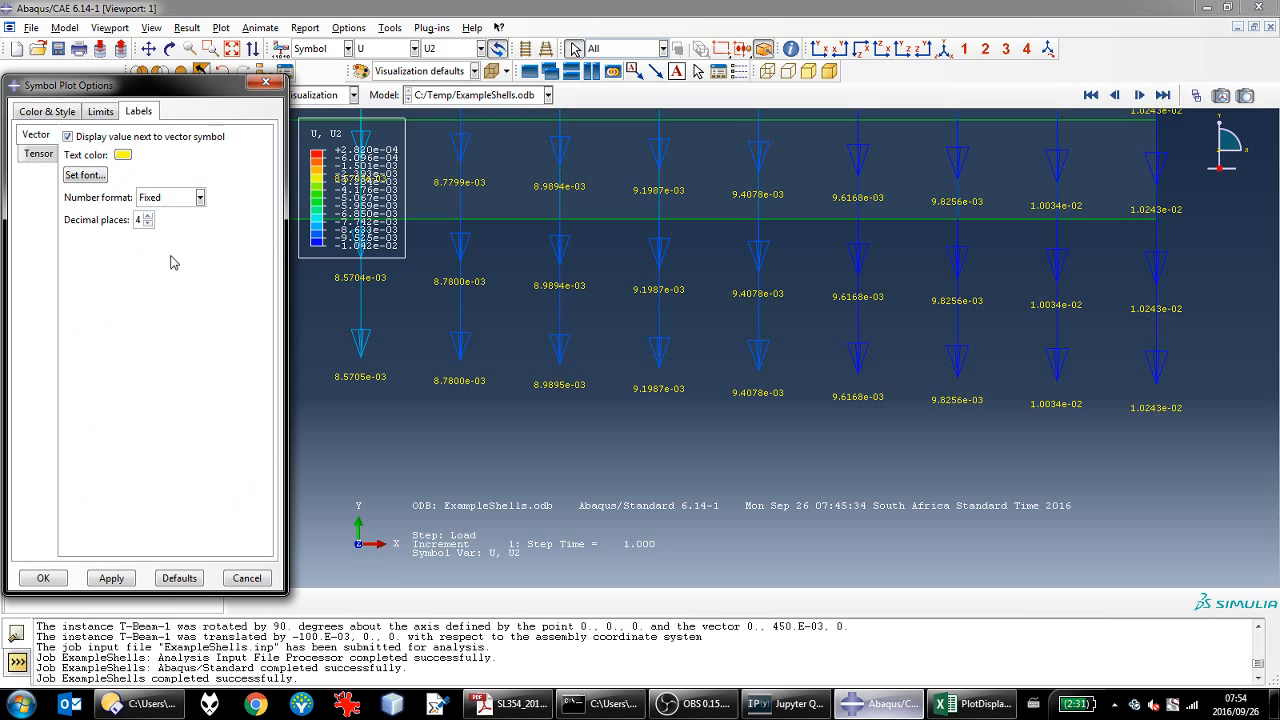
pyautogui.click(110, 579)
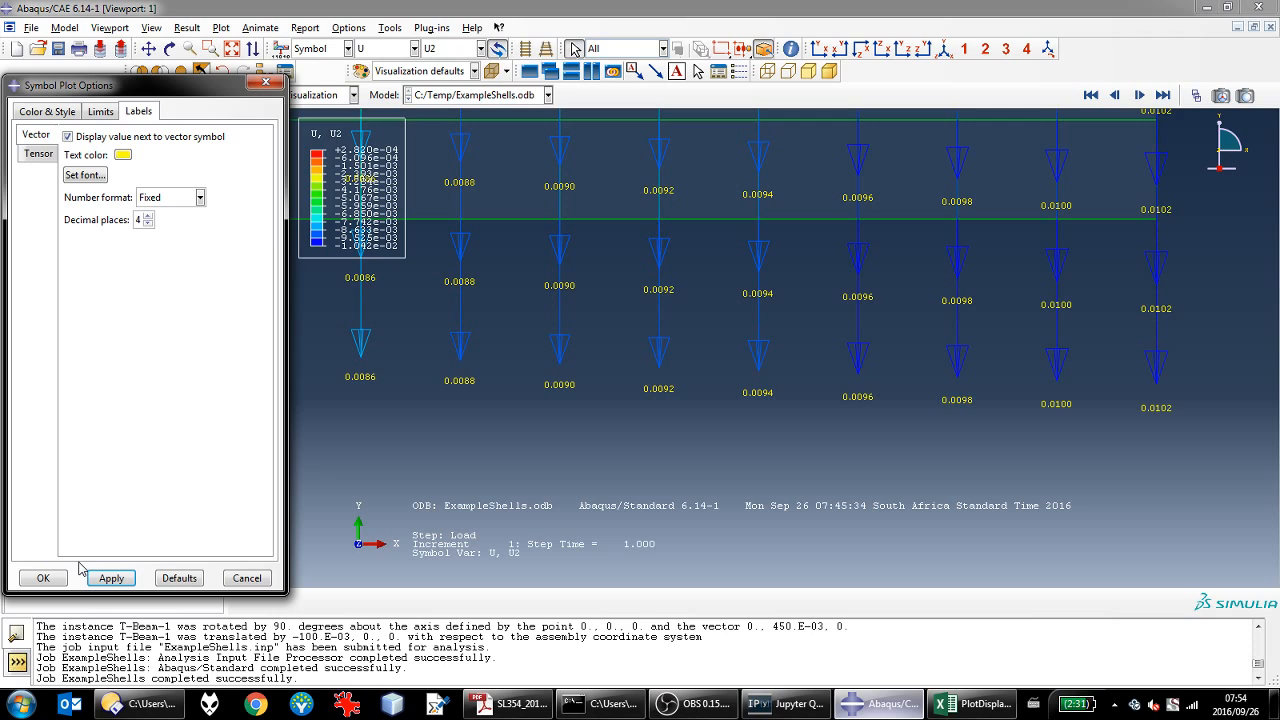
pyautogui.click(148, 215)
pyautogui.click(48, 576)
pyautogui.click(46, 577)
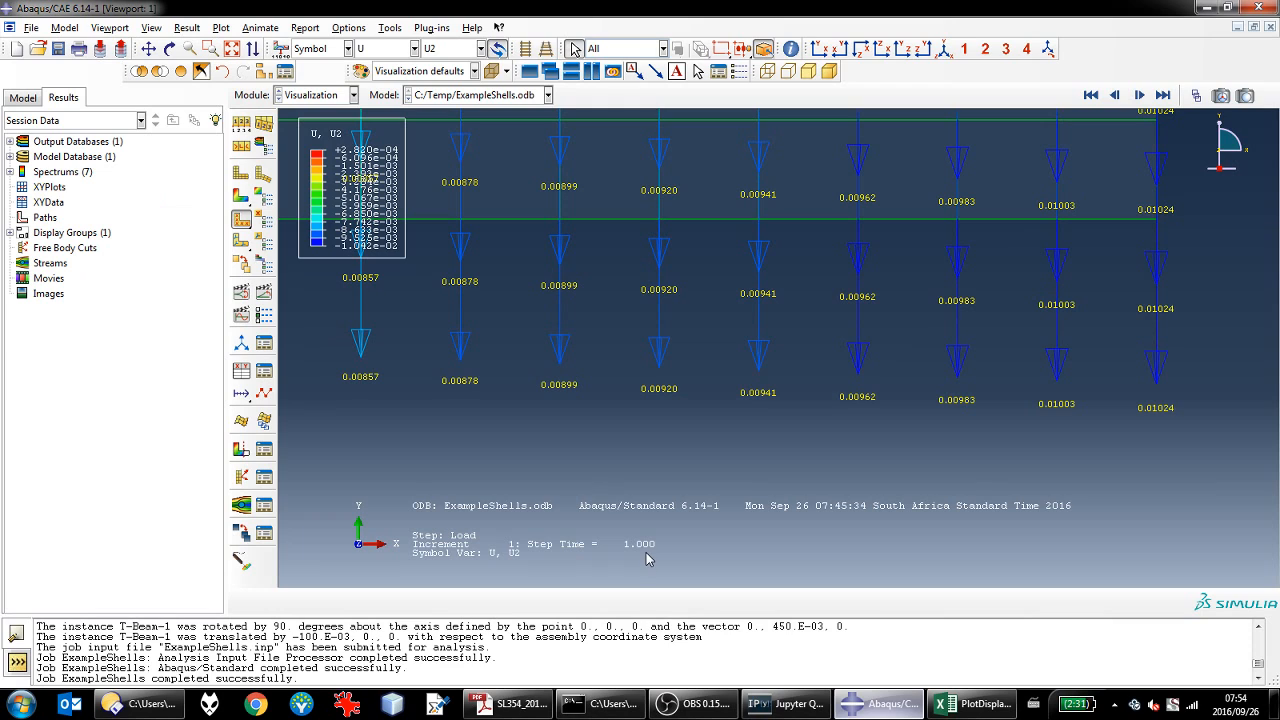
pyautogui.click(972, 703)
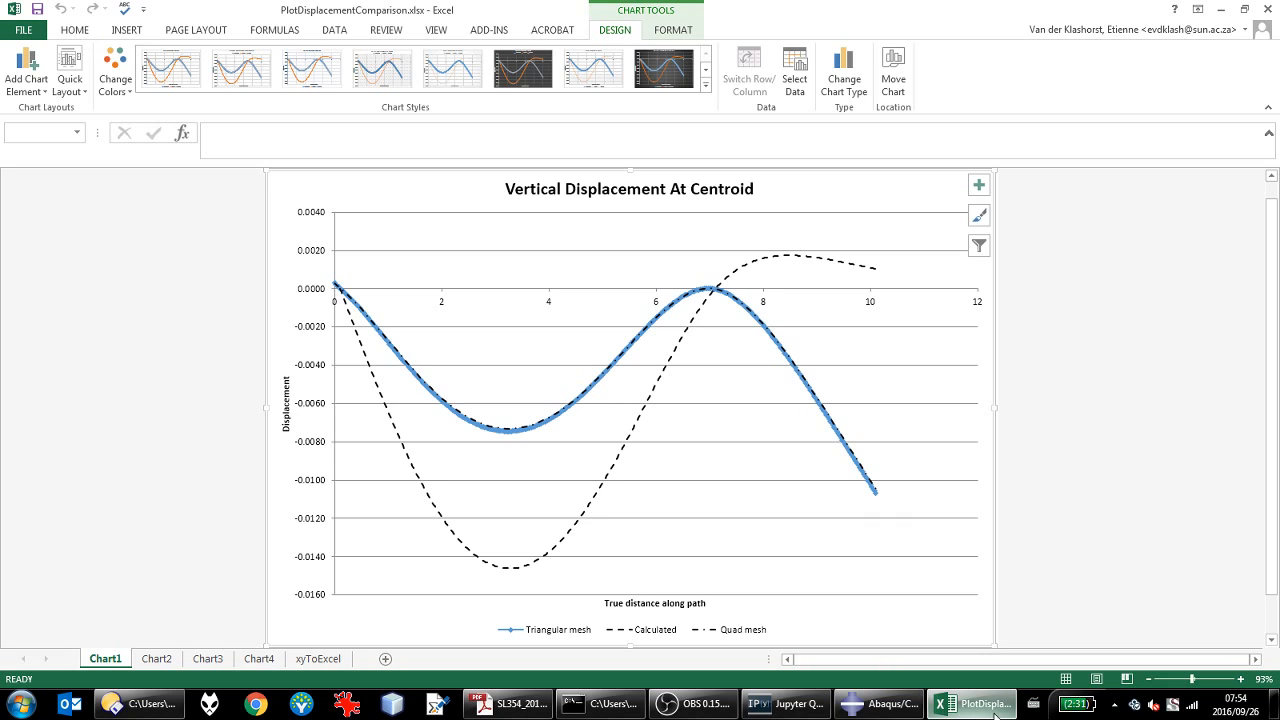
pyautogui.click(878, 706)
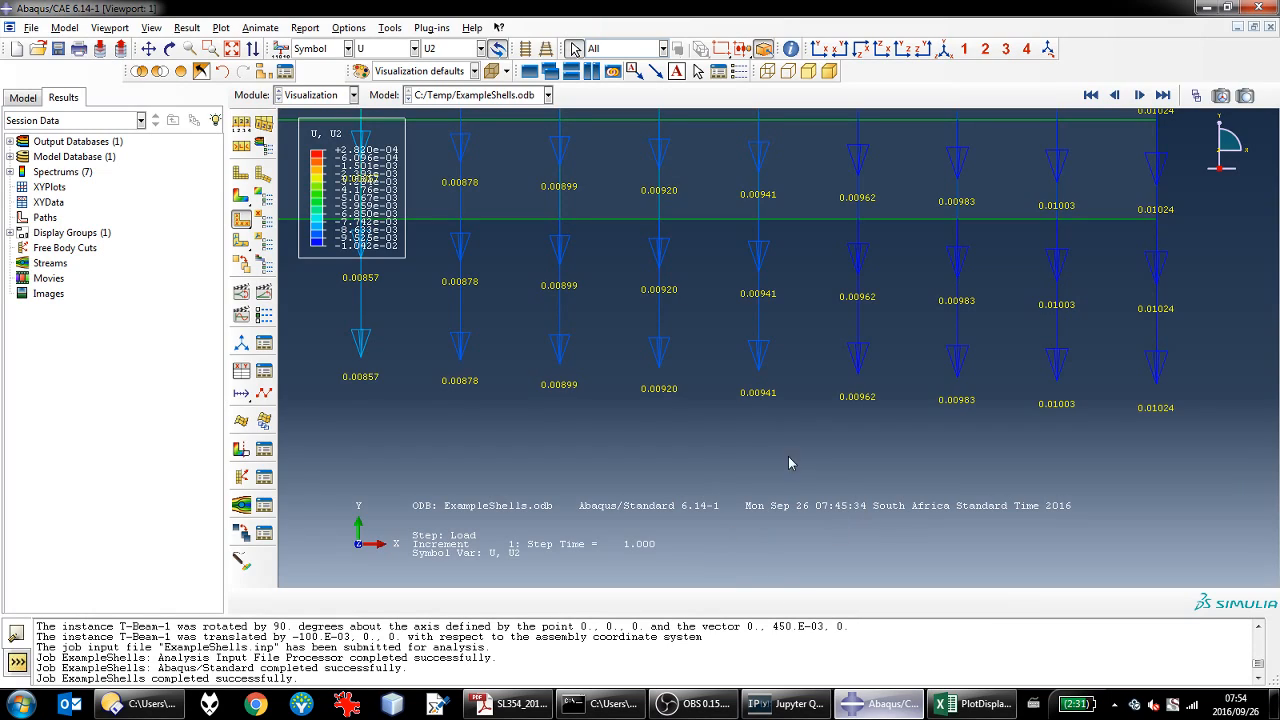
# Step: View the whole beam and turn off the values displayed next to the vector symbols
pyautogui.scroll(-3, 779, 454)
pyautogui.scroll(-3, 779, 451)
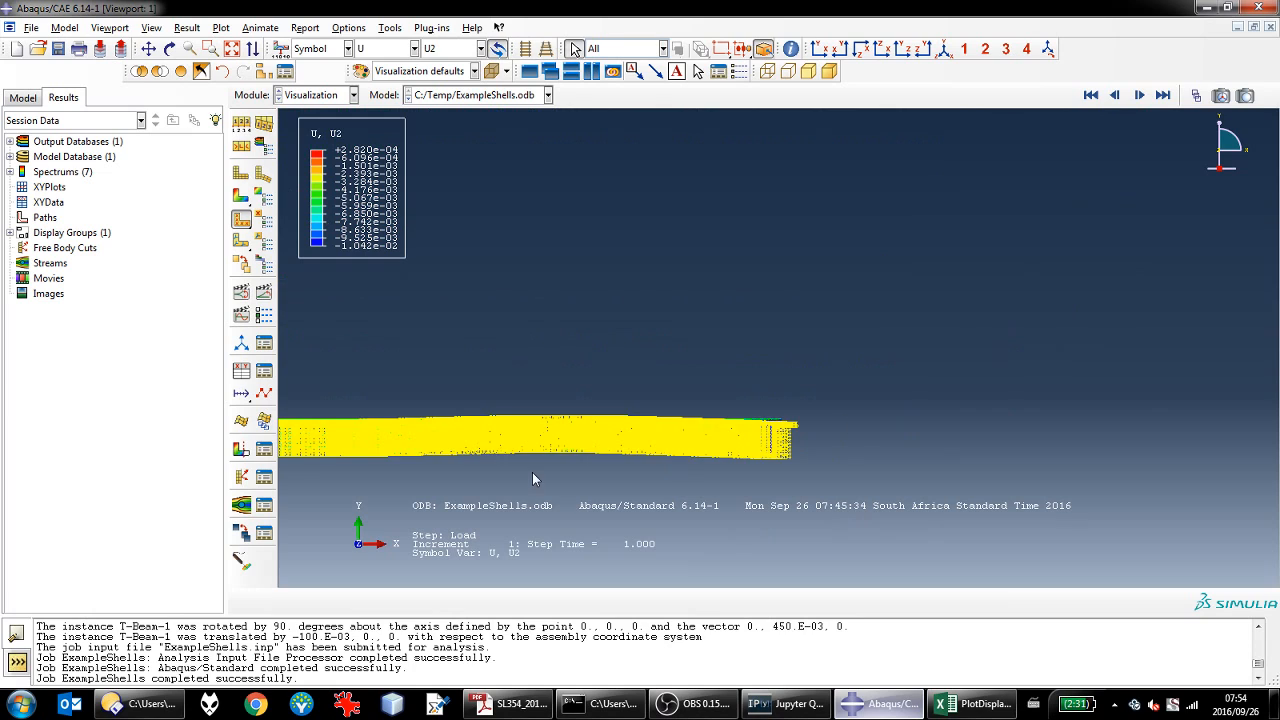
pyautogui.scroll(-5, 532, 472)
pyautogui.scroll(5, 327, 458)
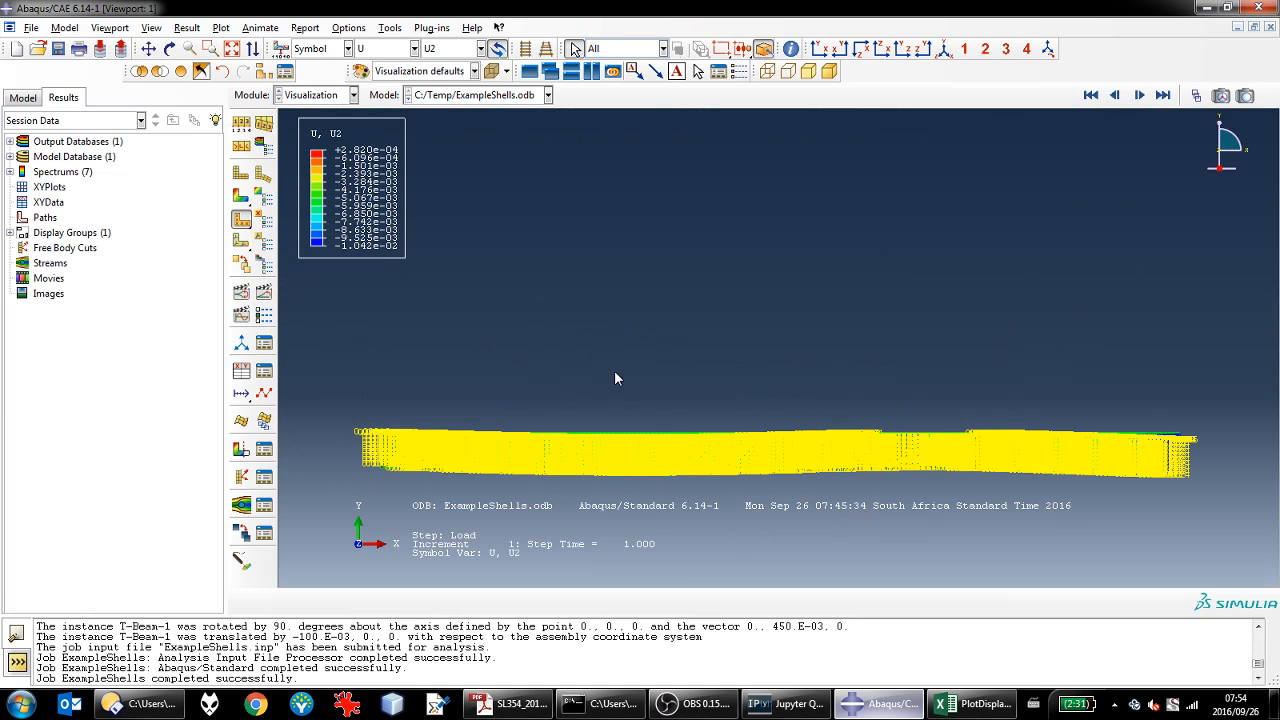
pyautogui.click(265, 220)
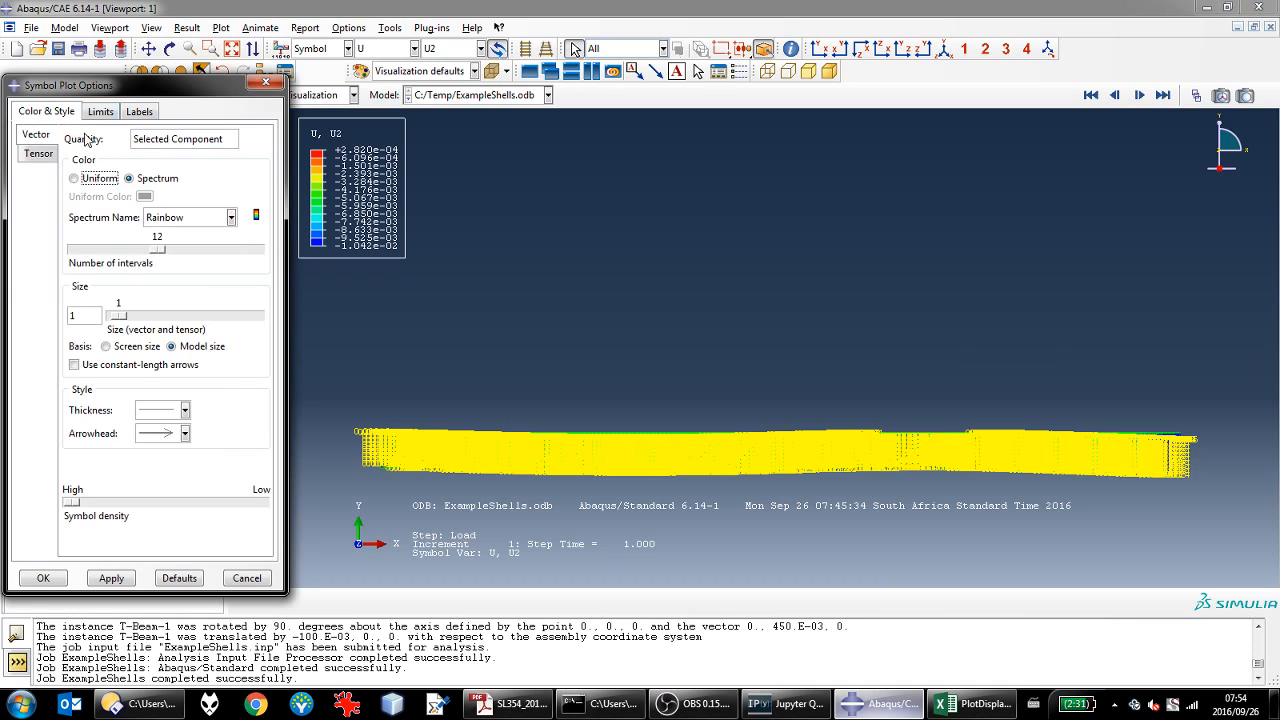
pyautogui.click(139, 111)
pyautogui.click(67, 136)
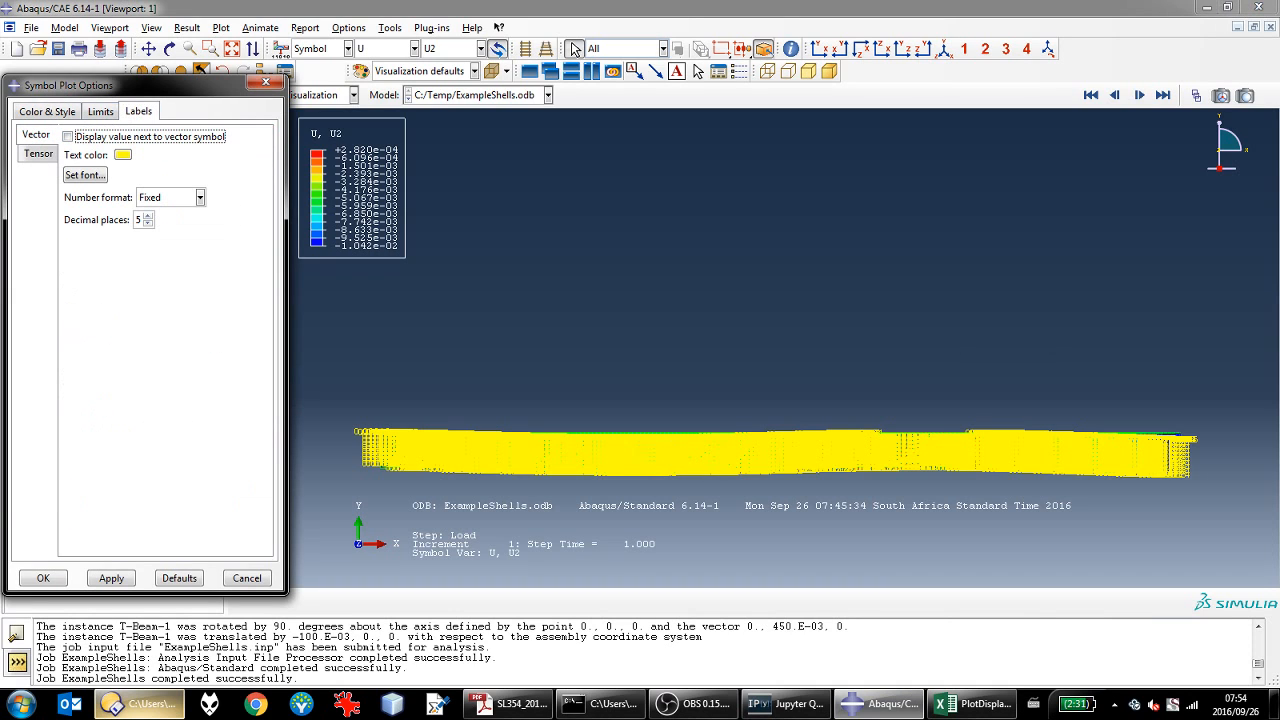
pyautogui.click(111, 578)
pyautogui.click(43, 578)
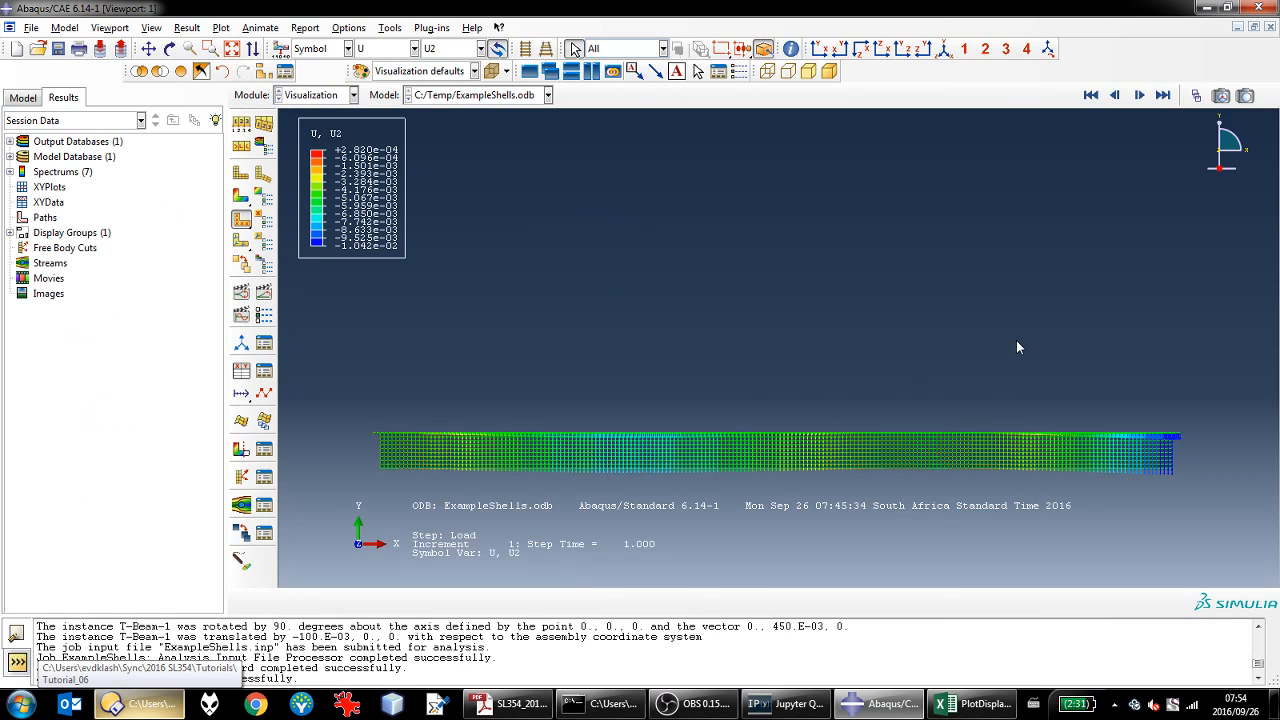
# Step: Plot stress component S11 as symbols and view them around the beam's internal support
pyautogui.click(481, 52)
pyautogui.click(414, 55)
pyautogui.click(414, 55)
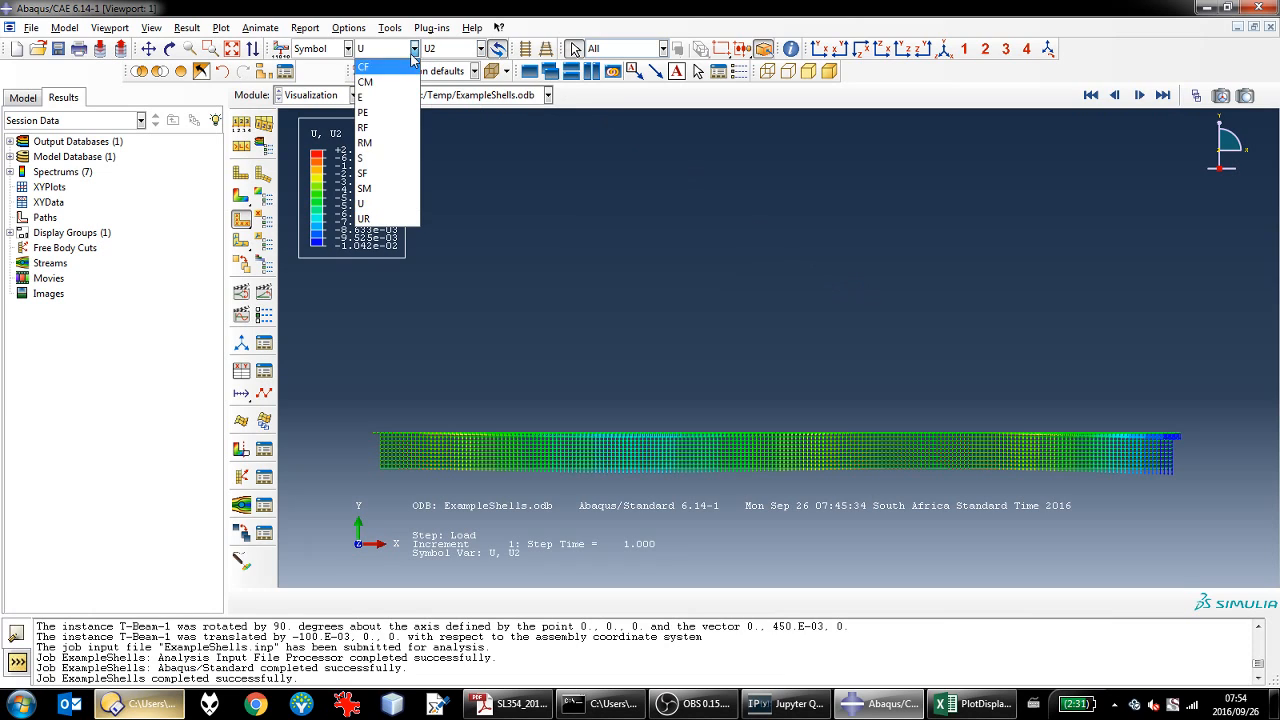
pyautogui.click(371, 162)
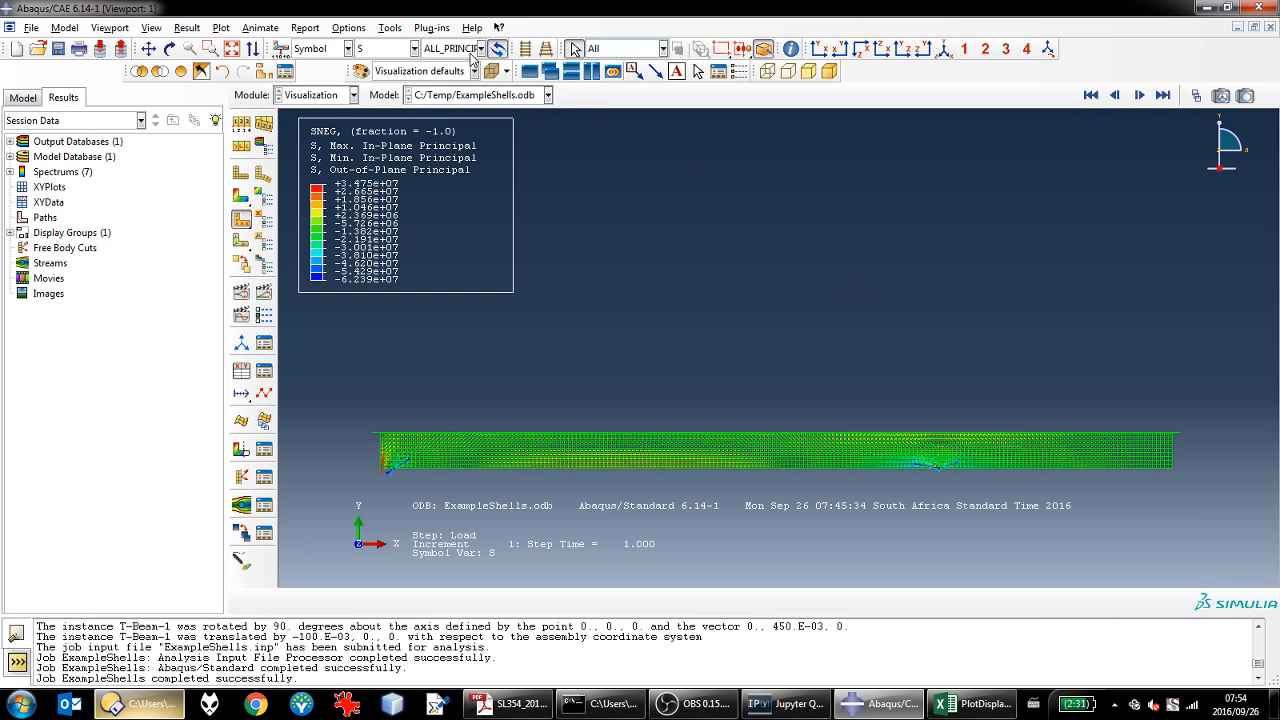
pyautogui.click(481, 48)
pyautogui.click(446, 222)
pyautogui.scroll(2, 969, 452)
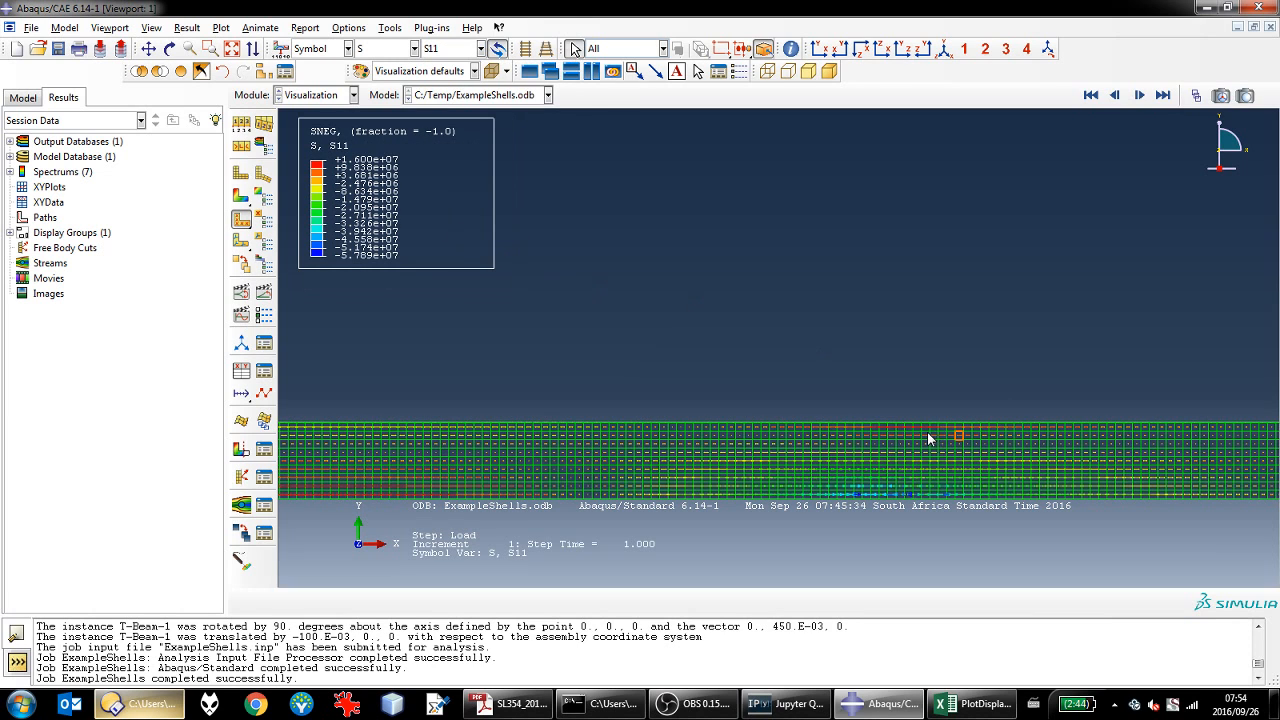
# Step: Show the beam in isometric view and switch from the symbol plot to the SM1 contour plot
pyautogui.click(943, 49)
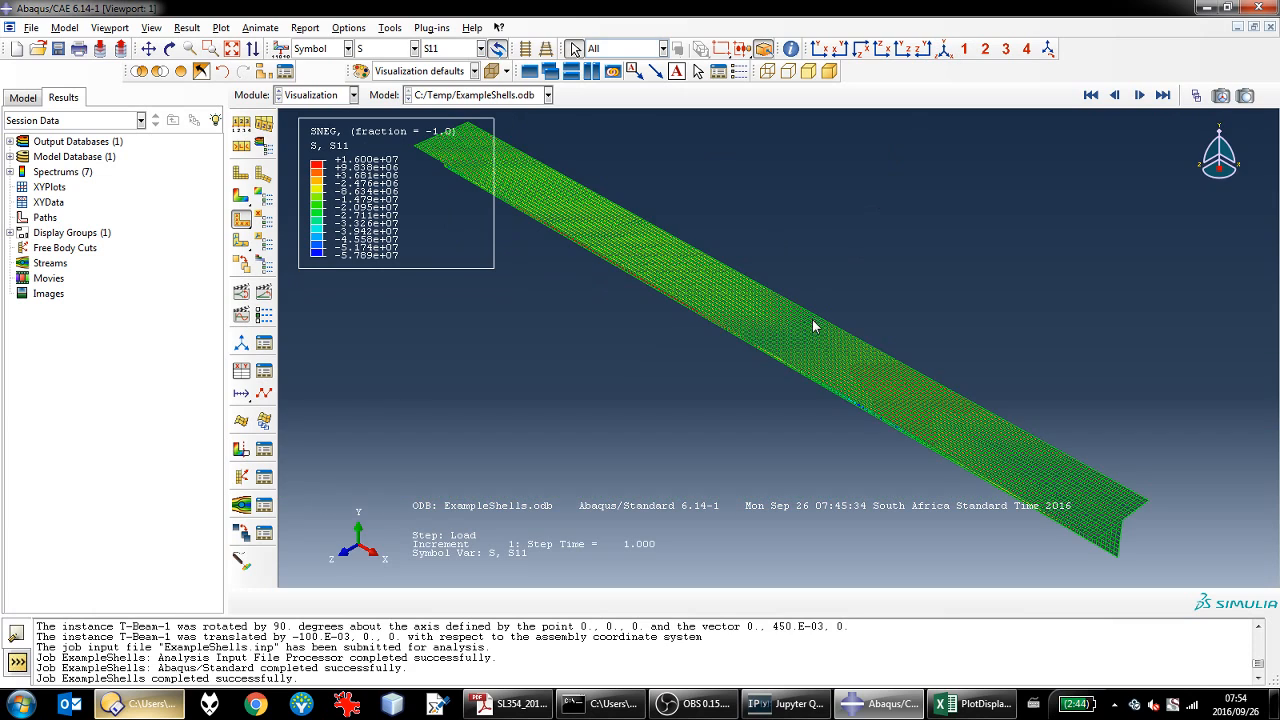
pyautogui.click(241, 197)
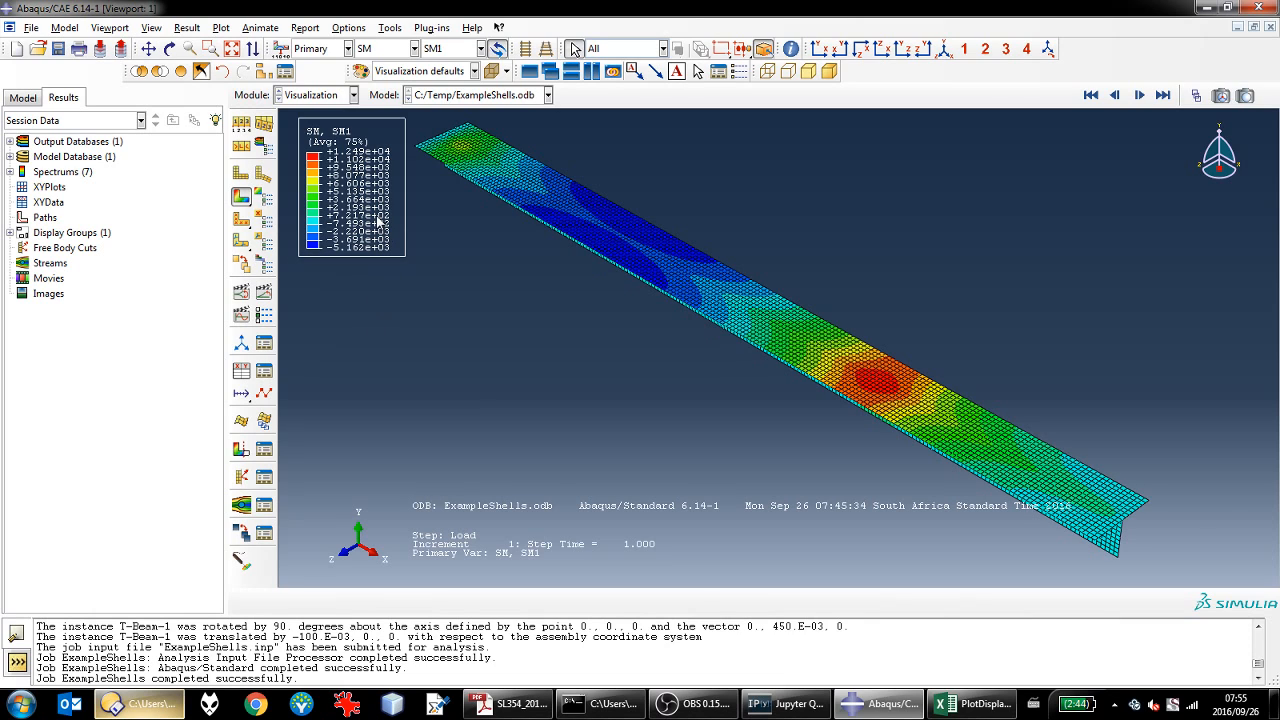
# Step: Change the contour plot to stress component S11
pyautogui.click(417, 49)
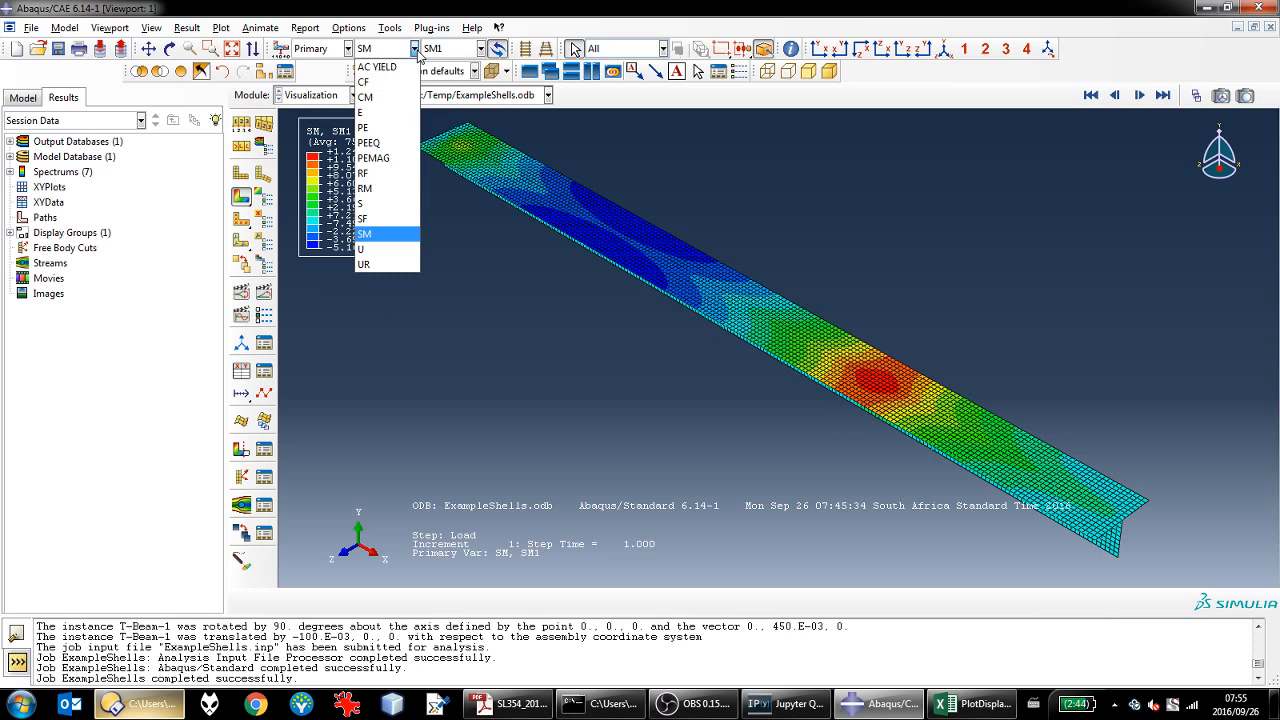
pyautogui.click(383, 203)
pyautogui.click(481, 49)
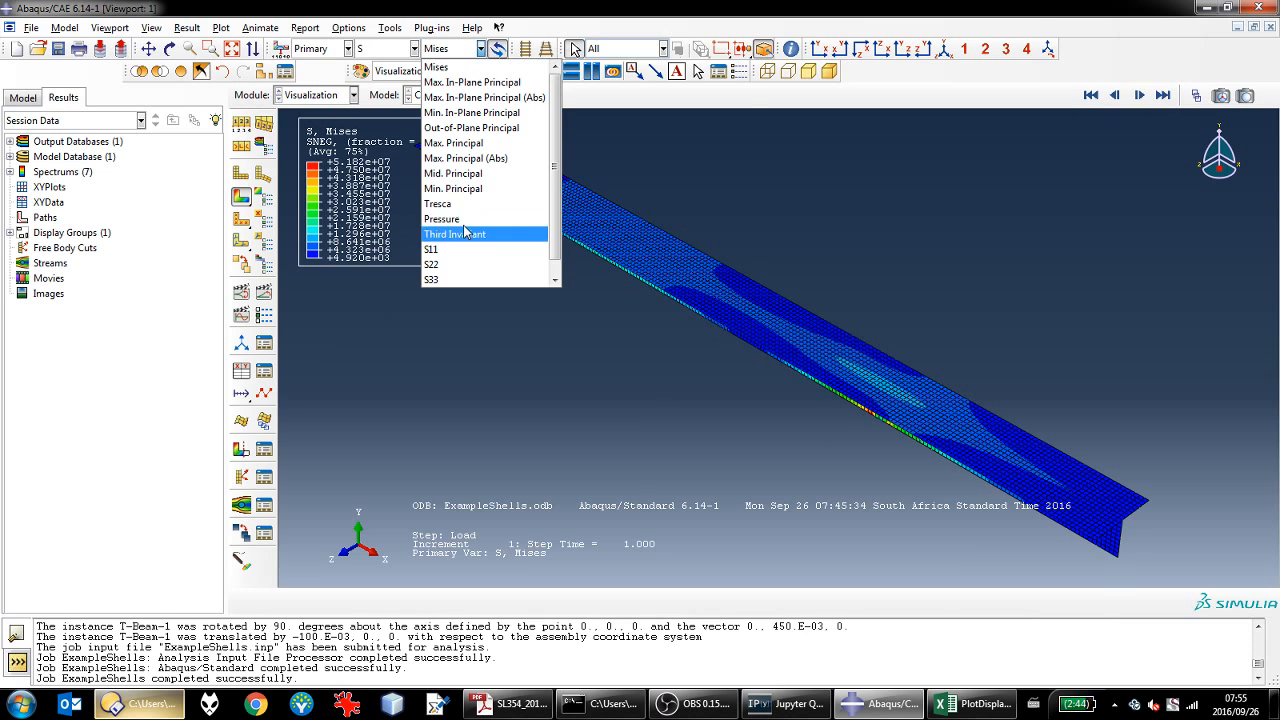
pyautogui.click(470, 250)
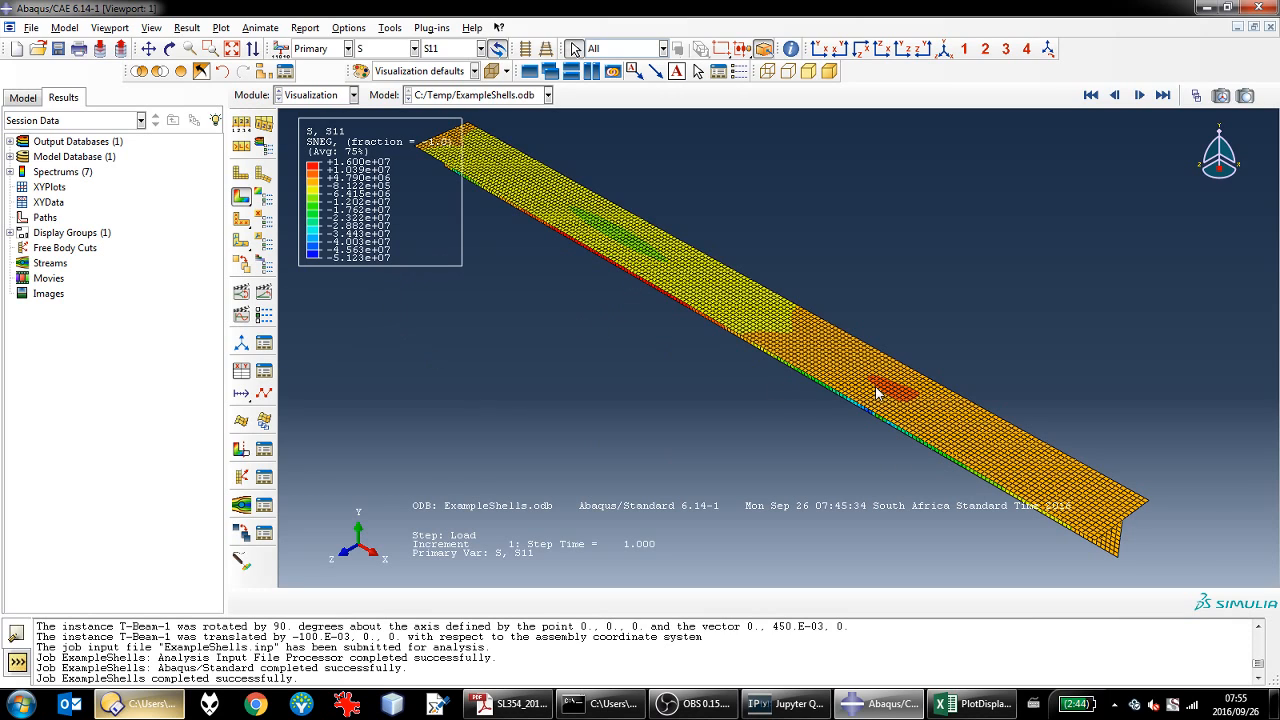
# Step: Probe the S11 value of an element in the flange's peak-stress zone, with the Probe Values dialog made smaller
pyautogui.click(243, 563)
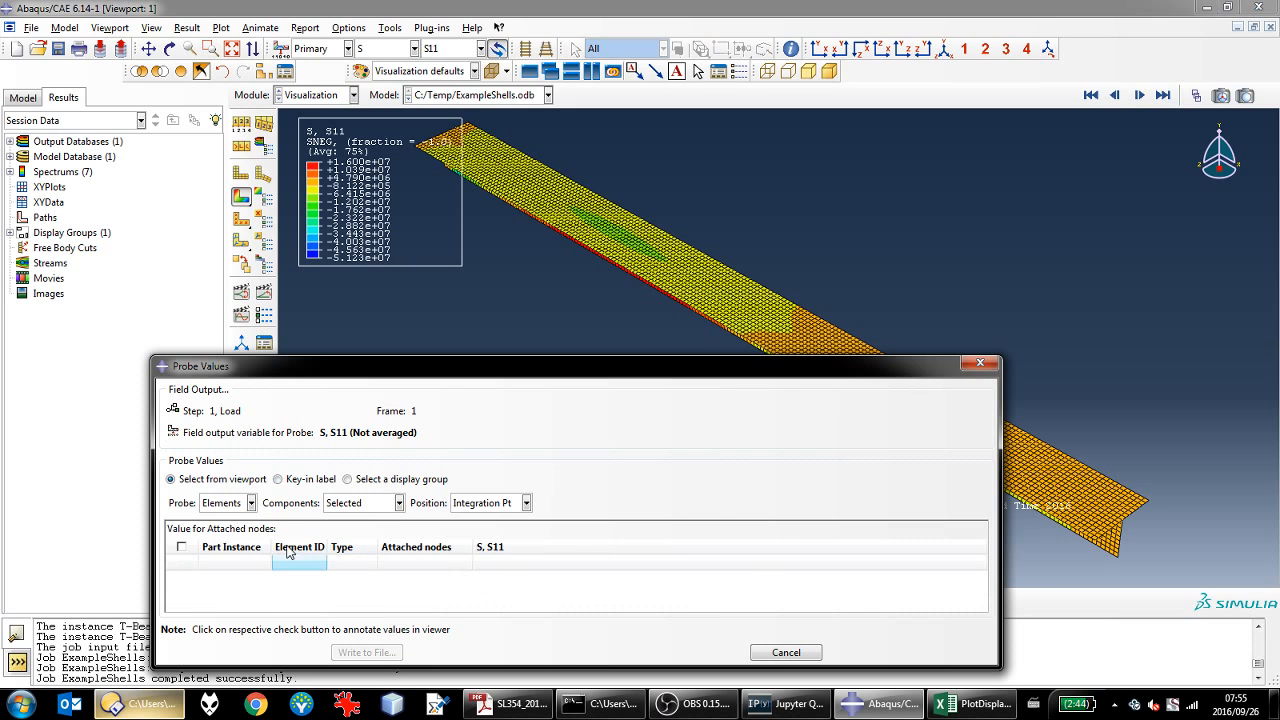
pyautogui.moveTo(620, 375); pyautogui.dragTo(563, 229)
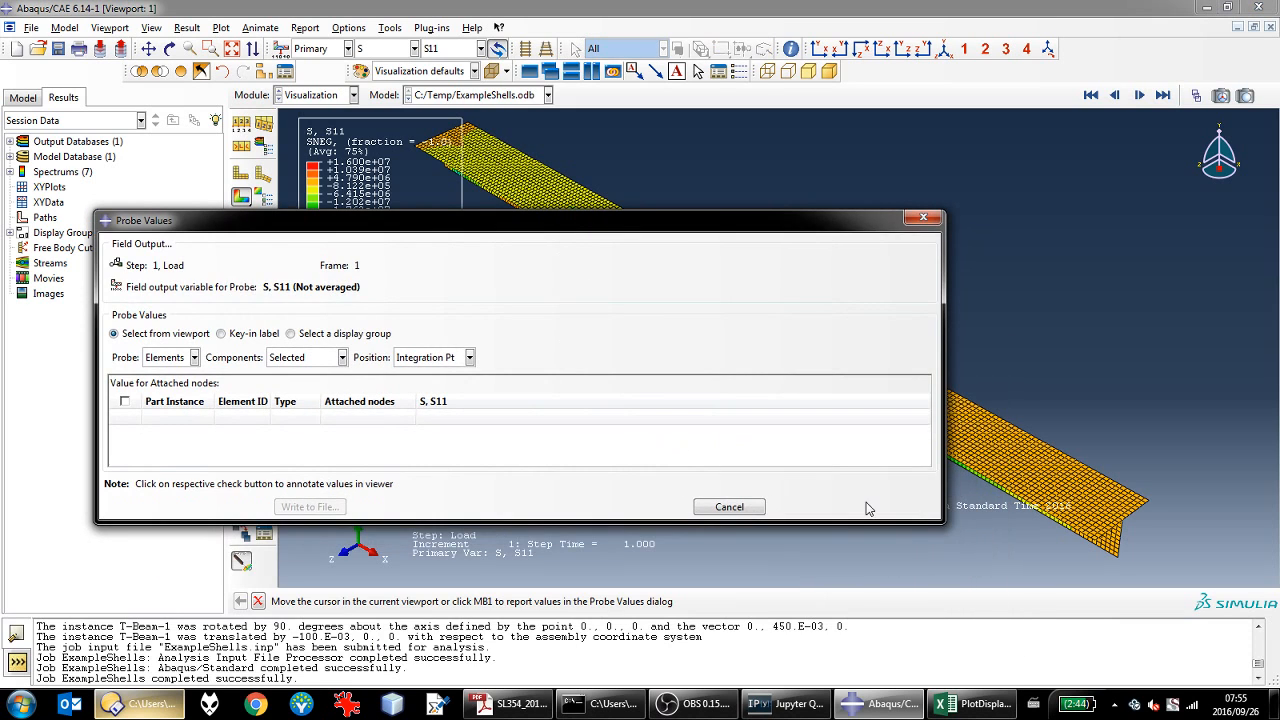
pyautogui.moveTo(941, 520); pyautogui.dragTo(668, 569)
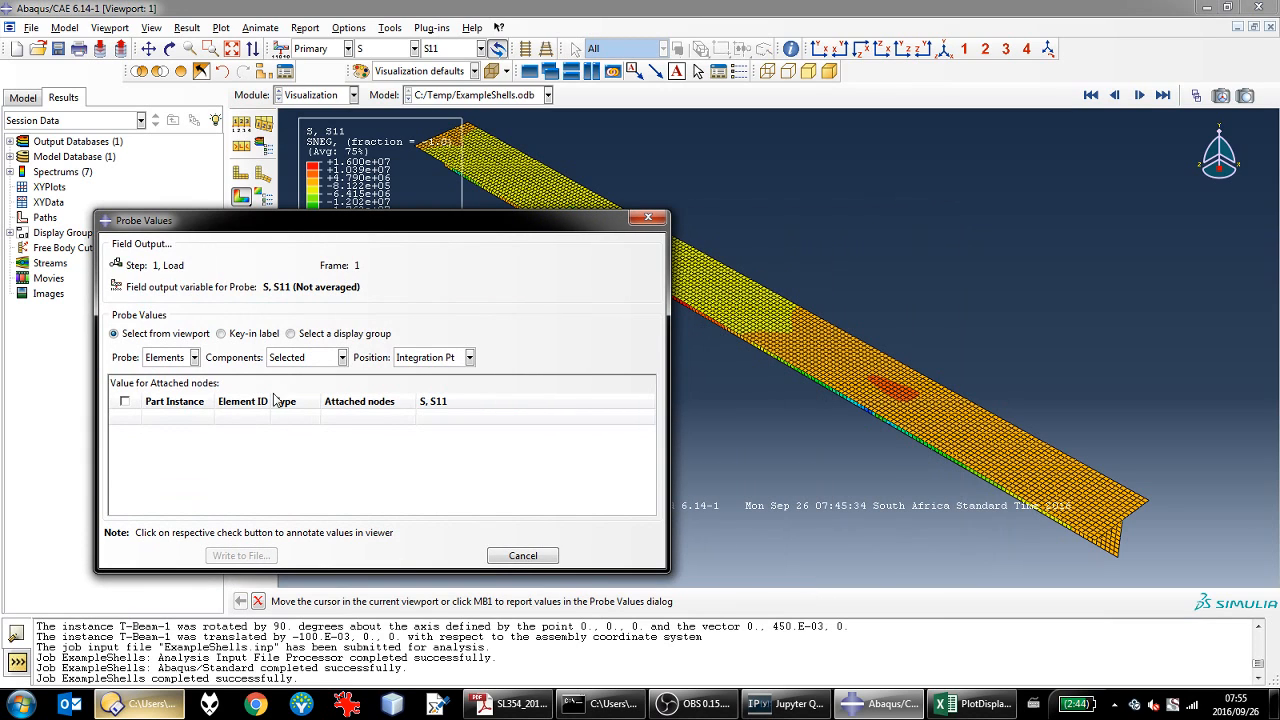
pyautogui.click(897, 398)
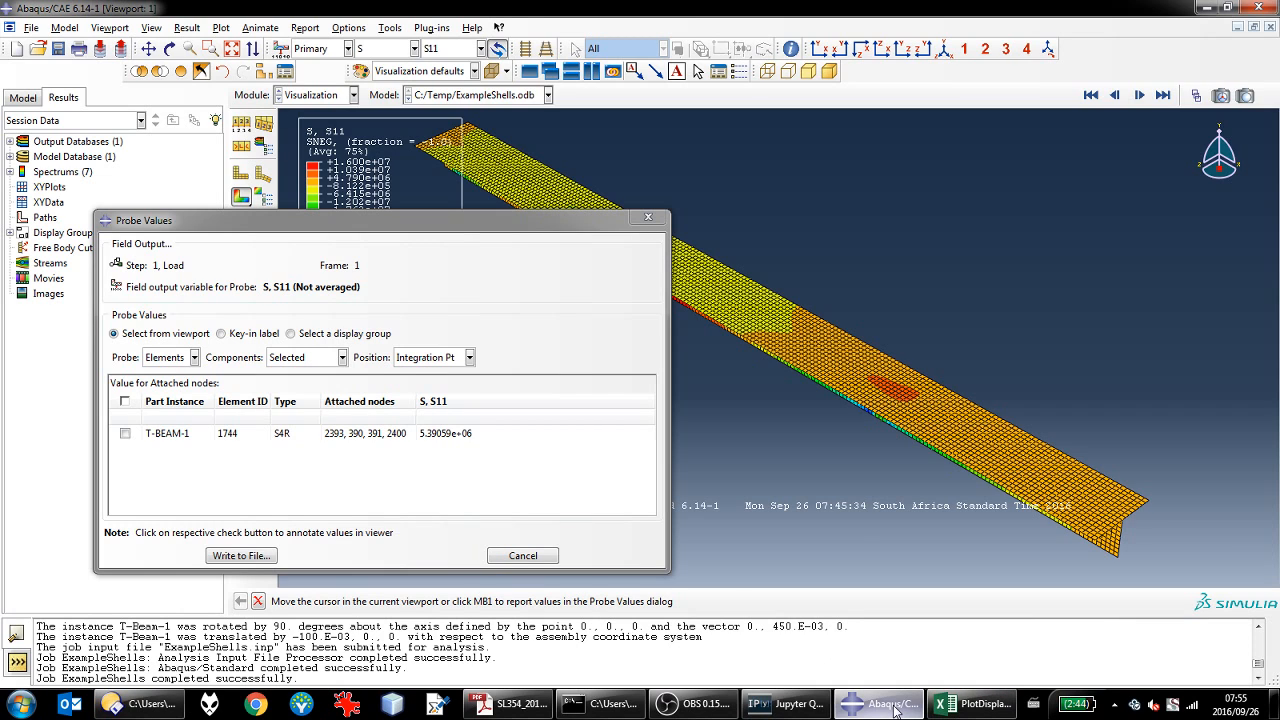
# Step: Compare the probed stress with the peak on Chart2 in Excel, and back in Abaqus/CAE close the probe without writing values to file
pyautogui.click(942, 712)
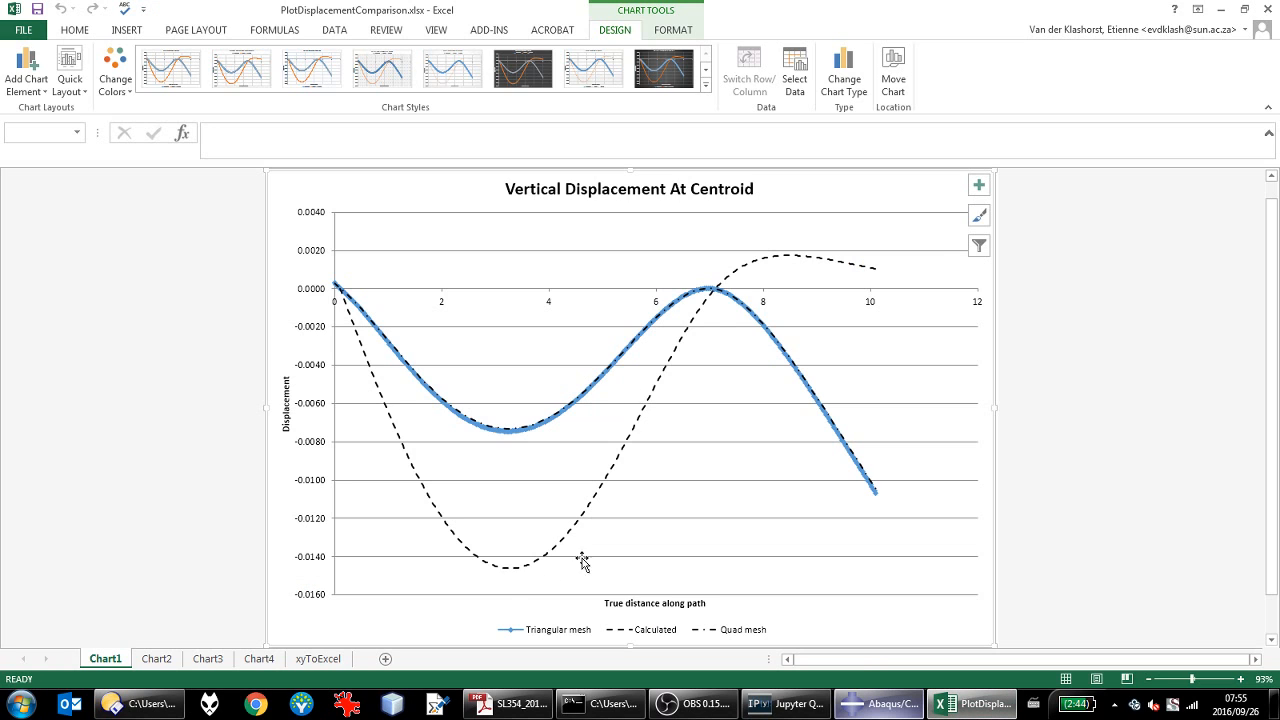
pyautogui.click(183, 660)
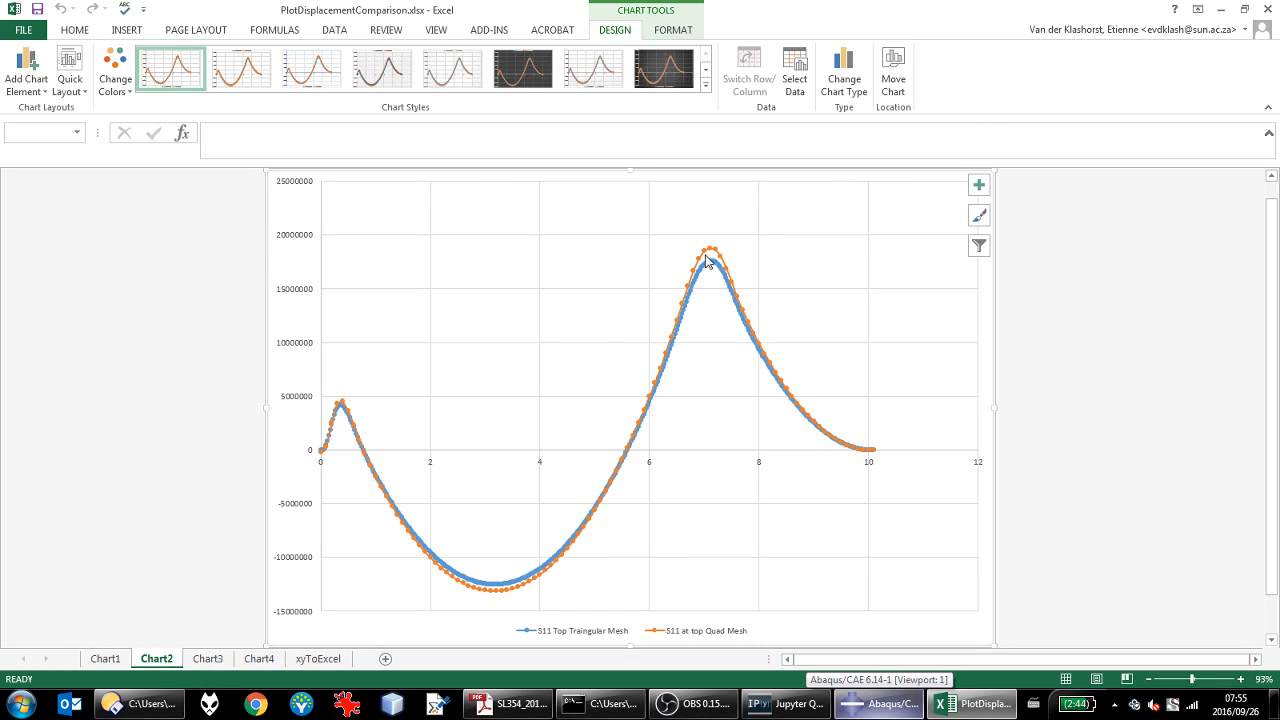
pyautogui.moveTo(710, 252)
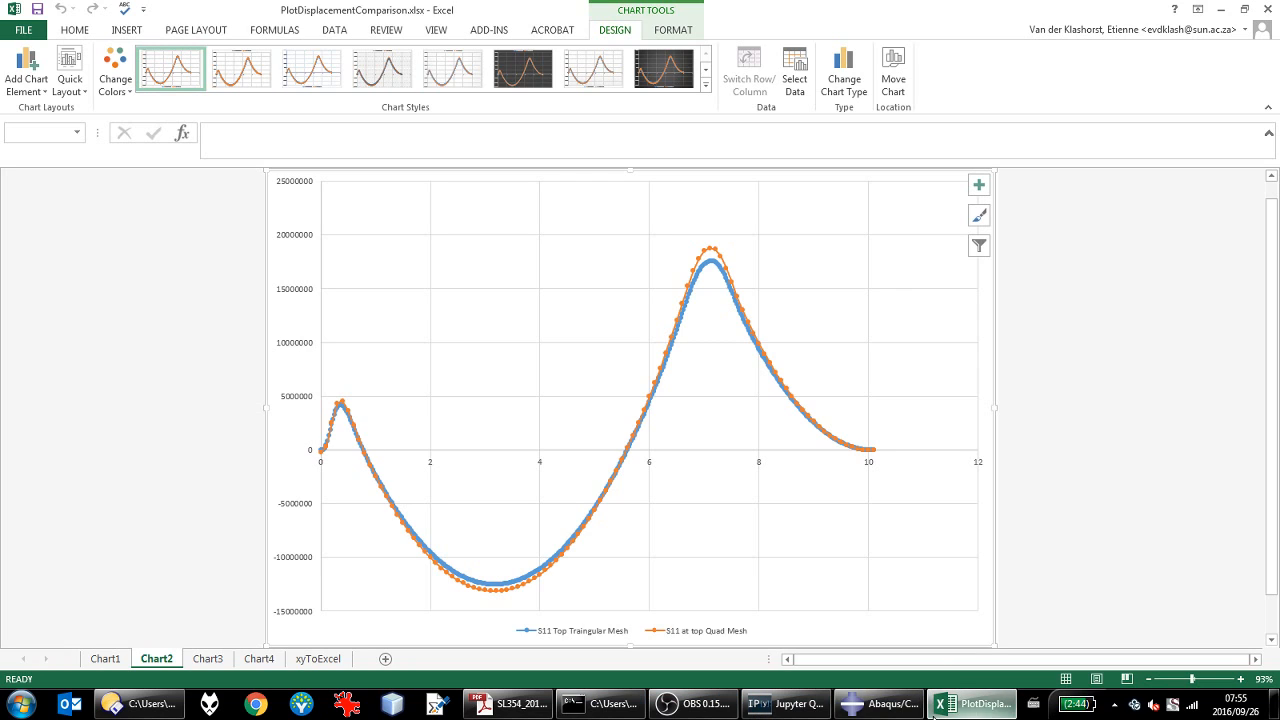
pyautogui.click(880, 703)
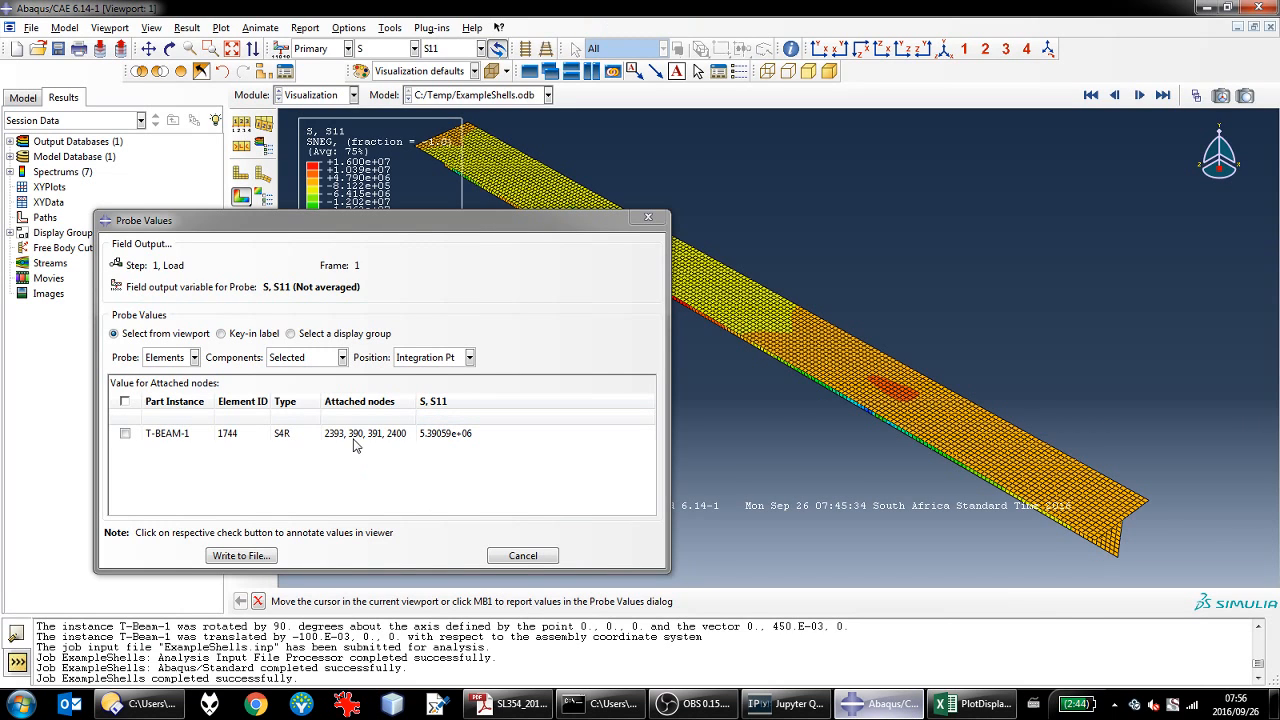
pyautogui.click(531, 559)
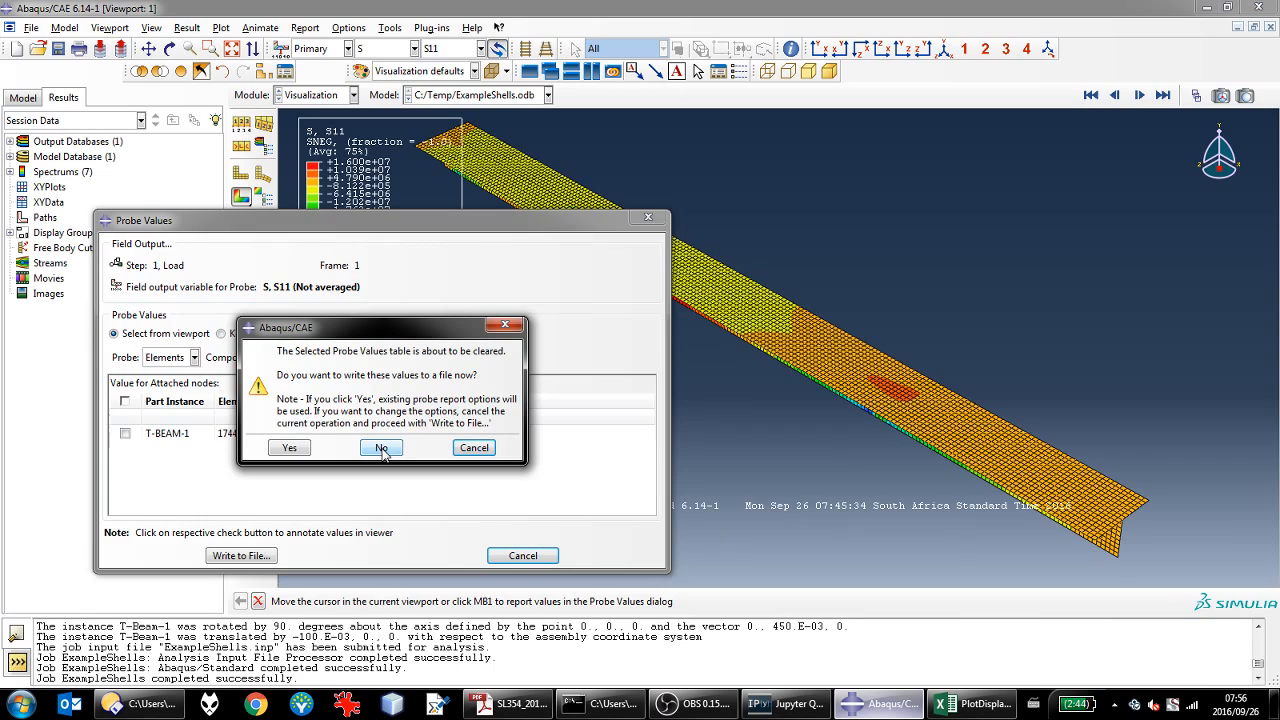
pyautogui.click(382, 452)
# Step: Set the bottom location's section point to SPOS (fraction = 1.0) for the CONCRETE shell and apply it to the S11 plot
pyautogui.click(186, 28)
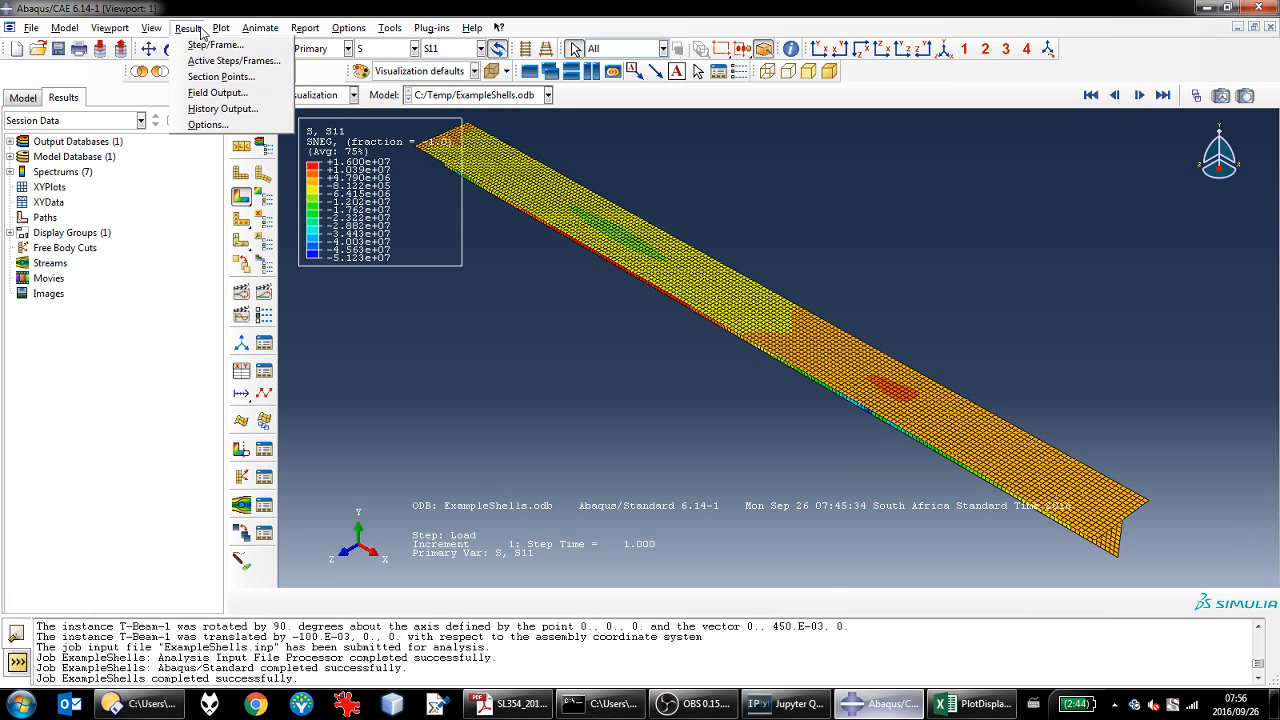
pyautogui.click(220, 78)
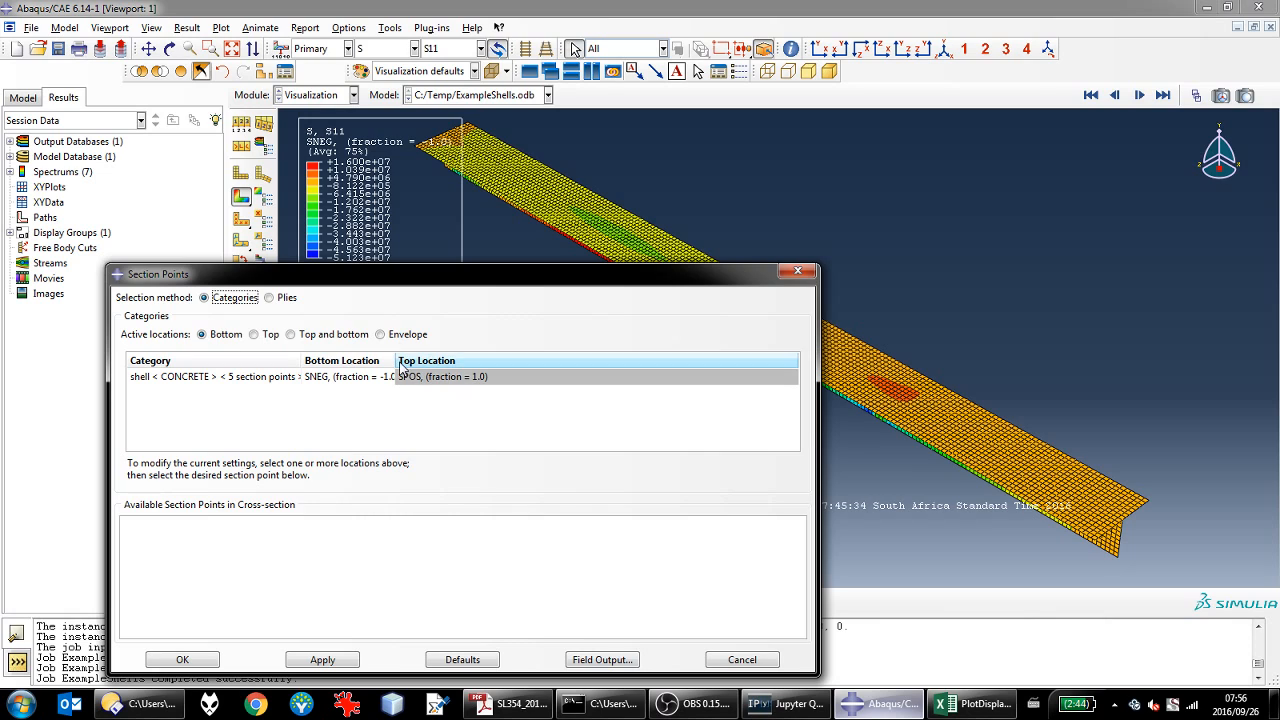
pyautogui.moveTo(393, 360); pyautogui.dragTo(495, 361)
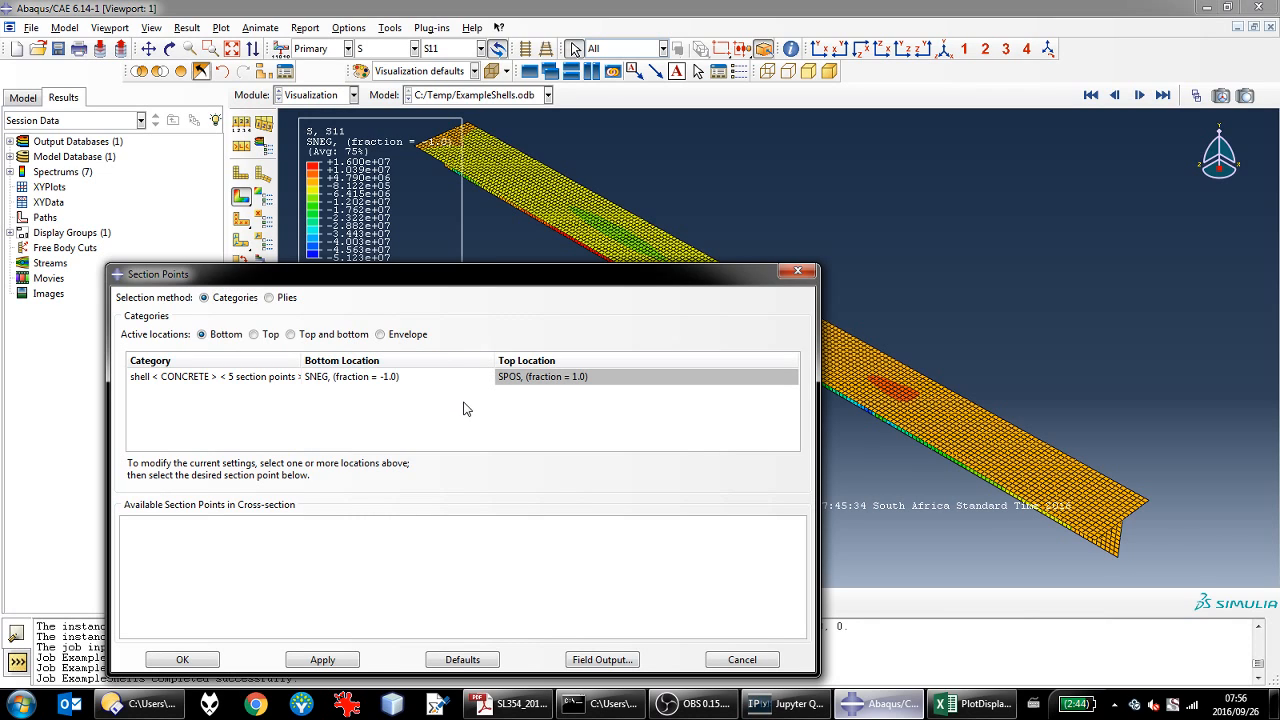
pyautogui.click(382, 377)
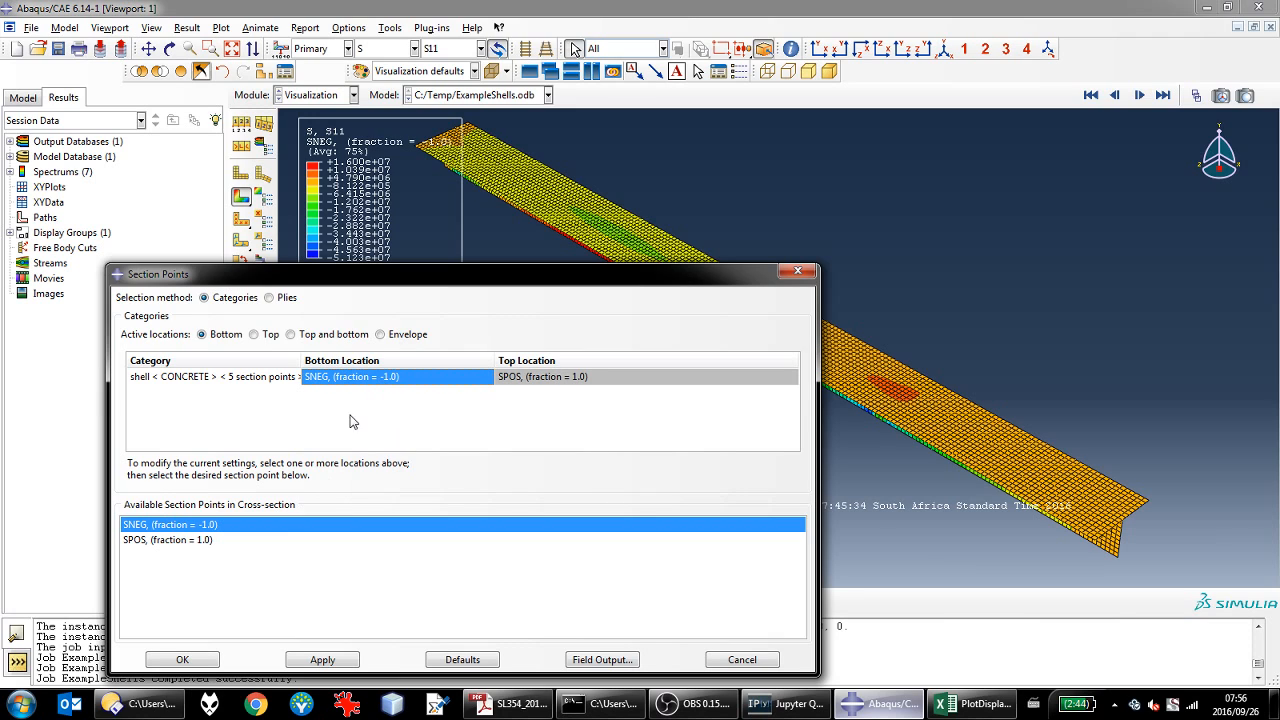
pyautogui.click(166, 545)
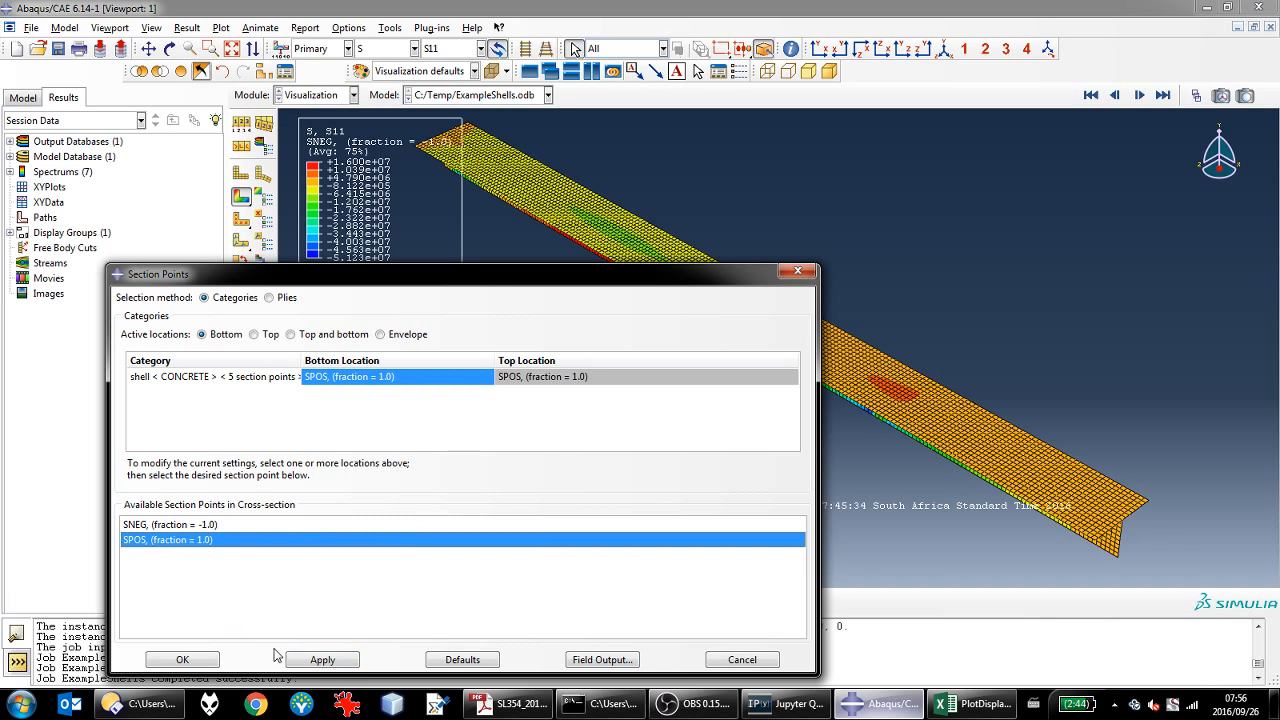
pyautogui.click(337, 660)
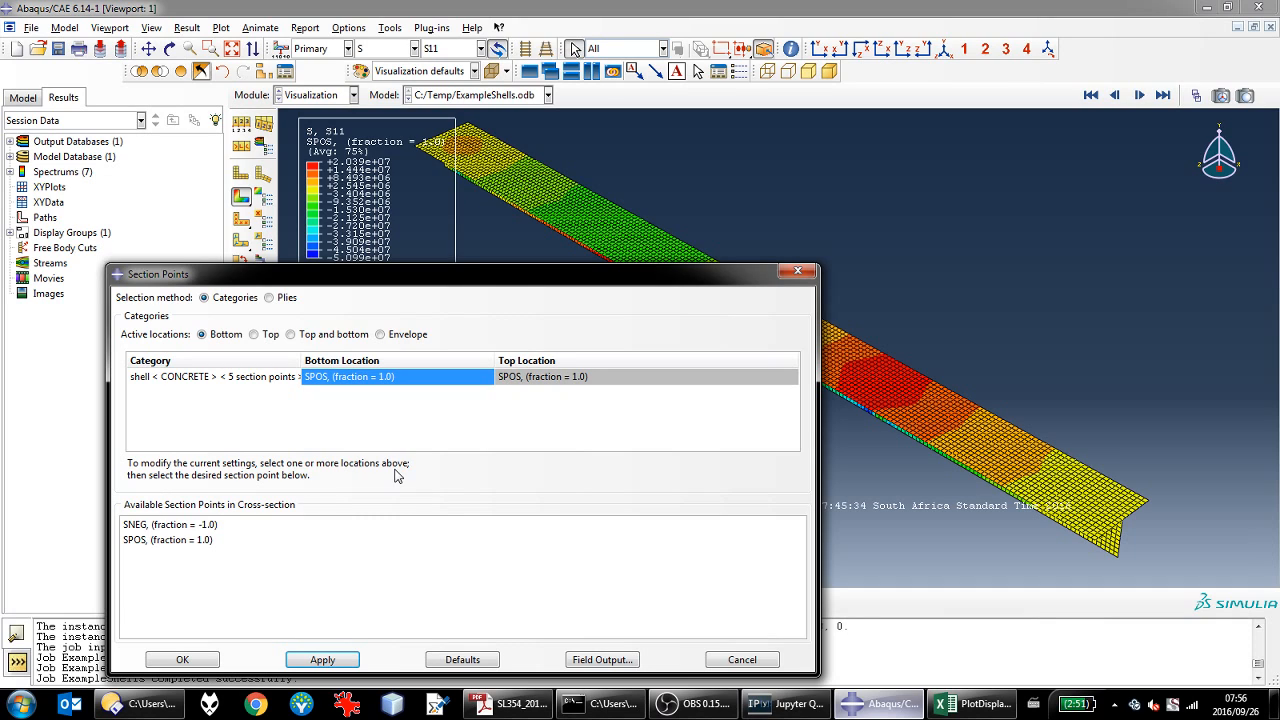
# Step: Check the top location's section point and apply SNEG (fraction = -1.0) to the bottom location for comparison
pyautogui.click(547, 380)
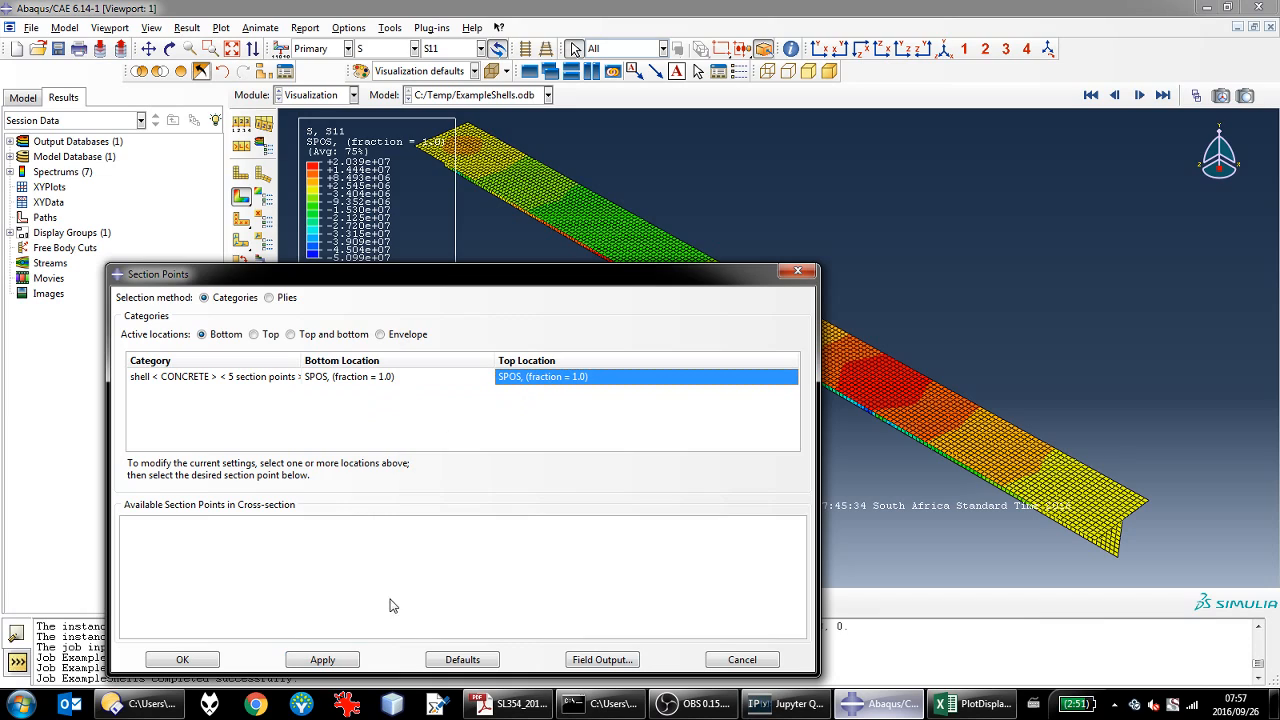
pyautogui.click(340, 661)
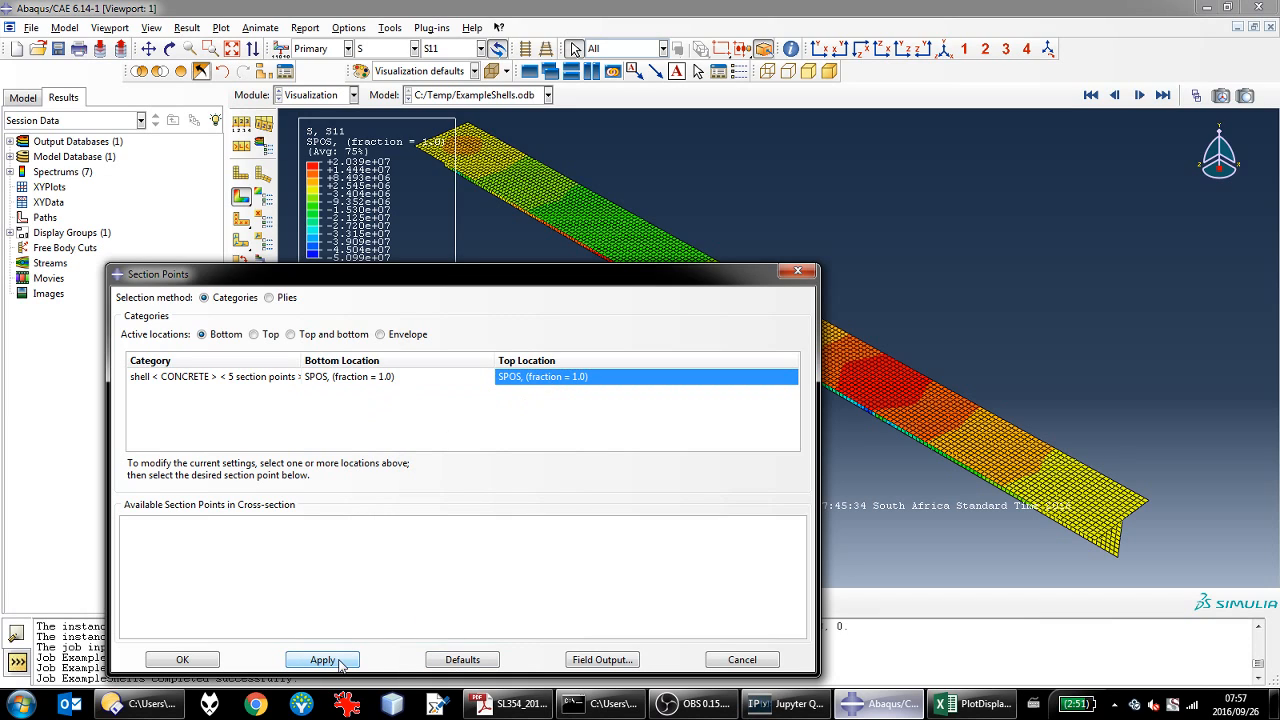
pyautogui.click(392, 378)
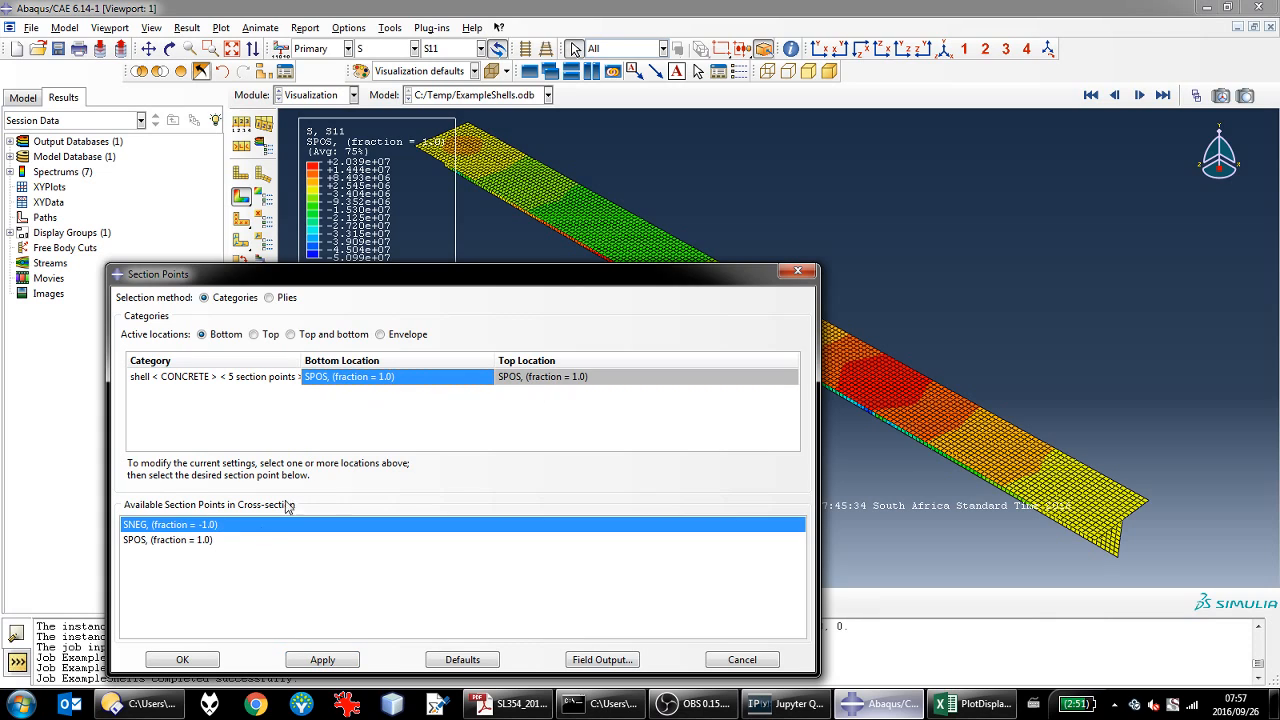
pyautogui.click(201, 539)
pyautogui.click(194, 527)
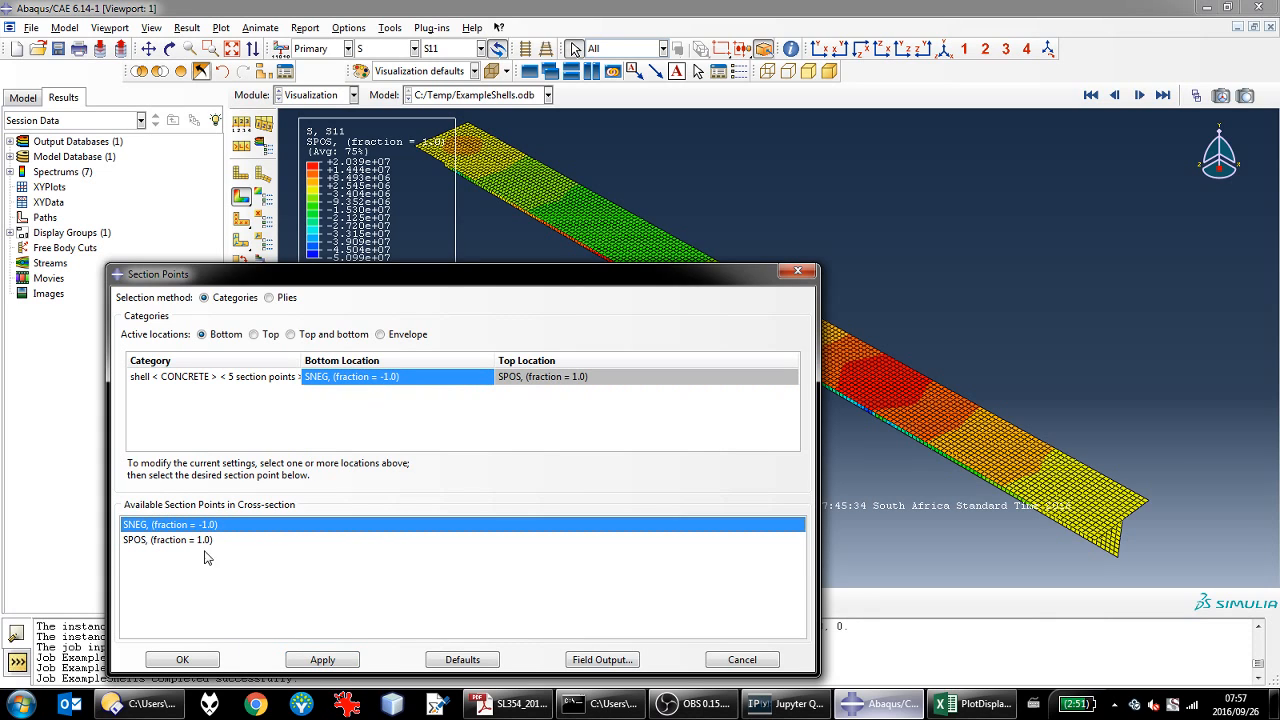
pyautogui.click(325, 662)
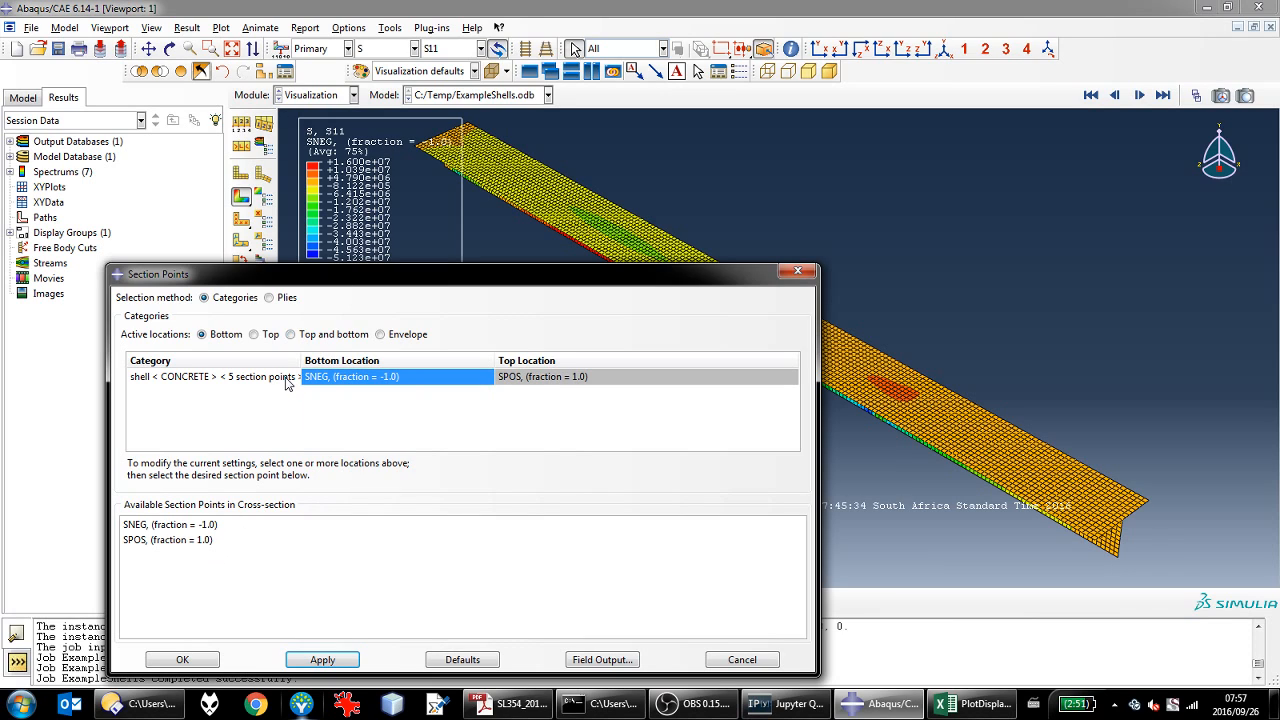
# Step: Apply SPOS (fraction = 1.0) to the bottom location again and close the section point settings
pyautogui.click(193, 540)
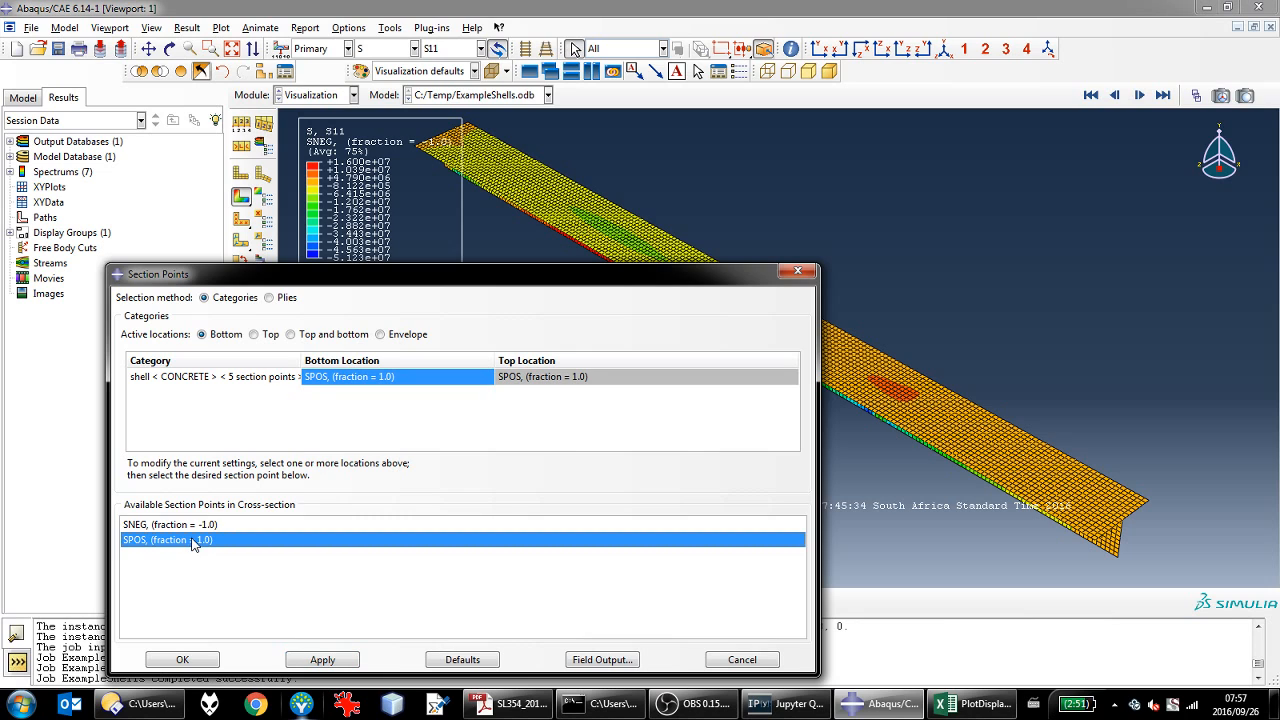
pyautogui.click(352, 661)
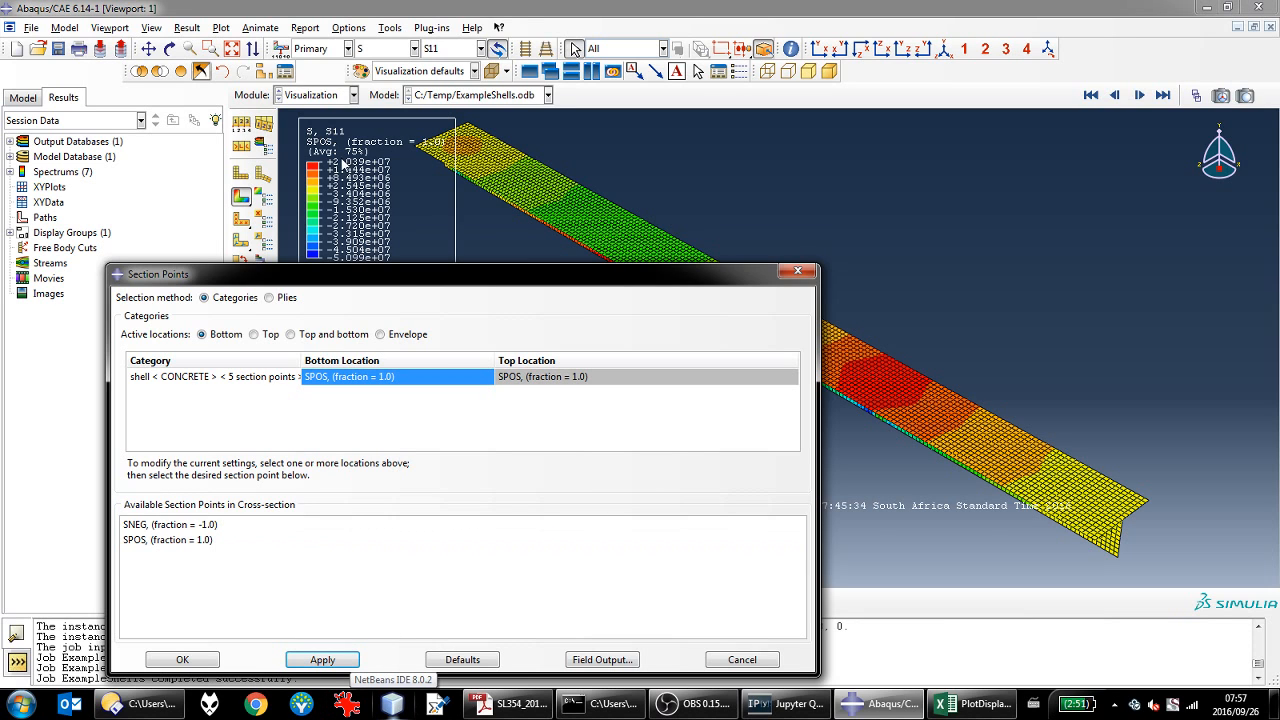
pyautogui.moveTo(331, 281); pyautogui.dragTo(273, 394)
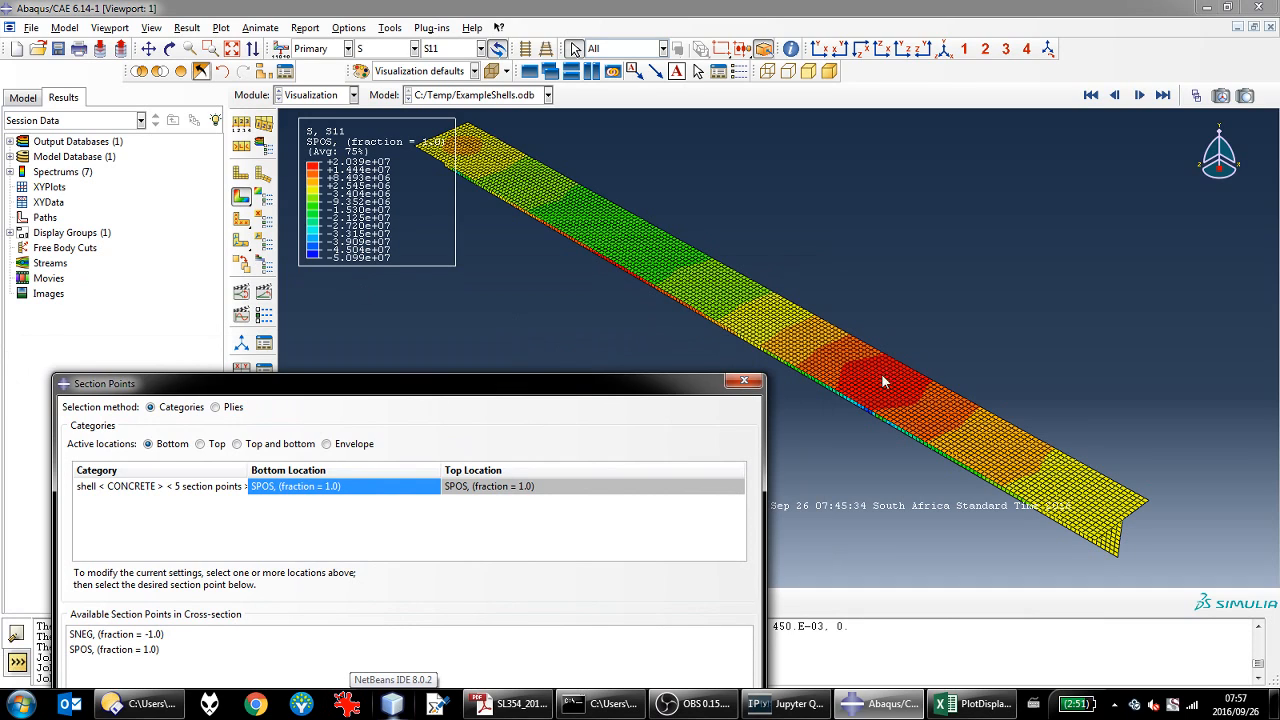
pyautogui.click(745, 381)
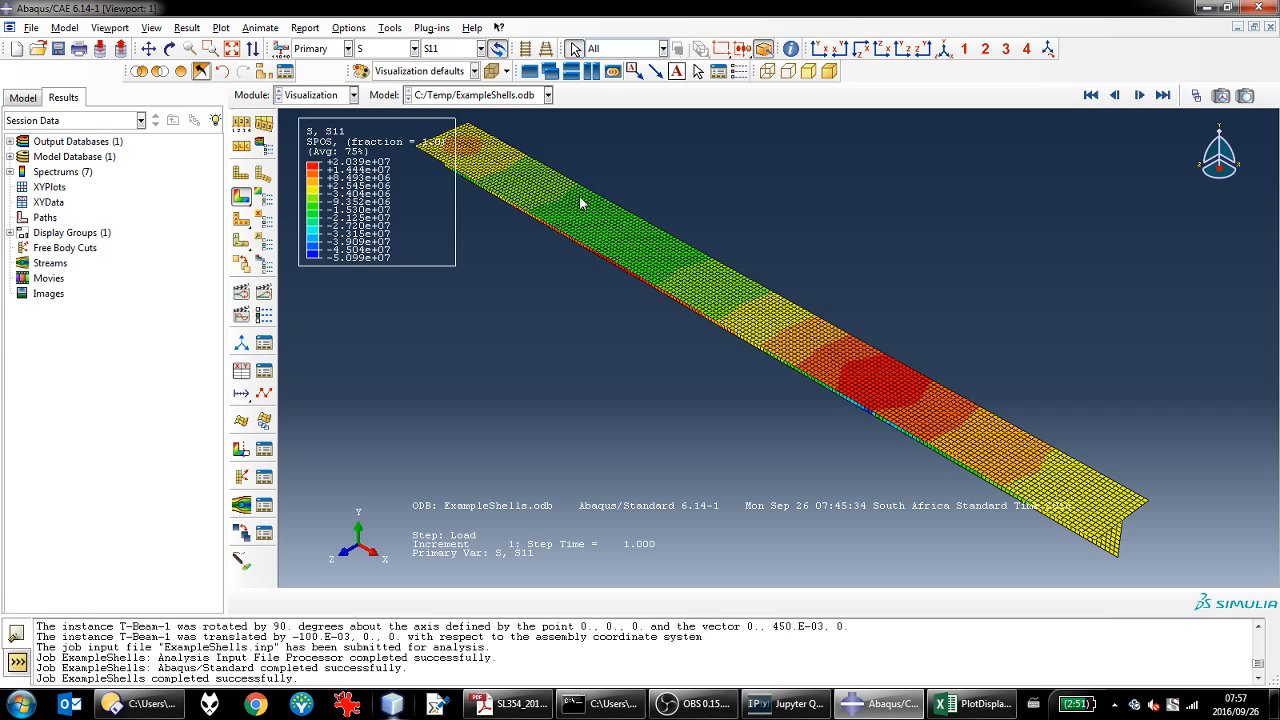
# Step: Query the SPOS S11 value of an element in the flange's peak-stress zone and close the probe without writing to file
pyautogui.click(392, 29)
pyautogui.moveTo(389, 28)
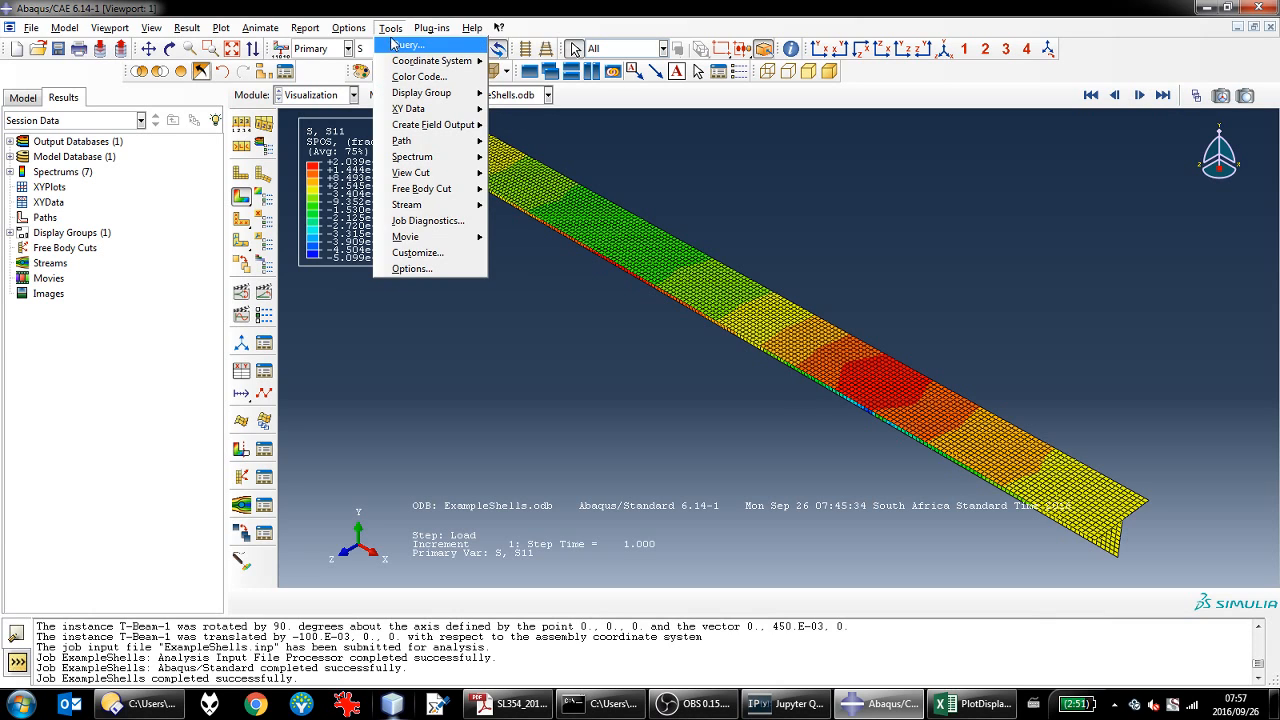
pyautogui.click(396, 57)
pyautogui.click(53, 414)
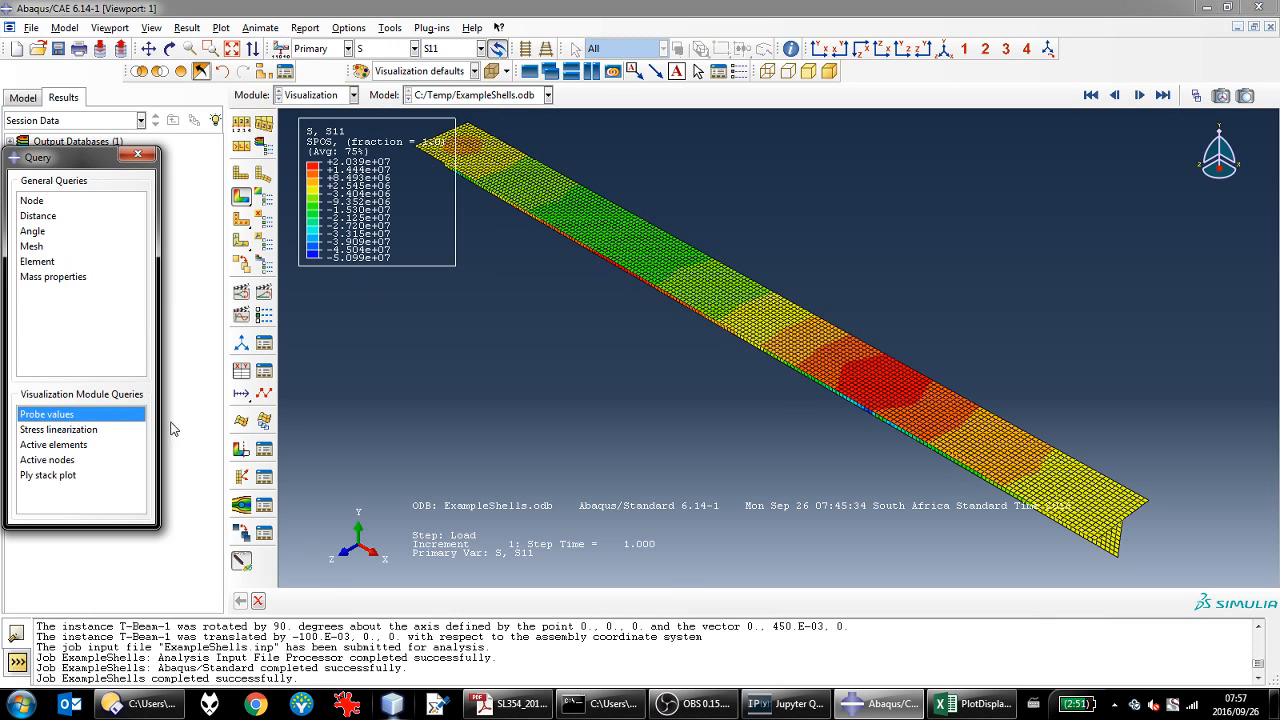
pyautogui.click(874, 382)
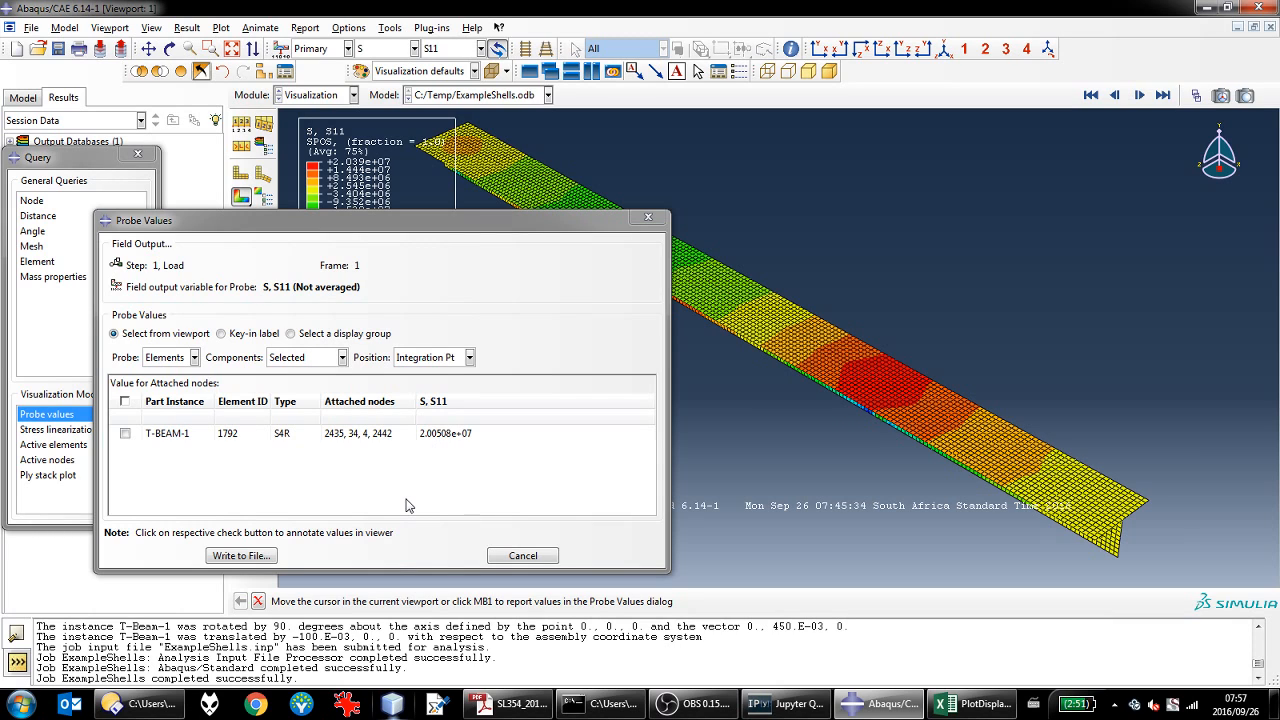
pyautogui.click(527, 556)
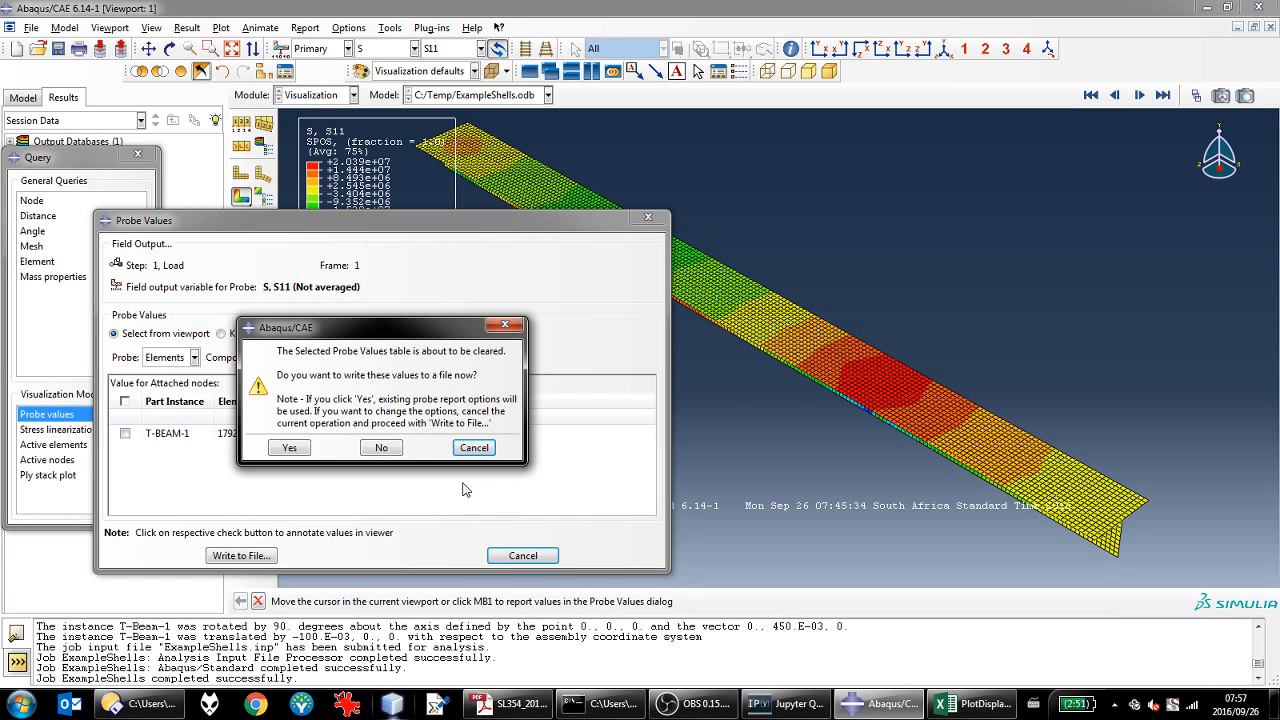
pyautogui.click(384, 449)
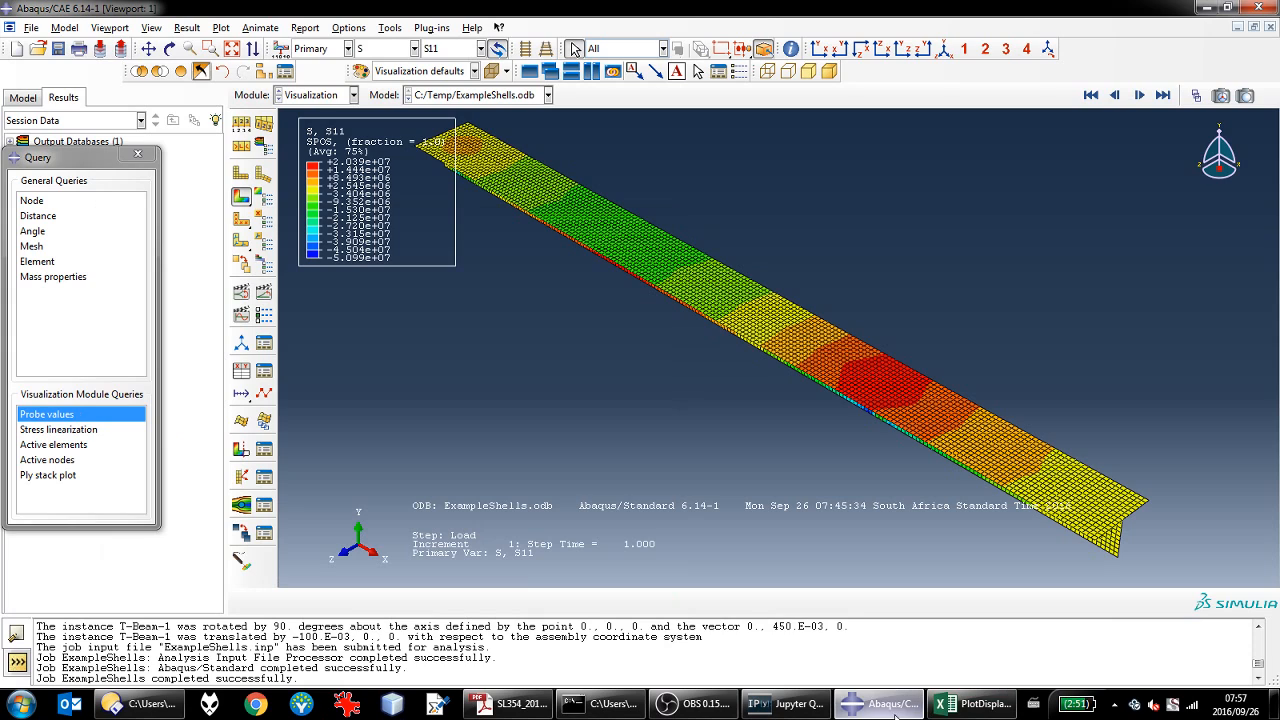
# Step: Switch to Excel to read the peak of the S11 quad mesh curve on Chart2, and return to Abaqus/CAE
pyautogui.click(975, 703)
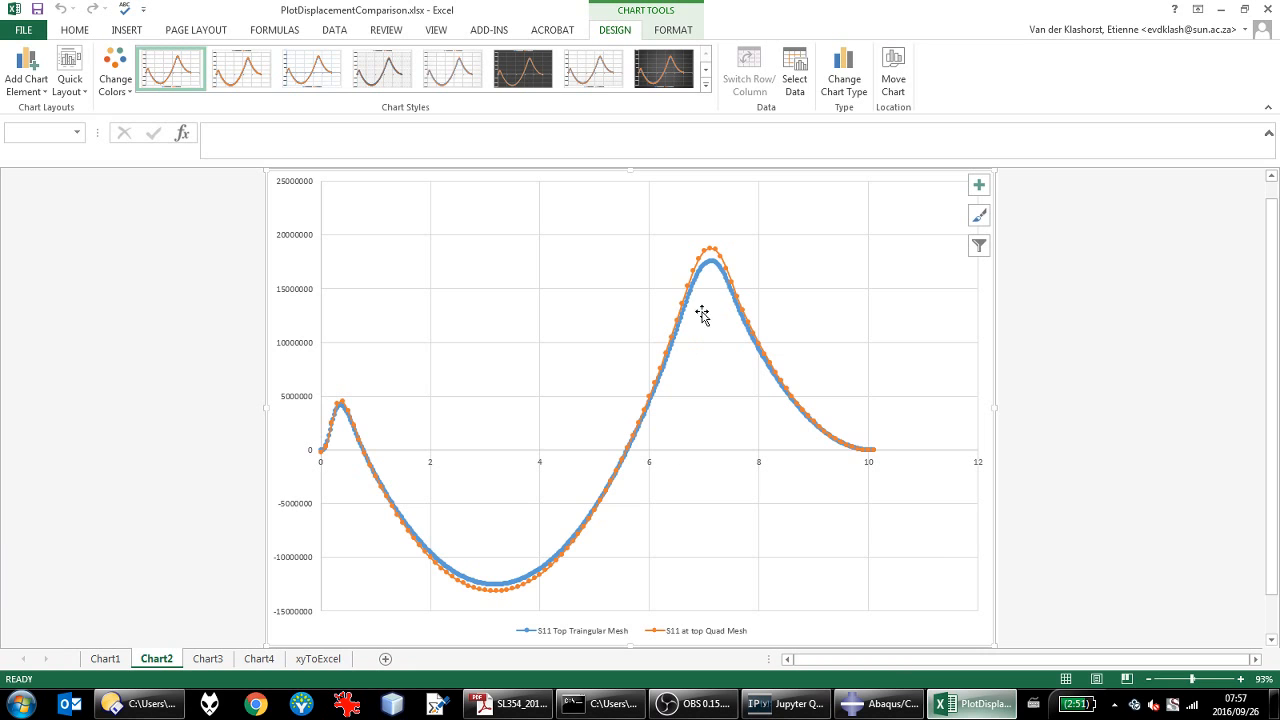
pyautogui.moveTo(711, 256)
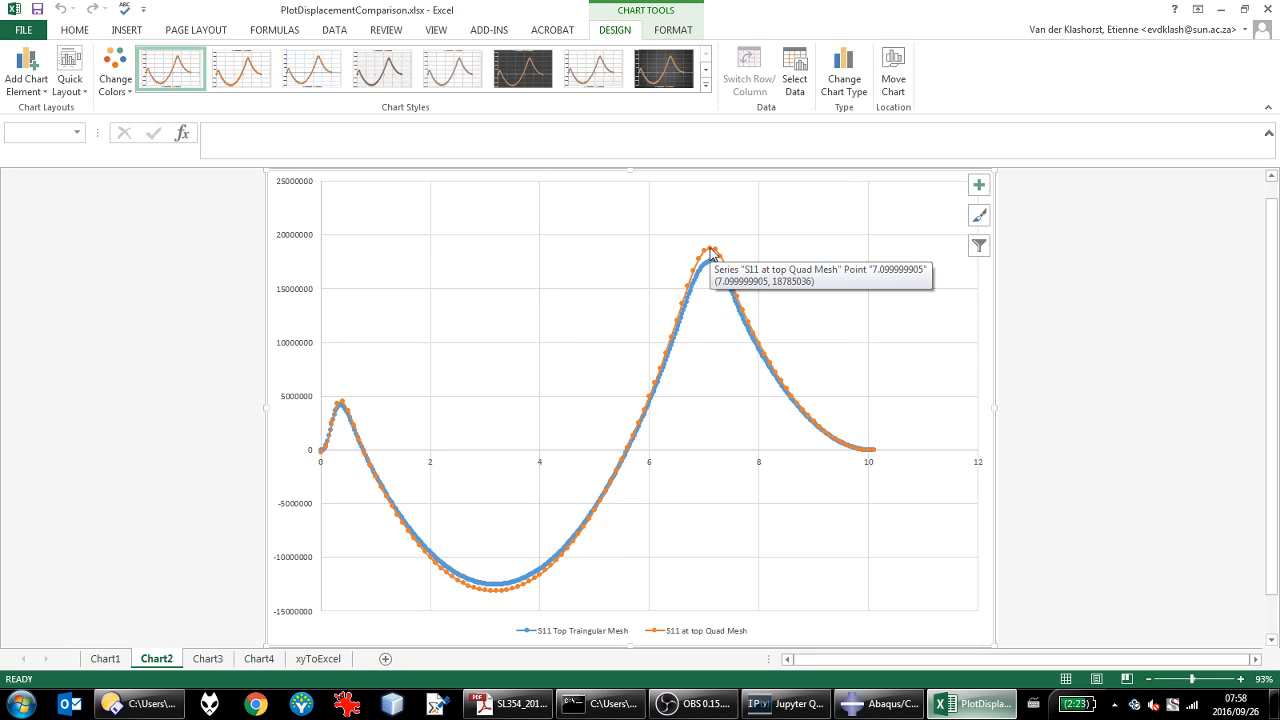
pyautogui.click(872, 705)
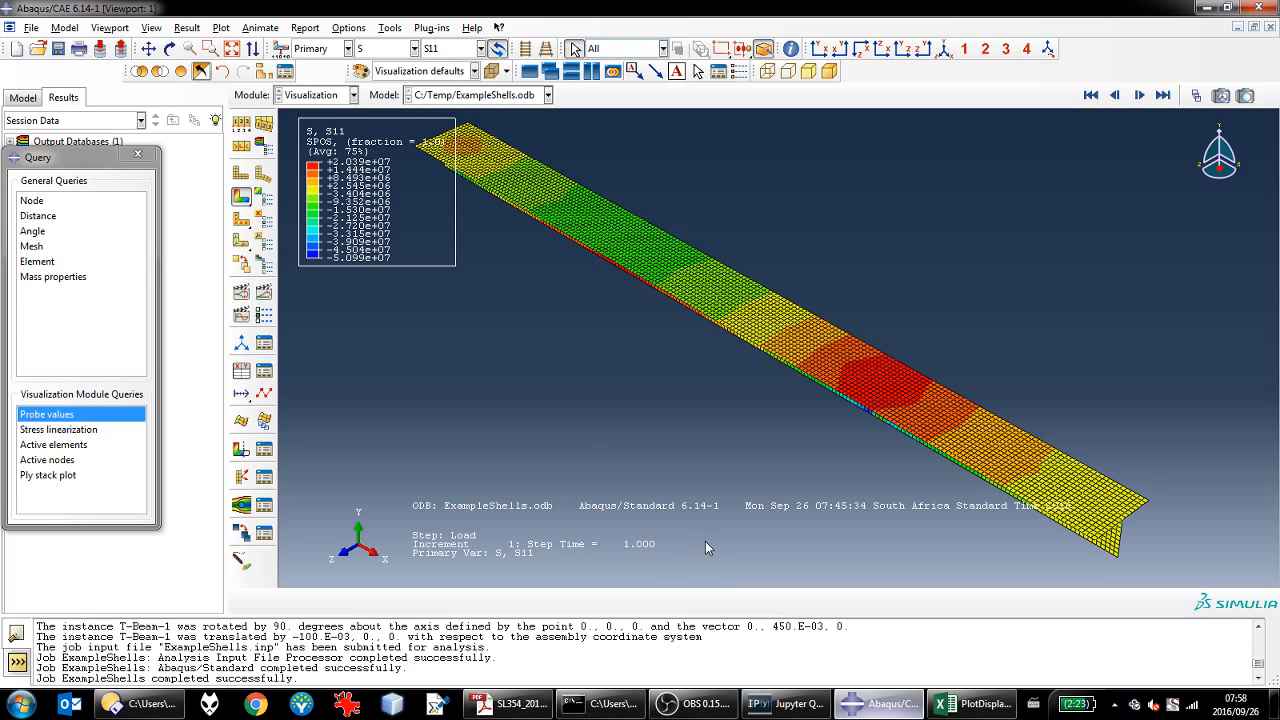